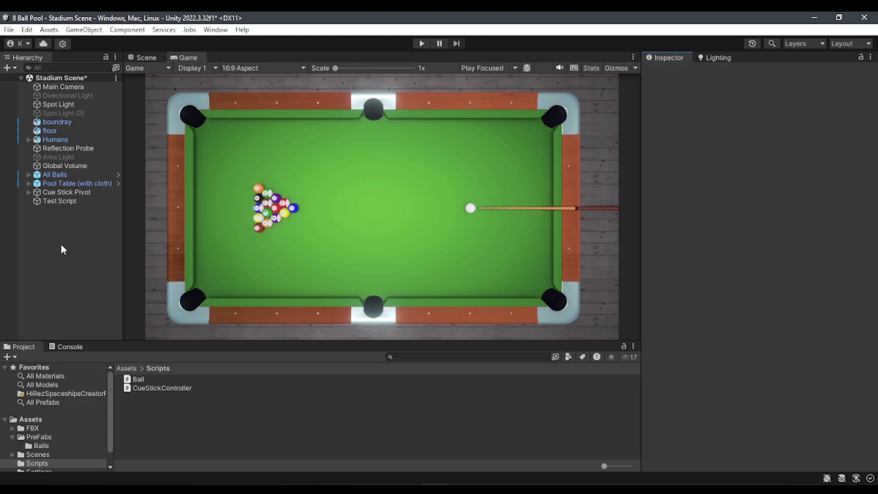
Create a UI > Slider from the Hierarchy context menu, which also adds a Canvas and an EventSystem
right_click(56, 231)
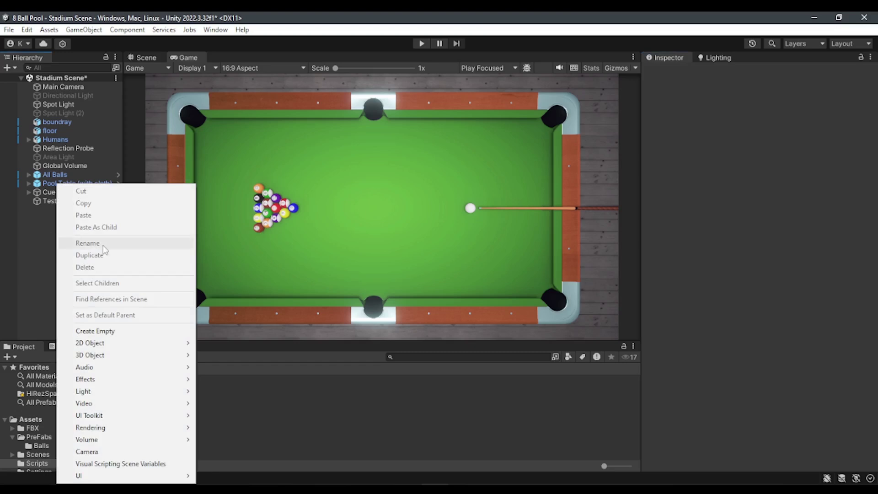
mouse_move(76, 477)
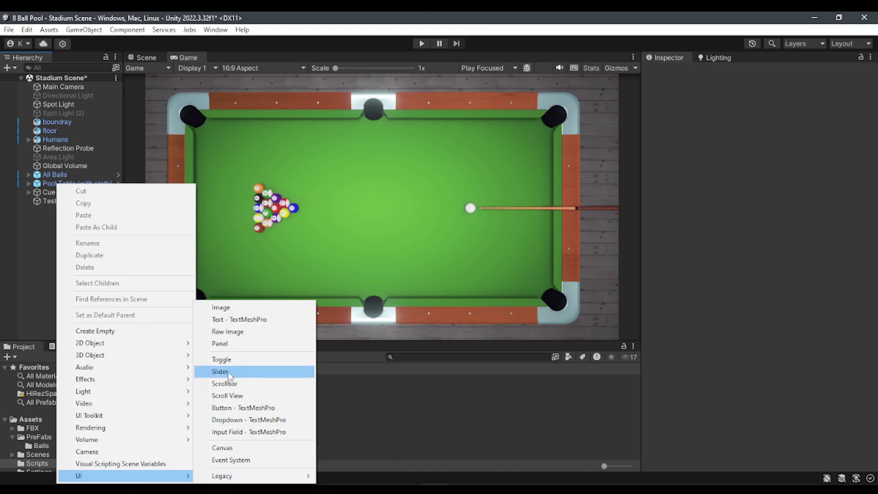
left_click(229, 372)
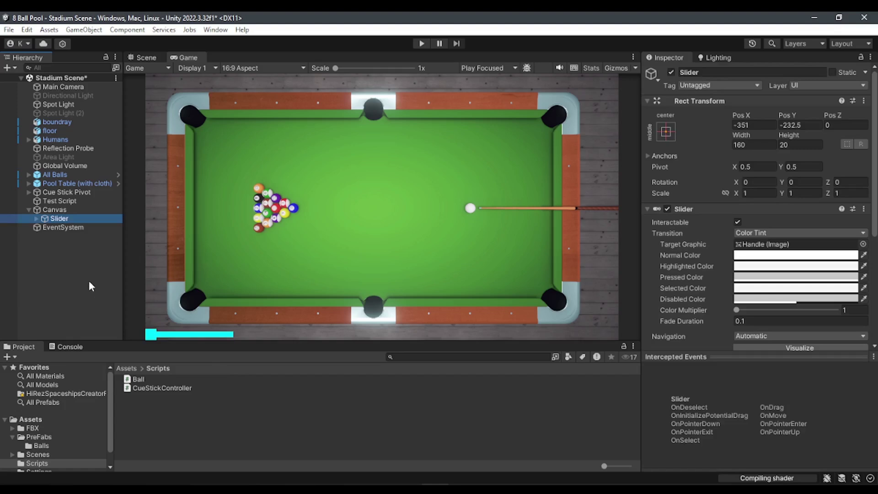
left_click(62, 228)
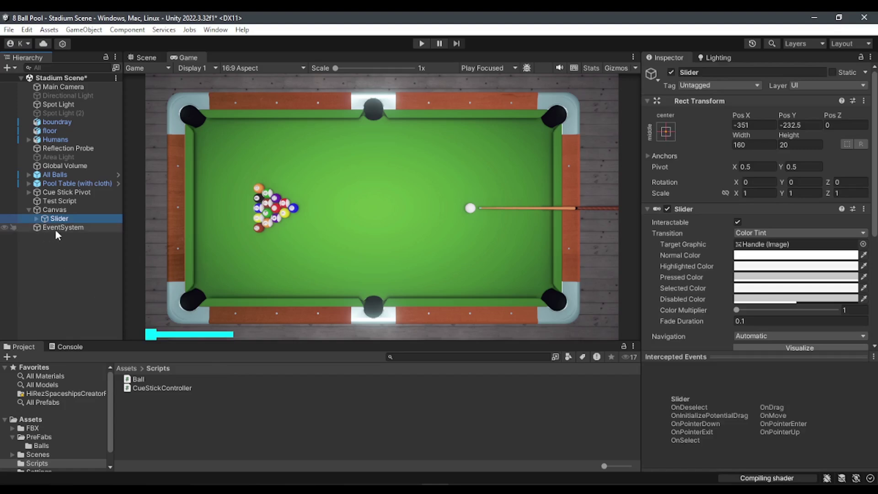
left_click(67, 210)
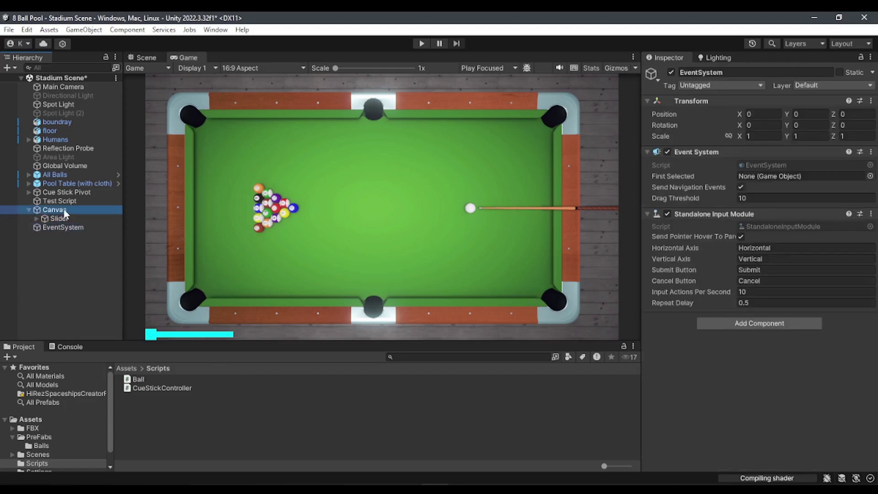
left_click(48, 219)
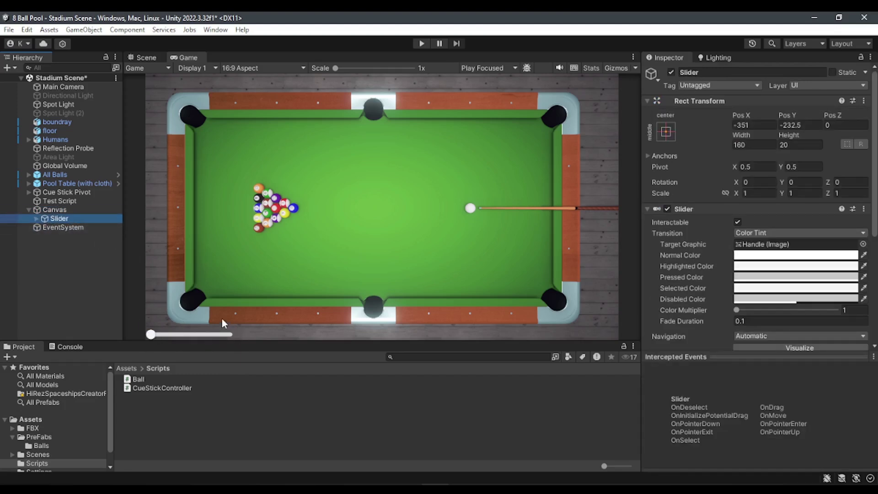
left_click(61, 213)
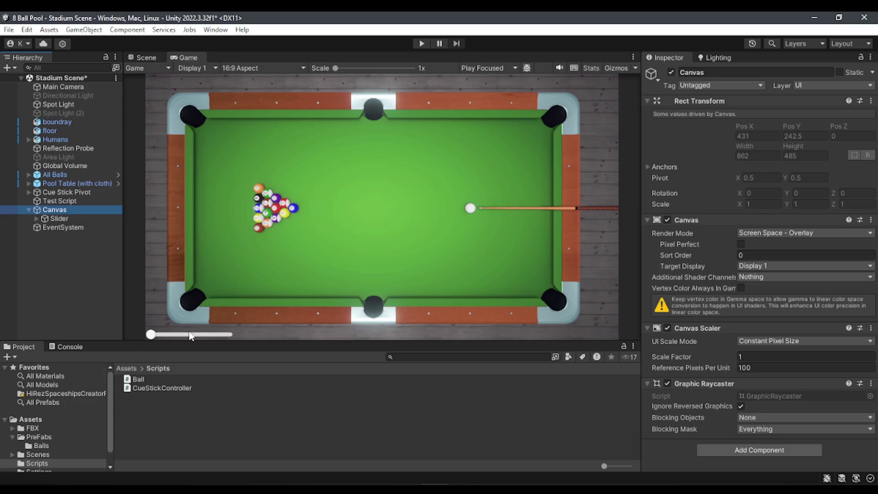
left_click(54, 219)
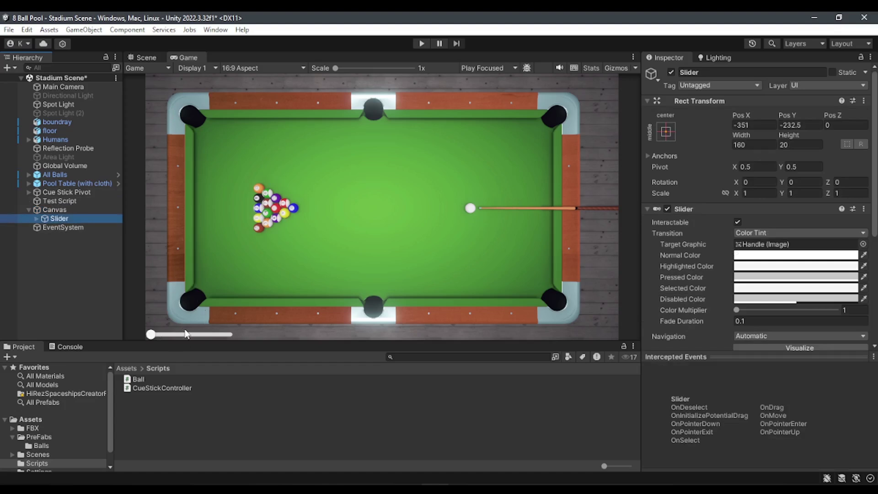
left_click(69, 211)
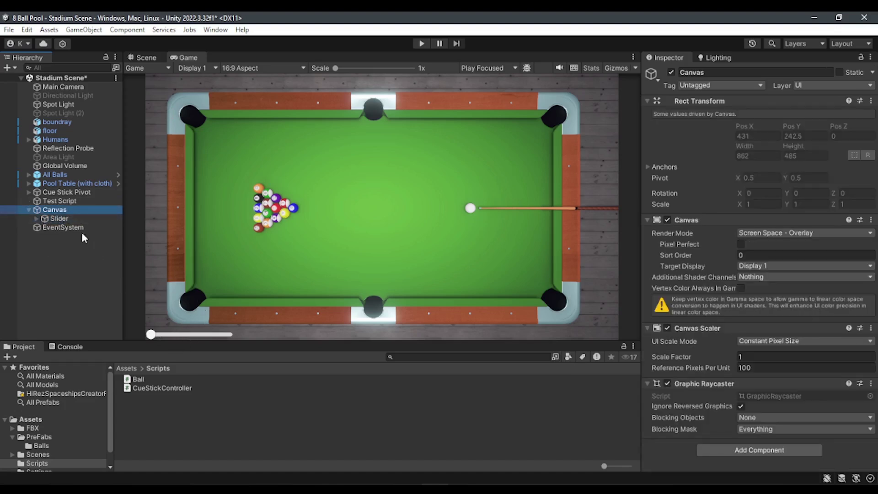
left_click(58, 218)
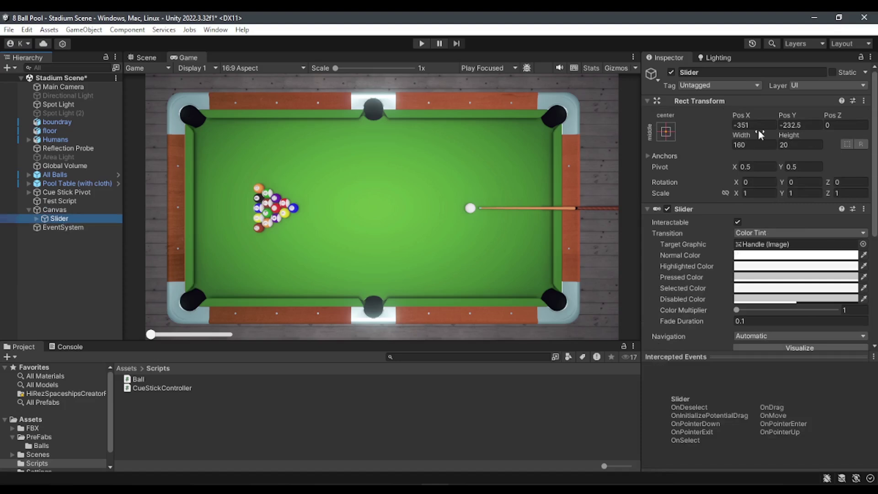
left_click(60, 228)
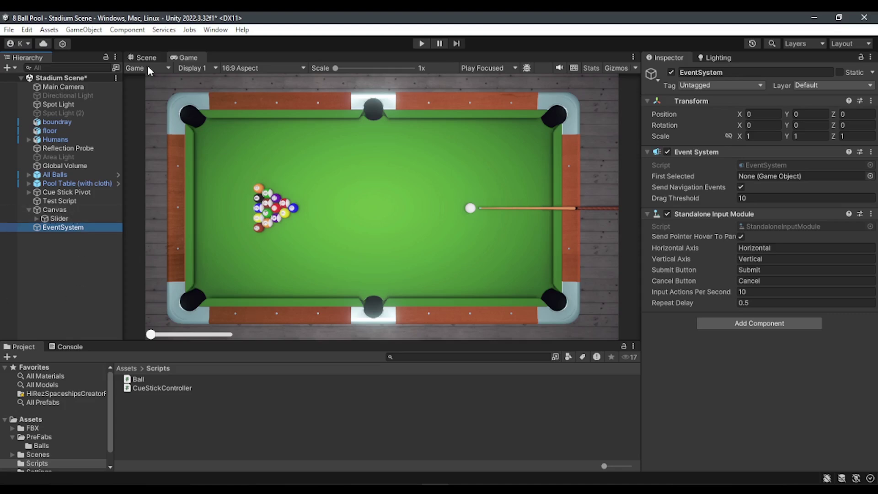
left_click(137, 56)
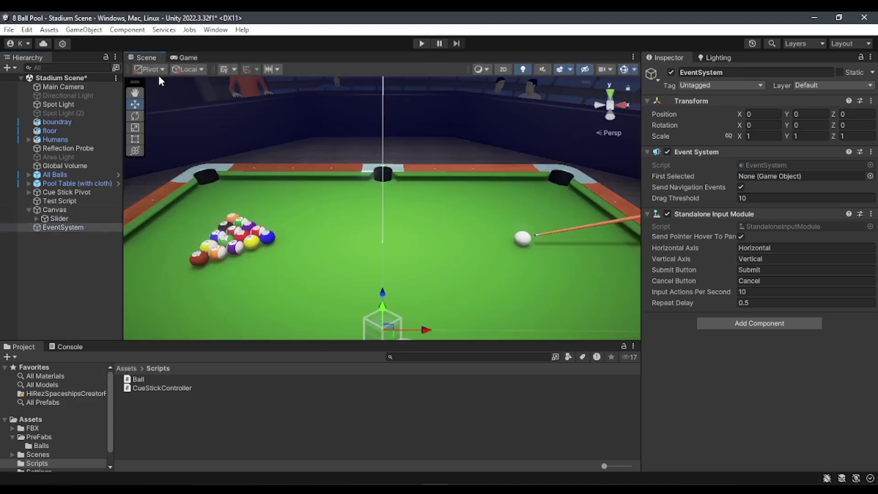
left_click(54, 209)
mouse_move(320, 192)
right_mouse_down()
mouse_move(398, 160)
mouse_move(525, 454)
right_mouse_up()
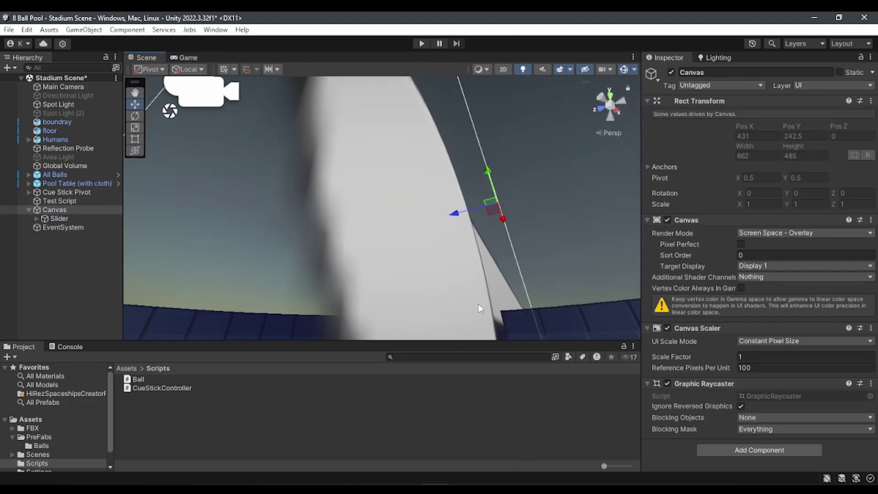
key("f")
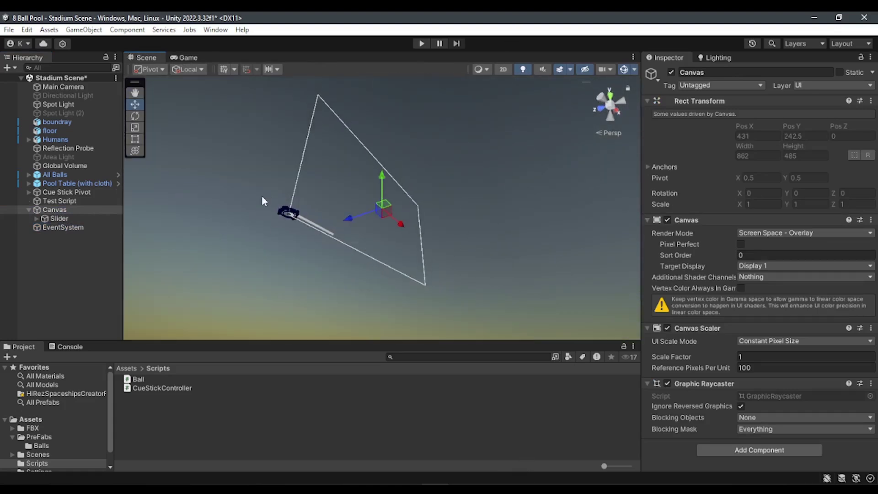
right_click_drag(263, 202, 374, 215)
scroll(380, 215, "up", 2)
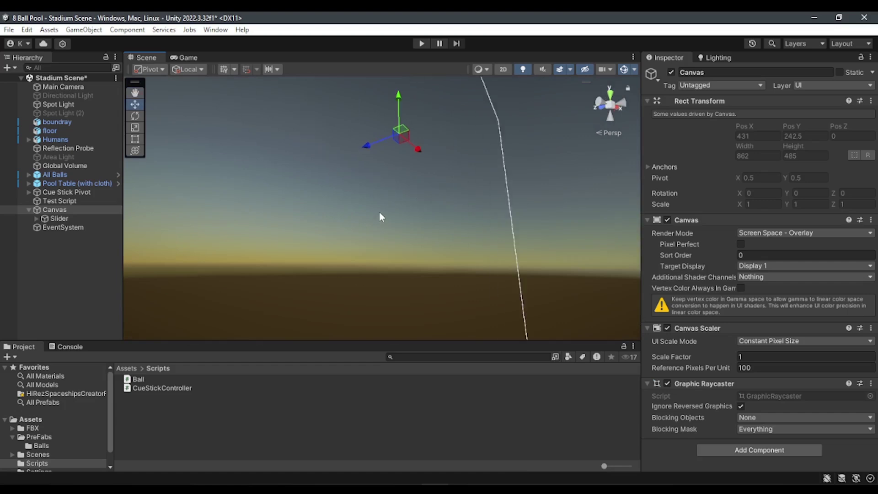
scroll(380, 209, "down", 2)
scroll(415, 158, "down", 2)
right_click_drag(415, 158, 365, 242)
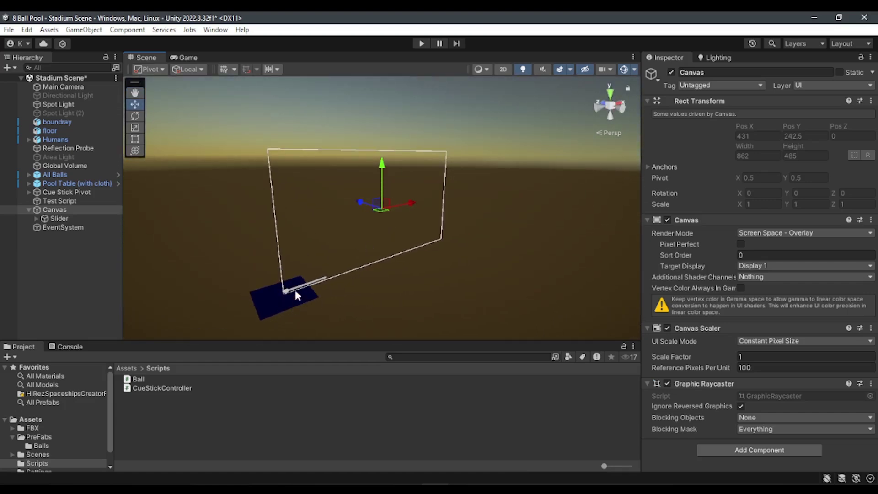
scroll(378, 216, "up", 3)
scroll(516, 226, "up", 3)
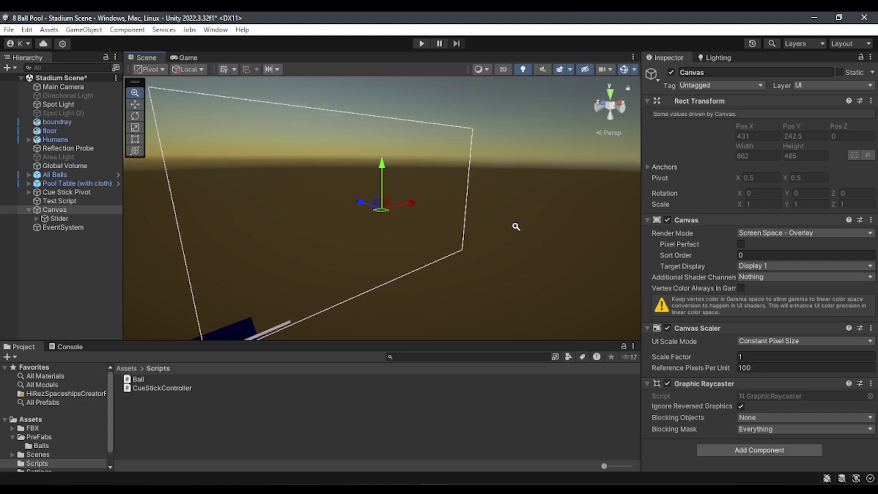
mouse_move(431, 254)
right_mouse_down()
mouse_move(396, 241)
mouse_move(489, 221)
right_mouse_up()
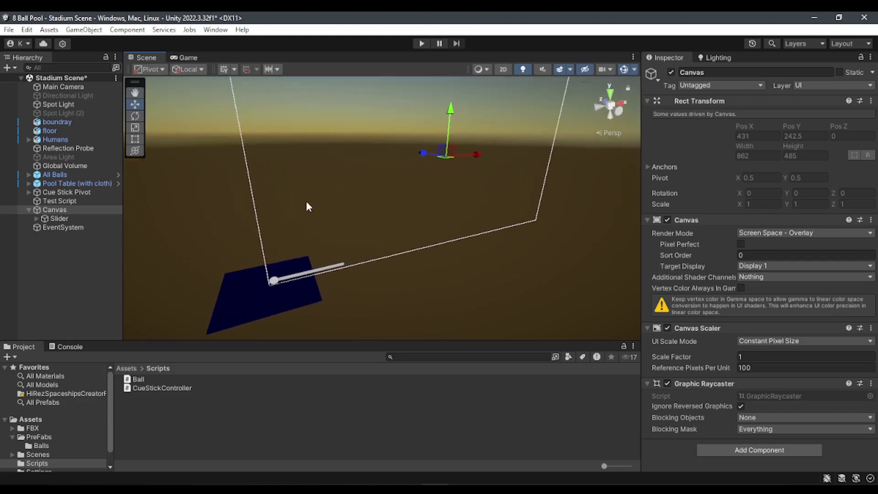
left_click(55, 175)
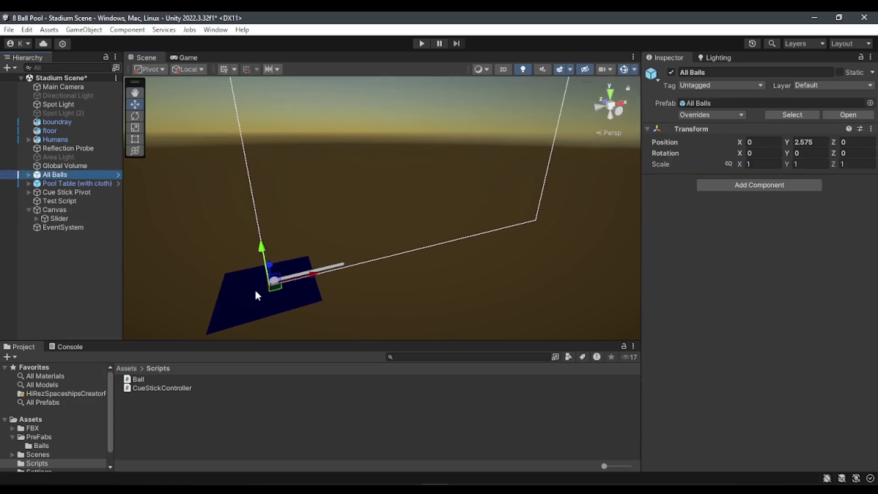
key("f")
left_click(407, 259)
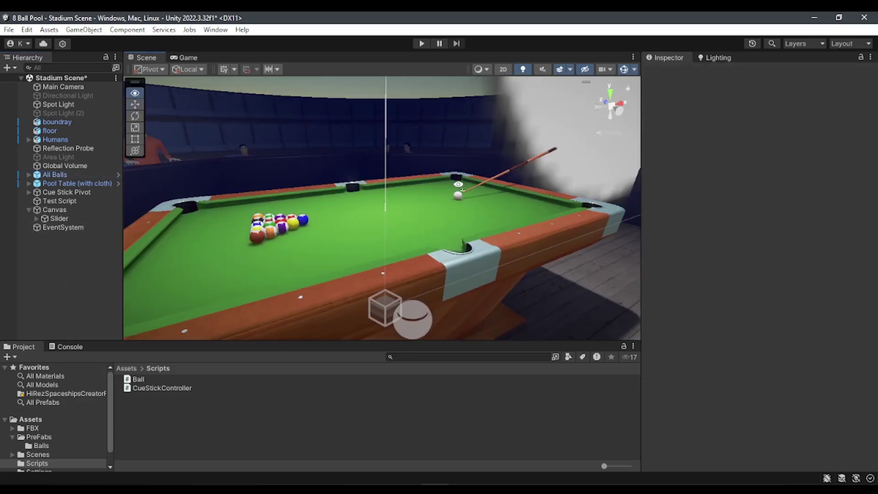
mouse_move(407, 259)
right_mouse_down()
mouse_move(578, 54)
mouse_move(370, 241)
right_mouse_up()
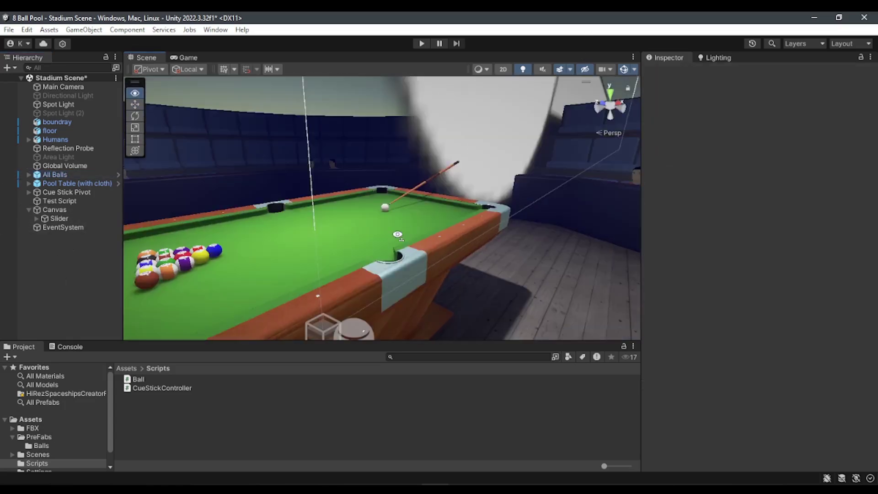
left_click(188, 58)
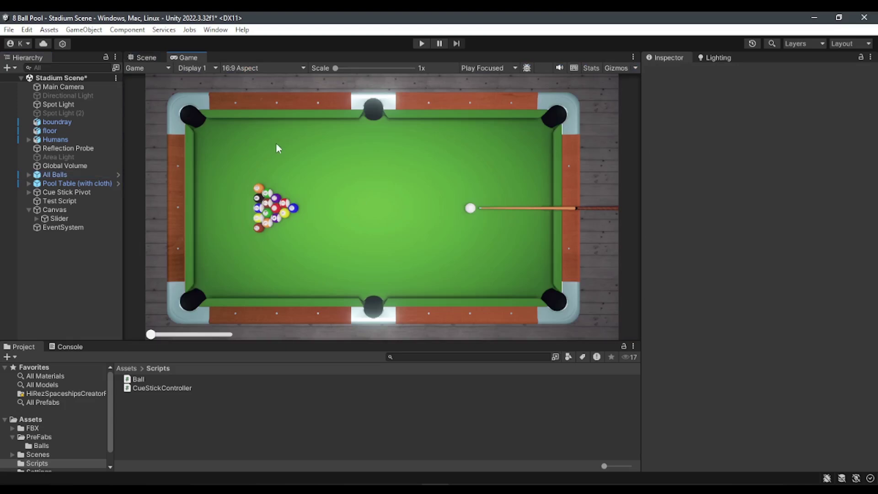
Set the Canvas Scaler to Scale With Screen Size with a 1920 × 1080 reference resolution
left_click(68, 210)
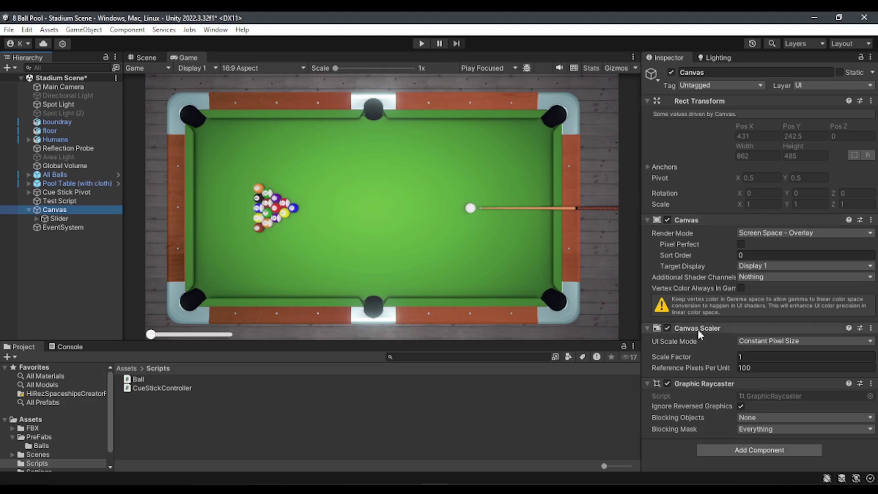
left_click(767, 343)
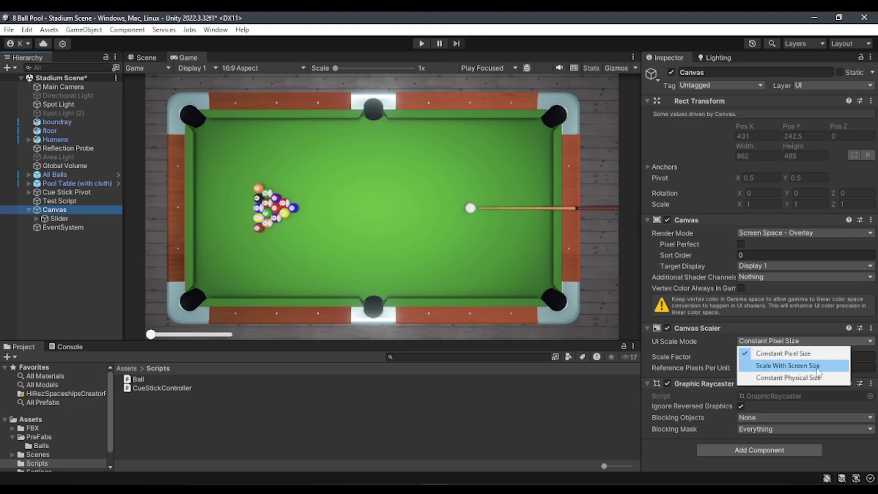
left_click(781, 368)
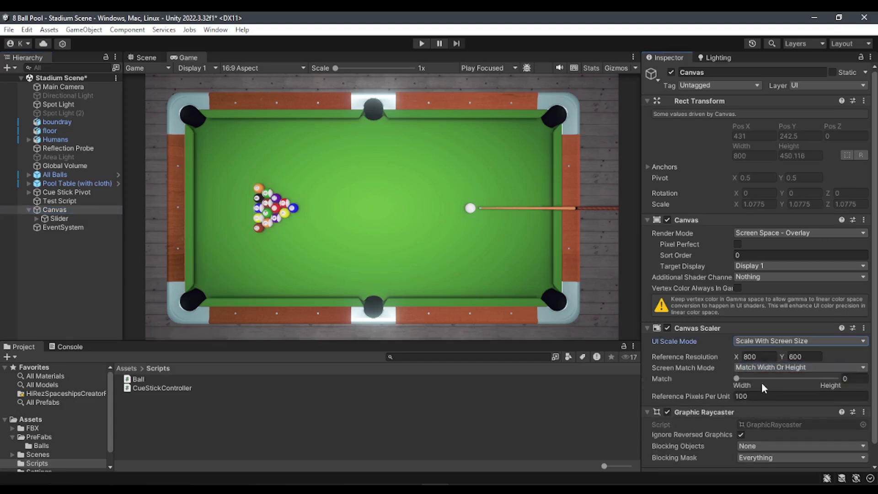
left_click(771, 357)
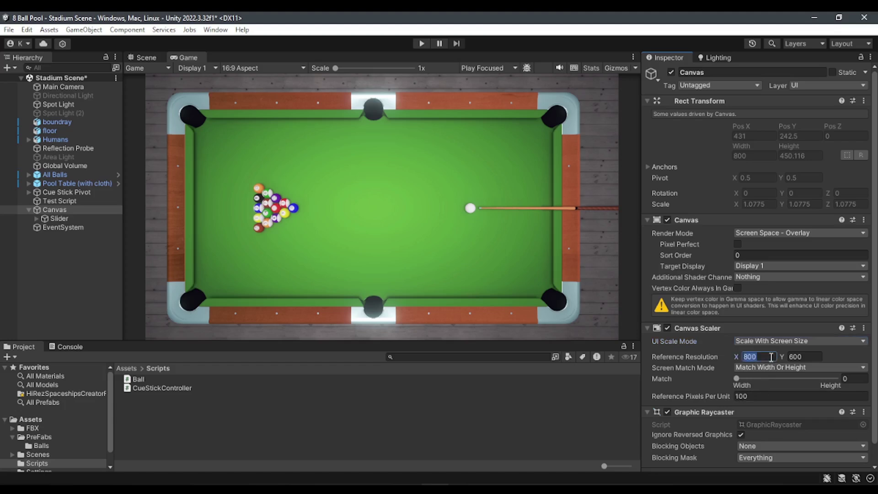
type("1920")
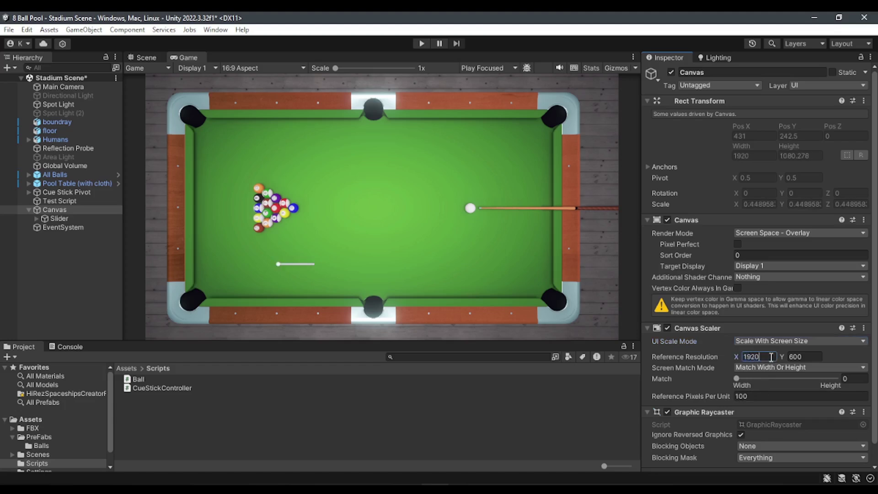
key("Tab")
type("1080")
Set Screen Match Mode to Expand, after briefly switching back to Match Width Or Height
left_click(779, 368)
left_click(774, 392)
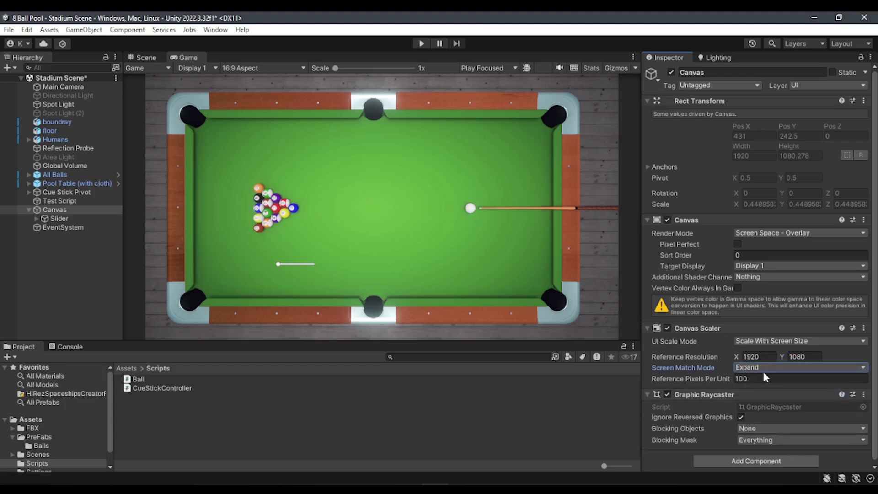
left_click(764, 369)
left_click(774, 385)
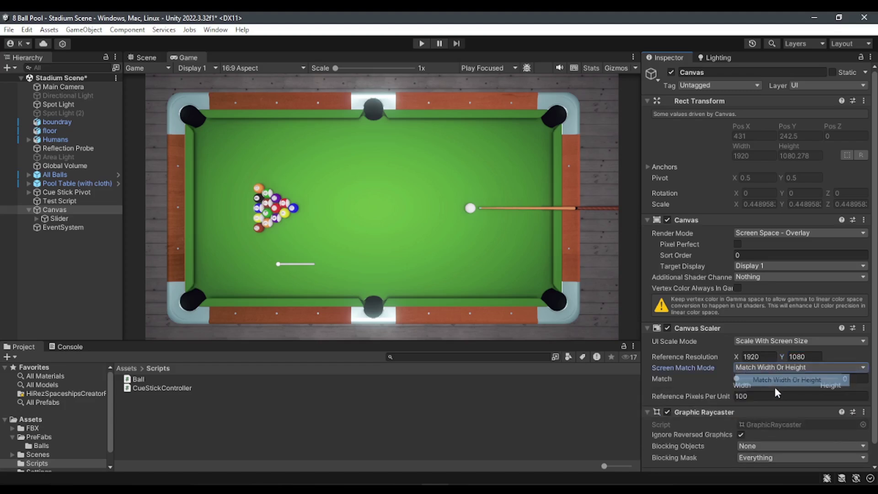
left_click(793, 369)
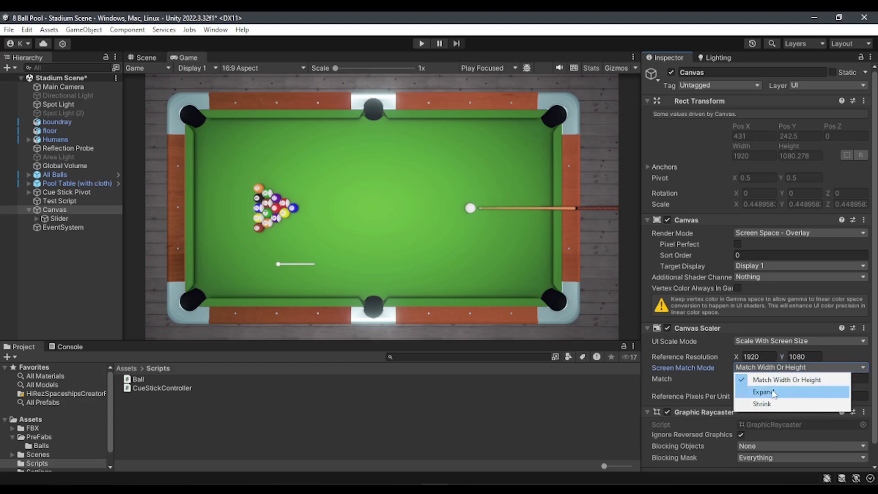
left_click(773, 392)
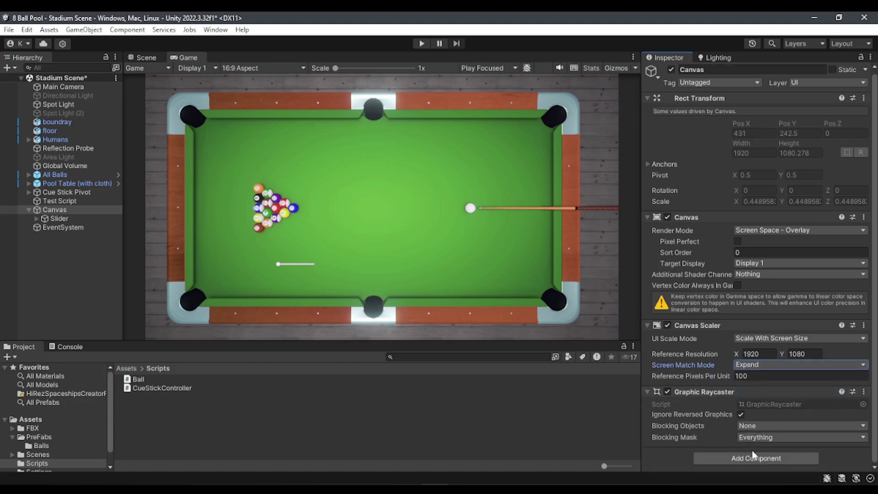
left_click(782, 232)
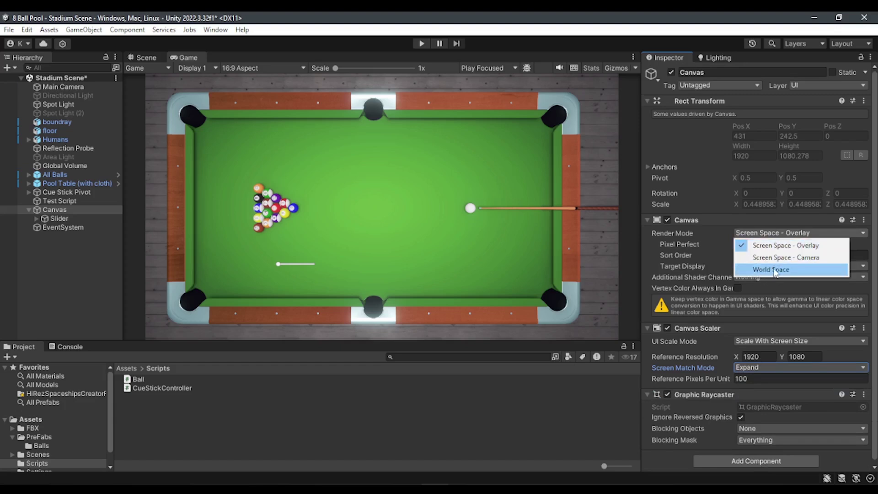
Try Screen Space - Camera with Main Camera, then revert the Canvas to Screen Space - Overlay
left_click(809, 258)
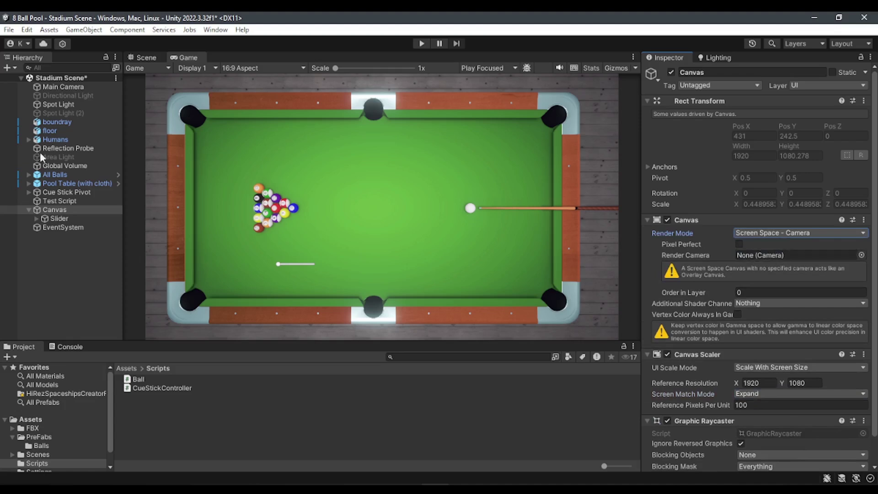
left_click_drag(50, 86, 796, 255)
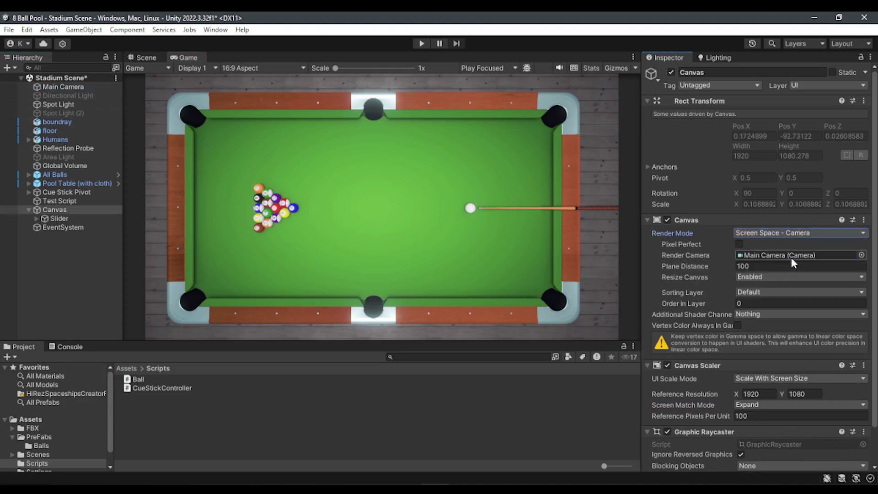
left_click(800, 233)
left_click(801, 247)
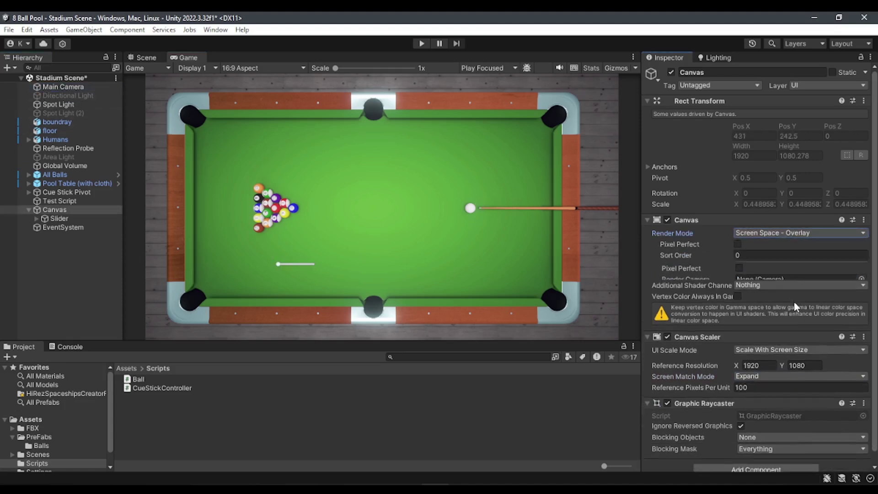
scroll(669, 370, "down", 1)
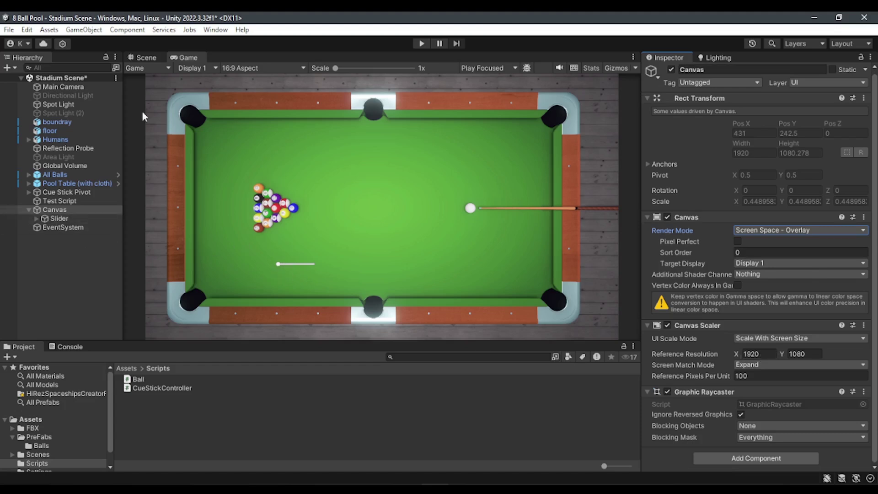
left_click(145, 59)
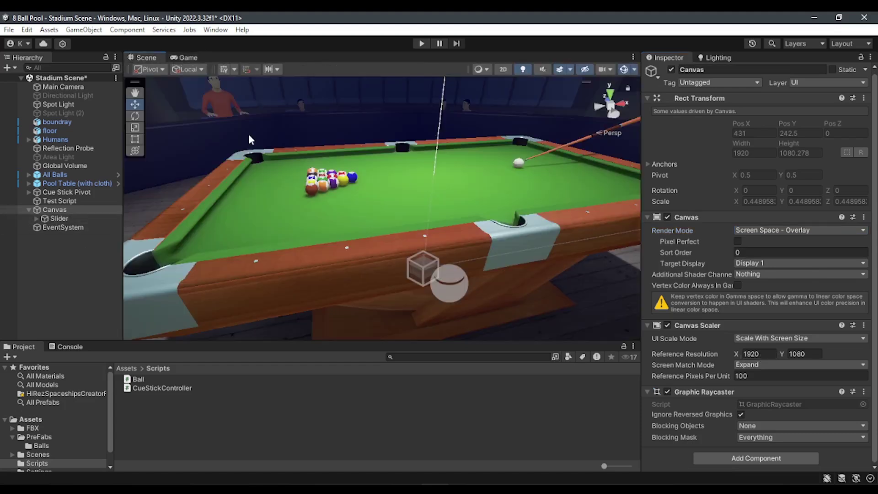
Frame the Slider in a 2D Scene view and stretch it with the Rect tool to about 744 × 51
left_click(59, 218)
left_click_drag(520, 106, 476, 172, "alt")
key("f")
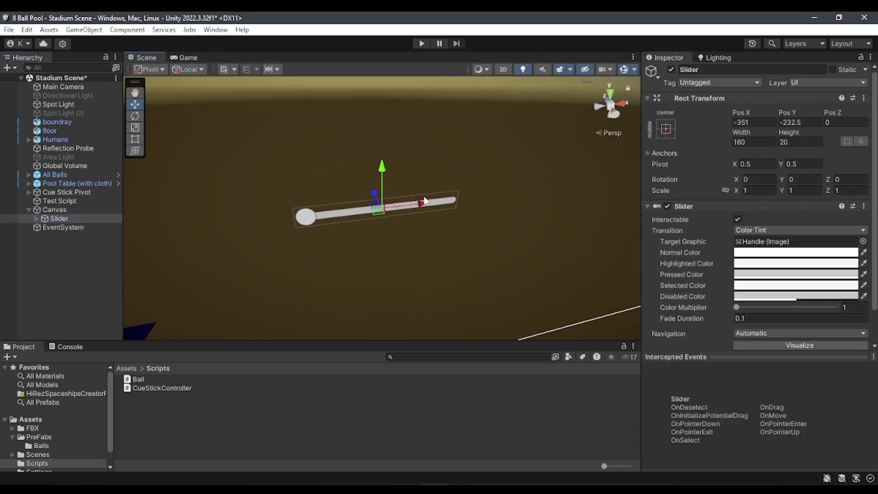
left_click(504, 68)
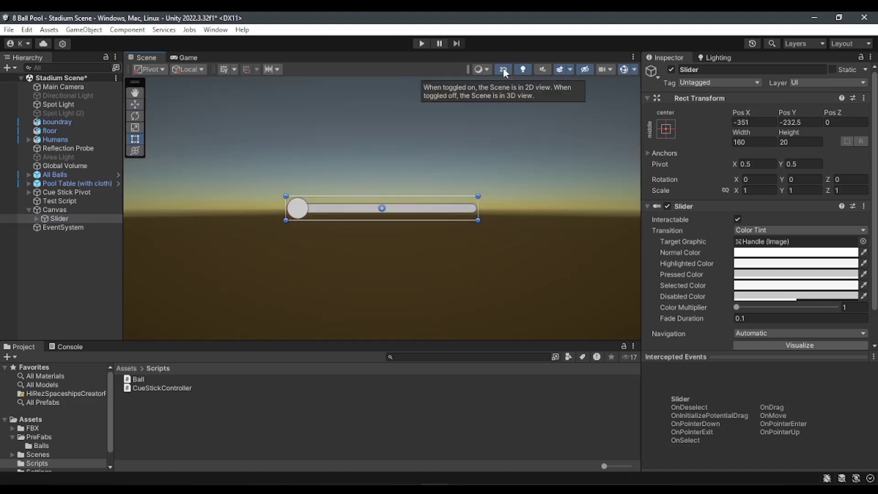
key("t")
scroll(369, 248, "down", 3)
scroll(369, 248, "down", 5)
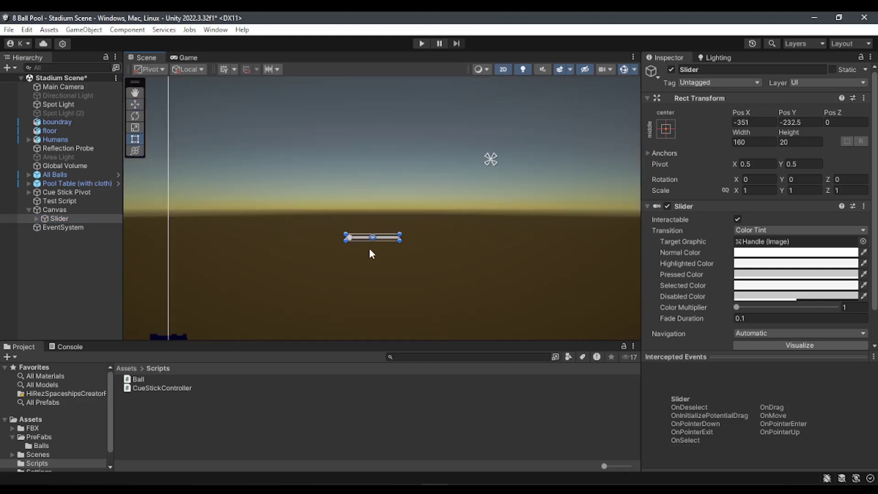
scroll(411, 251, "down", 3)
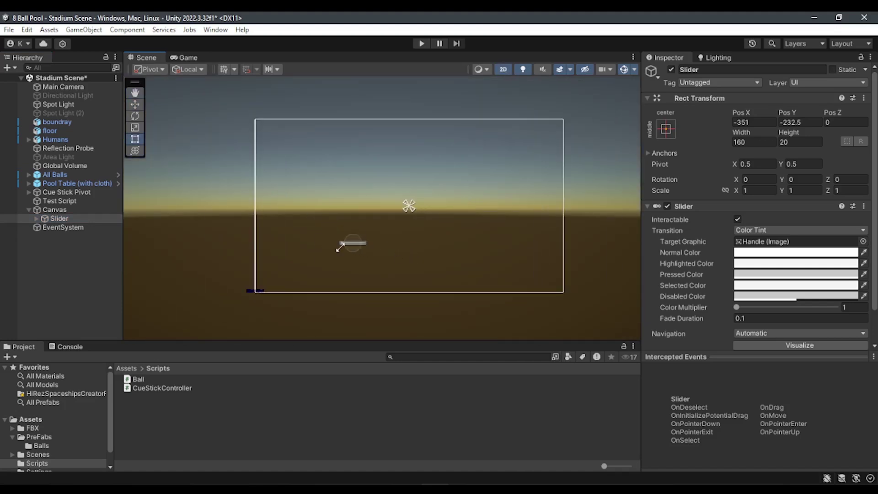
scroll(346, 257, "up", 3)
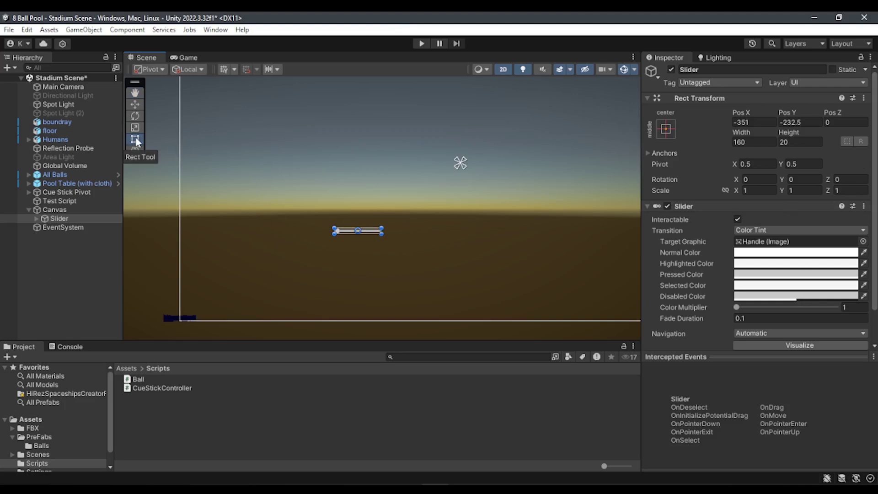
scroll(420, 269, "up", 2)
left_click_drag(371, 224, 596, 236)
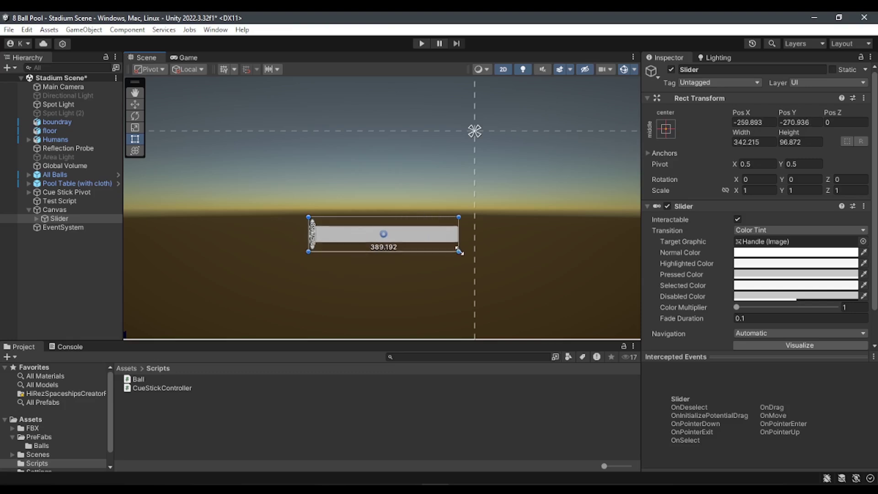
scroll(310, 236, "up", 1)
Undo the resize back to 160 × 20 and scale the Slider up uniformly to about 5.73
scroll(309, 236, "up", 2)
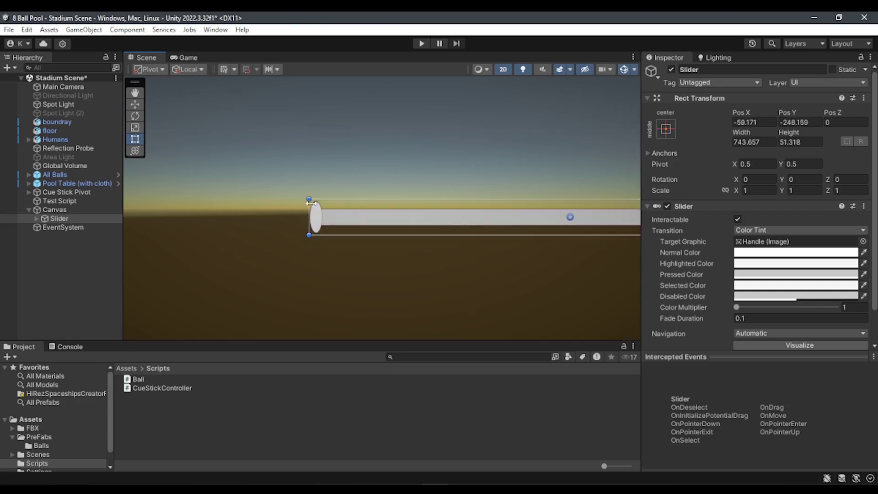
key("ctrl+z")
scroll(374, 268, "down", 2)
scroll(374, 268, "down", 2)
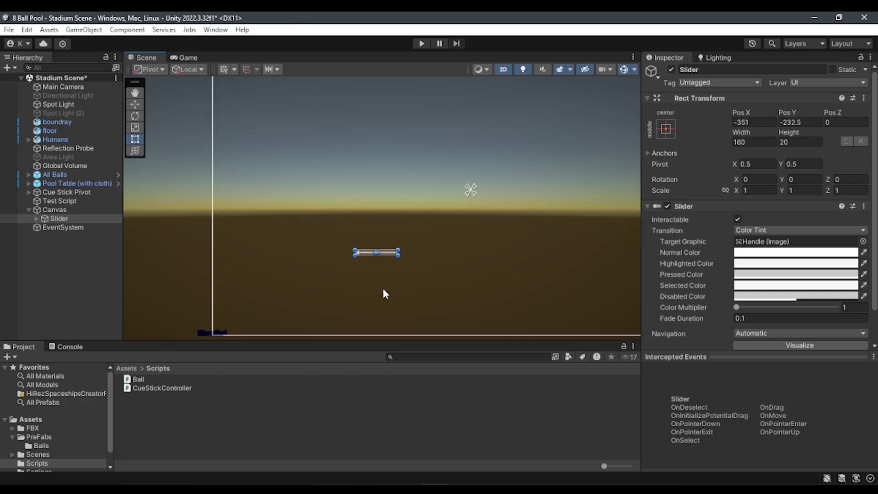
left_click(724, 189)
left_click_drag(737, 188, 599, 206)
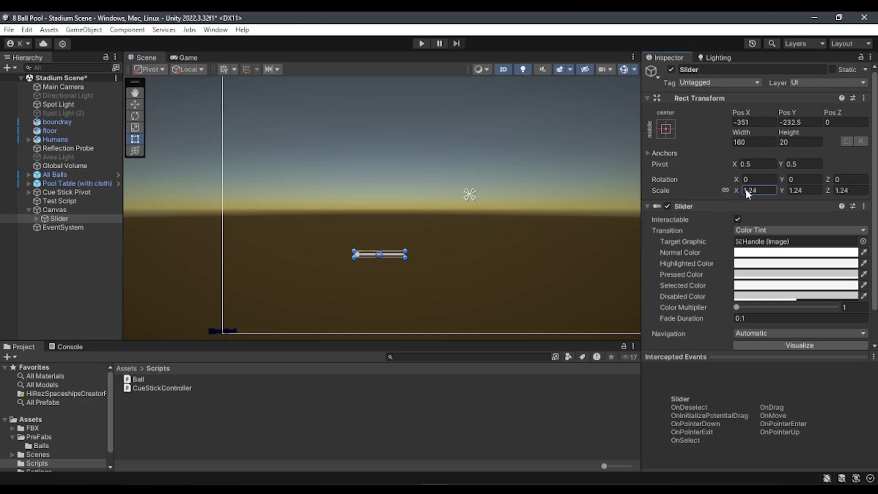
Rotate the Slider to -90° on Z and move it to the canvas's left side
scroll(482, 186, "down", 2)
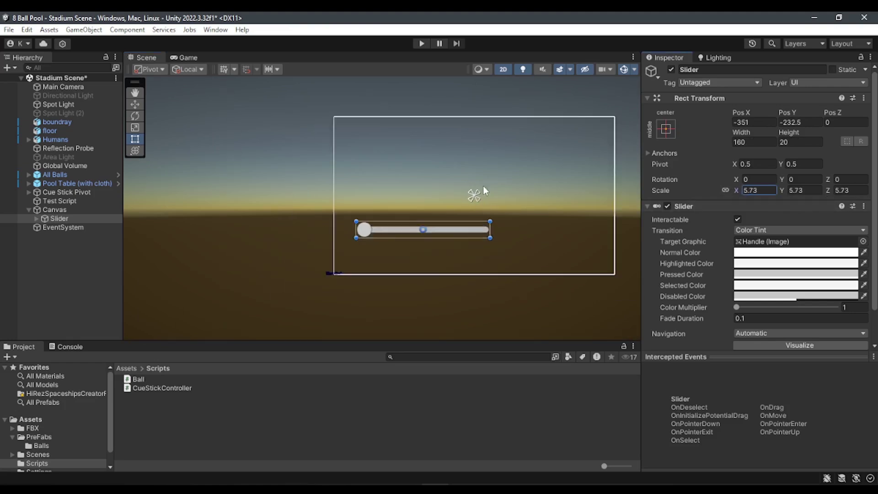
scroll(443, 202, "down", 2)
scroll(503, 210, "down", 1)
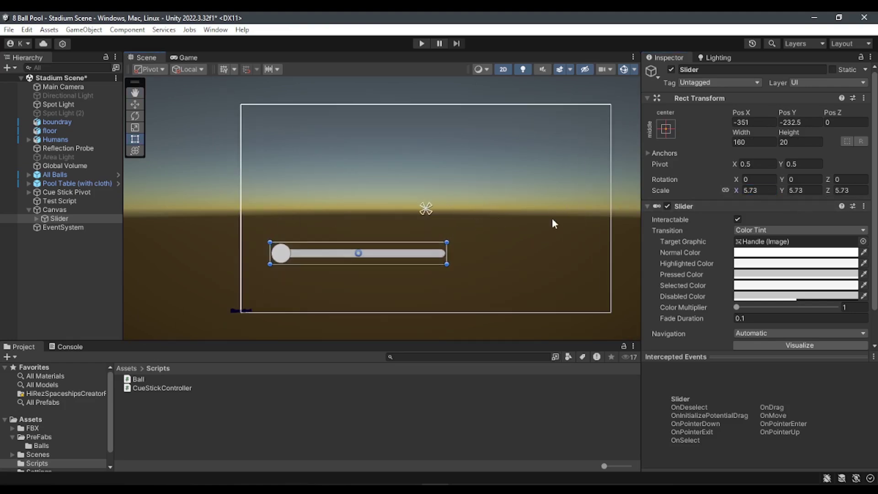
left_click(858, 180)
type("90")
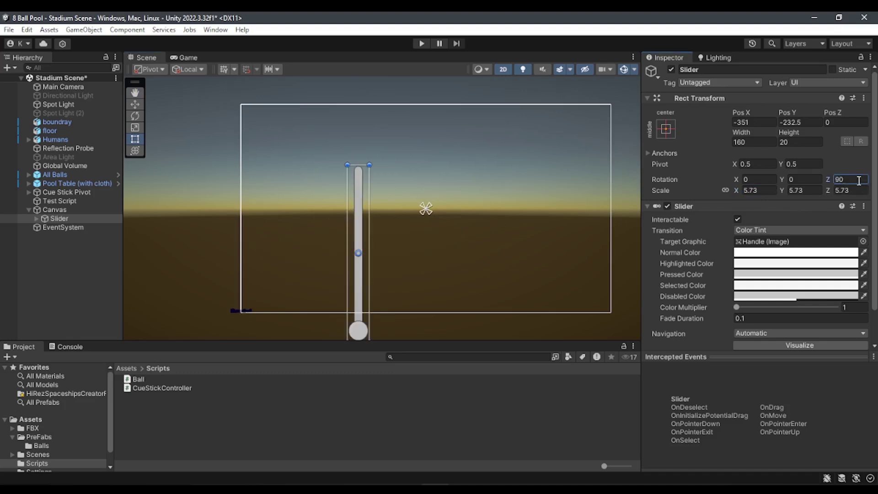
key("Home")
type("-")
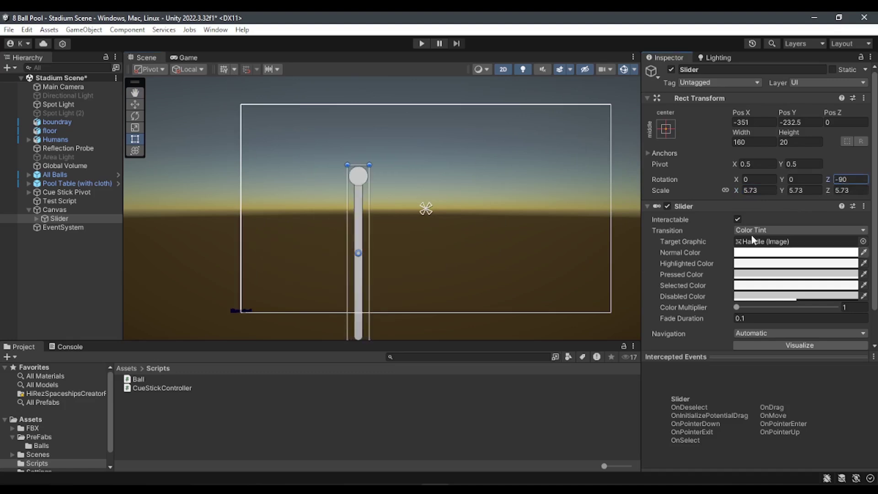
left_click_drag(362, 291, 263, 247)
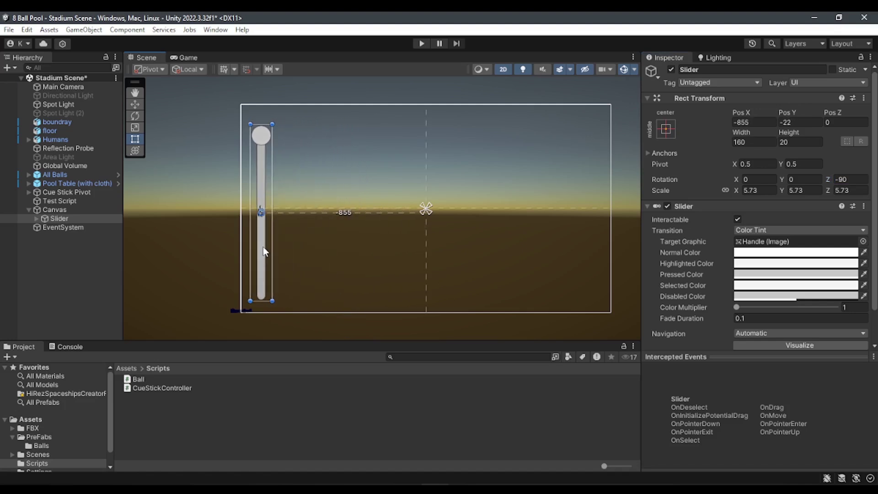
Set the Slider's scale to 5 and check its placement in the Game view
left_click(192, 58)
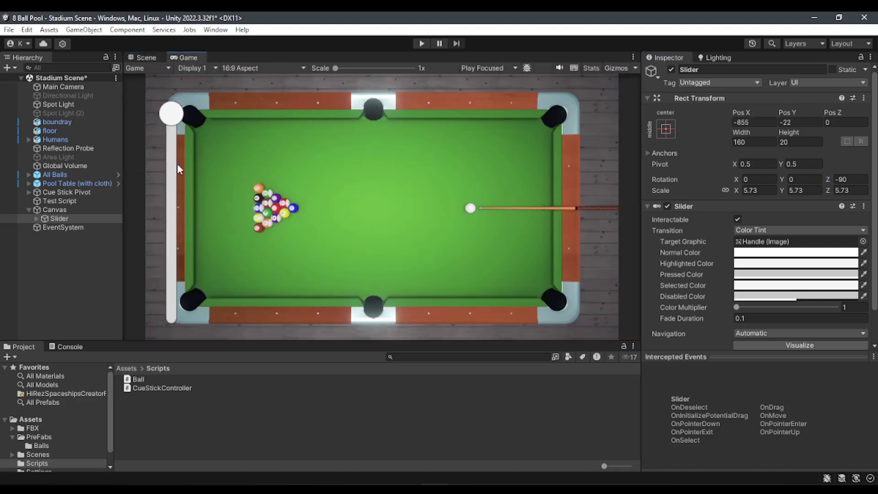
left_click(145, 58)
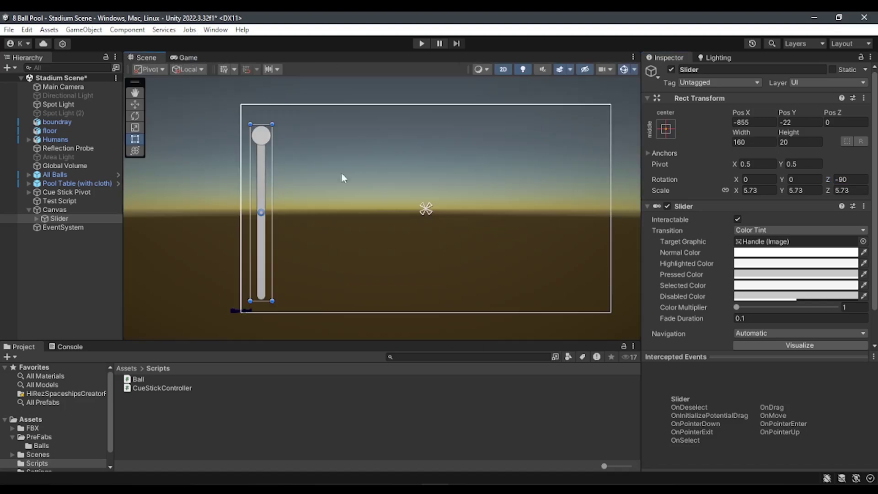
left_click(772, 190)
type("5")
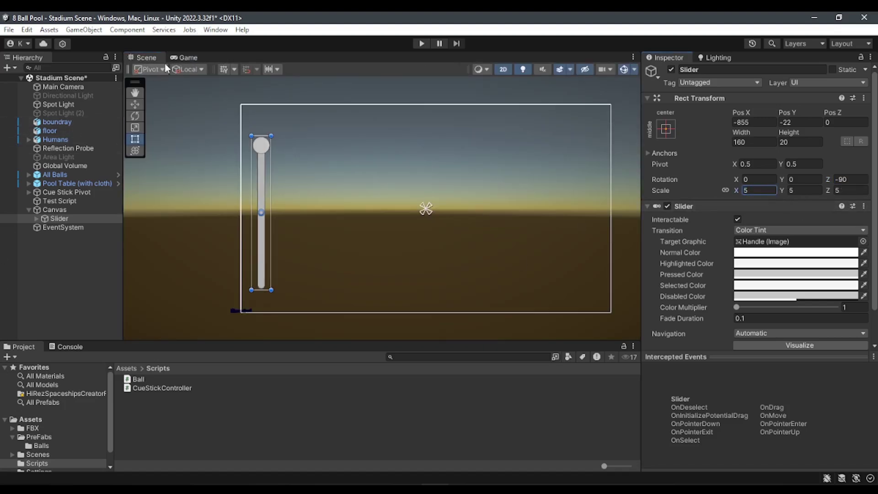
left_click(185, 58)
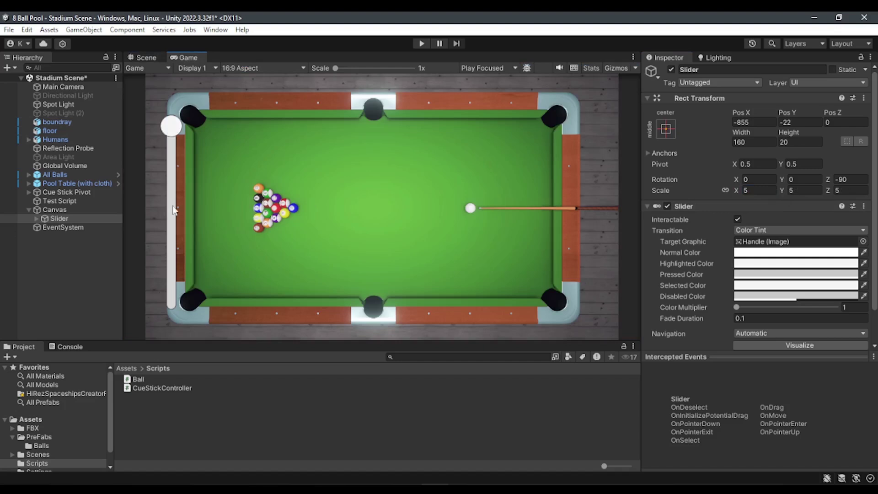
left_click(144, 57)
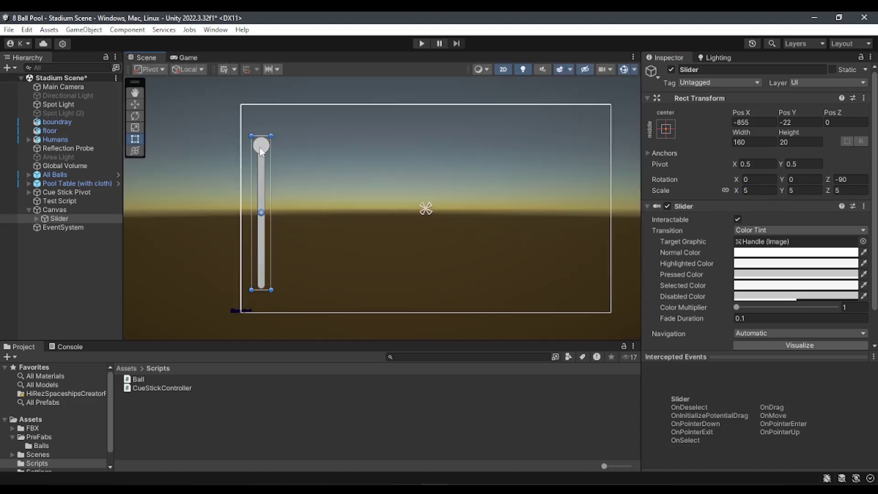
left_click(187, 58)
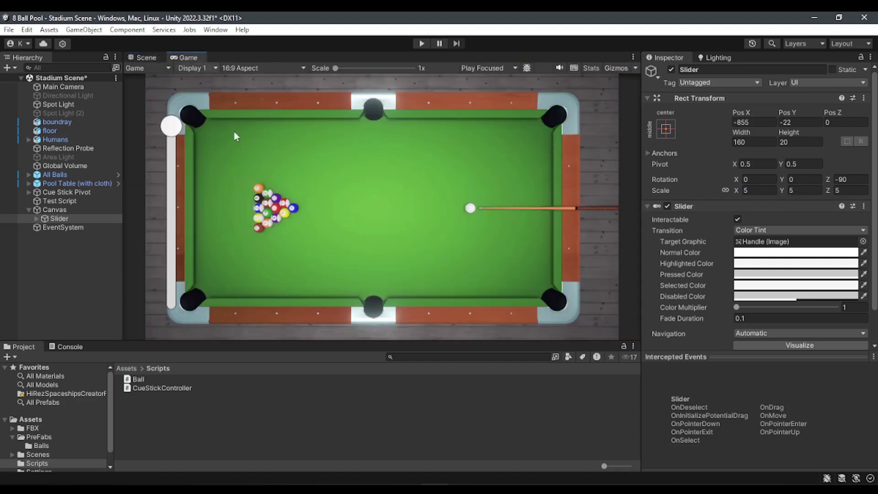
Play-test the power slider by dragging its handle down and up, then stop play and deselect
left_click(420, 44)
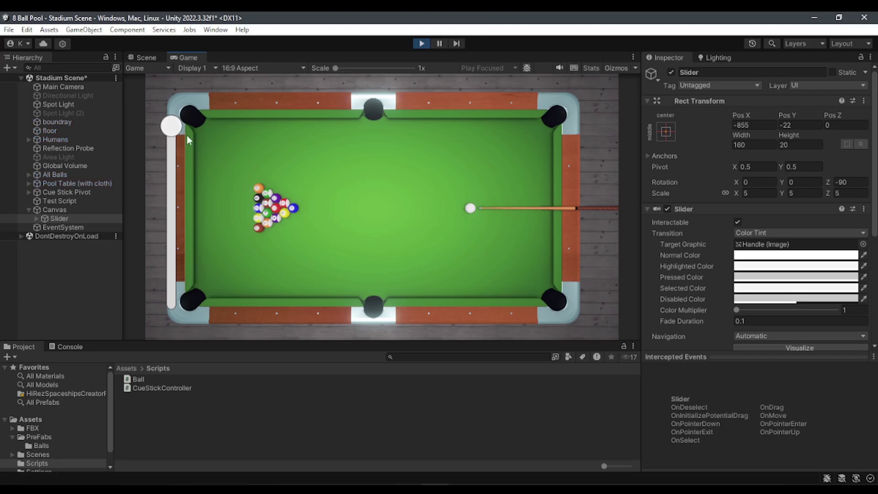
left_click_drag(178, 132, 191, 204)
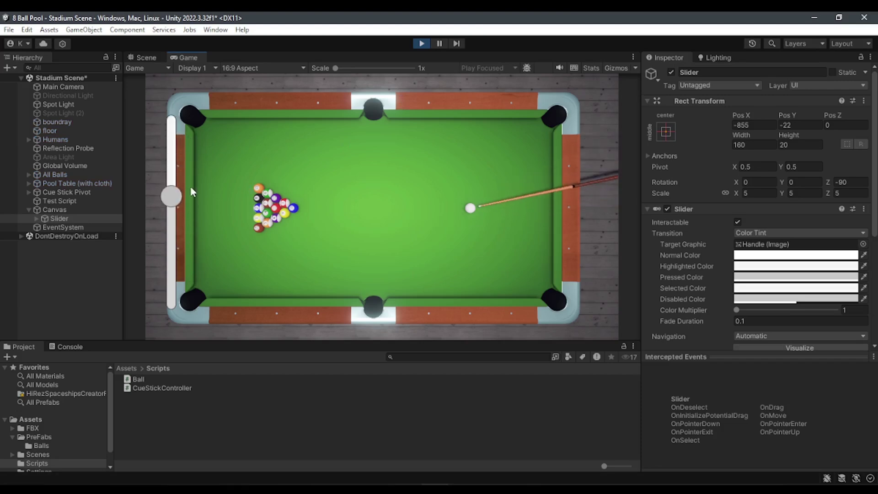
mouse_move(191, 204)
left_mouse_down()
mouse_move(185, 181)
mouse_move(197, 200)
left_mouse_up()
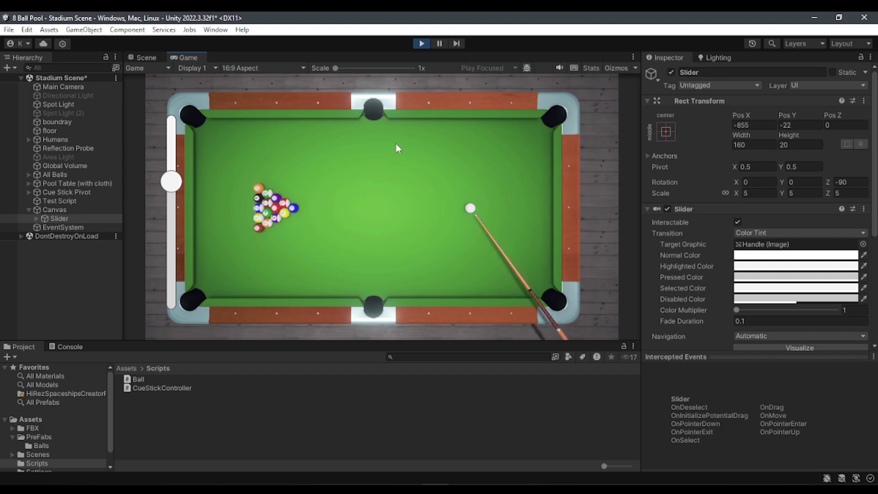
left_click_drag(171, 182, 178, 256)
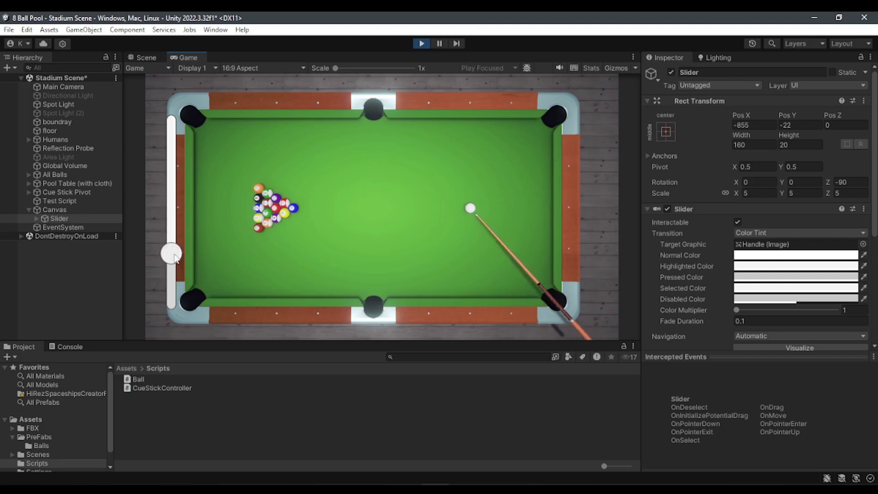
left_click_drag(174, 256, 175, 173)
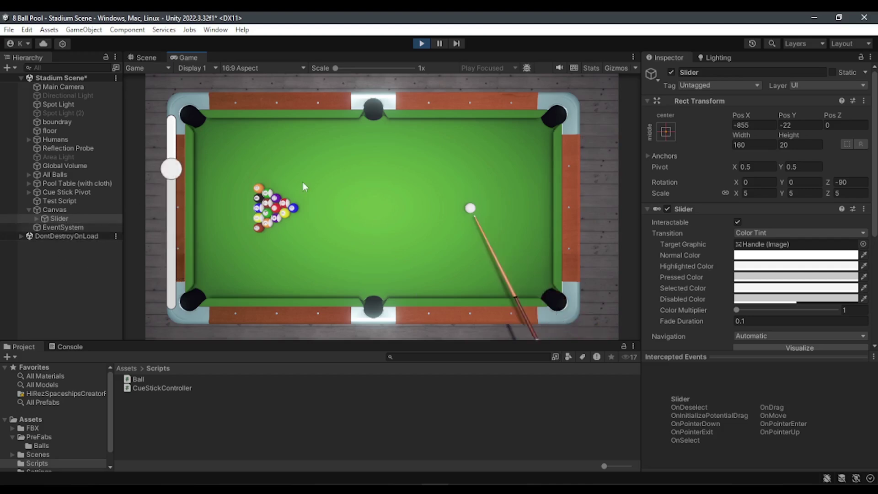
left_click(422, 45)
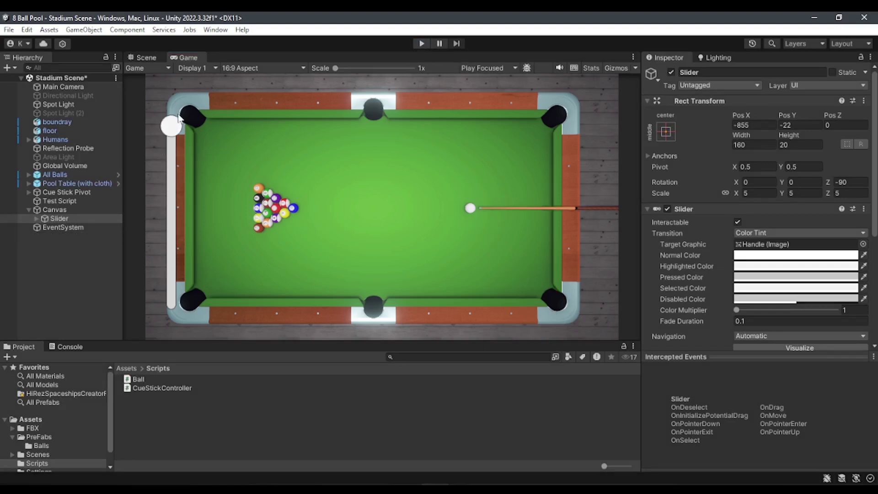
left_click(65, 282)
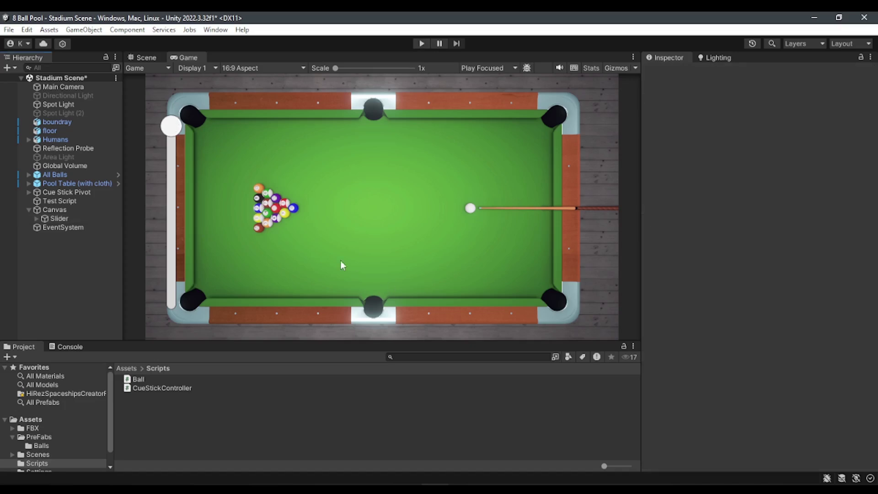
Append hitForceAmount and SliderHitForce to the mouseSensitivity float declaration in CueStickController.cs
key("alt+Tab")
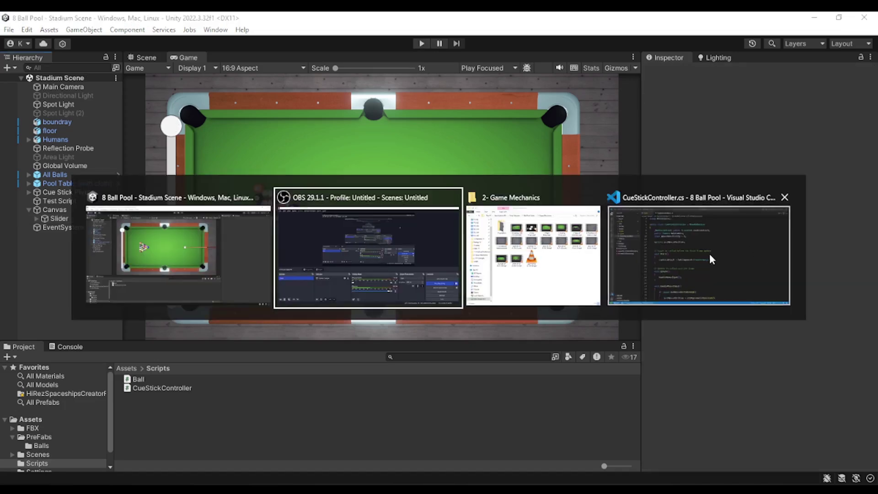
left_click(710, 254)
left_click(658, 333)
scroll(644, 393, "up", 1)
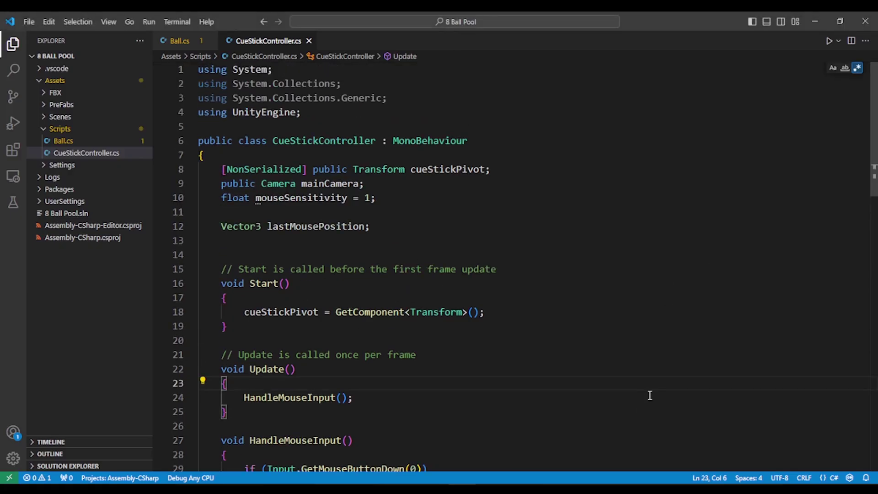
left_click(392, 200)
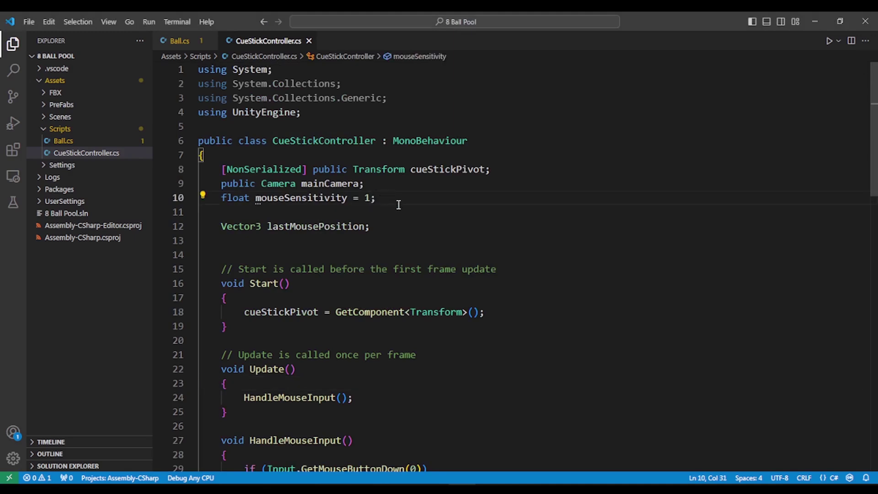
type(", ")
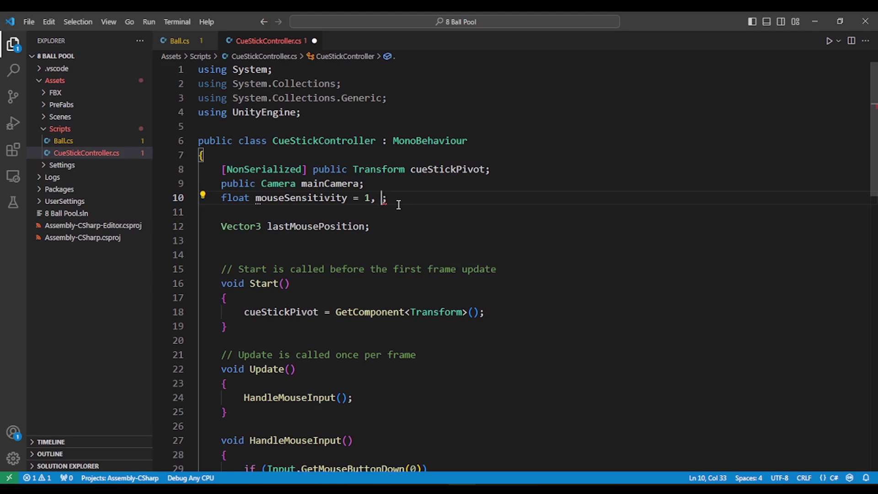
type("sh")
key("BackSpace")
key("BackSpace")
type("hit")
key("Escape")
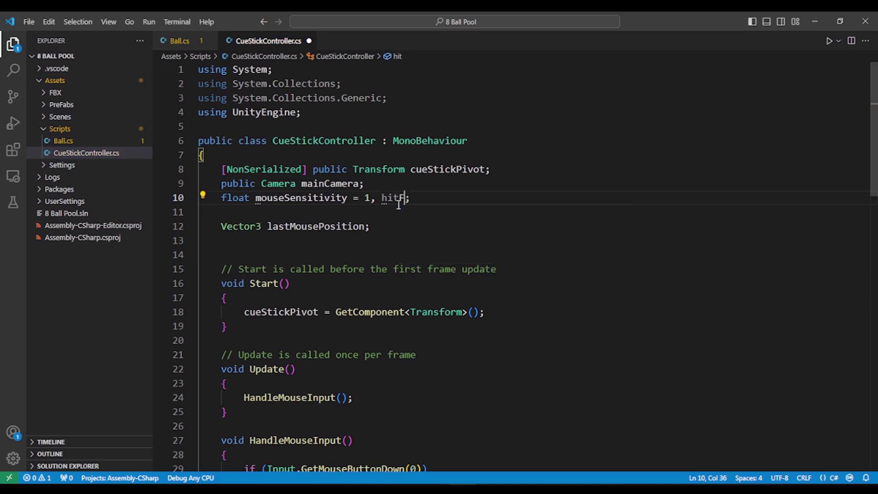
type("orce")
type(", ")
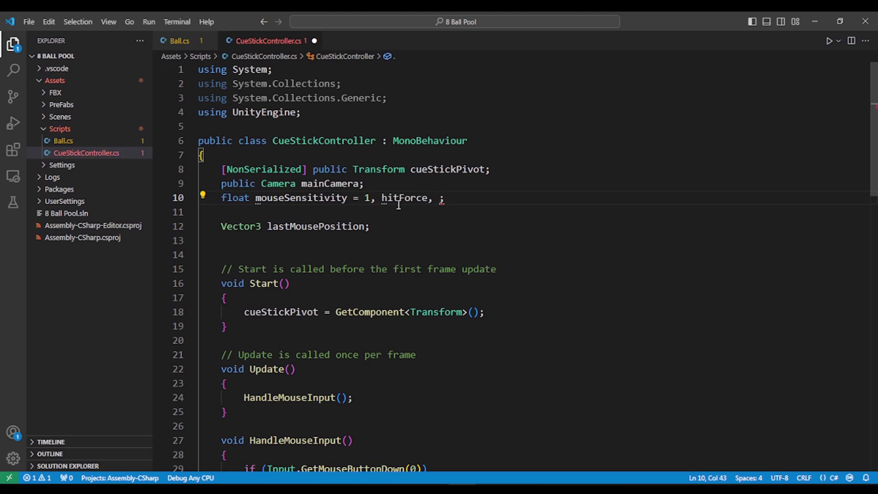
type("Sli")
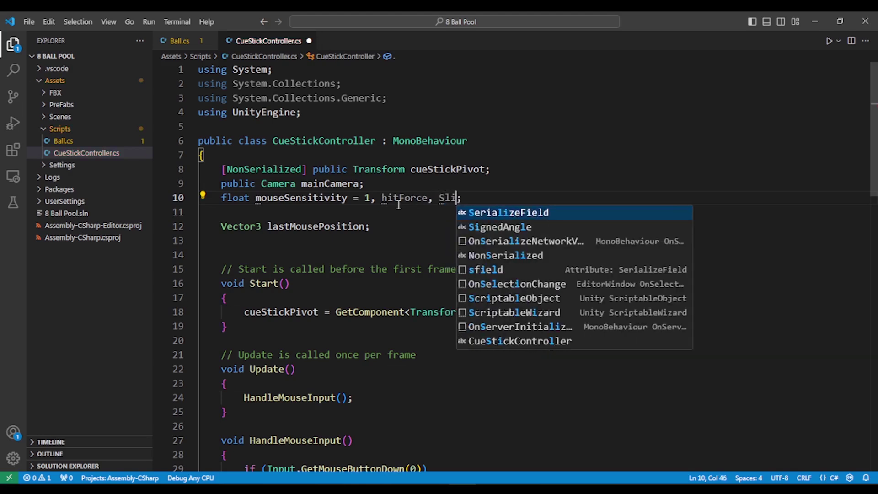
type("derHit")
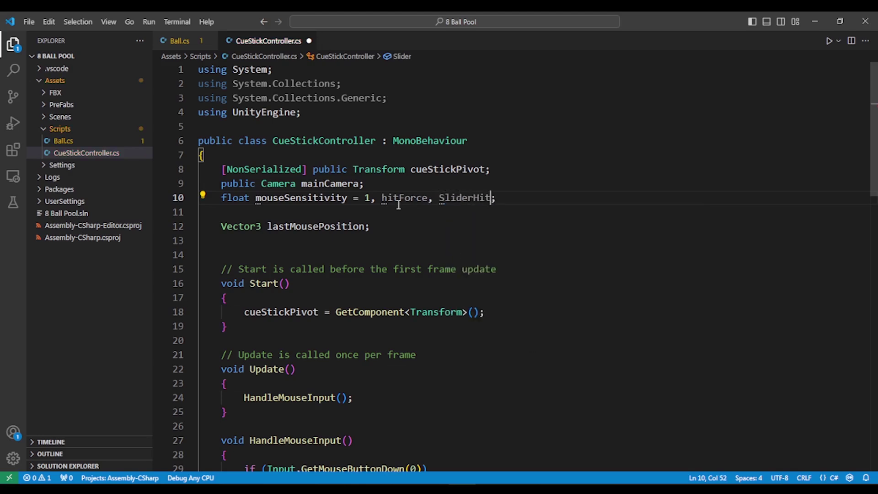
type("Force")
left_click(428, 198)
type("Amount")
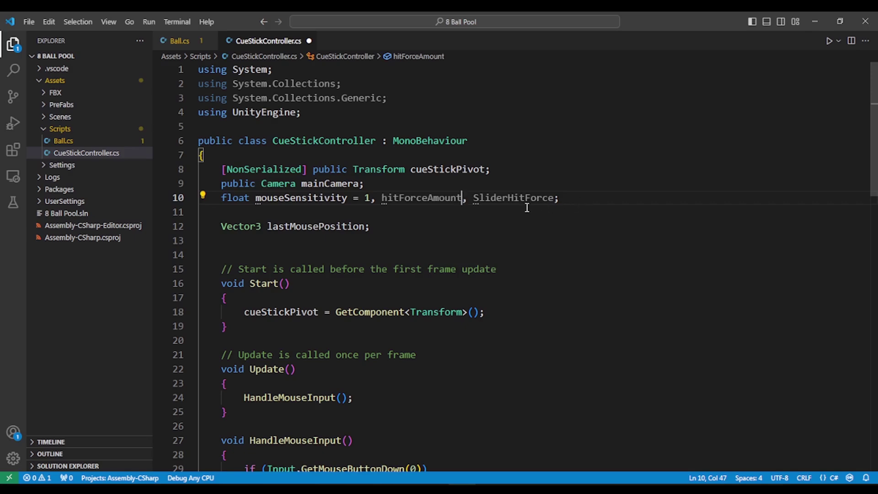
scroll(527, 207, "down", 2)
Below GetMouseWorldPosition, add the method signature void OnSliderValueChange()
scroll(527, 207, "down", 2)
scroll(417, 266, "down", 5)
scroll(386, 274, "down", 5)
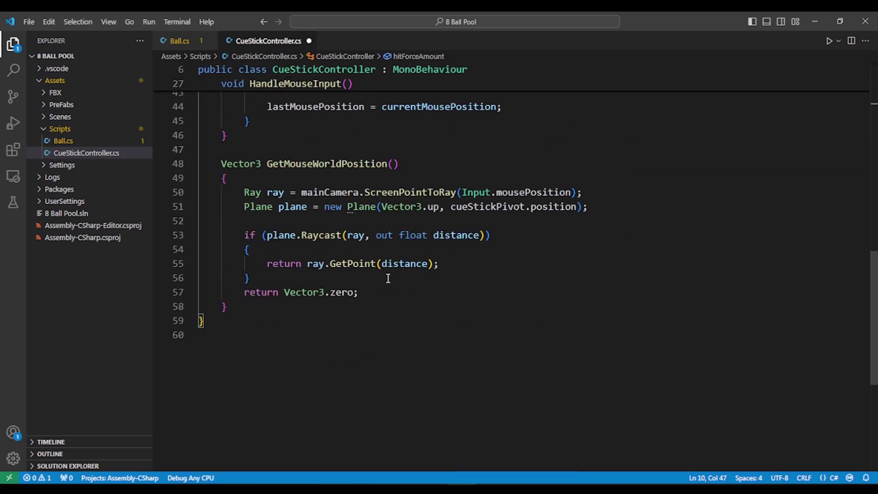
left_click(247, 310)
scroll(247, 310, "up", 3)
scroll(275, 343, "down", 3)
key("Return")
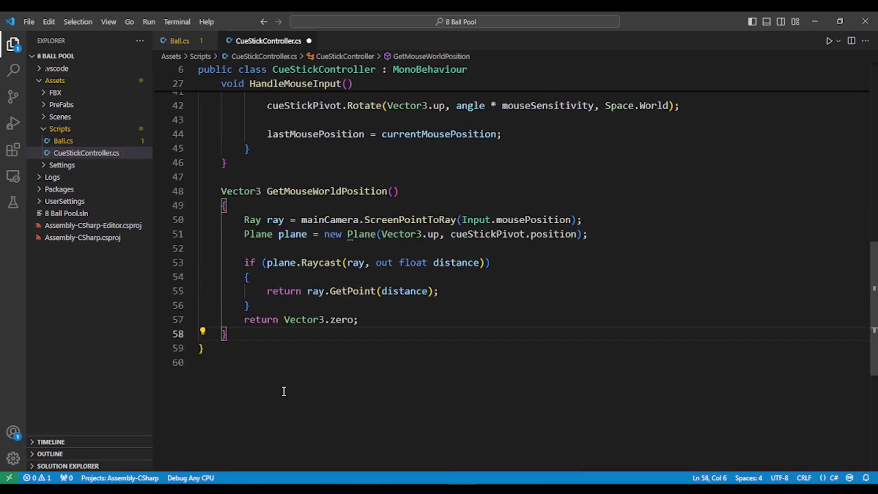
key("Return")
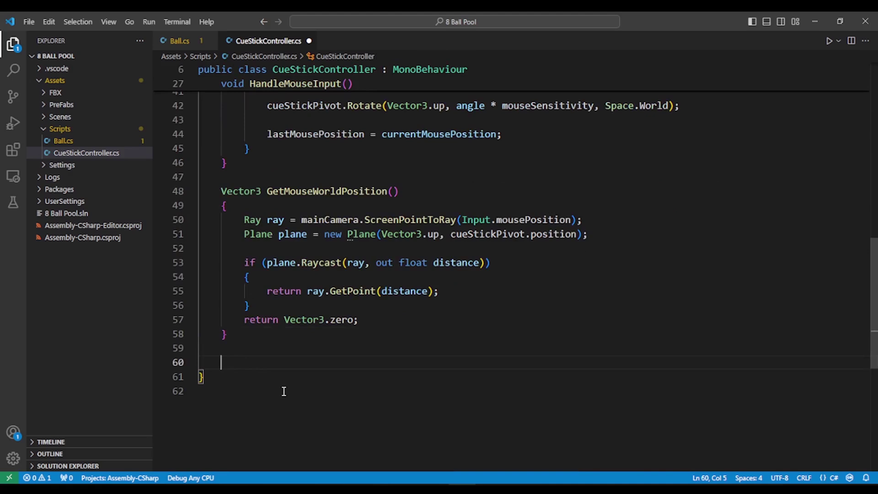
type("pu")
key("Tab")
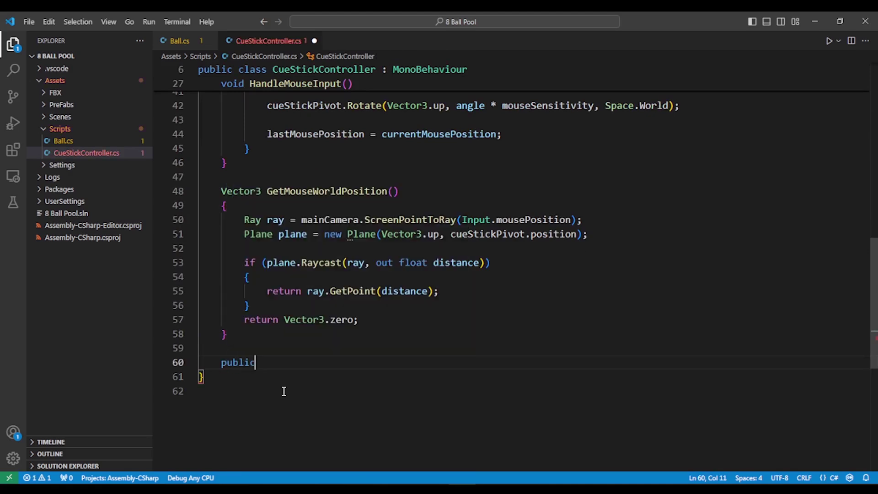
key("BackSpace")
key("BackSpace")
key("BackSpace")
key("BackSpace")
key("BackSpace")
key("BackSpace")
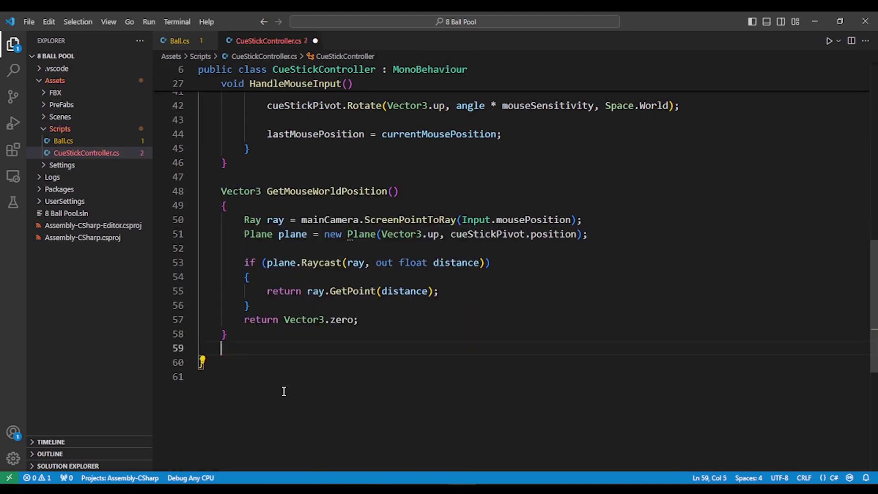
key("Return")
key("Return")
type("voi")
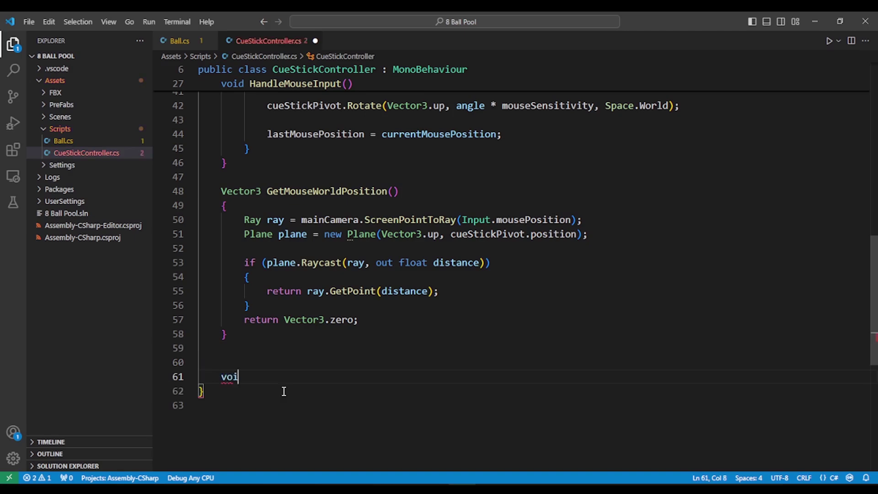
type("d O")
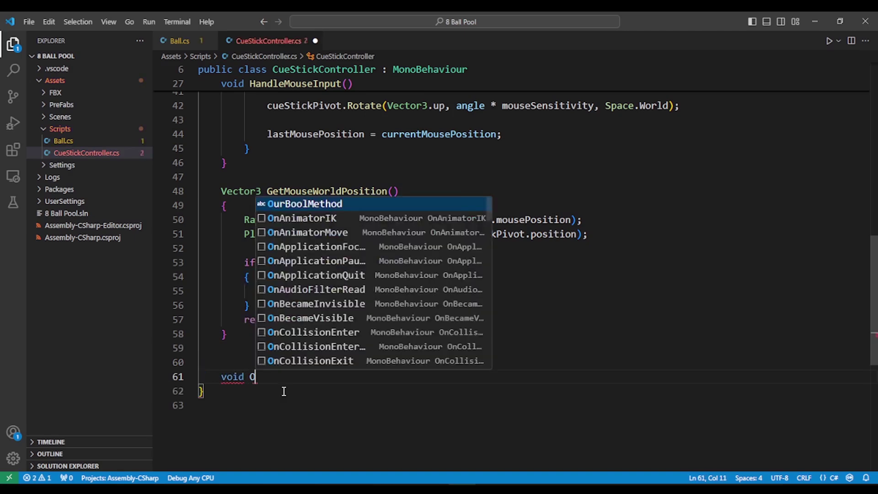
type("nSlider")
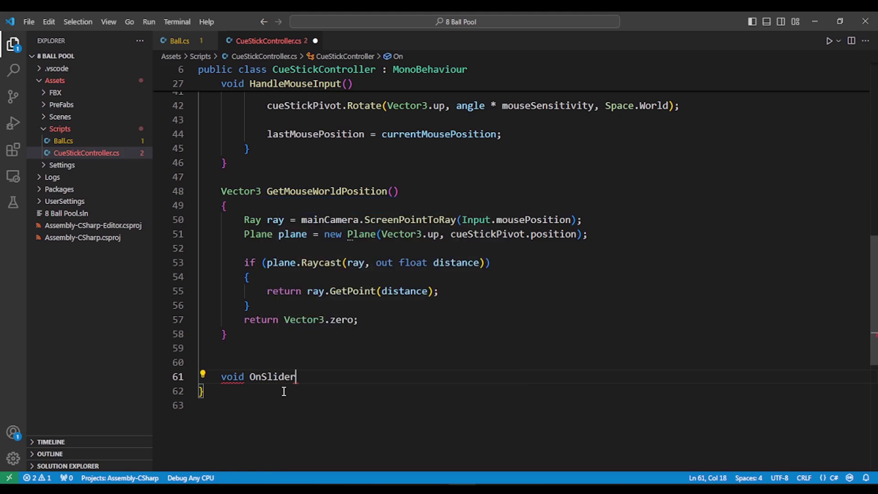
type("Value")
type("Ca")
key("BackSpace")
type("h")
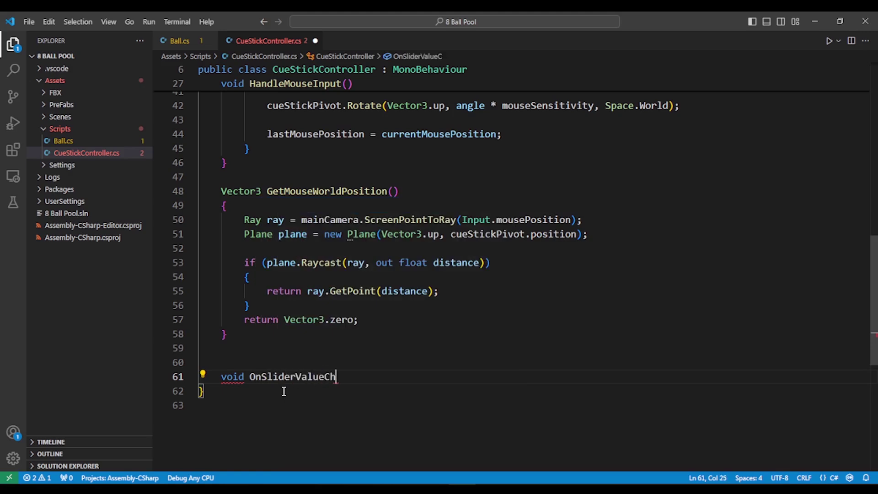
type("ange")
type("(")
Write the method body SliderHitForce = hitForceAmount * Slider. inside OnSliderValueChange
key("Return")
type("{")
key("Return")
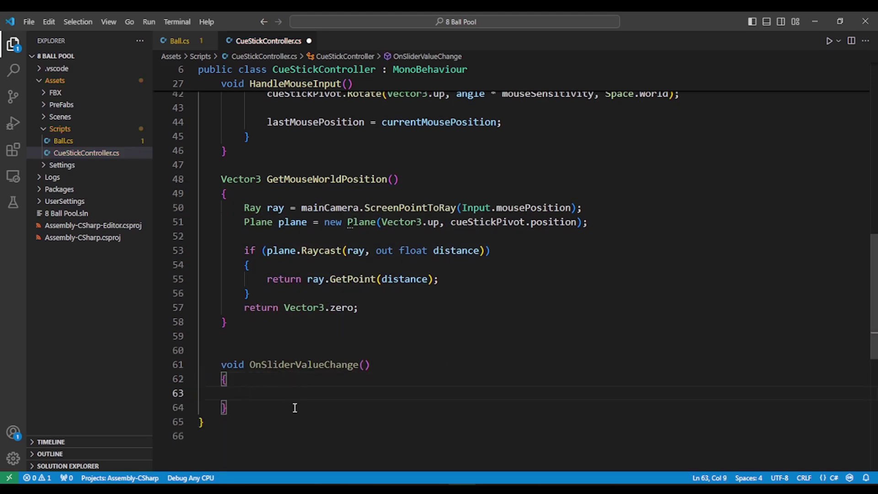
type("slider")
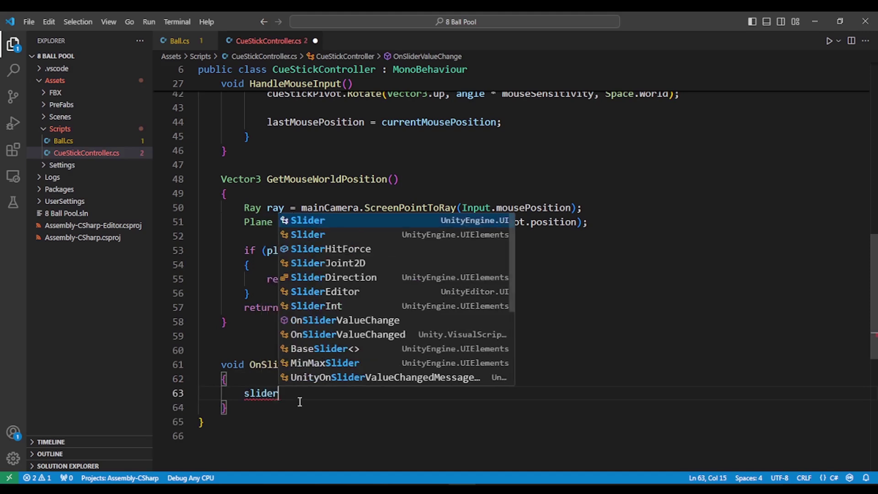
key("Down")
key("Down")
key("Tab")
type("=")
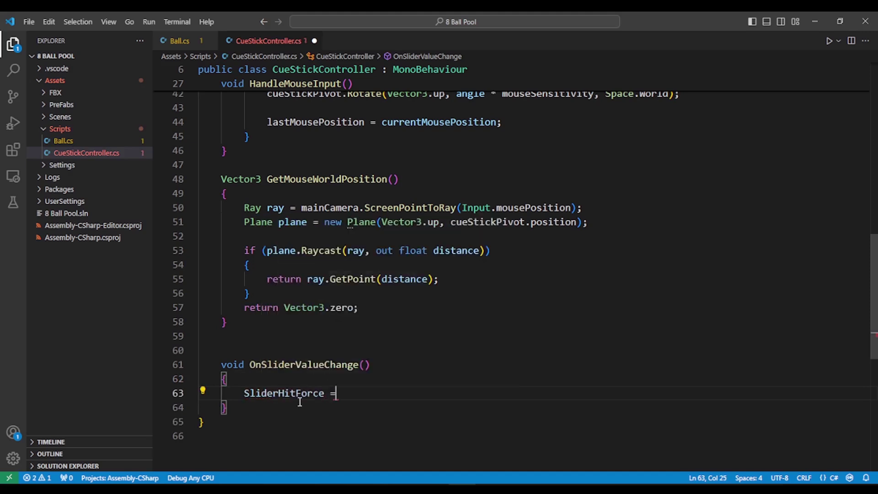
type(" hi")
type("t")
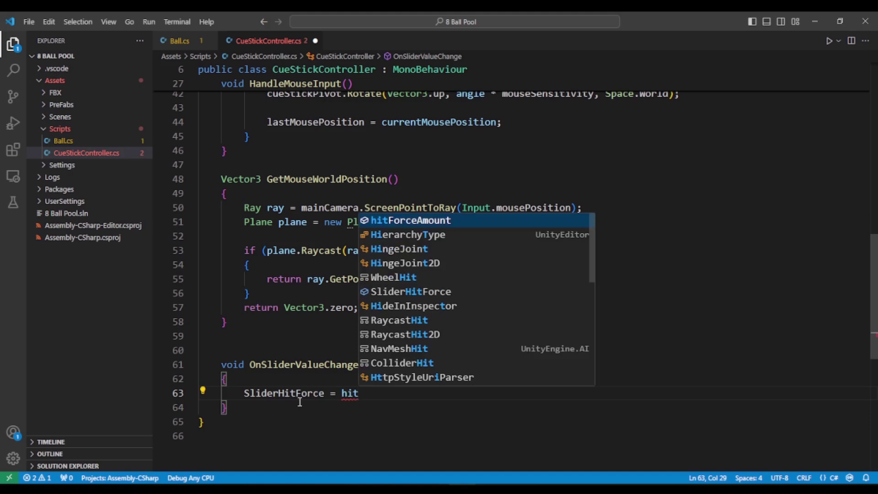
key("Tab")
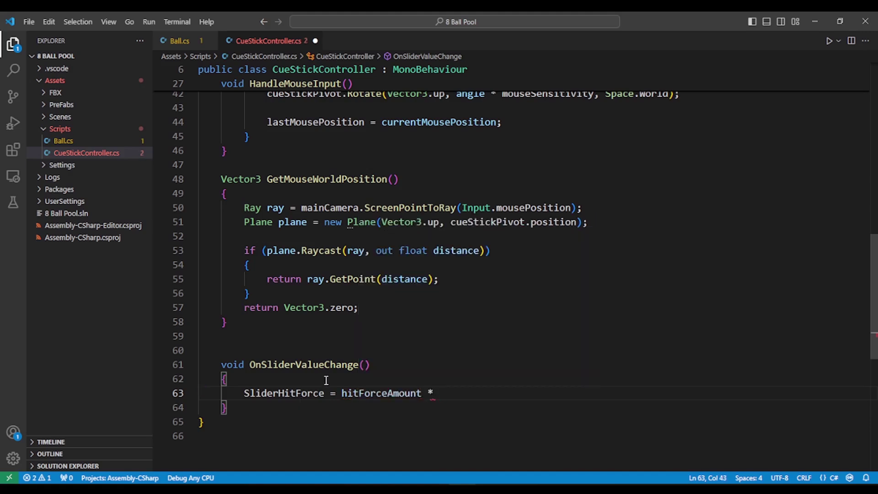
type("slider")
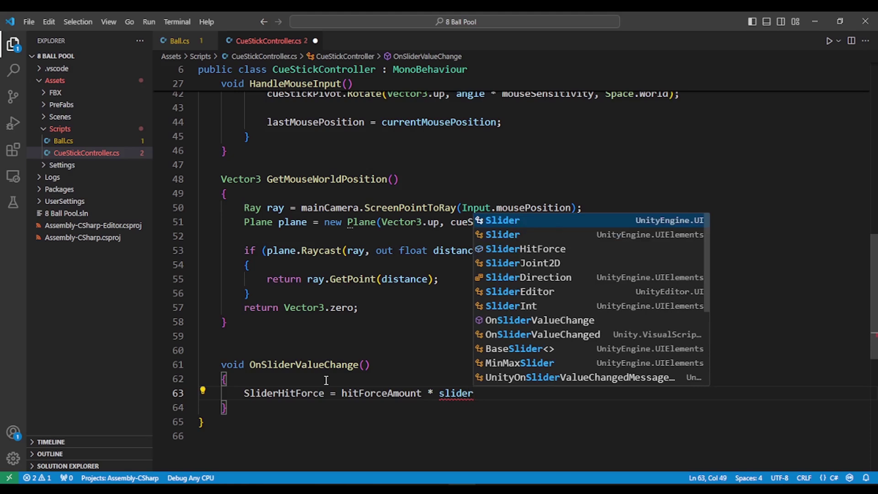
type(".")
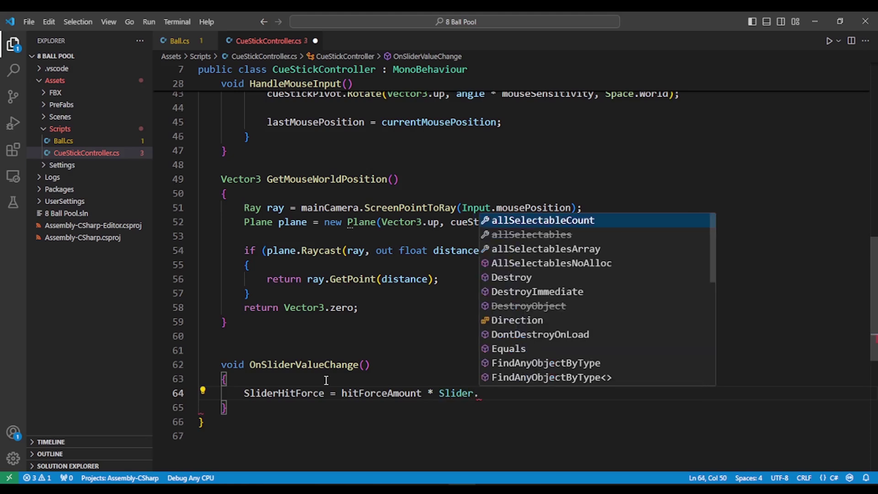
type("val")
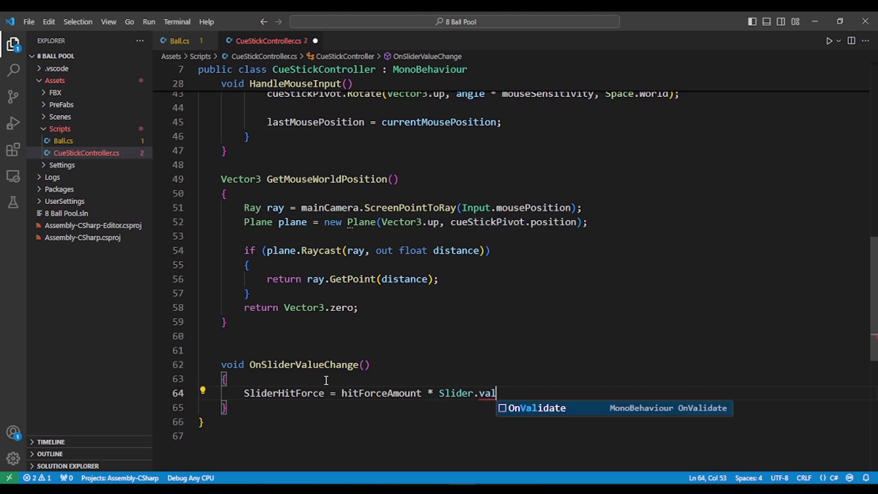
key("BackSpace")
key("BackSpace")
key("BackSpace")
type(".")
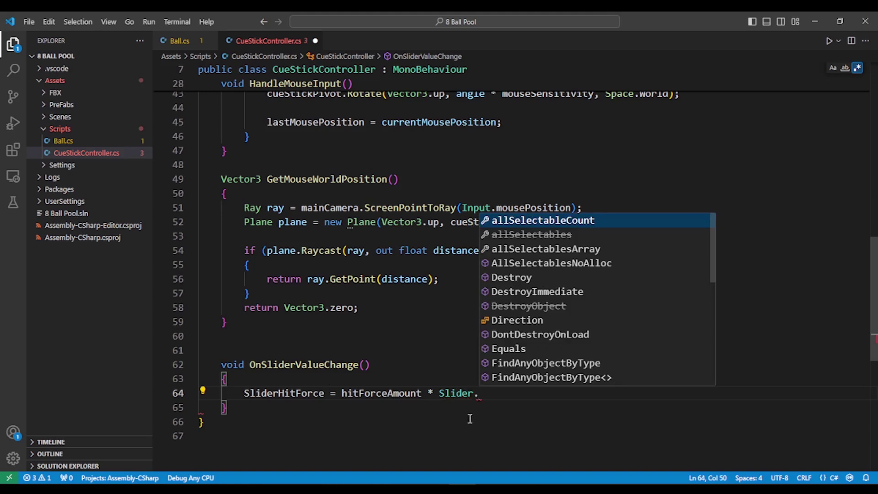
left_click(471, 409)
Select the Slider reference on line 64 and glance at Unity before returning to the script
double_click(442, 392)
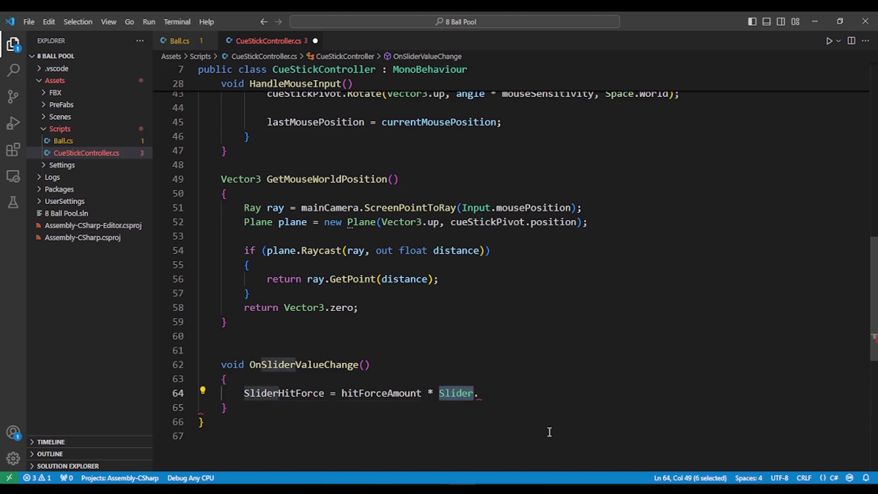
scroll(549, 432, "up", 1)
key("alt+Tab")
left_click(429, 267)
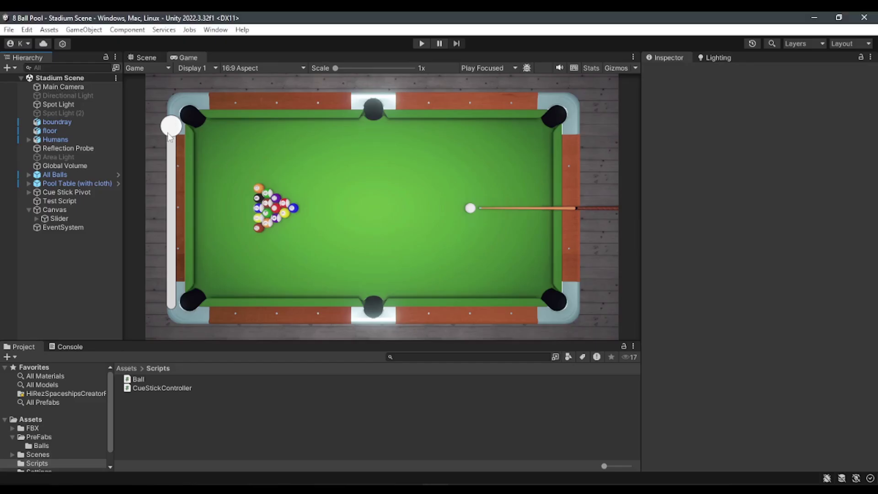
key("alt+Tab")
scroll(525, 407, "up", 5)
scroll(499, 416, "up", 5)
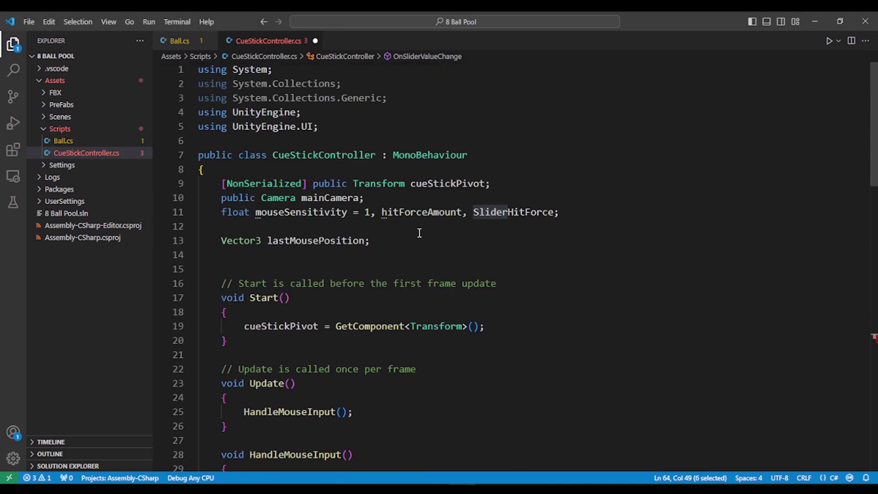
Declare a 'Slider forceSlider;' field below the lastMousePosition declaration
left_click(402, 236)
key("Return")
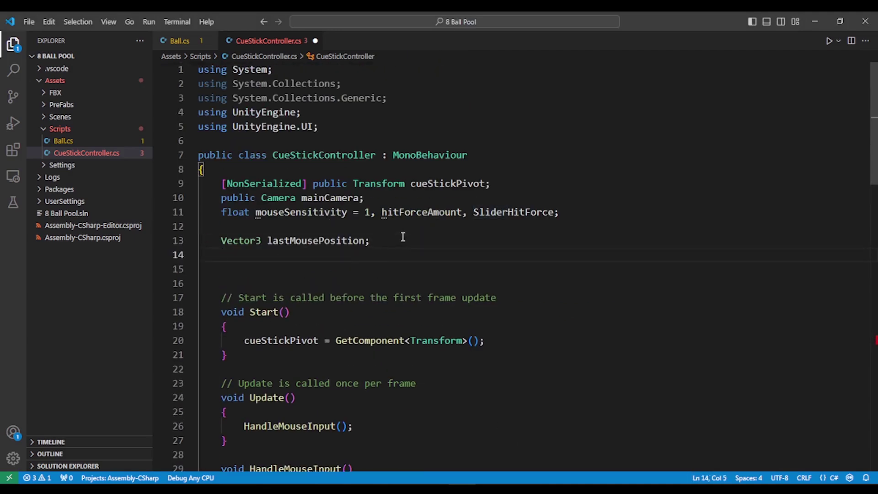
type("Slider")
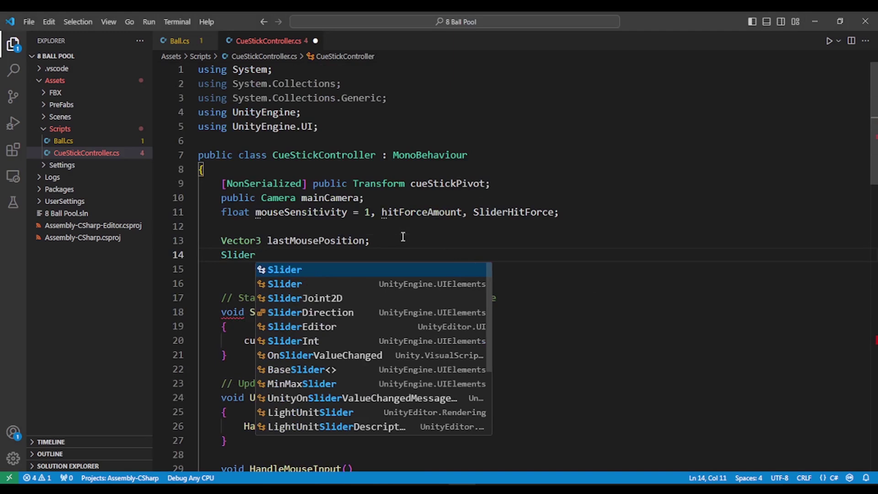
type(" for")
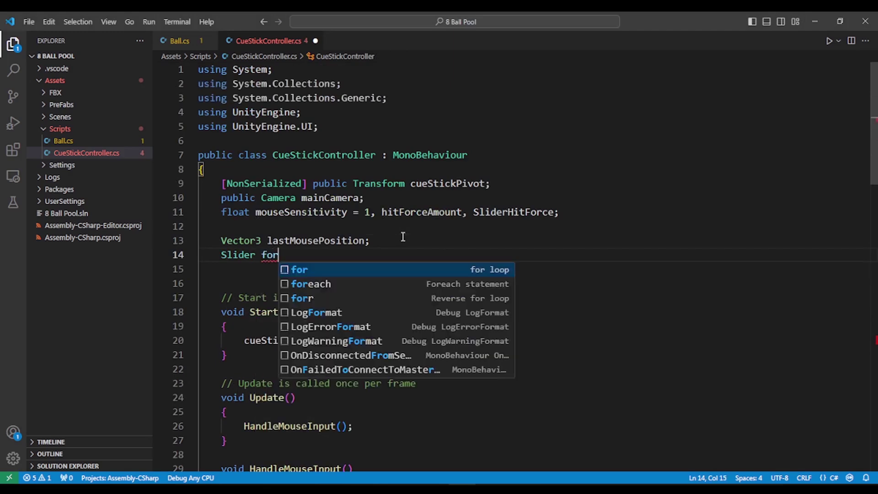
type("ceSli")
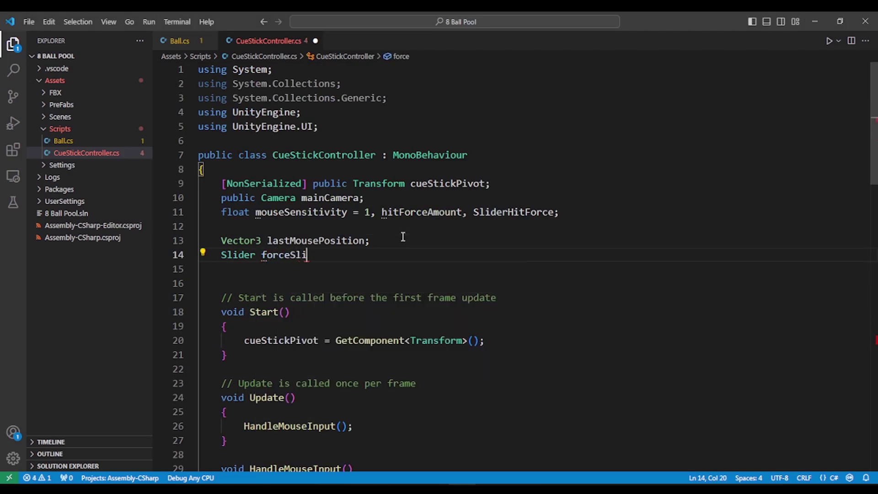
type("der;")
Change the method's expression to hitForceAmount * forceSlider.value;
scroll(399, 275, "down", 6)
scroll(441, 314, "down", 5)
scroll(434, 298, "down", 7)
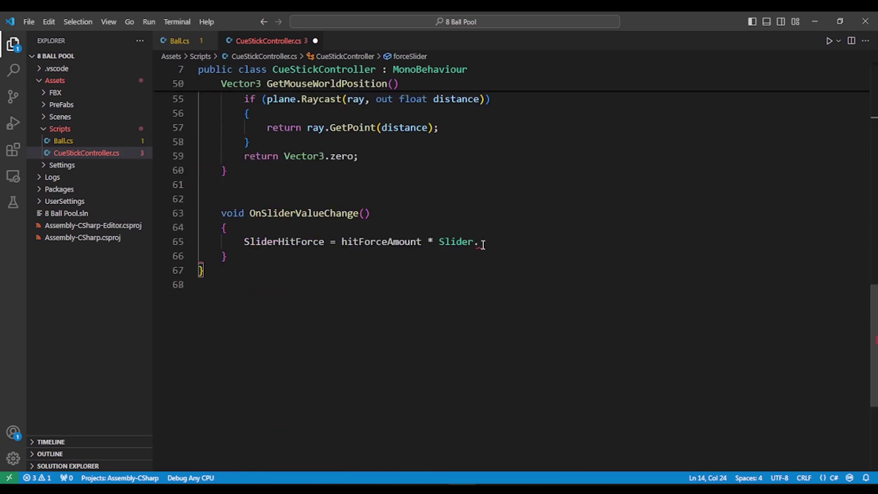
left_click_drag(483, 244, 440, 243)
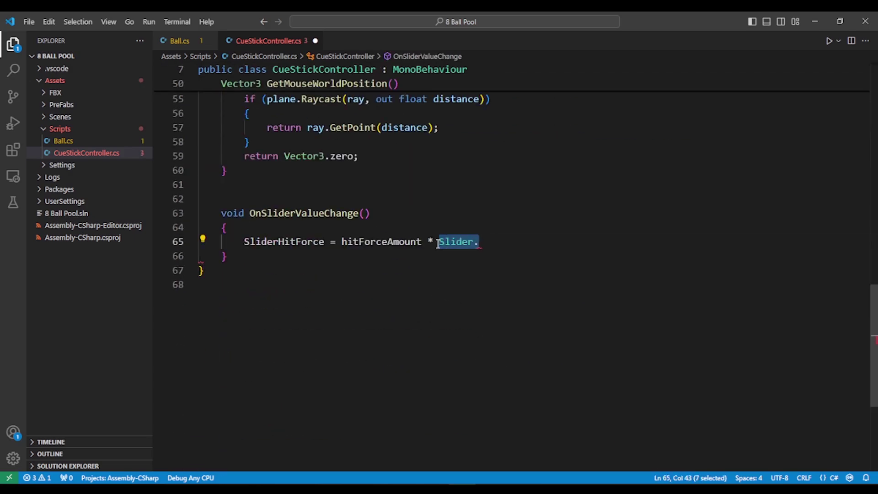
type("force")
key("Tab")
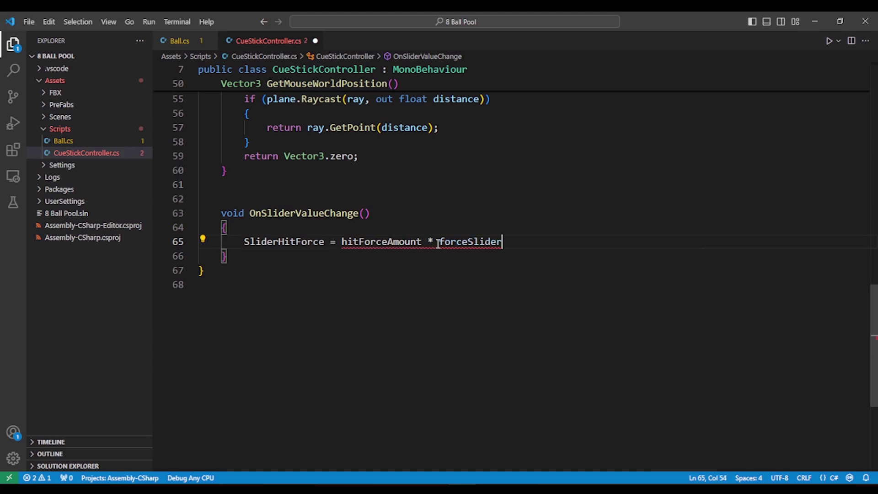
type(".val")
key("Tab")
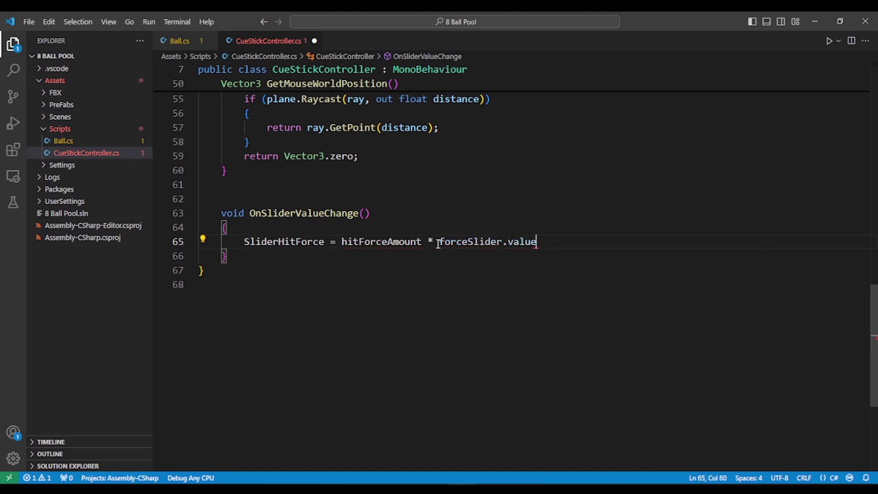
type(";")
key("alt+Tab")
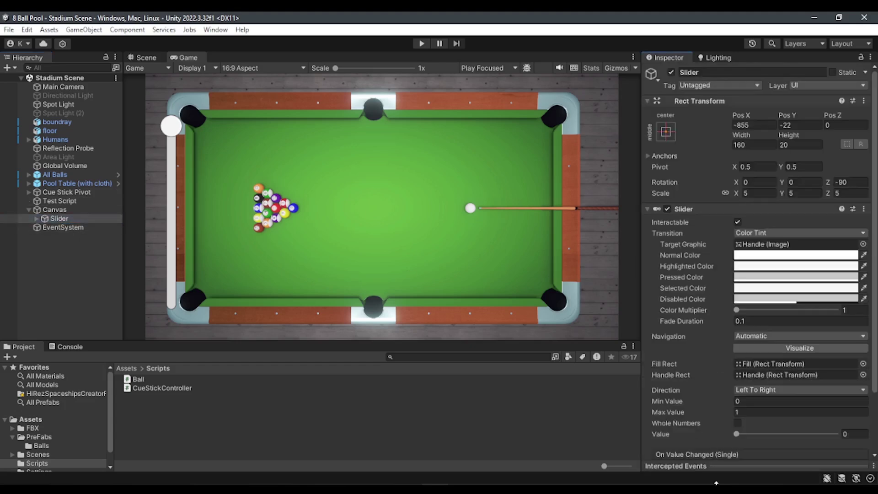
Drag the Slider's Value up to about 0.552 and back to 0, then return to CueStickController
left_click(648, 208)
left_click(648, 209)
scroll(695, 357, "down", 3)
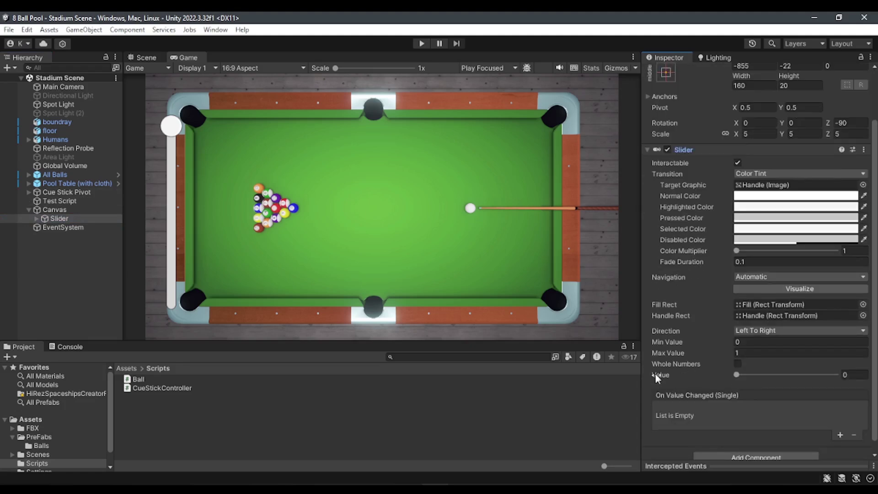
mouse_move(736, 375)
left_mouse_down()
mouse_move(788, 384)
mouse_move(707, 394)
left_mouse_up()
left_click_drag(729, 373, 732, 374)
key("alt+Tab")
left_click(352, 250)
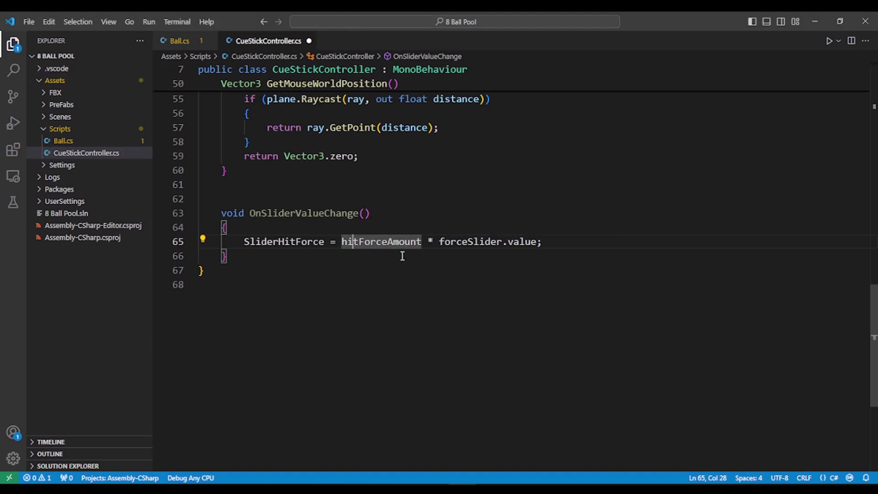
Inspect SliderHitForce and forceSlider.value on line 65, and nudge Unity's Value slider to about 0.248
left_click(243, 240)
left_click(255, 242)
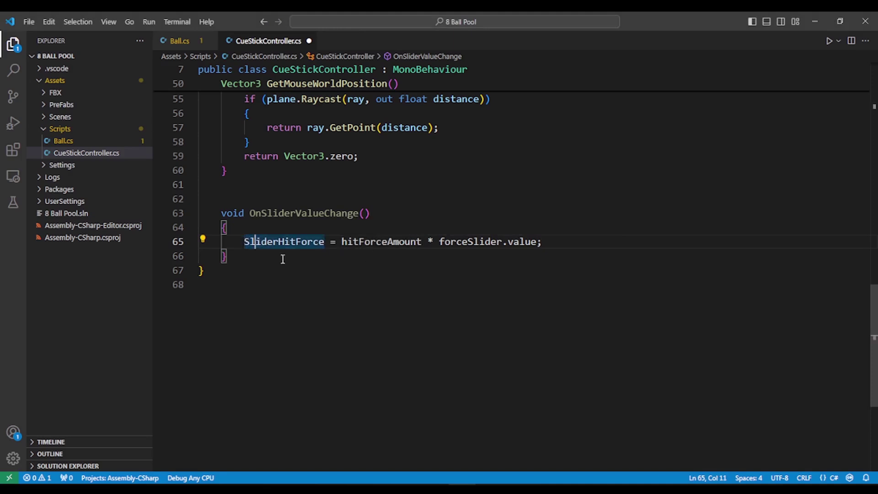
left_click_drag(244, 242, 323, 242)
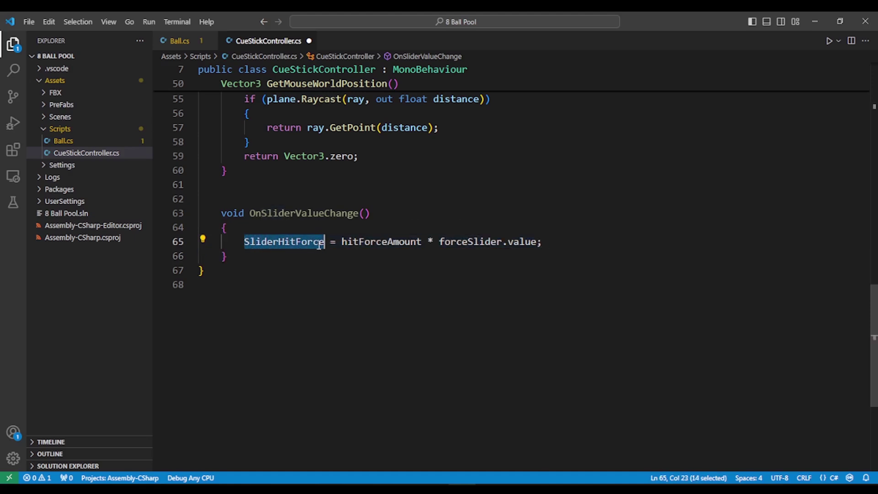
key("alt+Tab")
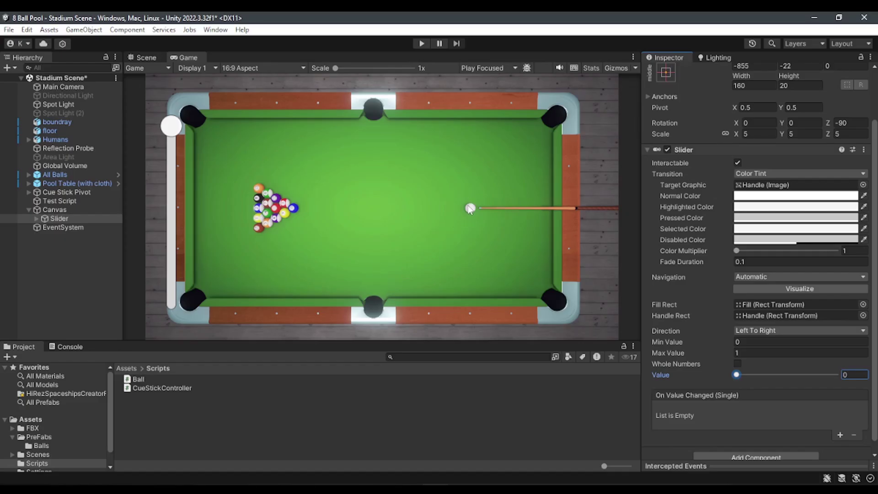
key("alt+Tab")
left_click(292, 231)
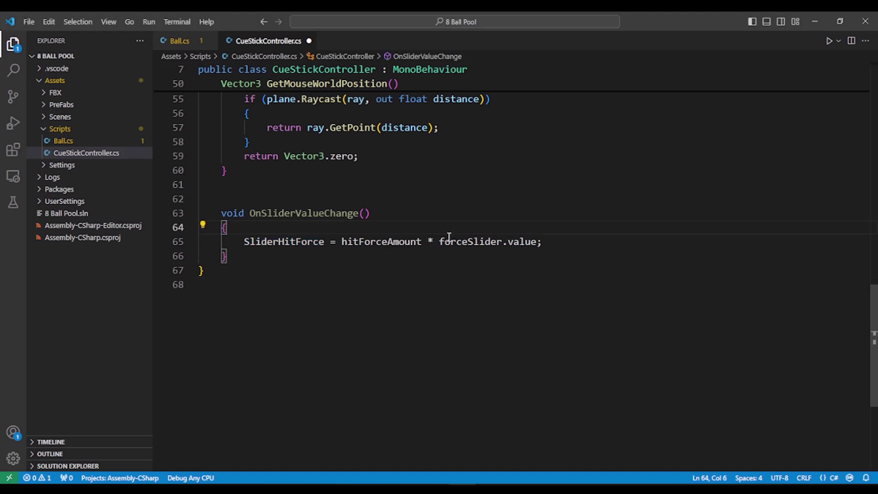
left_click_drag(439, 242, 543, 245)
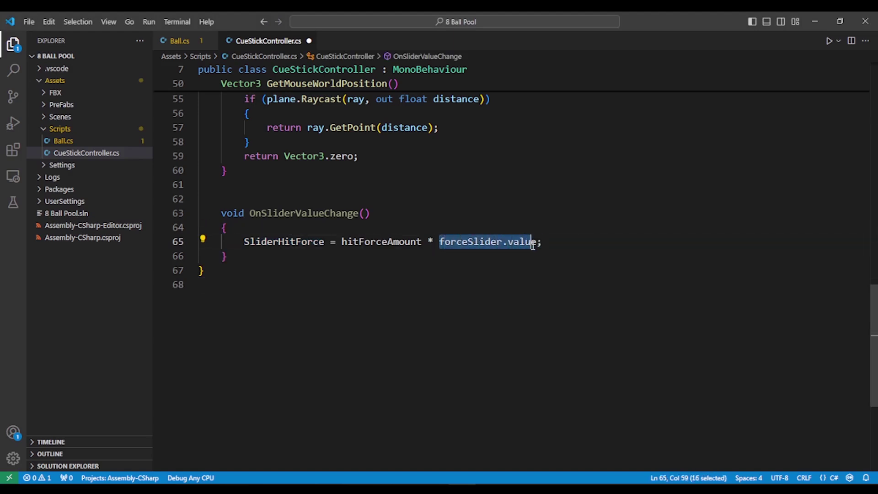
key("ctrl+End")
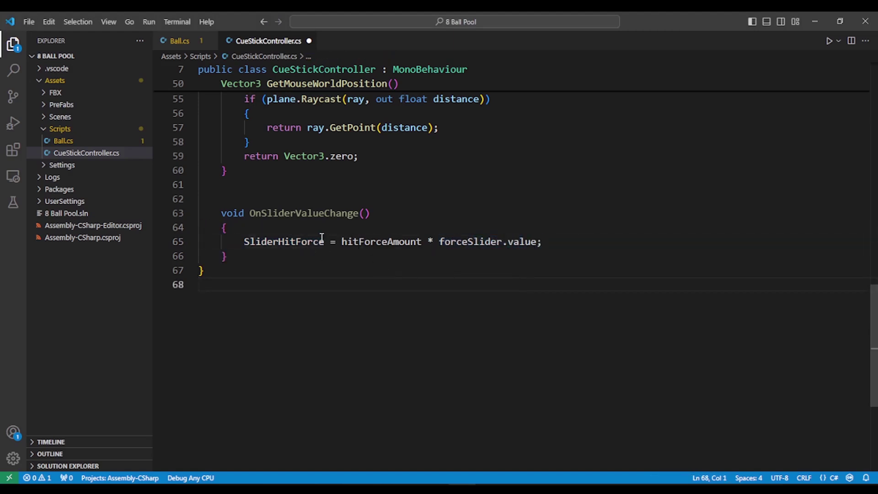
key("alt+Tab")
left_click_drag(752, 372, 761, 374)
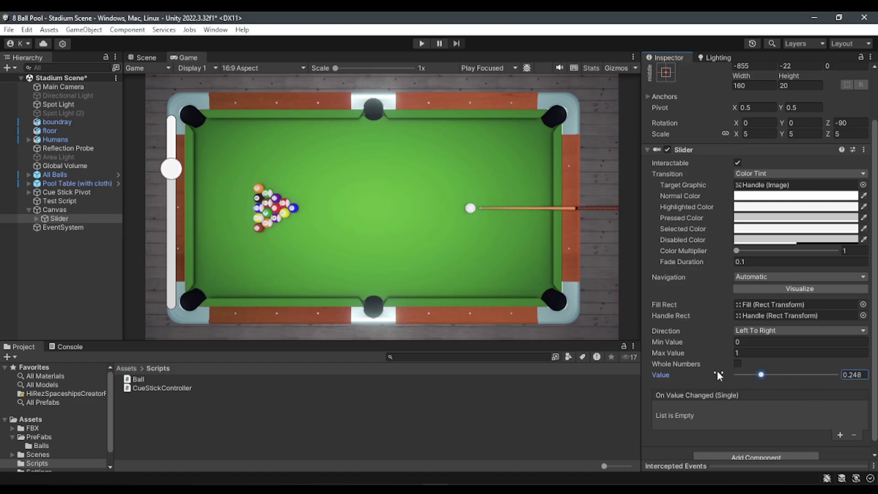
key("alt+Tab")
Insert an empty line below the SliderHitForce assignment on line 65
left_click(273, 241)
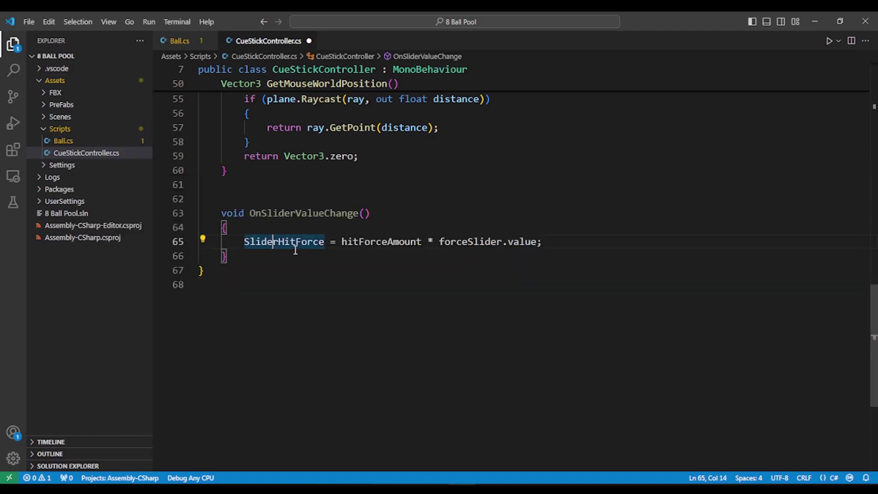
left_click_drag(433, 242, 510, 241)
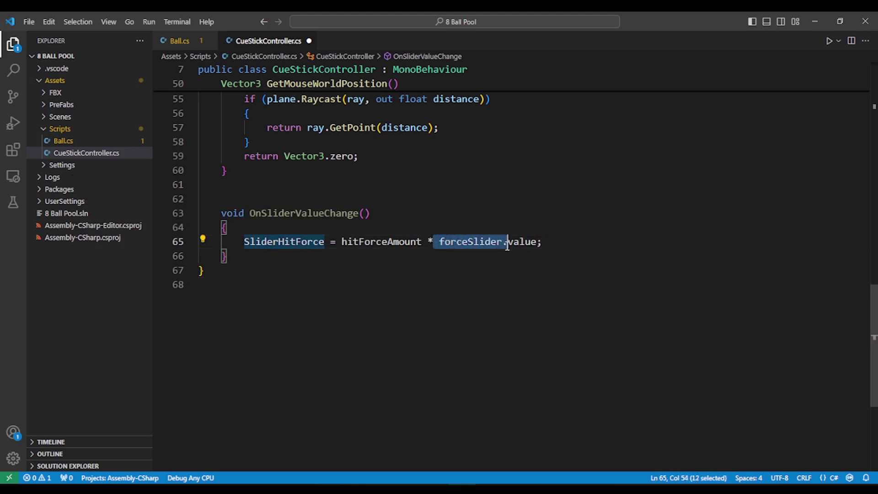
left_click(291, 241)
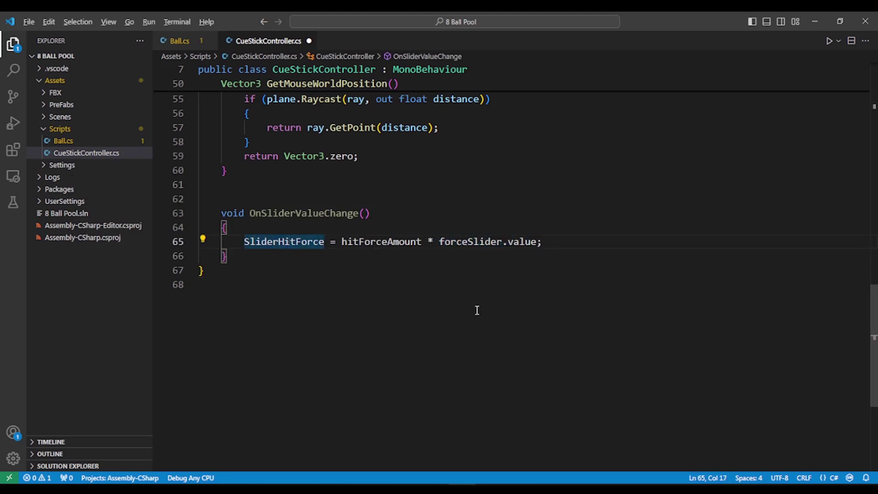
left_click(566, 246)
scroll(565, 246, "up", 2)
key("Return")
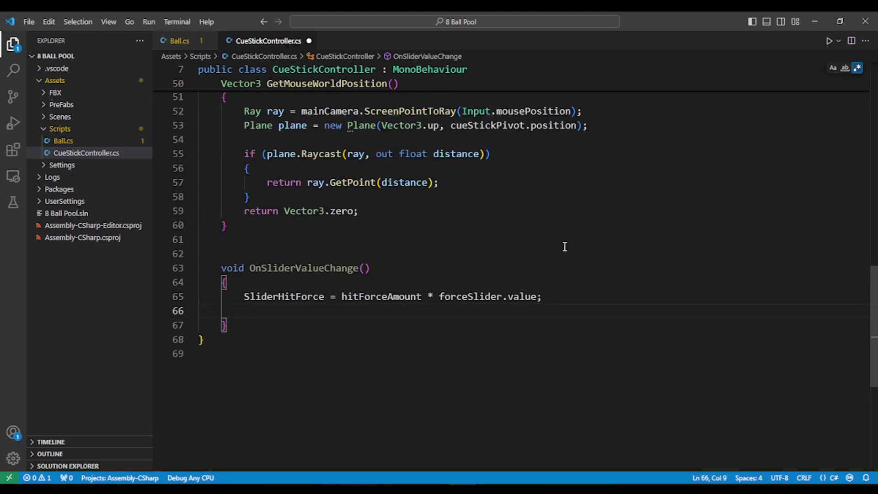
Add Debug.Log(SliderHitForce); on the new line and save CueStickController.cs
type("Debug")
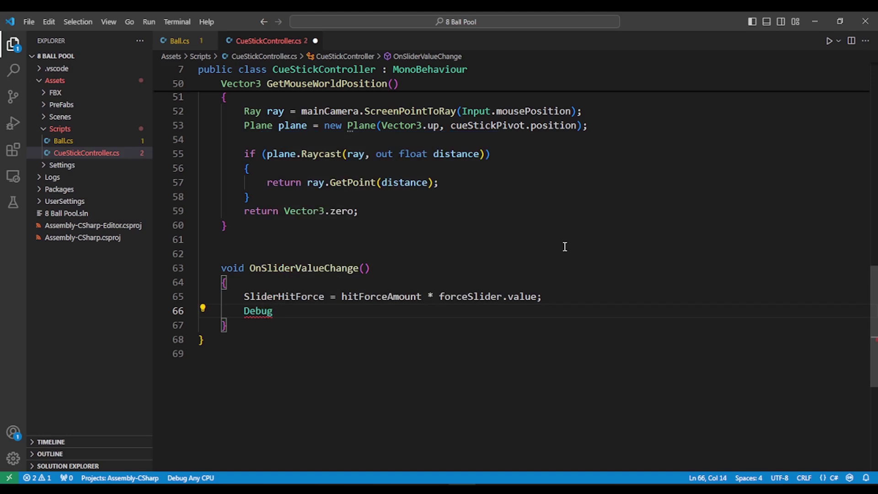
type(".Log")
type("(s")
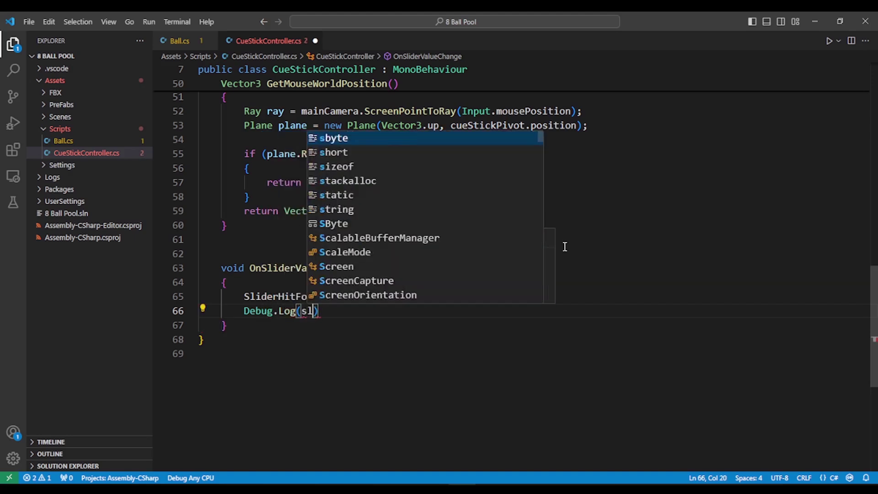
type("lider")
key("Tab")
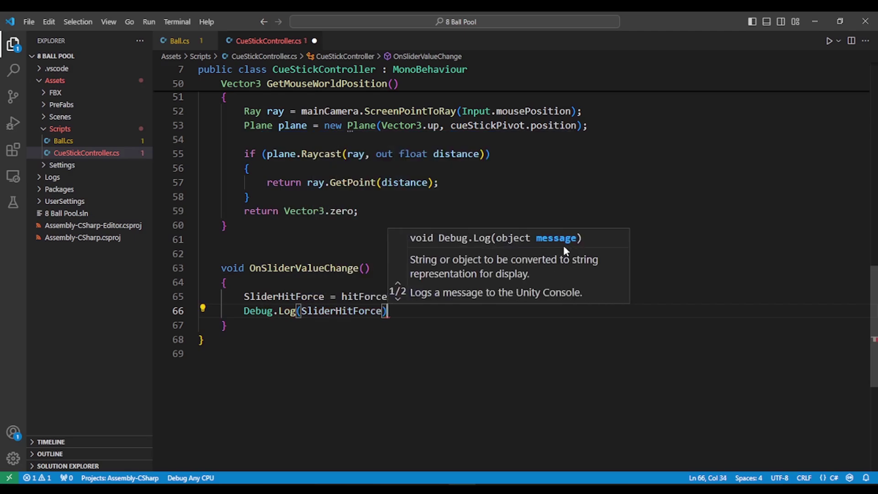
type(");")
key("ctrl+s")
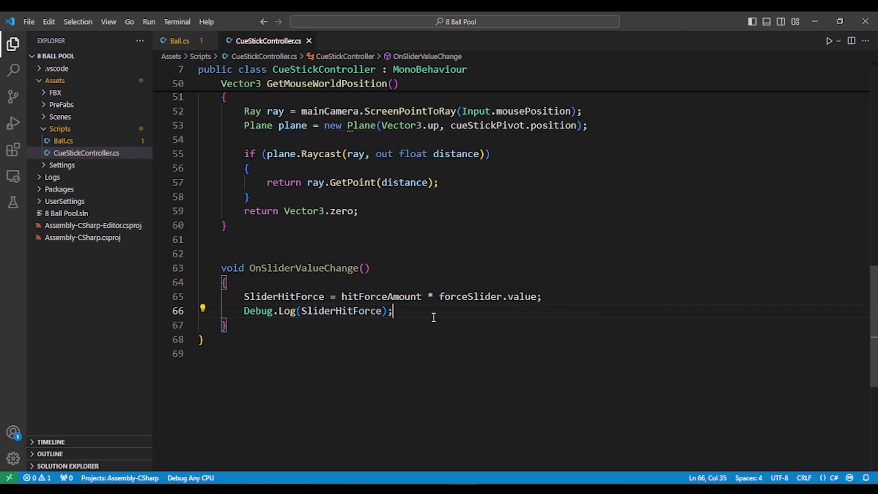
Scroll through the saved CueStickController script to review it
scroll(418, 393, "up", 1)
key("alt+Tab")
left_click(141, 265)
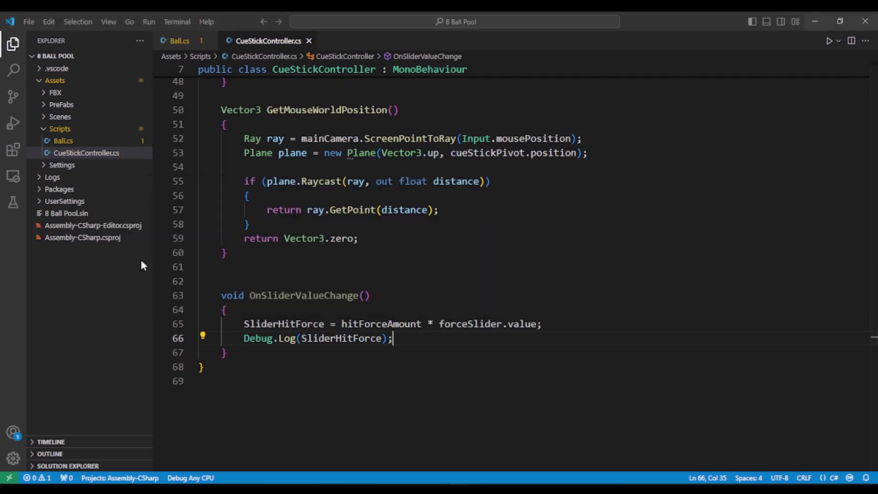
scroll(584, 310, "up", 7)
scroll(584, 310, "up", 9)
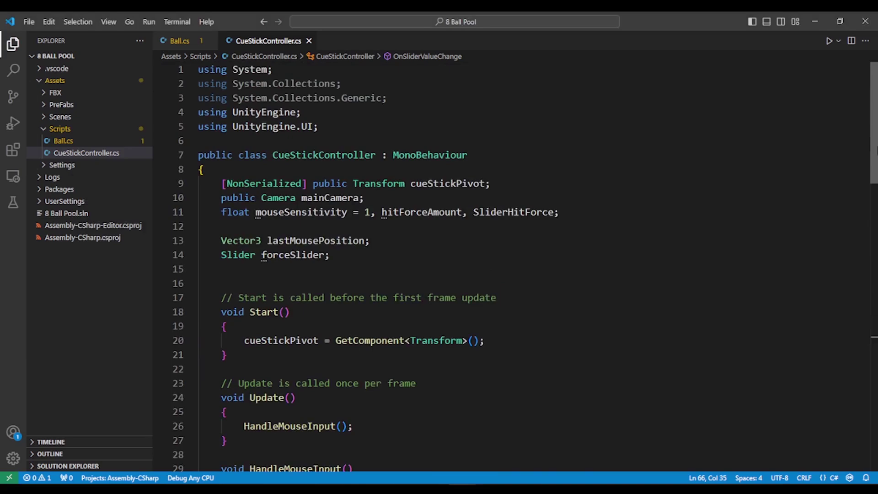
scroll(511, 267, "down", 5)
scroll(511, 268, "down", 4)
scroll(511, 267, "down", 4)
scroll(511, 267, "down", 2)
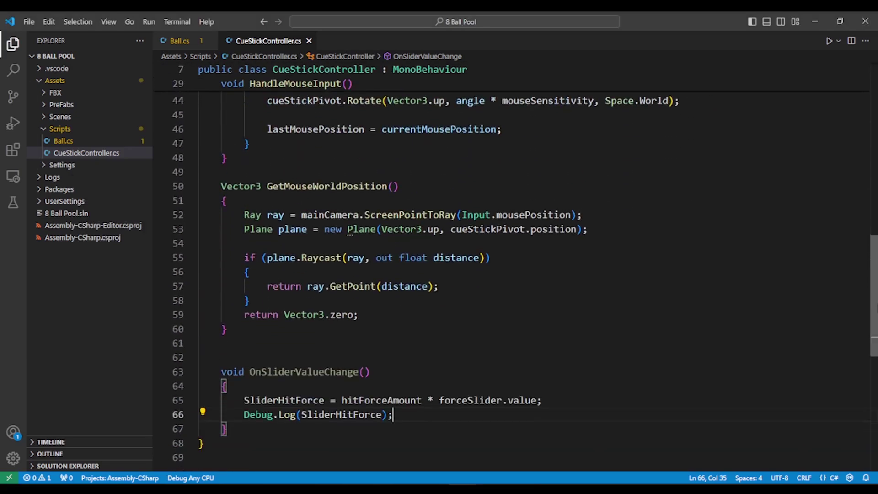
left_click_drag(875, 308, 876, 326)
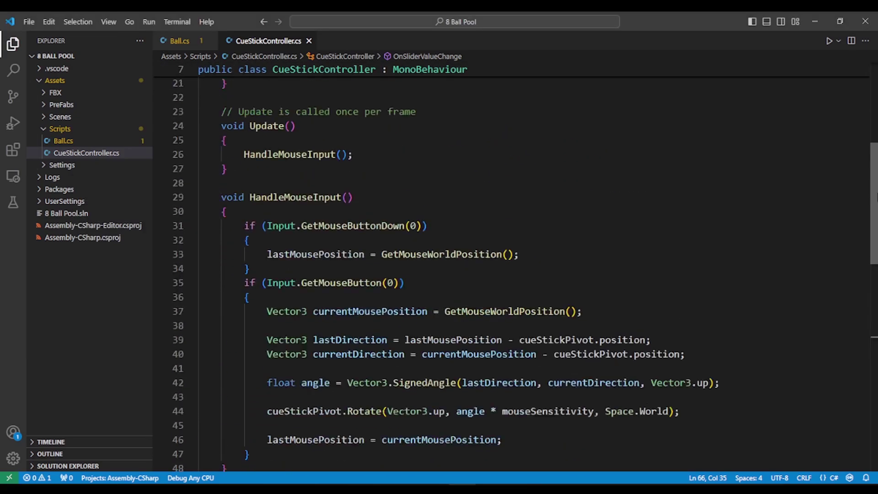
Run a short Unity play test with the Console shown, then return to CueStickController.cs
key("alt+Tab")
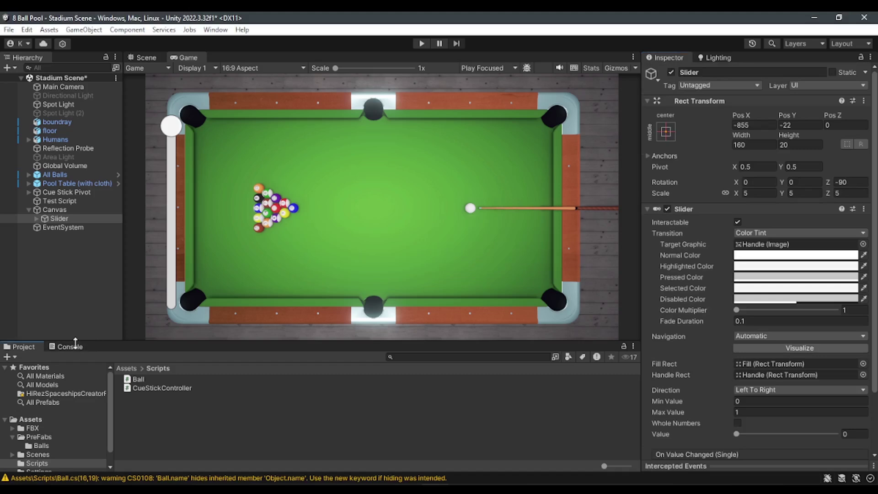
left_click(72, 348)
left_click(18, 355)
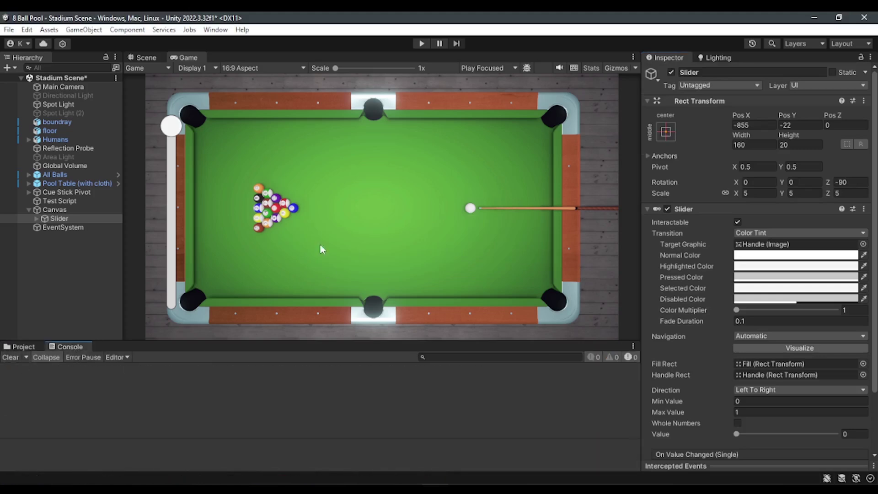
left_click(421, 43)
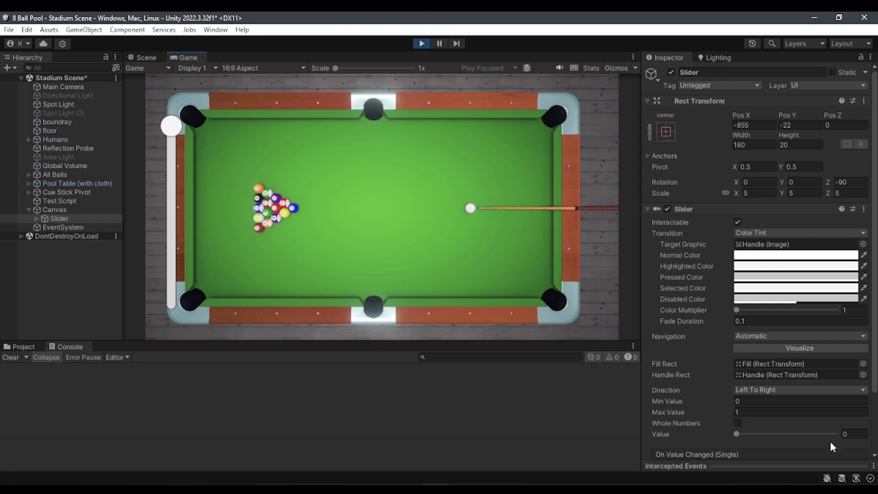
scroll(833, 445, "down", 5)
left_click(422, 43)
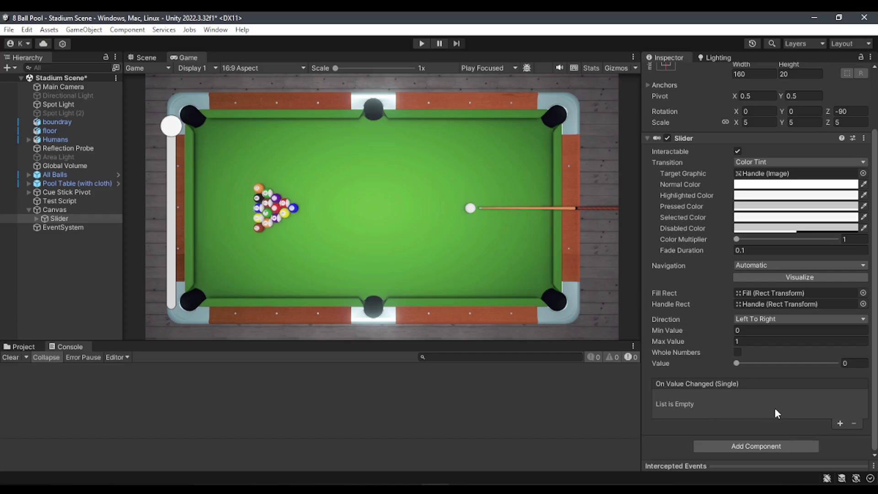
key("alt+Tab")
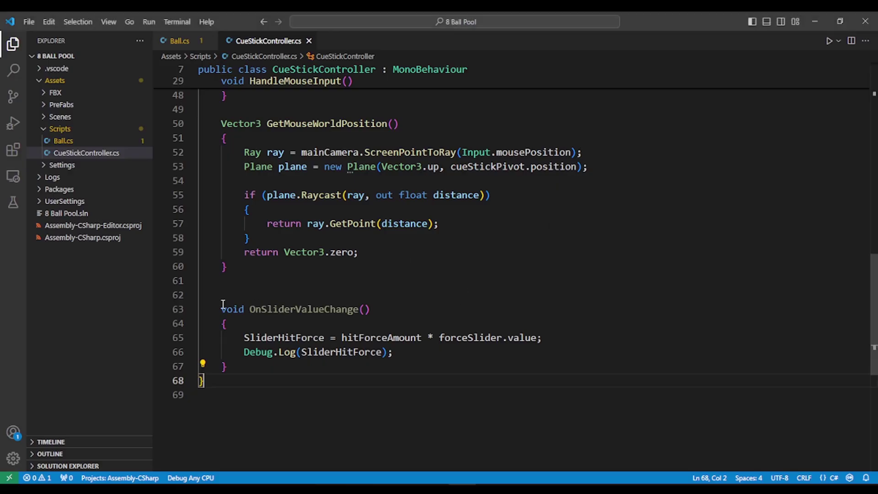
Select OnSliderValueChange and read its IDE0051 unused-method warning, then go back to Unity
left_click_drag(222, 309, 251, 371)
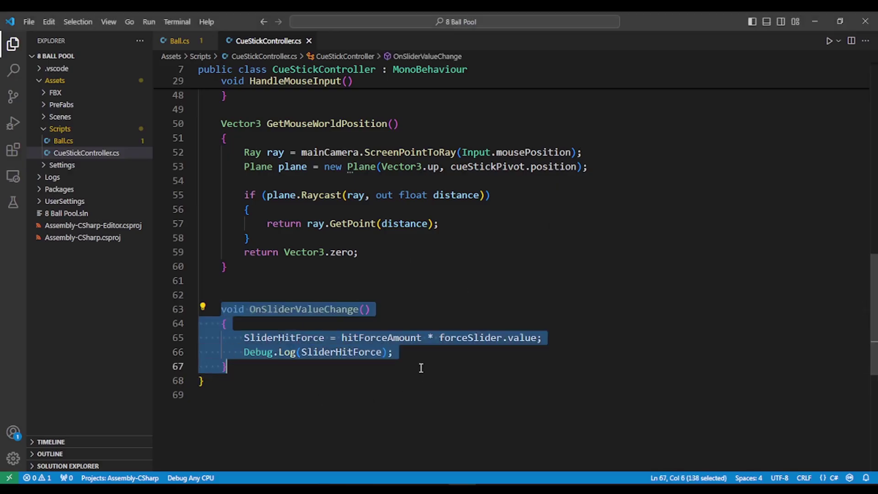
key("alt+Tab")
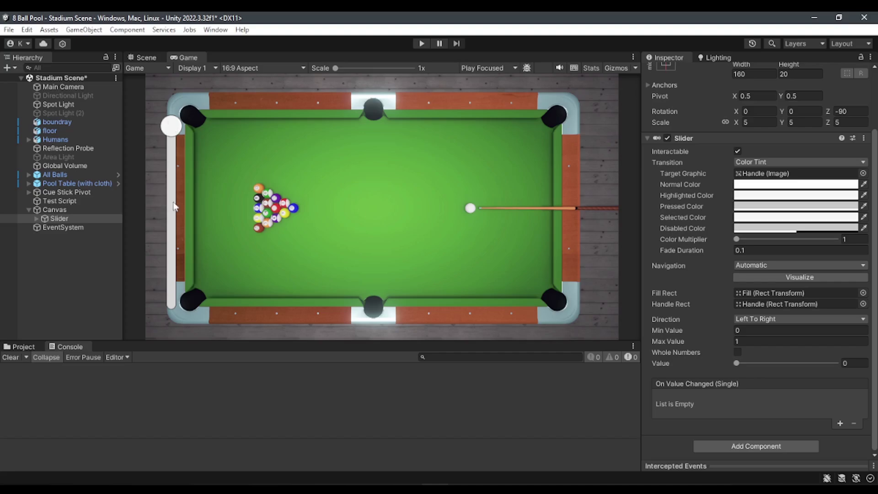
key("alt+Tab")
key("Down")
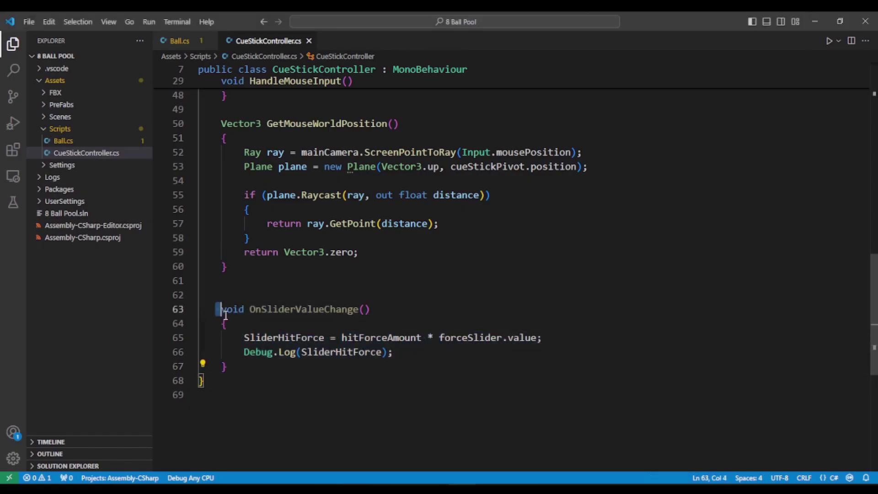
left_click_drag(221, 309, 275, 367)
left_click(301, 311)
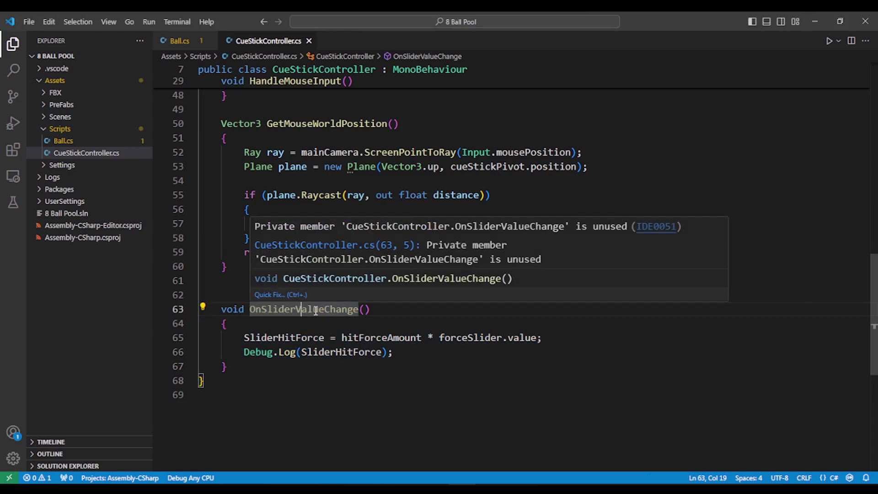
key("alt+Tab")
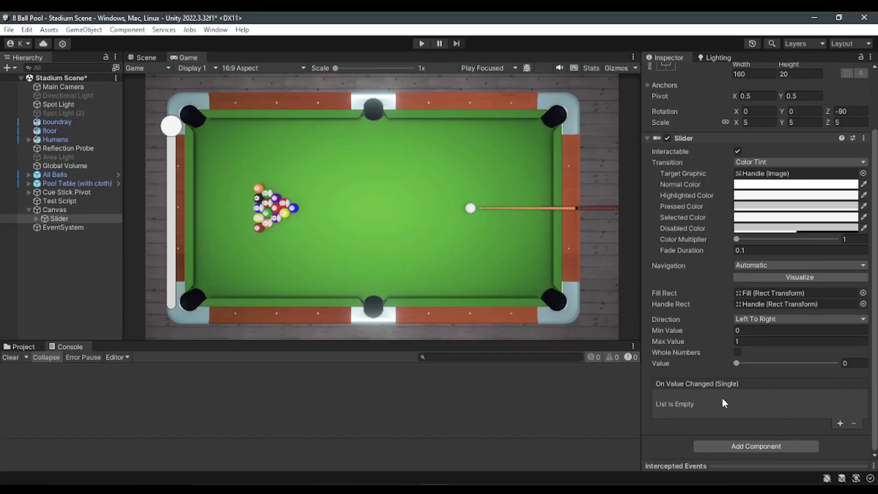
Add a Runtime Only On Value Changed entry targeting Cue Stick Pivot and view its function list
left_click(840, 424)
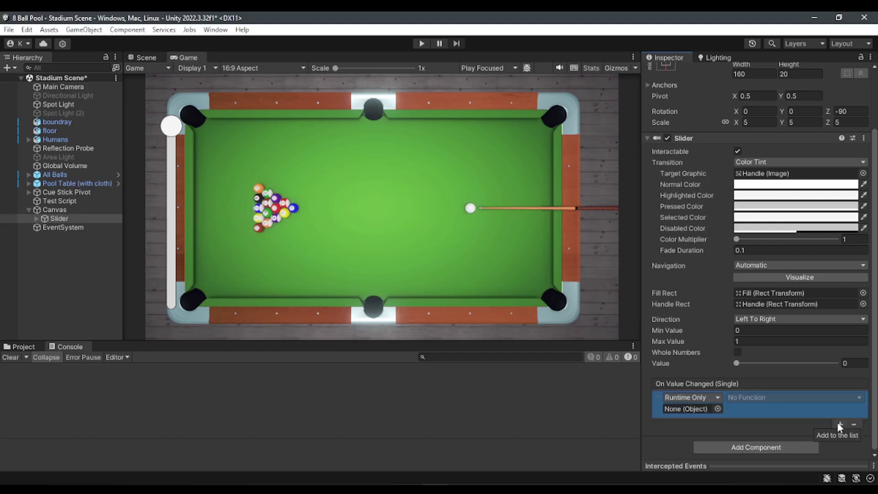
left_click(709, 399)
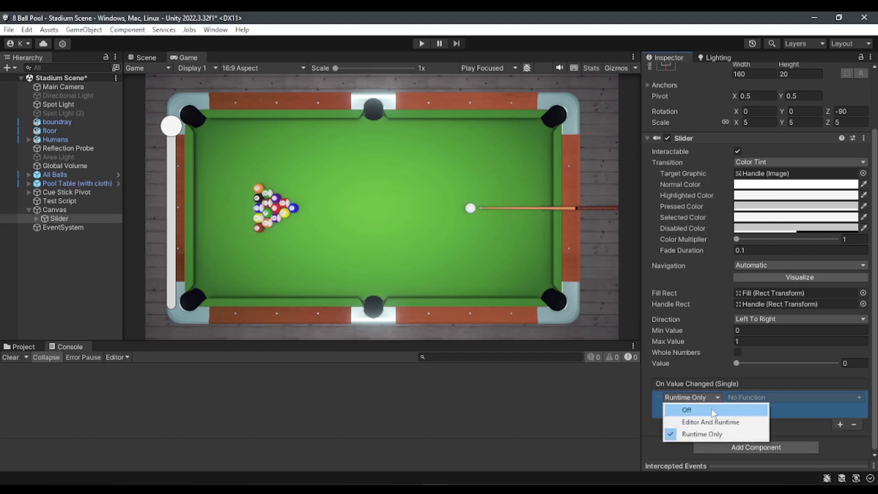
left_click(693, 435)
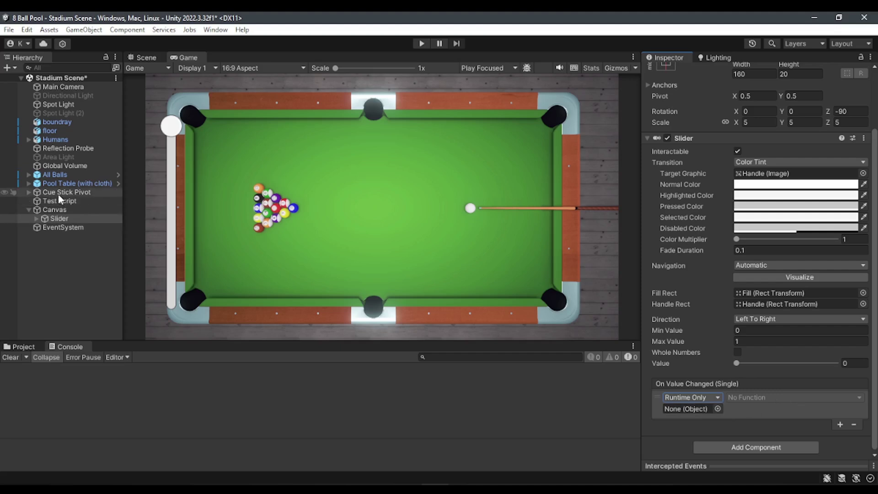
mouse_move(56, 195)
left_mouse_down()
mouse_move(691, 413)
mouse_move(683, 413)
left_mouse_up()
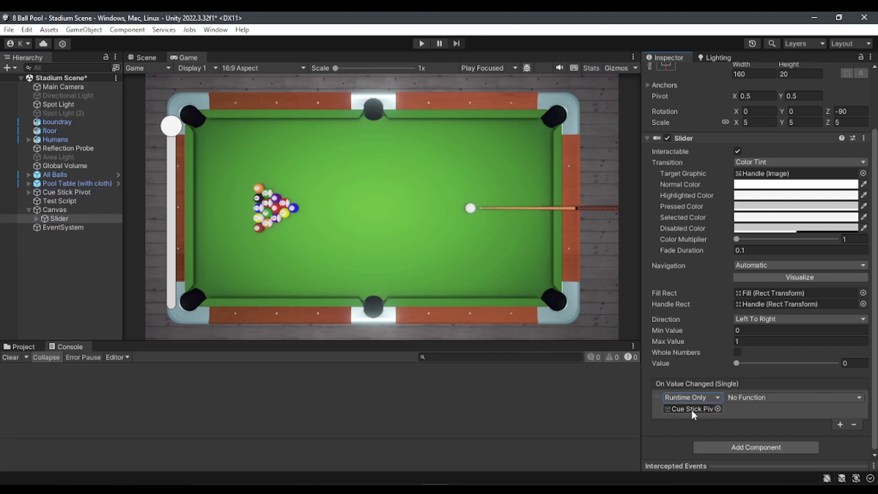
left_click(773, 402)
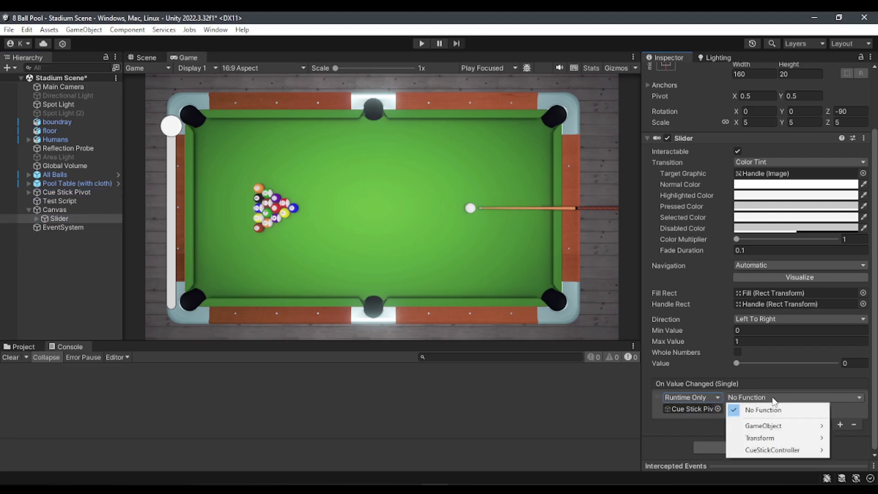
mouse_move(772, 453)
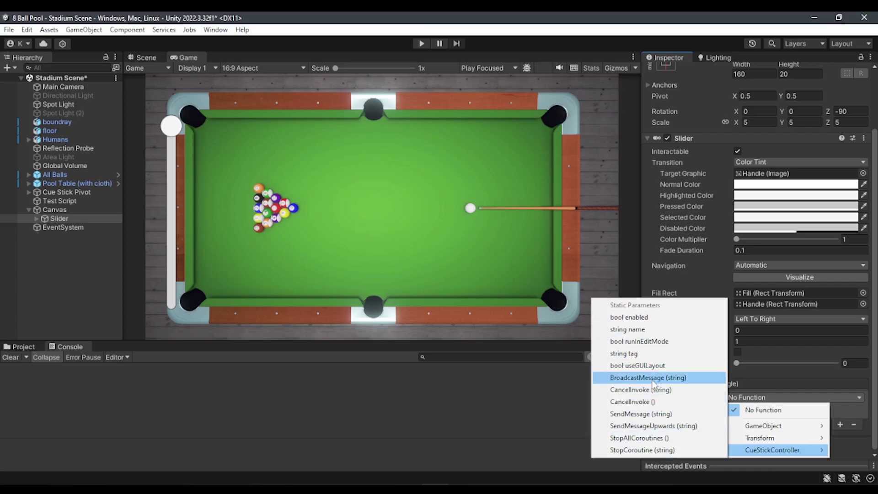
key("alt+Tab")
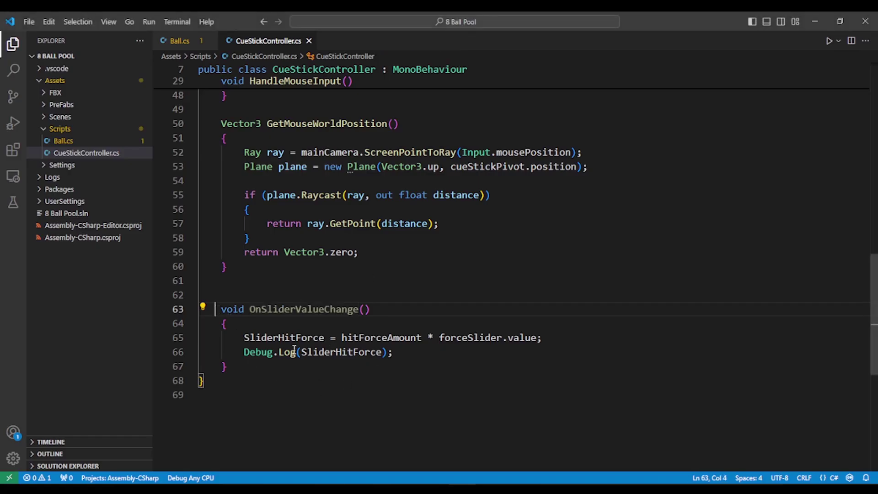
Declare OnSliderValueChange as public and save CueStickController.cs
left_click(221, 309)
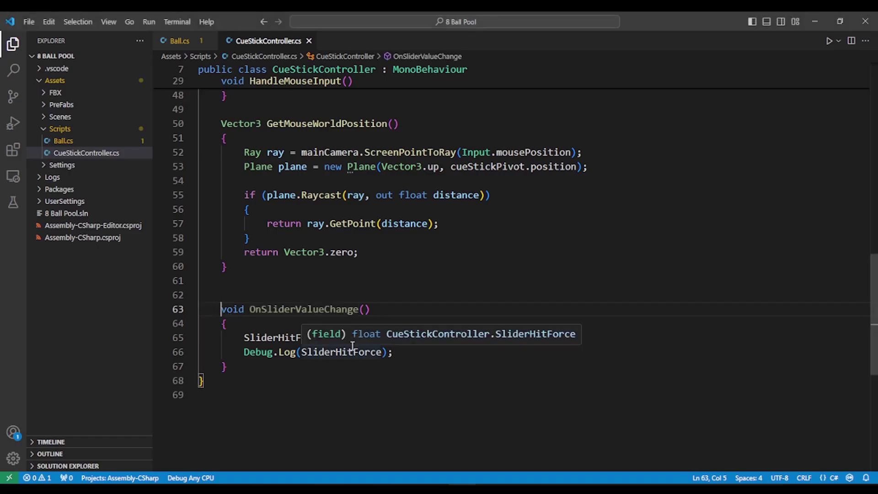
type("public")
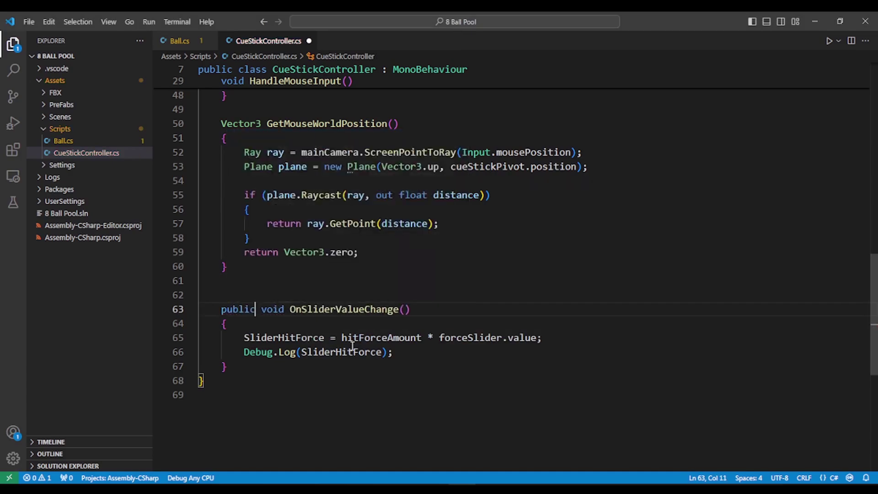
key("ctrl+s")
key("alt+Tab")
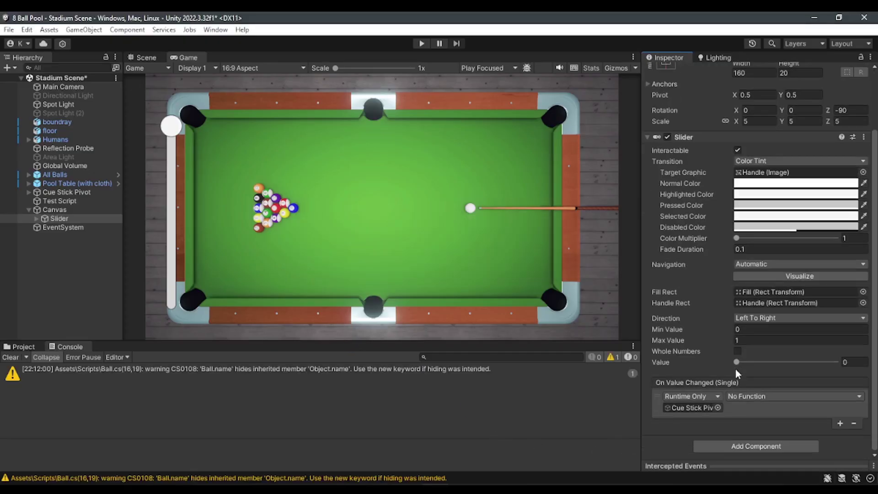
Set the slider event's function to CueStickController.OnSliderValueChange ()
left_click(770, 401)
mouse_move(755, 447)
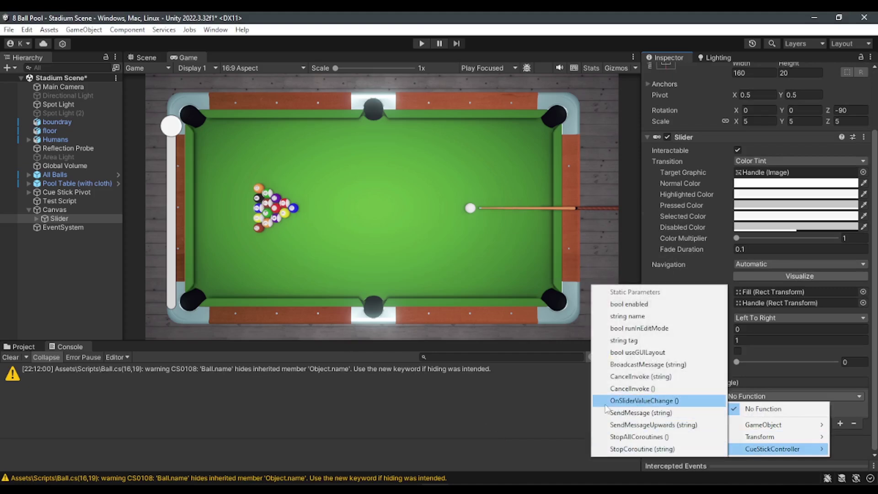
left_click(661, 401)
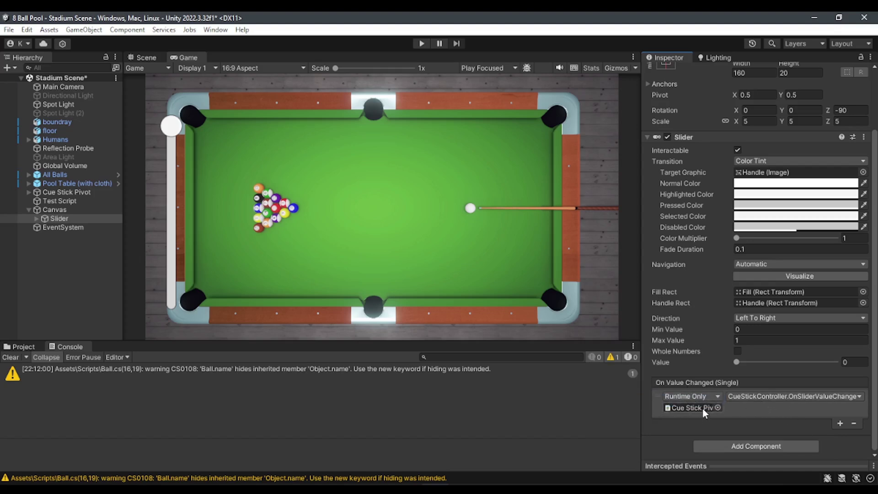
Clear the Console, start play mode, and review the Debug.Log statement on line 66
left_click(10, 357)
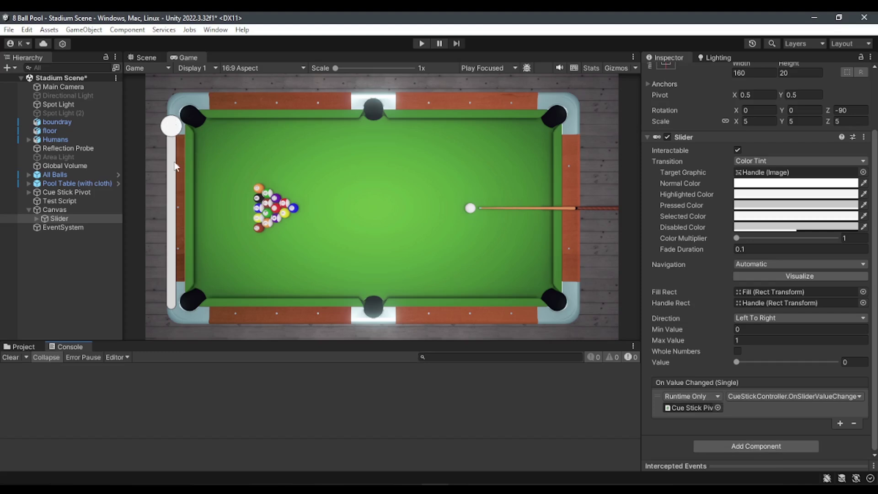
left_click(422, 46)
key("alt+Tab")
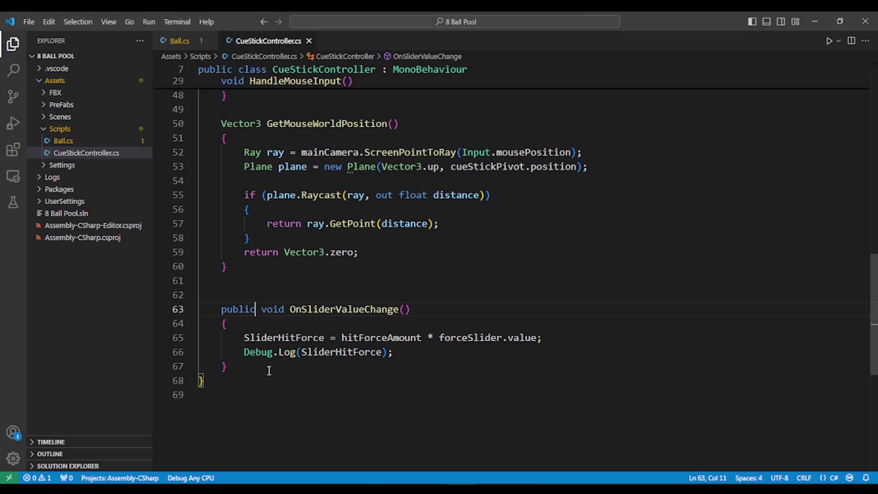
left_click_drag(244, 352, 449, 347)
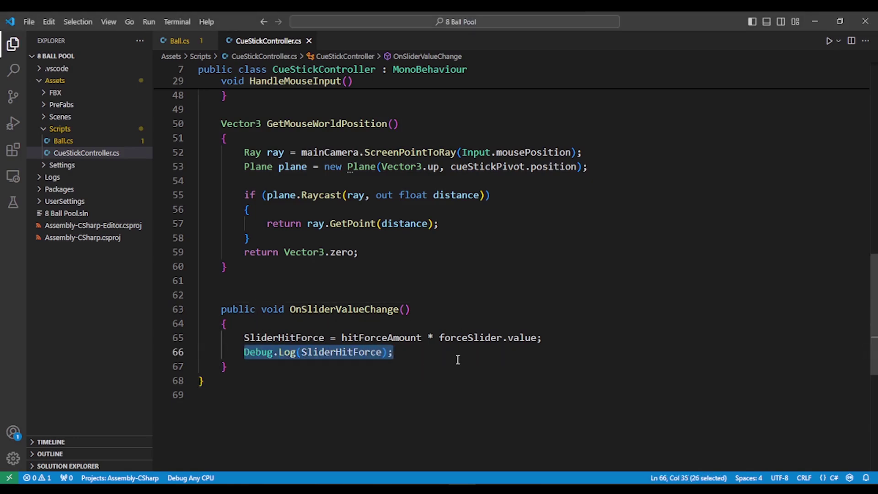
left_click(448, 385)
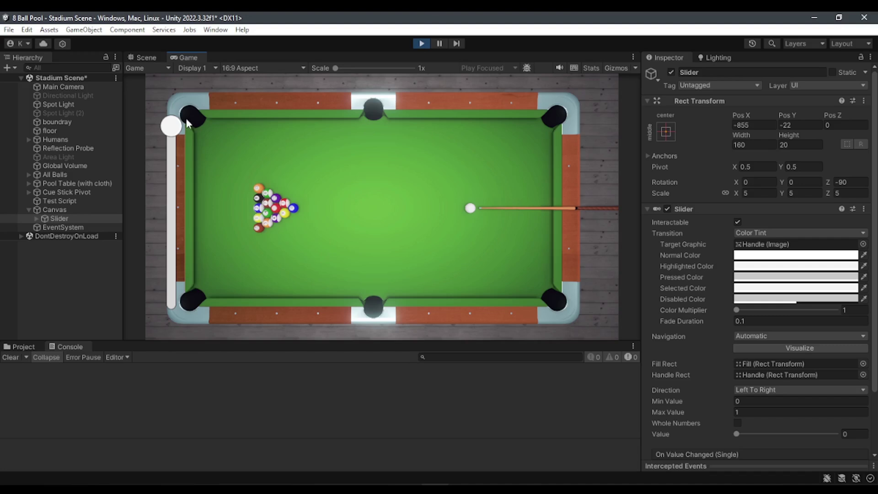
Move the force slider to about 0.19, inspect the NullReferenceException, stop play and select Cue Stick Pivot
left_click_drag(172, 131, 171, 165)
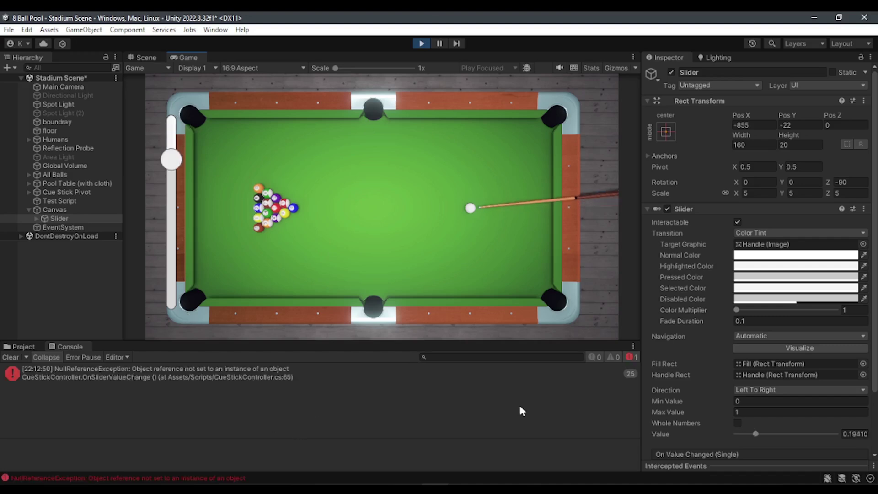
left_click(205, 373)
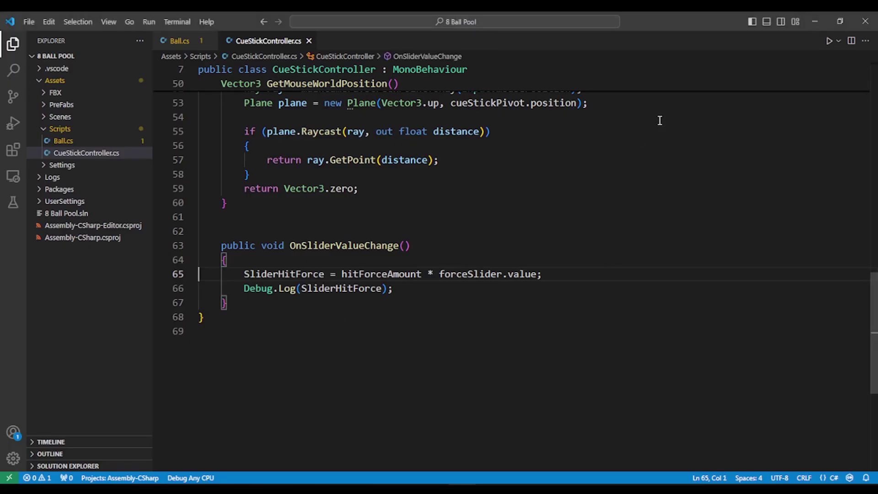
left_click(815, 21)
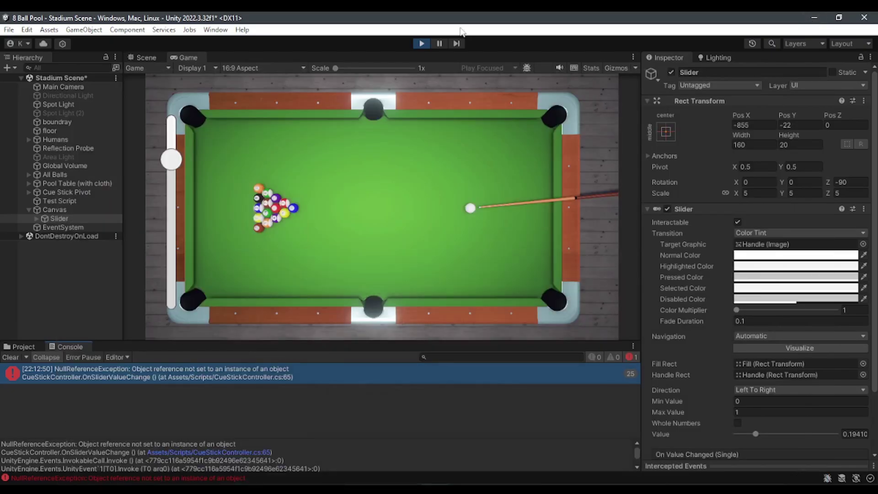
left_click(421, 44)
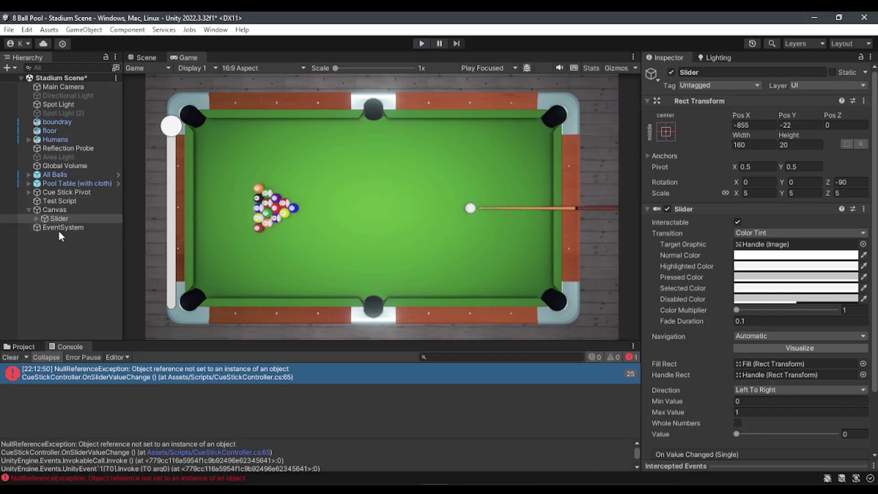
left_click(64, 192)
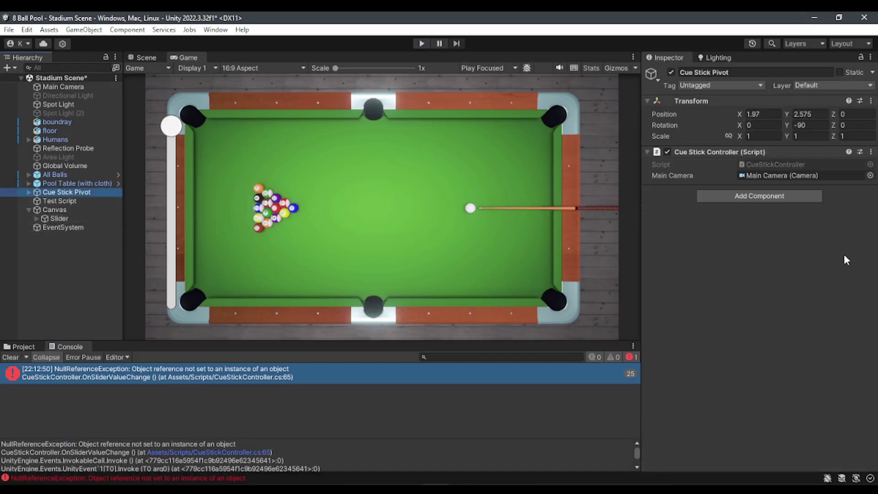
key("alt+Tab")
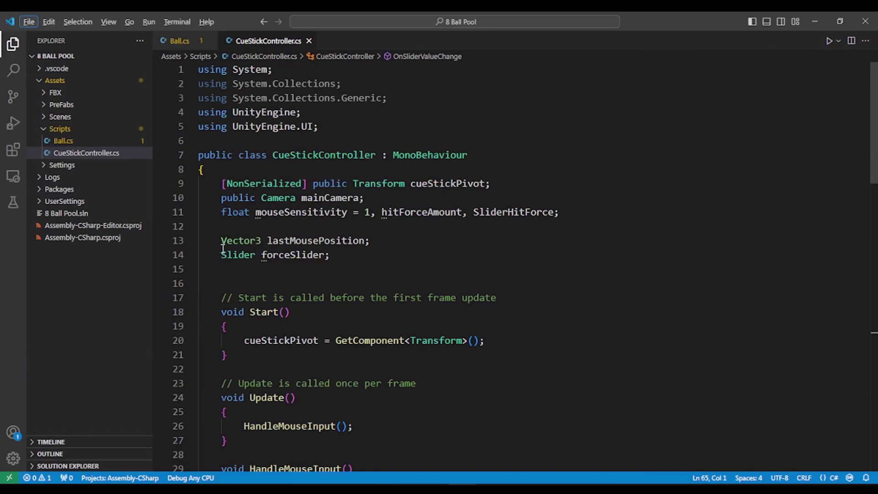
Make the forceSlider field on line 14 public and save the script
left_click(223, 249)
key("Left")
type("p")
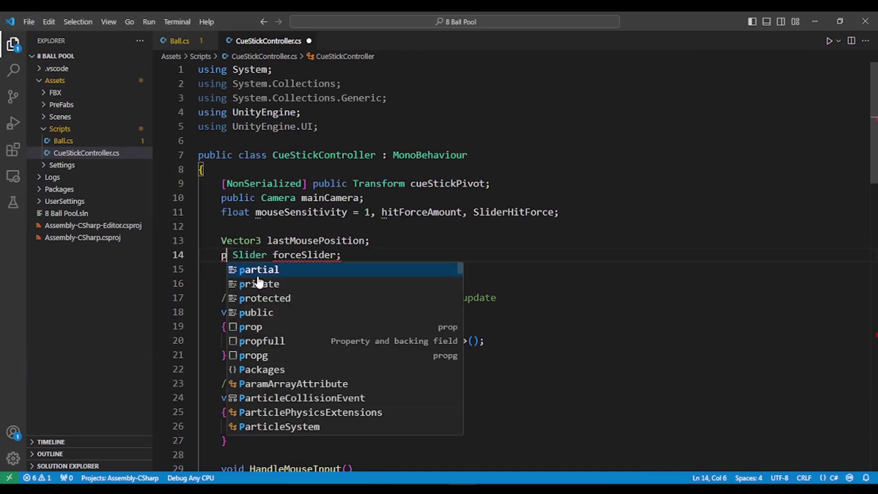
type("ublic")
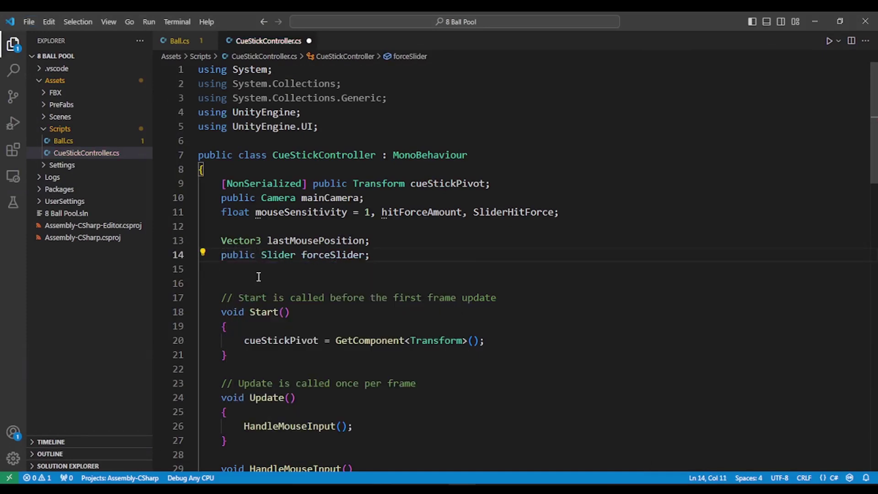
key("ctrl+s")
key("alt+Tab")
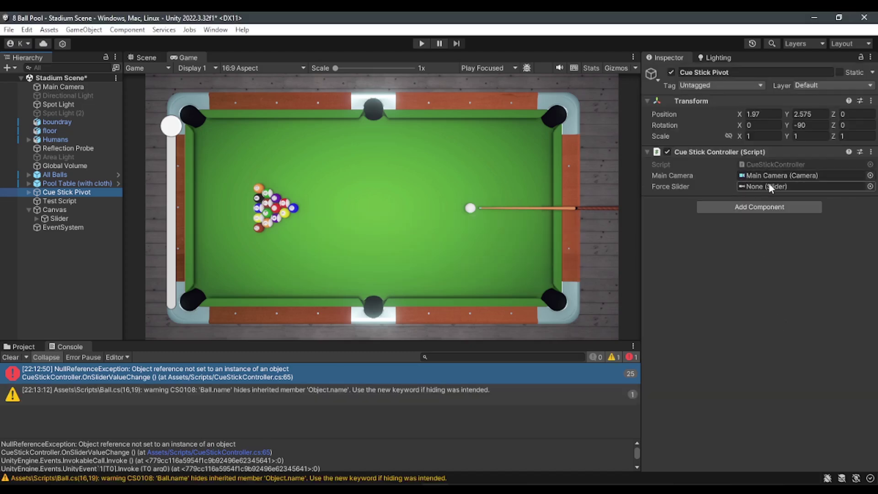
Assign the Slider to Force Slider and play-test, lowering the slider while the logged force stays 0
left_click_drag(59, 218, 764, 192)
left_click(421, 43)
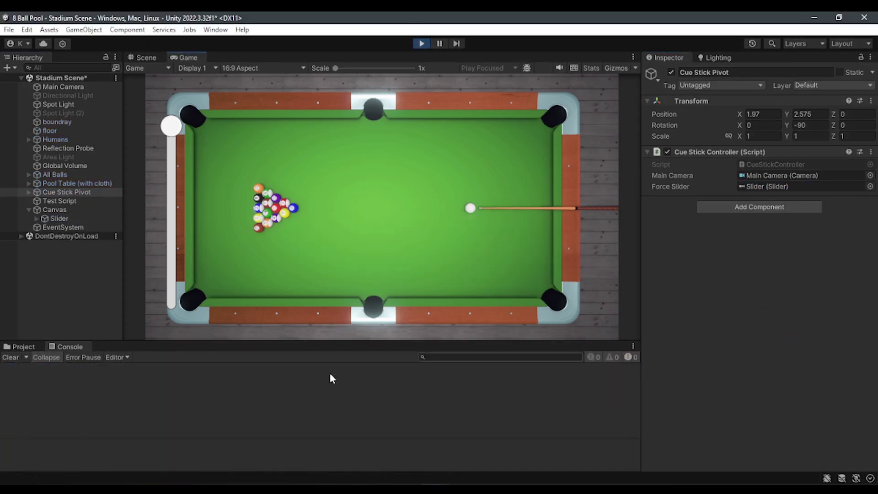
left_click_drag(171, 130, 171, 304)
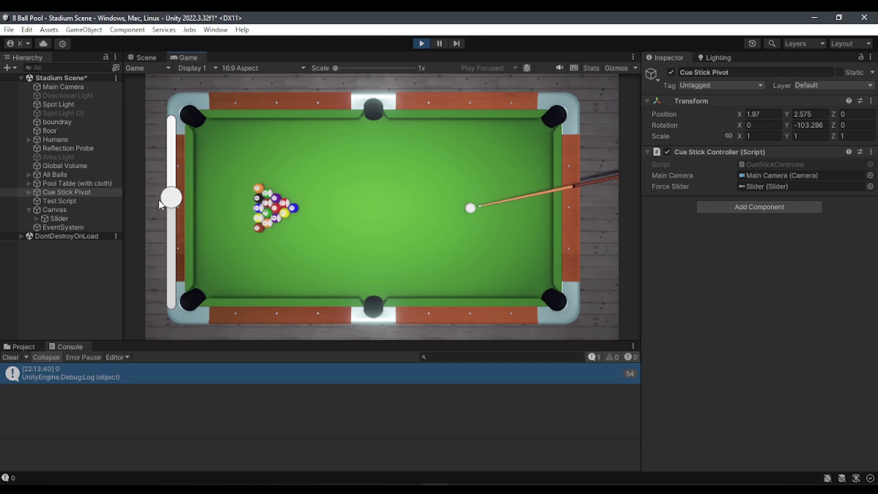
mouse_move(168, 201)
left_mouse_down()
mouse_move(175, 247)
mouse_move(176, 179)
mouse_move(170, 259)
mouse_move(170, 204)
left_mouse_up()
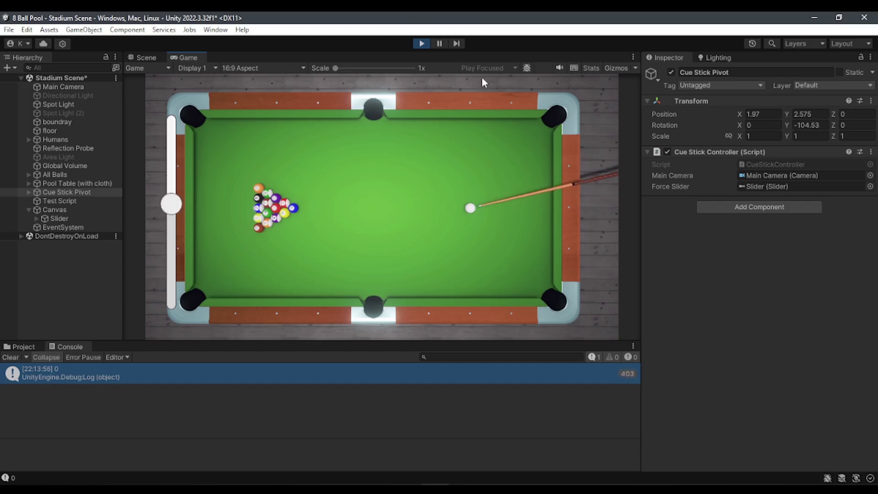
key("alt+Tab")
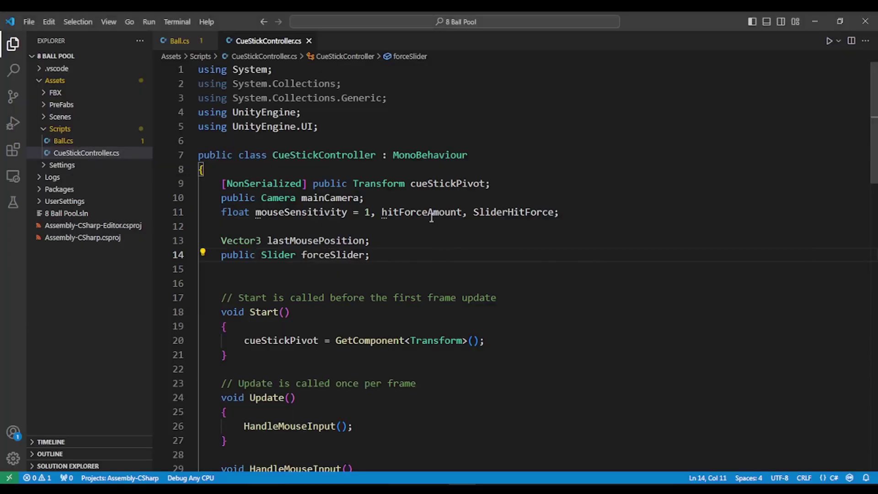
Append ' = 5' to the hitForceAmount declaration on line 11 and save the script
double_click(339, 195)
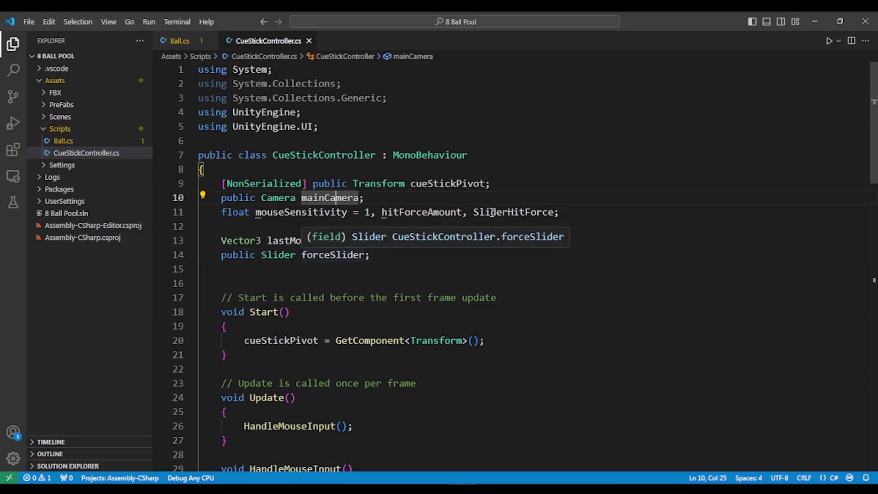
left_click(428, 212)
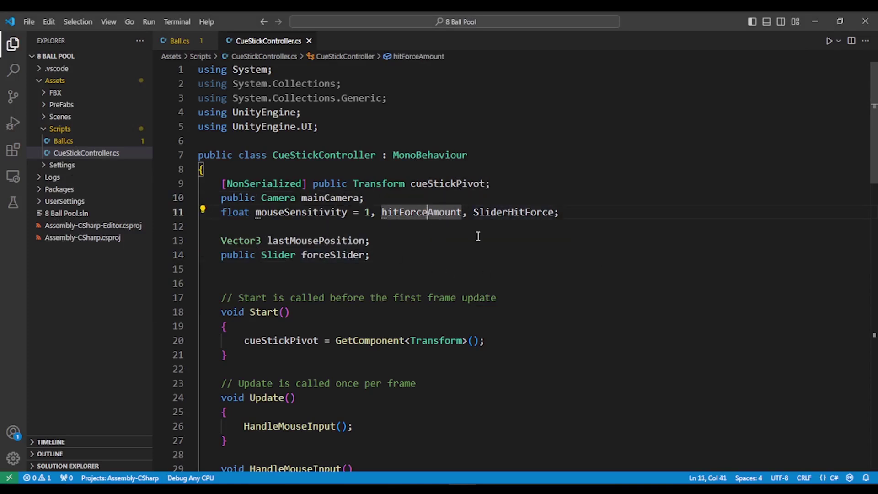
key("ctrl+Right")
type("= ")
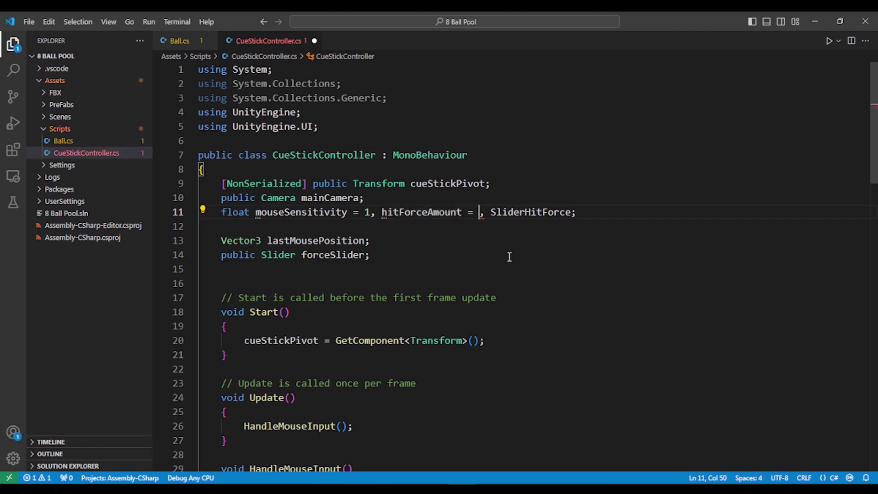
type("5")
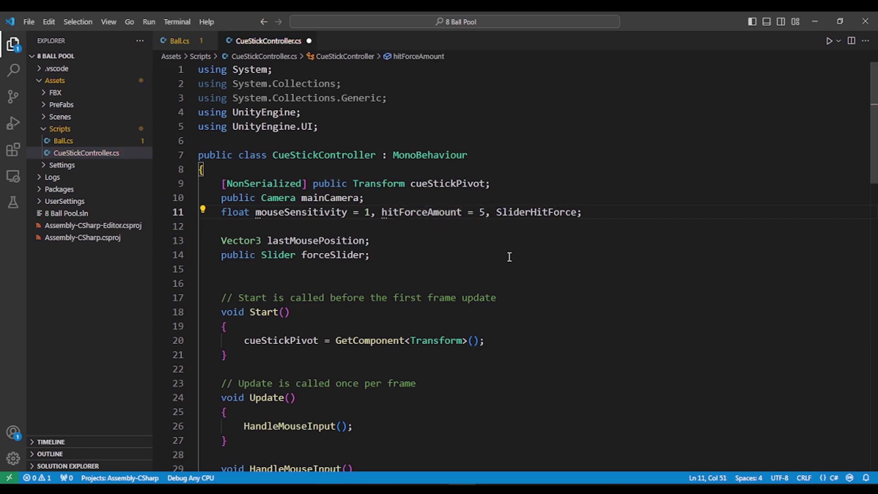
left_click(602, 301)
key("ctrl+s")
Review the SliderHitForce declaration and OnSliderValueChange method, then return to Unity
left_click(562, 211)
scroll(874, 124, "down", 1)
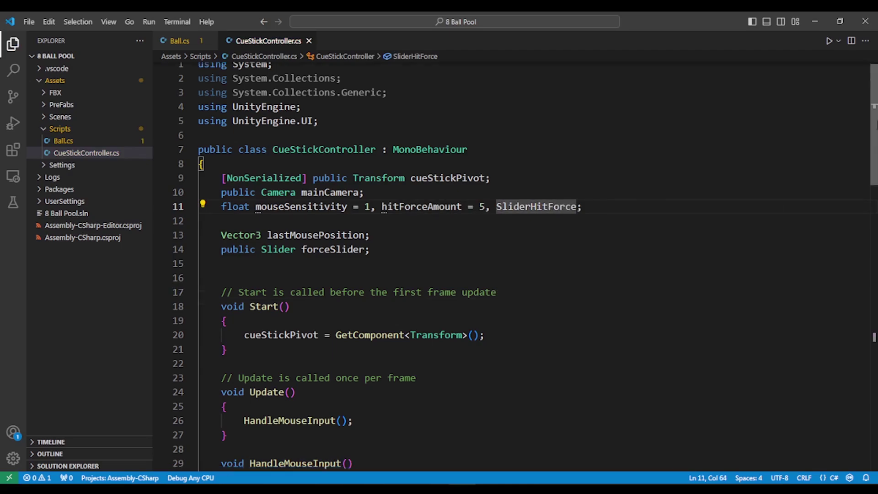
scroll(818, 323, "down", 15)
left_click(514, 363)
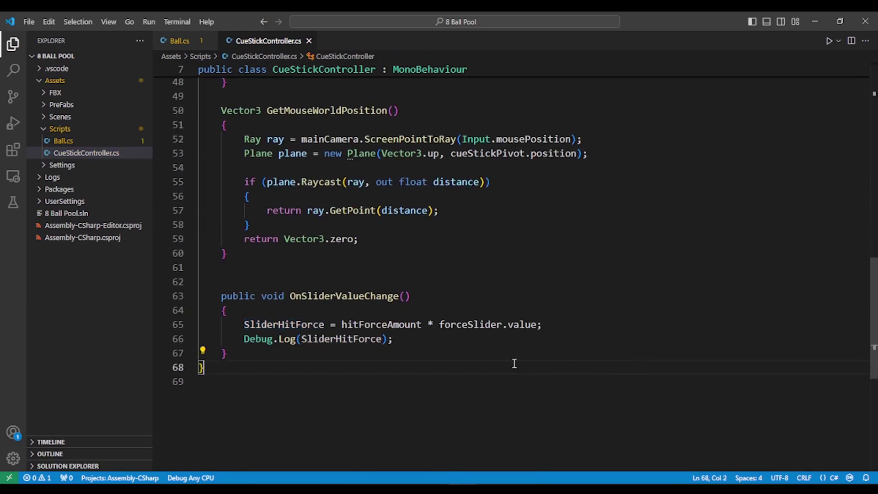
key("alt+Tab")
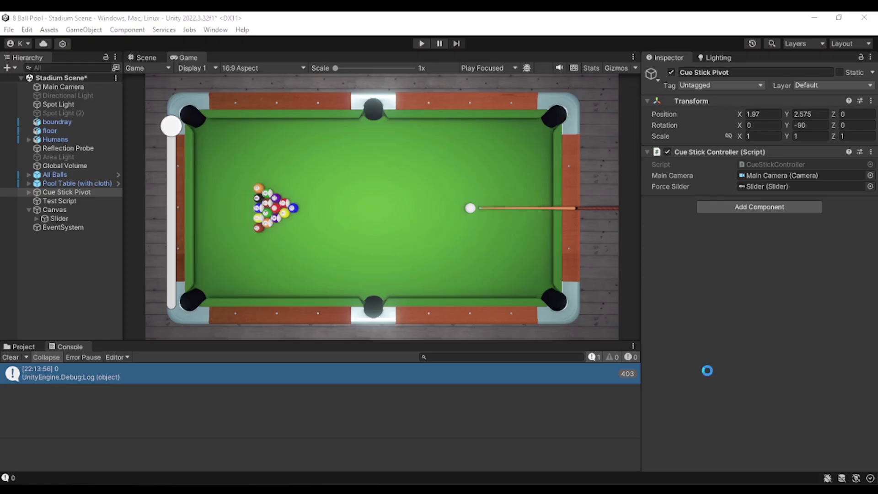
Play the game, drag the Force Slider down and back up, then stop Play
key("ctrl+p")
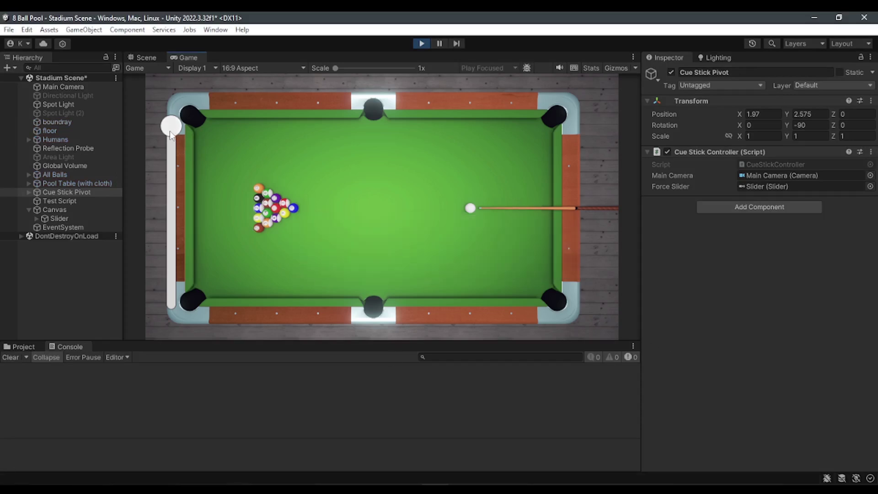
left_click_drag(170, 134, 170, 156)
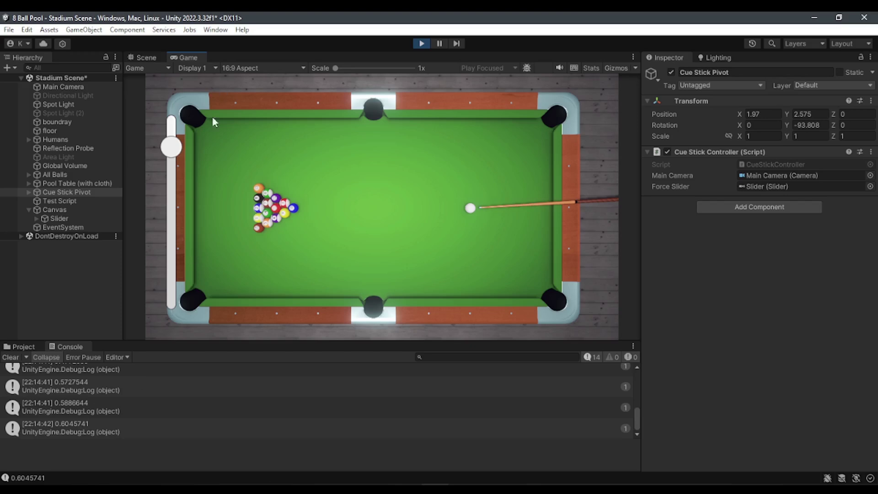
mouse_move(178, 142)
left_mouse_down()
mouse_move(169, 168)
mouse_move(172, 126)
mouse_move(178, 219)
mouse_move(167, 264)
mouse_move(176, 137)
left_mouse_up()
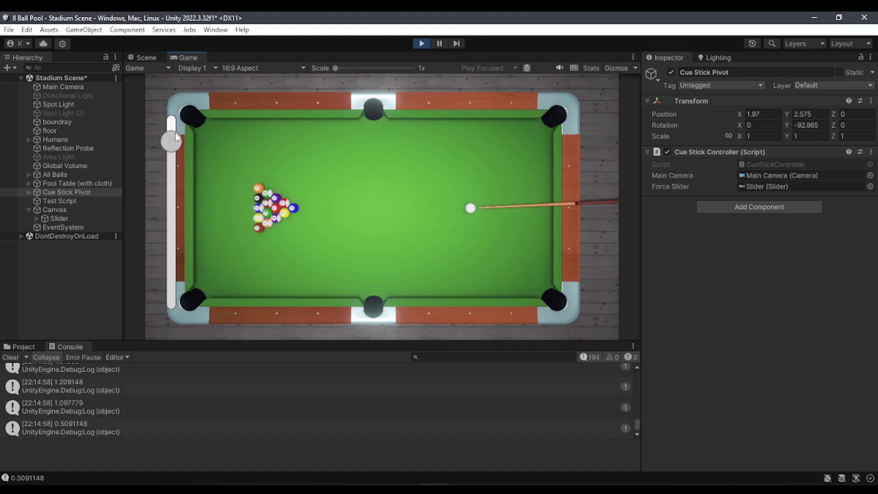
mouse_move(176, 133)
left_mouse_down()
mouse_move(180, 306)
mouse_move(191, 111)
left_mouse_up()
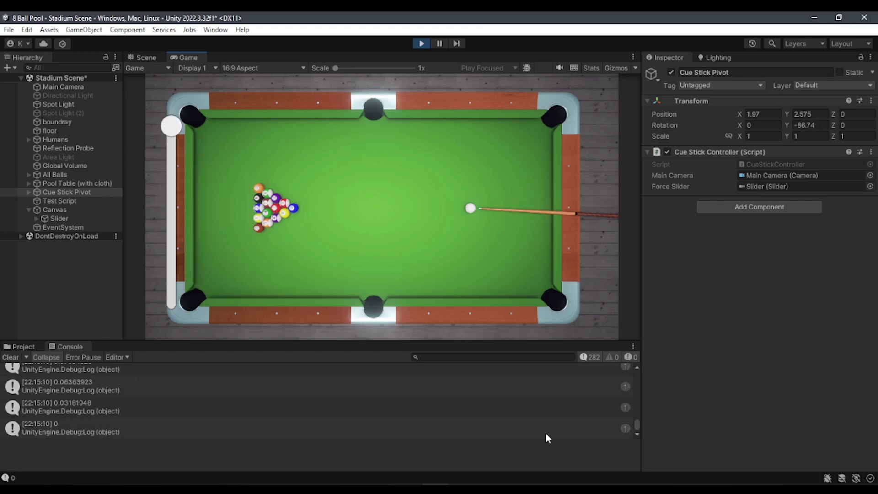
left_click(421, 44)
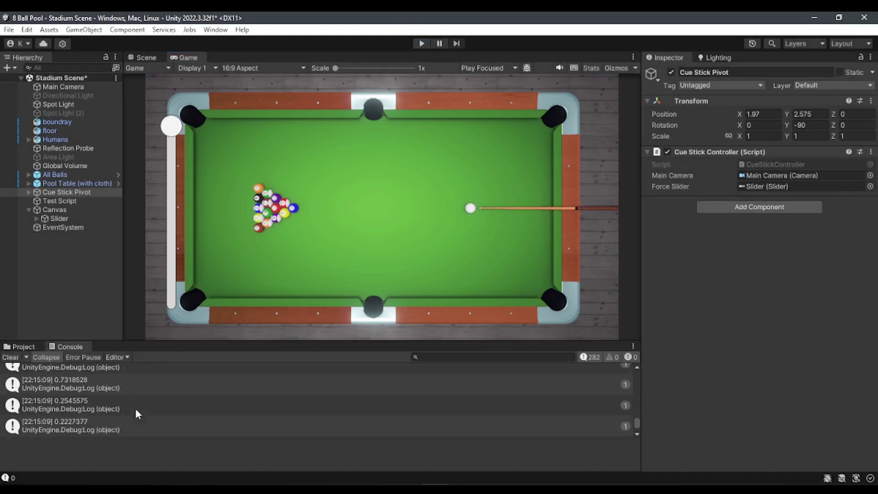
Maximize the Console to read the logged hit force values up to 5, then restore it
scroll(135, 406, "up", 3)
double_click(80, 346)
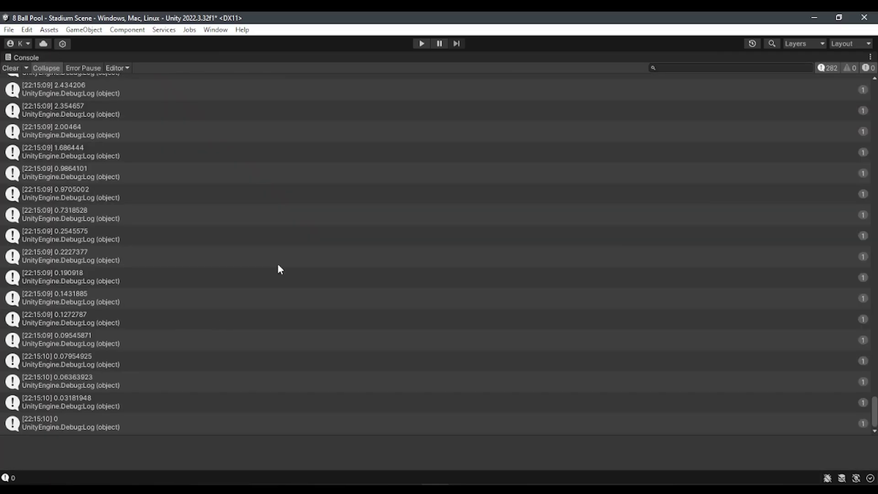
scroll(228, 252, "down", 1)
scroll(71, 251, "down", 5)
scroll(78, 309, "up", 6)
scroll(86, 363, "up", 4)
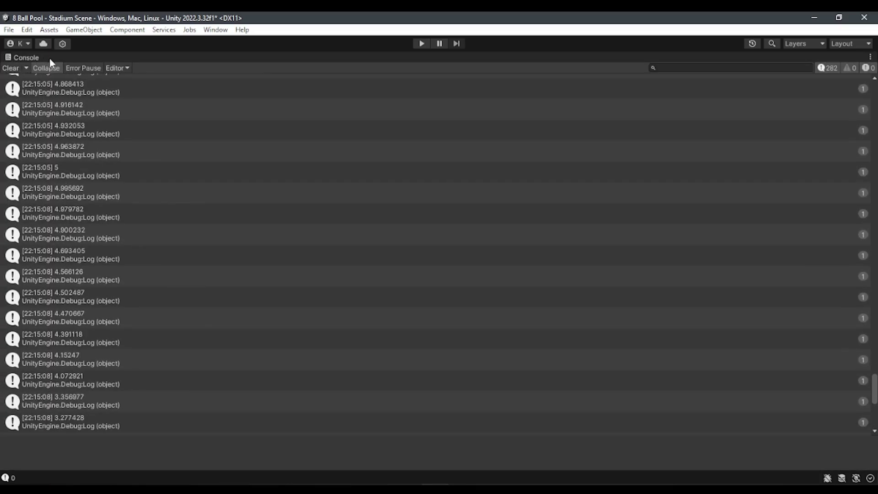
double_click(31, 57)
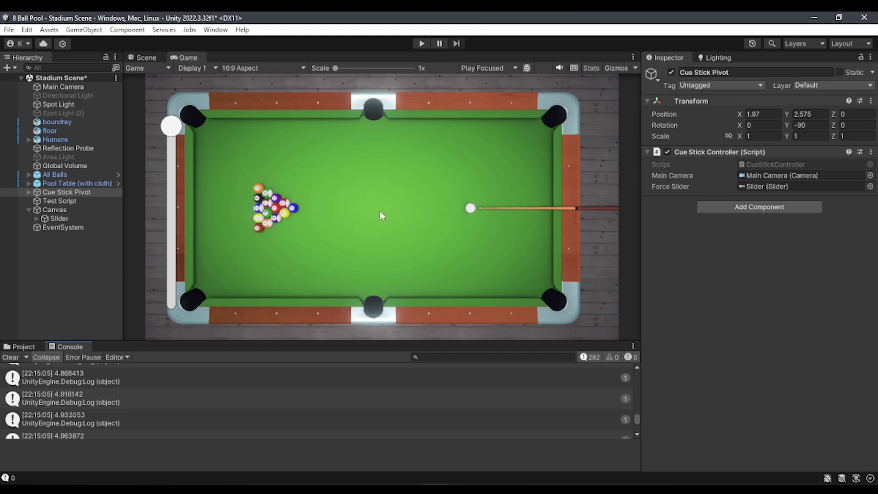
In the Scene view, leave 2D mode and frame the All Balls object
left_click(146, 59)
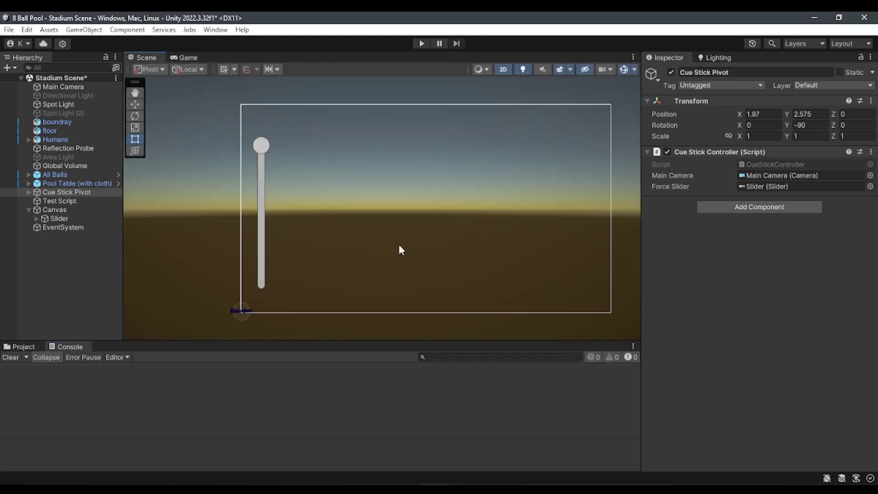
middle_click_drag(255, 224, 254, 250)
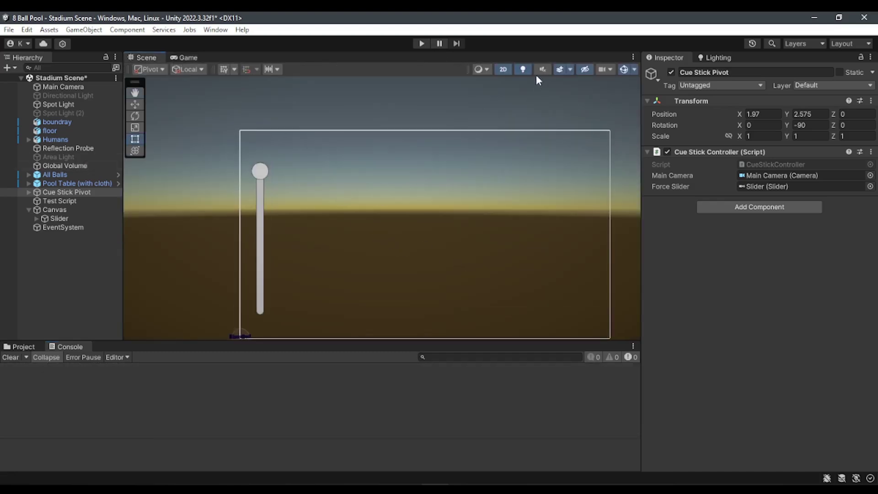
left_click(501, 74)
left_click(60, 175)
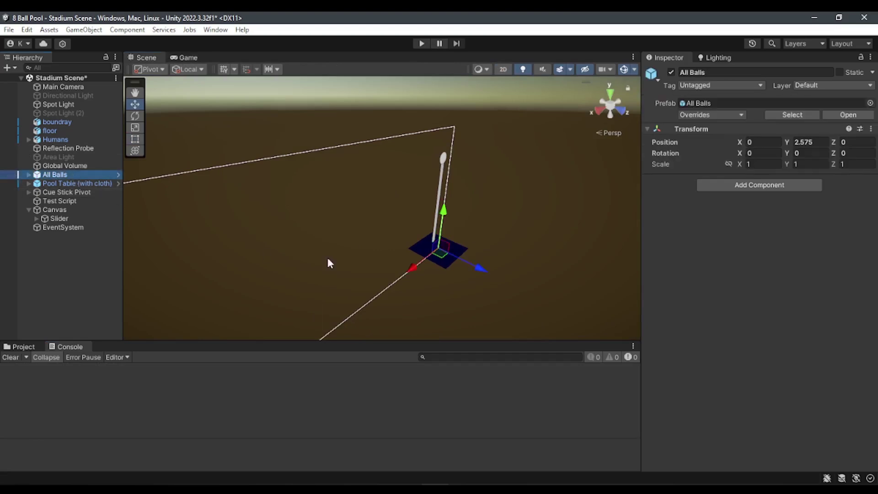
key("f")
Move in close to the cue ball and select the Stick 1st cue model
left_click_drag(389, 258, 567, 168, "alt")
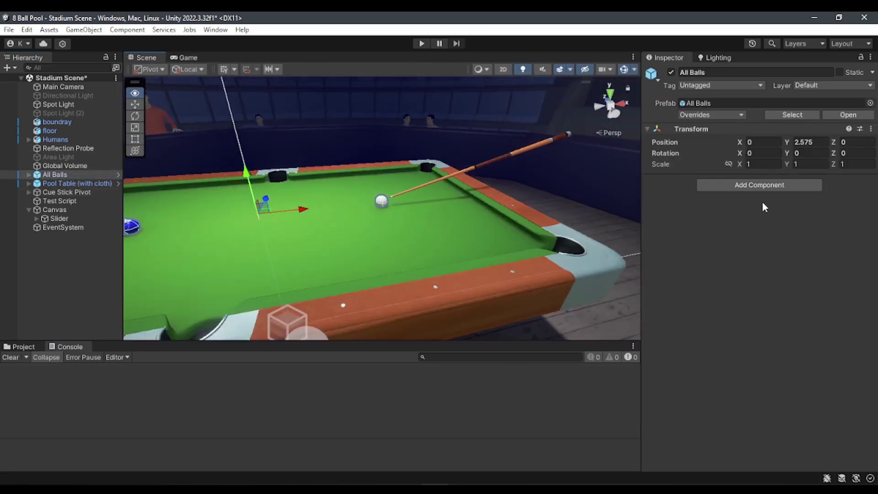
scroll(567, 168, "up", 5)
left_click_drag(567, 168, 428, 162, "alt")
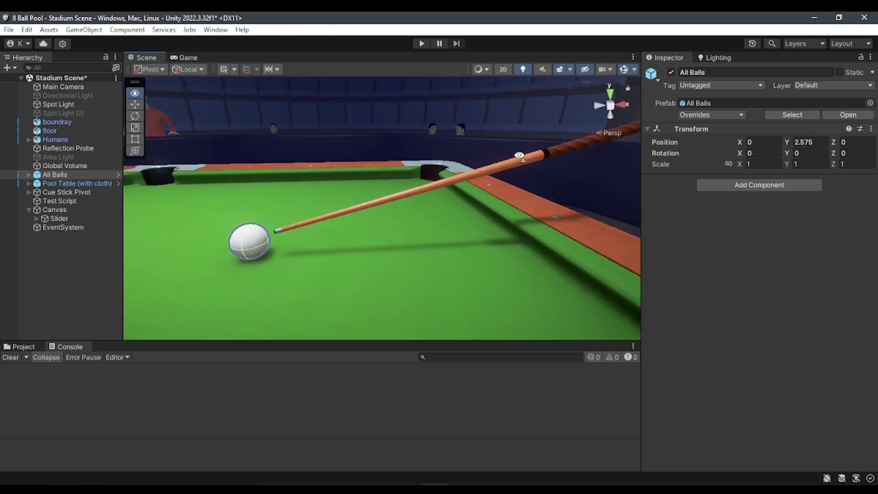
left_click(428, 140)
left_click(428, 140)
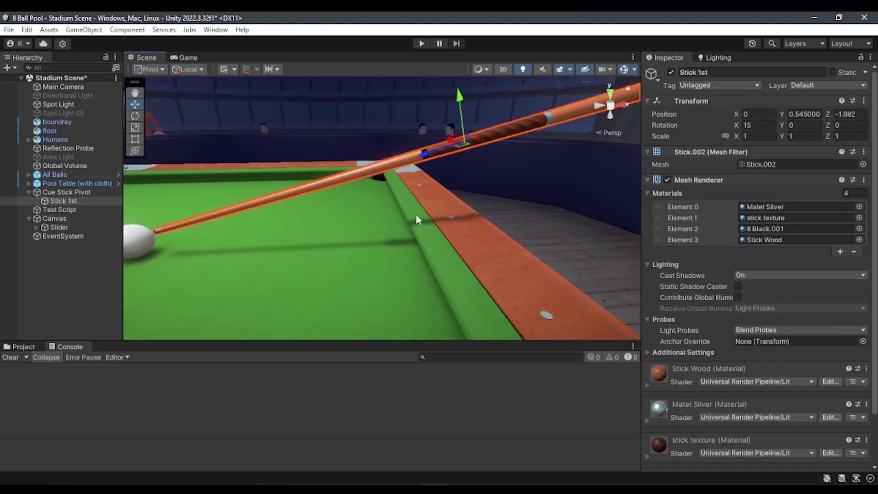
Snap to the back view, pan to the cue ball and adjust the cue stick's Y position
left_click_drag(416, 214, 626, 115, "alt")
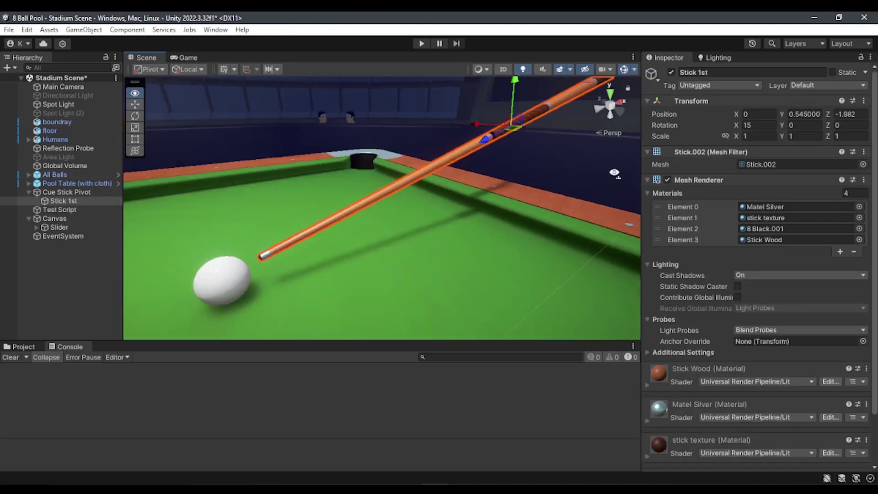
left_click(624, 110)
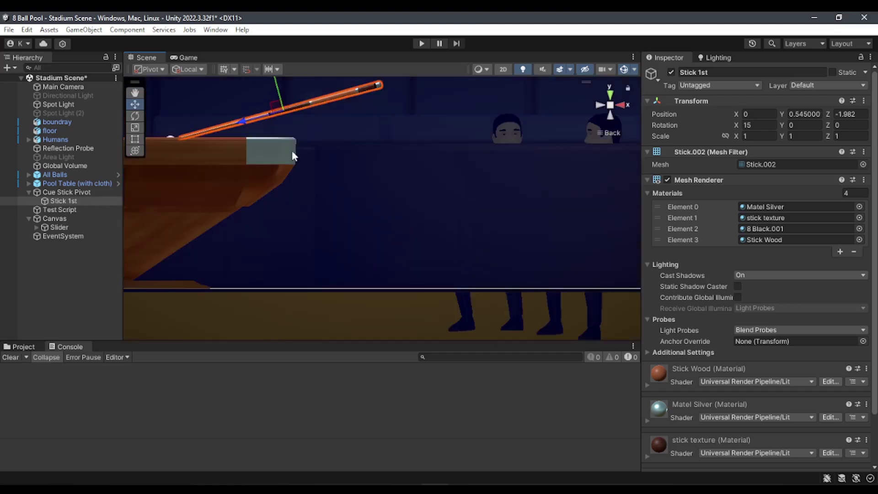
scroll(451, 269, "up", 6)
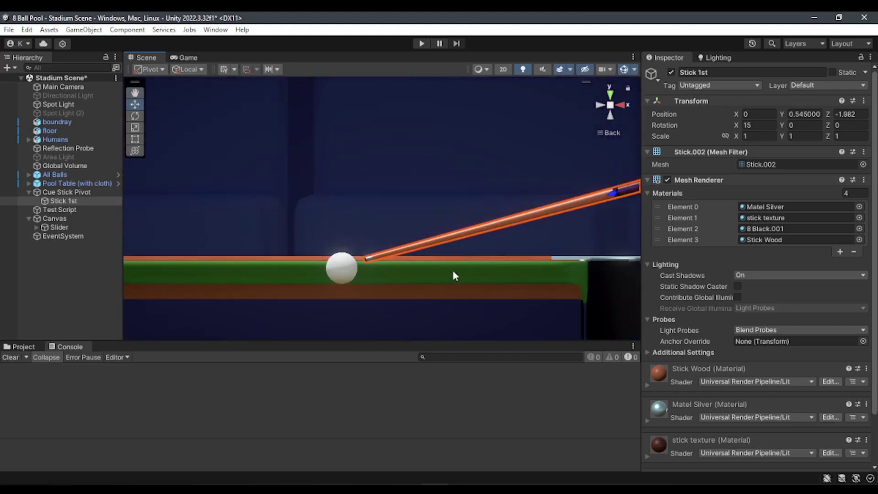
mouse_move(453, 270)
middle_mouse_down()
mouse_move(331, 263)
mouse_move(273, 274)
middle_mouse_up()
left_click_drag(514, 148, 512, 144)
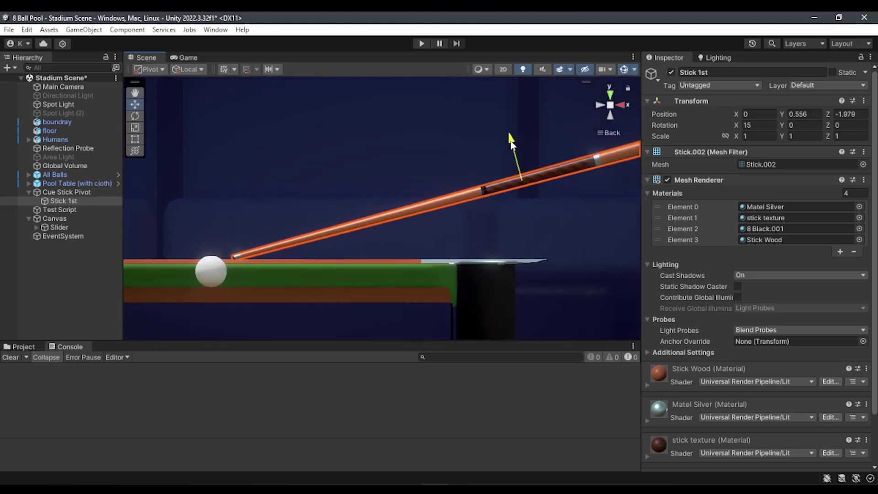
left_click(811, 111)
type("0.56")
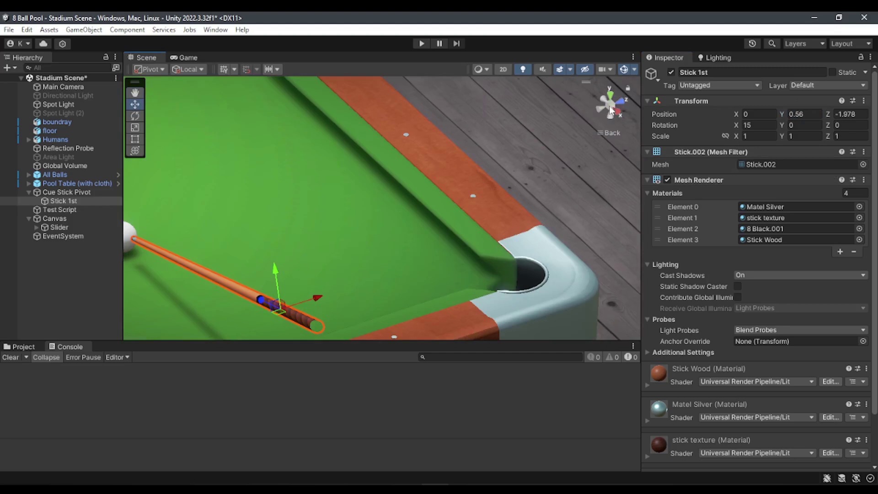
Fly behind the cue ball, deselect the cue stick and hide the scene gizmos
right_click_drag(612, 109, 349, 222)
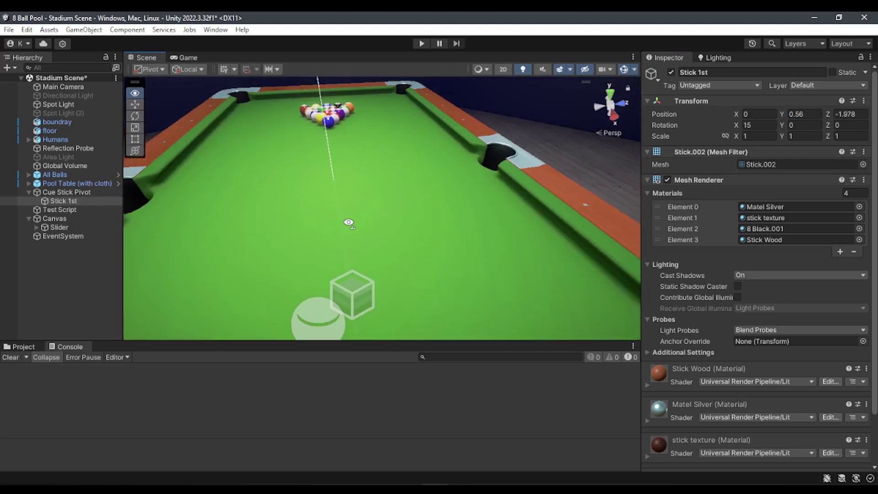
right_click_drag(348, 222, 188, 238)
left_click(34, 257)
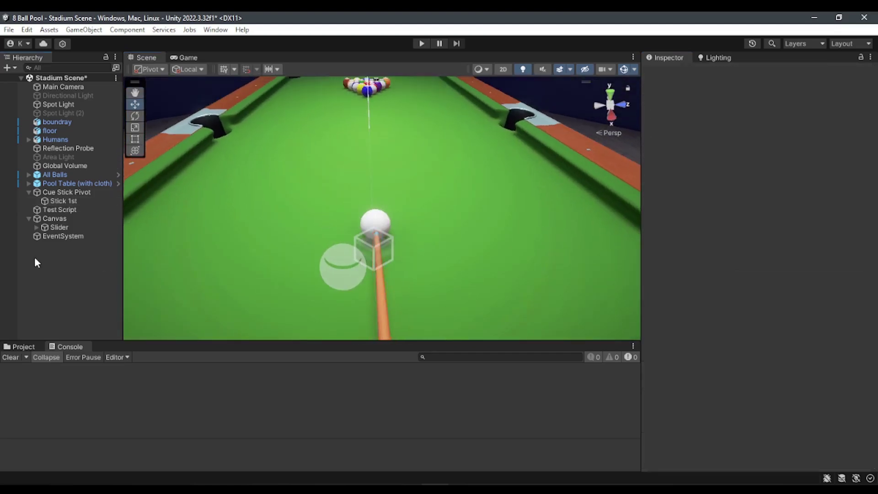
scroll(514, 239, "up", 1)
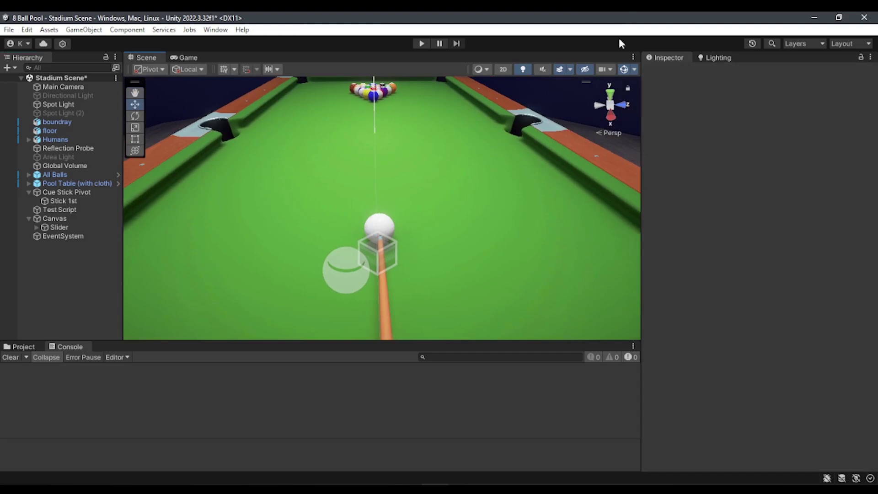
left_click(623, 69)
Snap to the back view, then select Stick 1st and frame it
right_click_drag(444, 205, 567, 206)
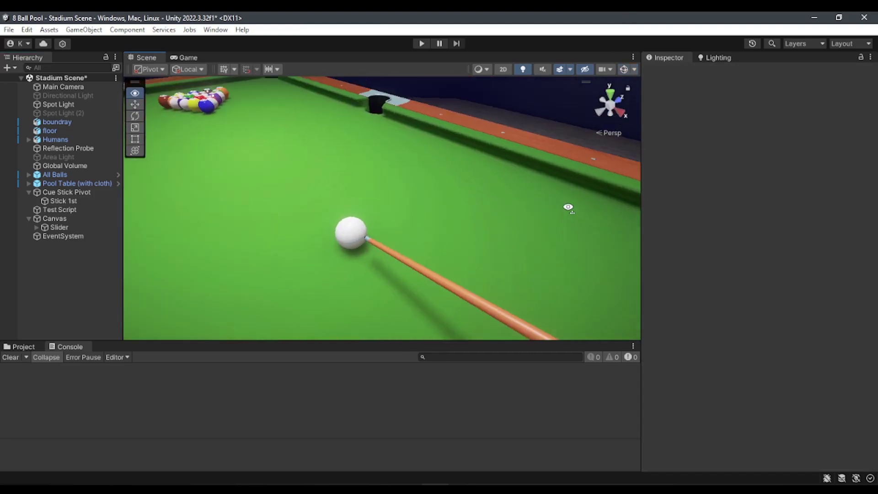
left_click(599, 113)
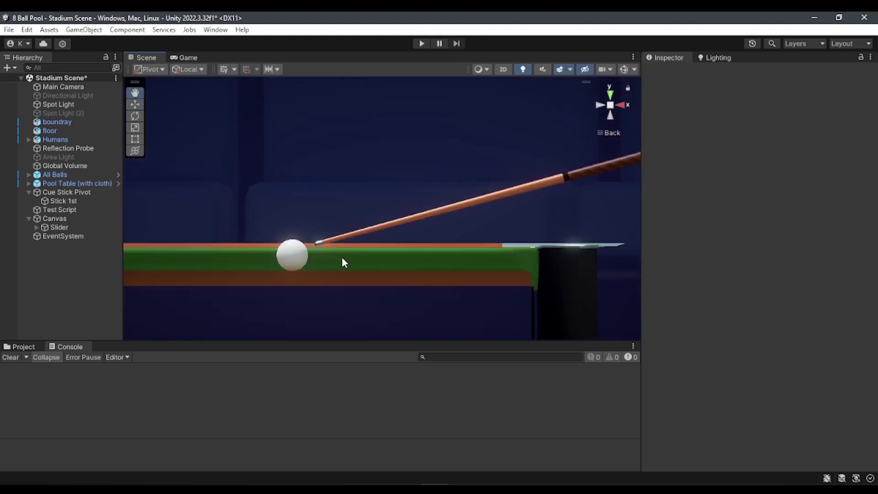
scroll(344, 263, "up", 3)
scroll(294, 257, "down", 3)
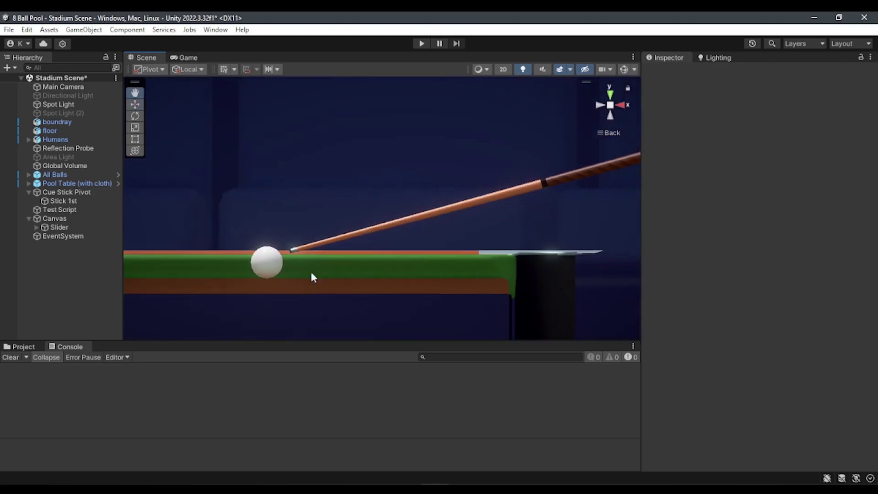
left_click(483, 200)
key("f")
scroll(398, 260, "up", 2)
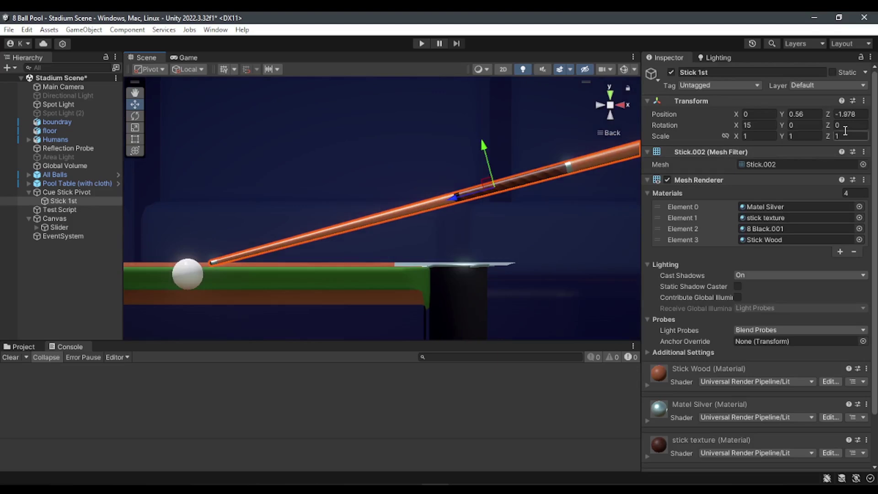
Edit Stick 1st's Transform Position Z to -1.98, then switch to Visual Studio Code
left_click(857, 113)
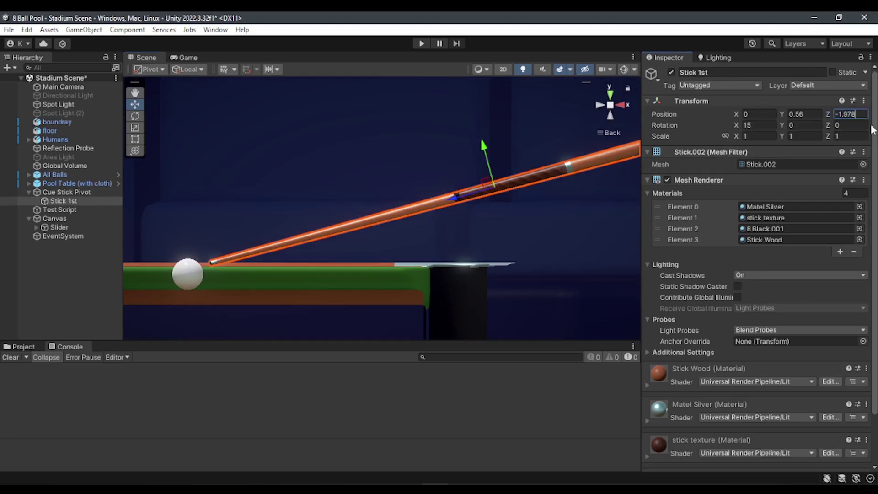
key("BackSpace")
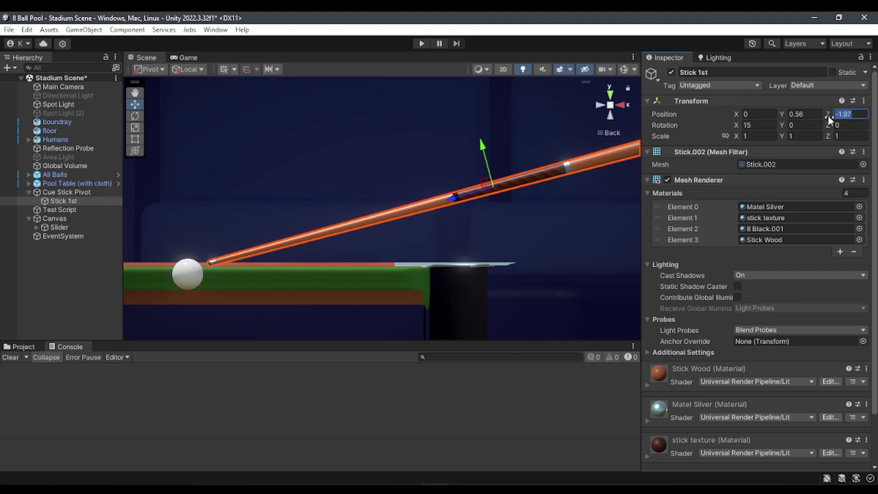
left_click_drag(828, 116, 829, 119)
key("BackSpace")
type("8")
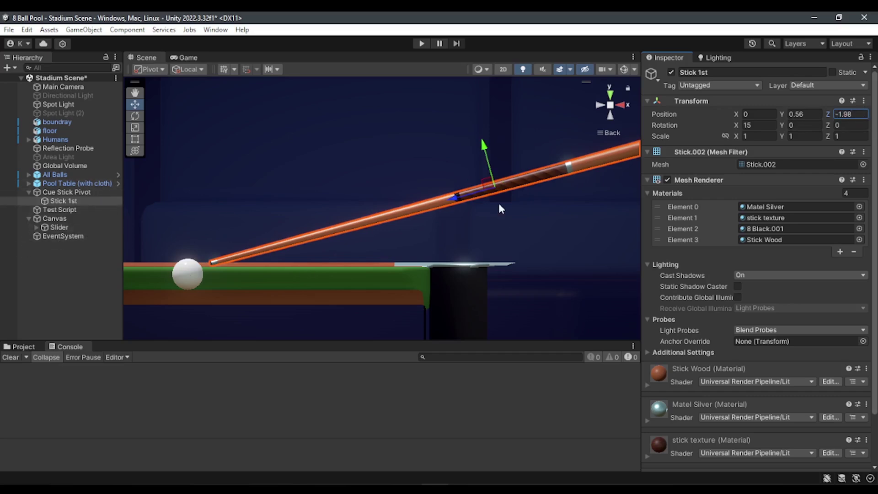
key("alt+Tab")
scroll(323, 244, "up", 6)
Duplicate the lastMousePosition Vector3 line and rename it to stickOriginalPosition, stickPullBack
scroll(324, 244, "up", 9)
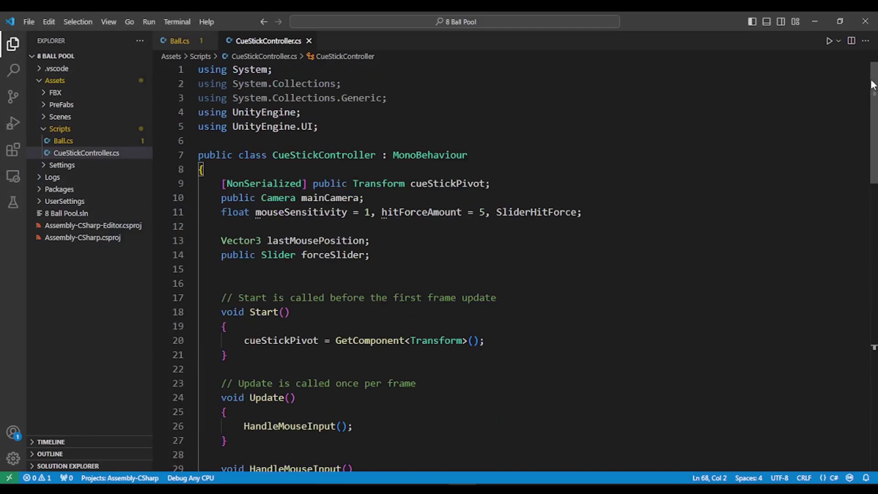
left_click(384, 240)
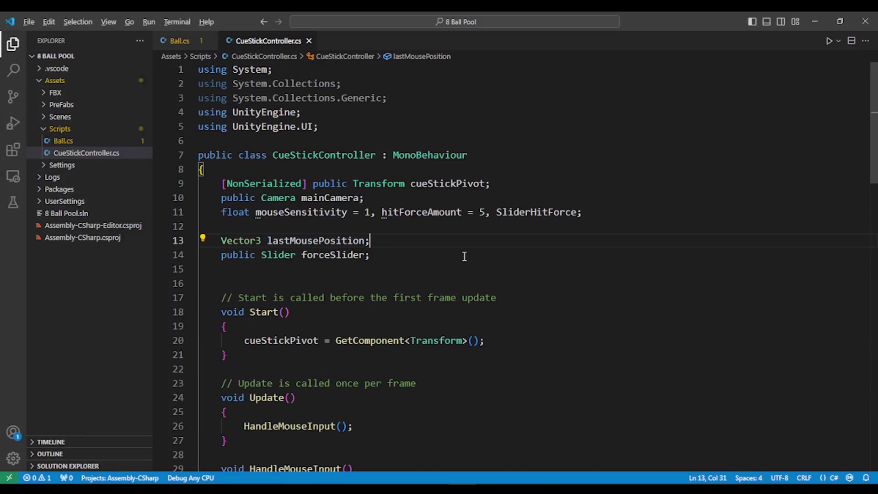
key("shift+alt+Down")
left_click_drag(268, 256, 367, 257)
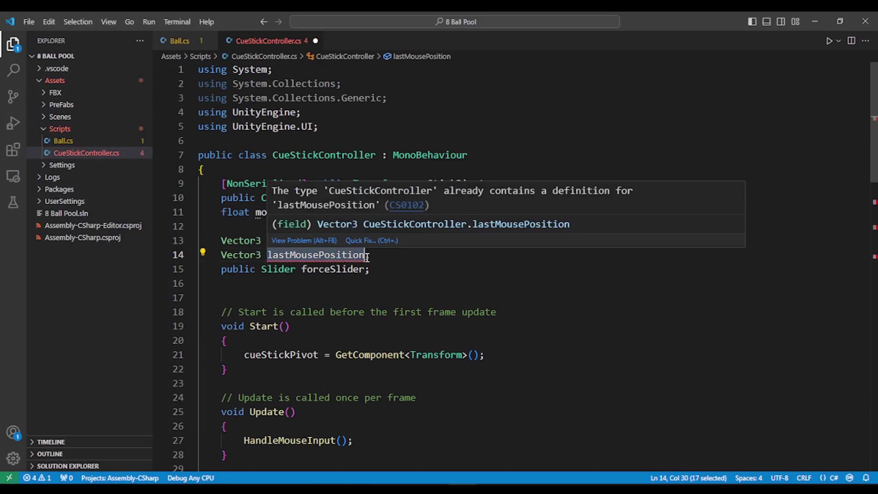
type("stick")
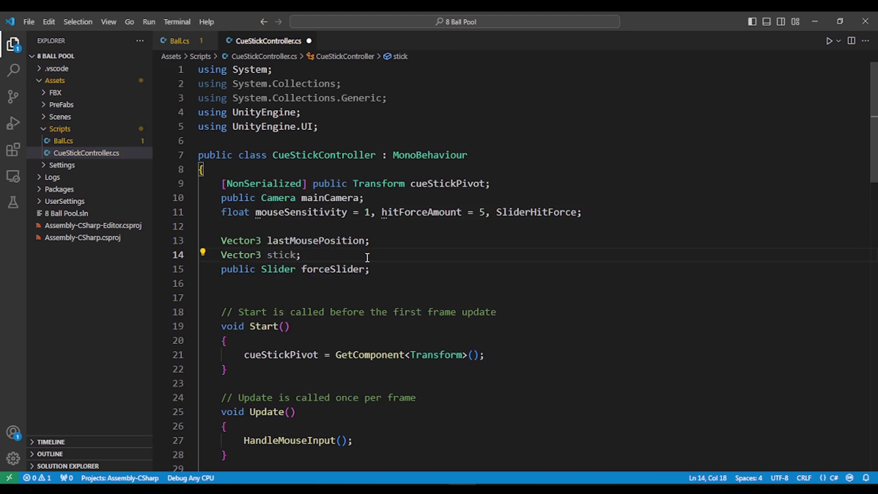
type("Ori")
type("ginal")
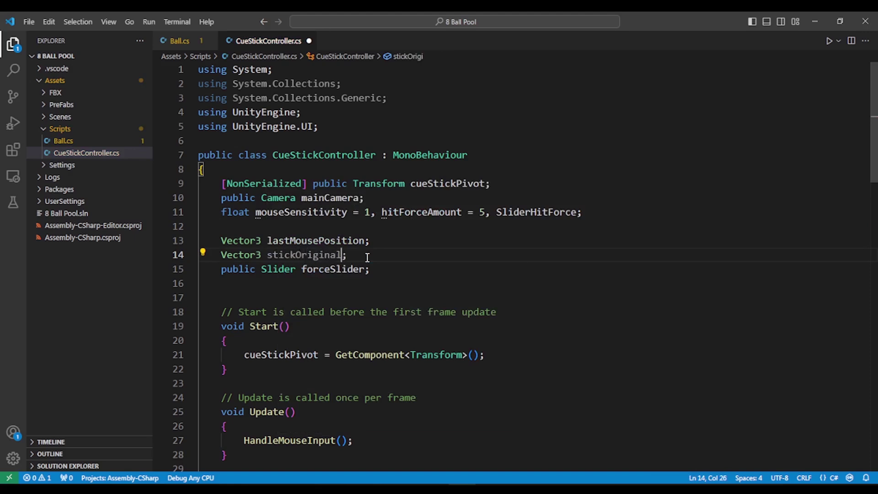
type("Position")
type(", ")
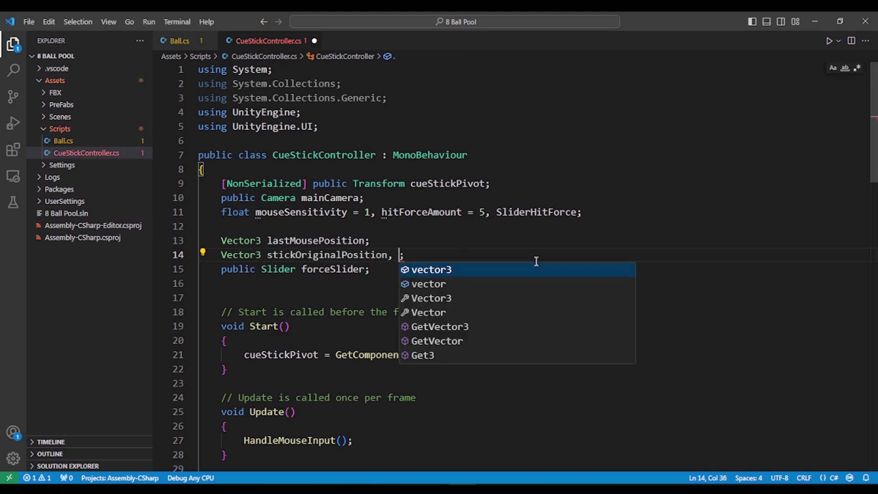
type("stickP")
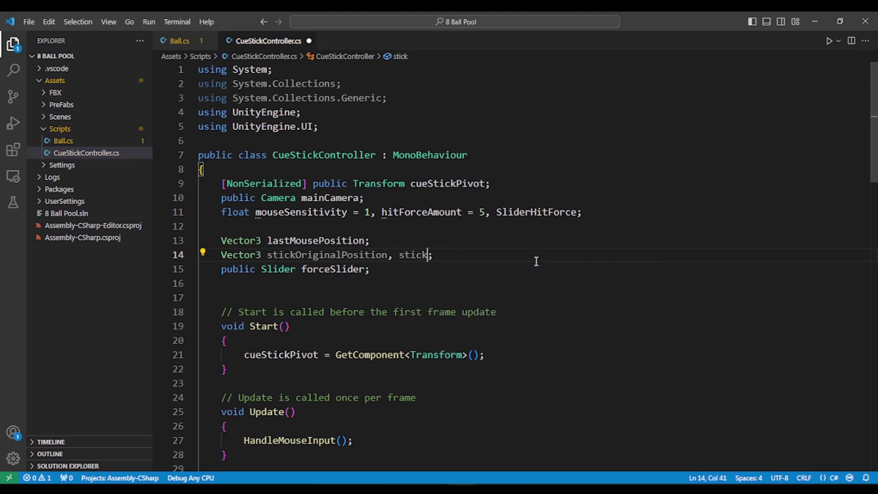
type("u")
type("llBa")
type("ck")
type(",")
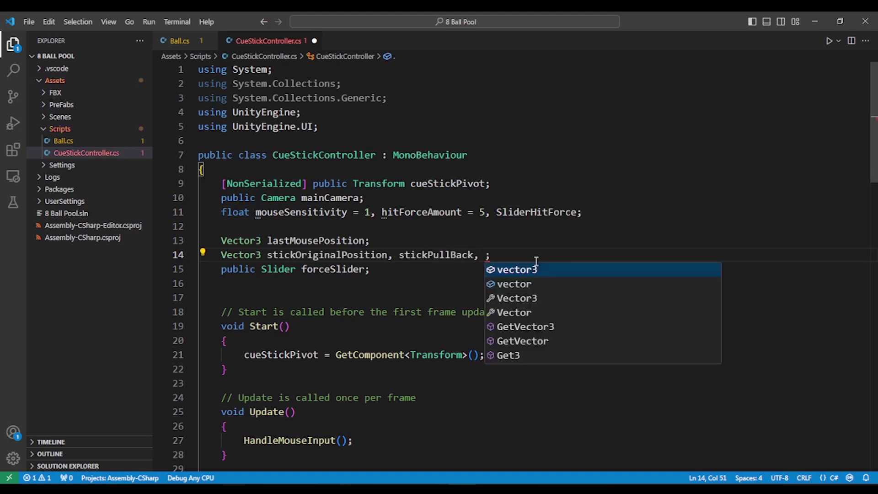
type(" Stick")
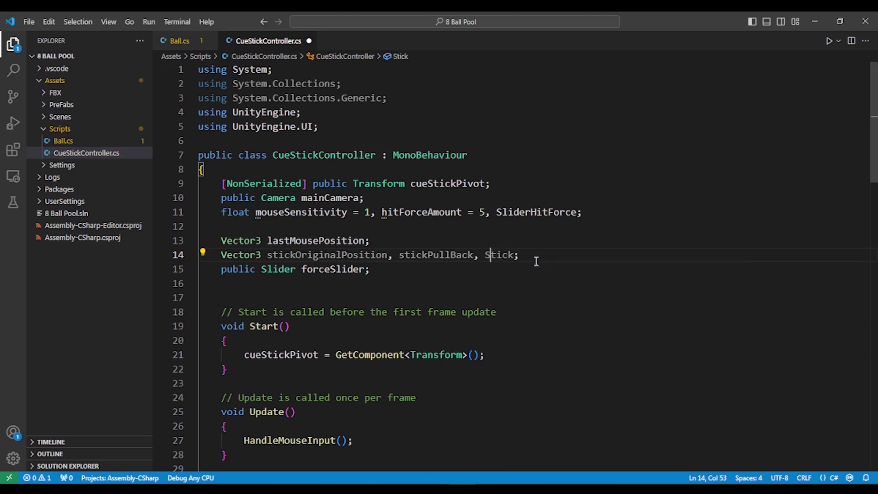
Complete the declaration with stickFarPosition and stickHitPosition, save, and return to Unity
key("BackSpace")
type("s")
key("Right")
key("Right")
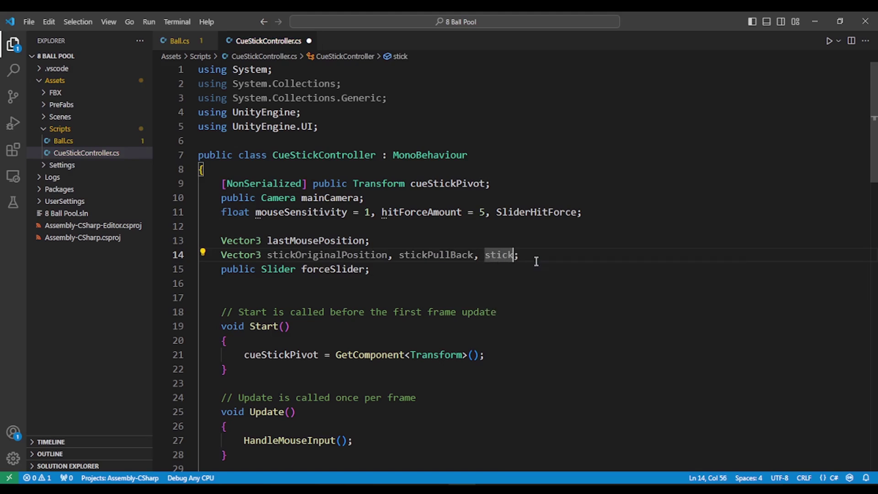
type("FarPo")
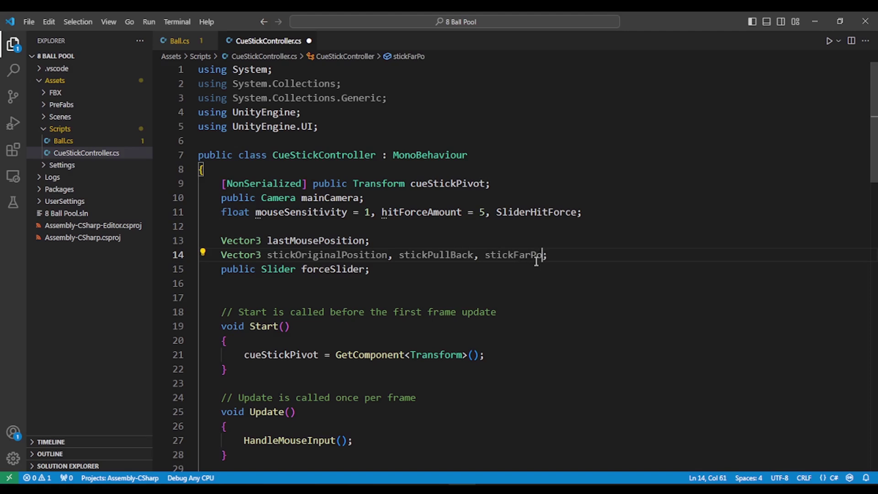
type("sition")
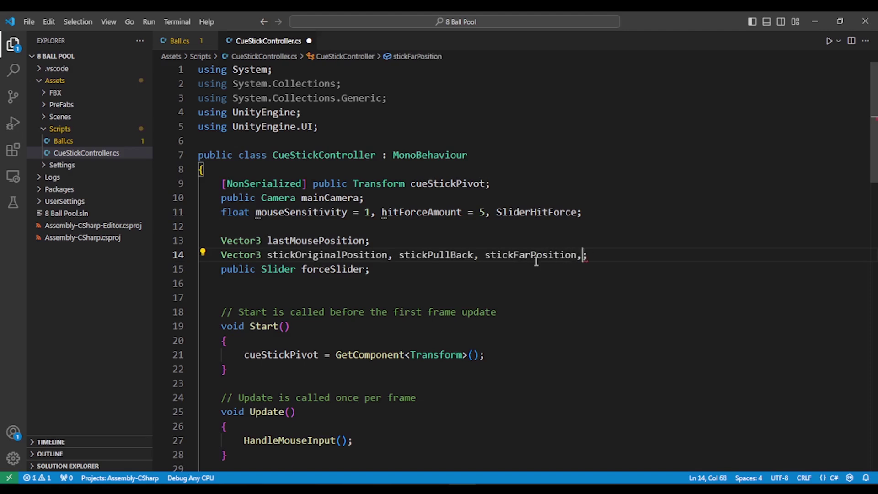
type(", ")
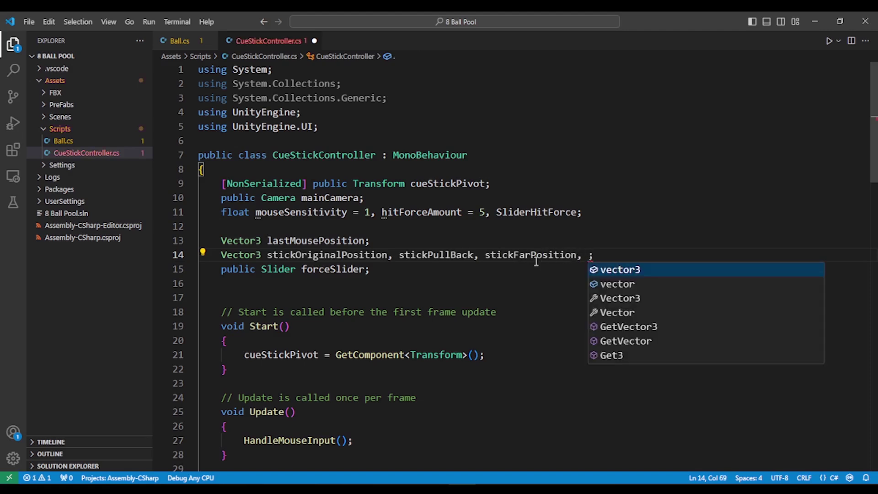
type("stick")
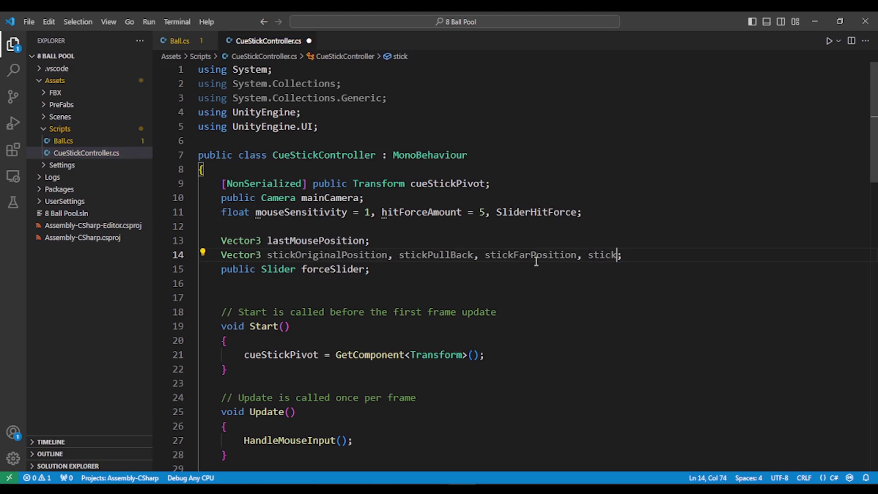
type("HitPosi")
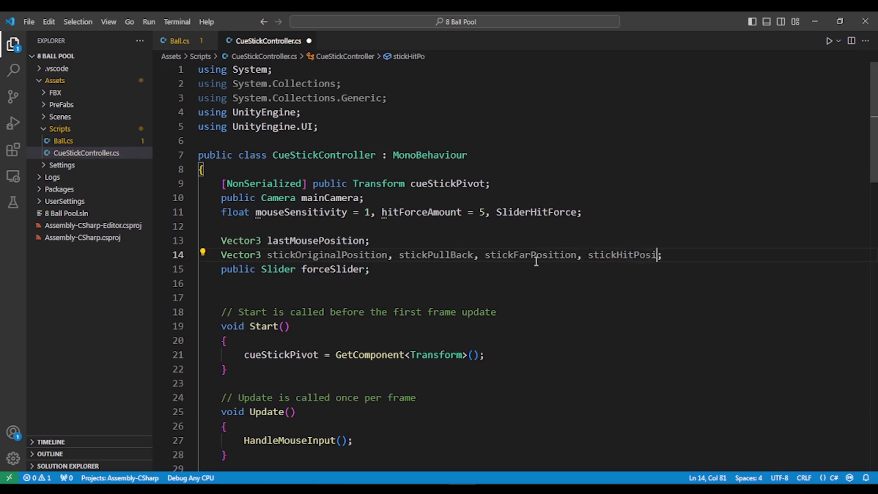
type("tion")
key("ctrl+s")
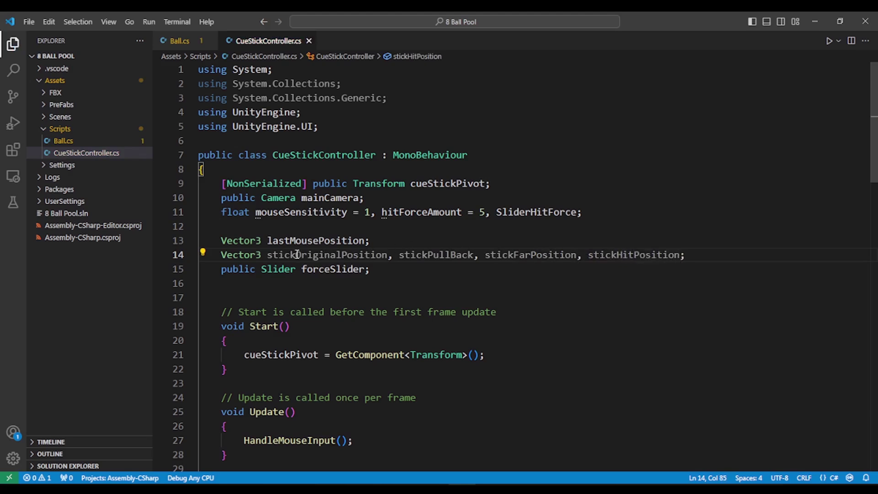
left_click_drag(267, 255, 694, 251)
left_click(243, 240)
key("alt+Tab")
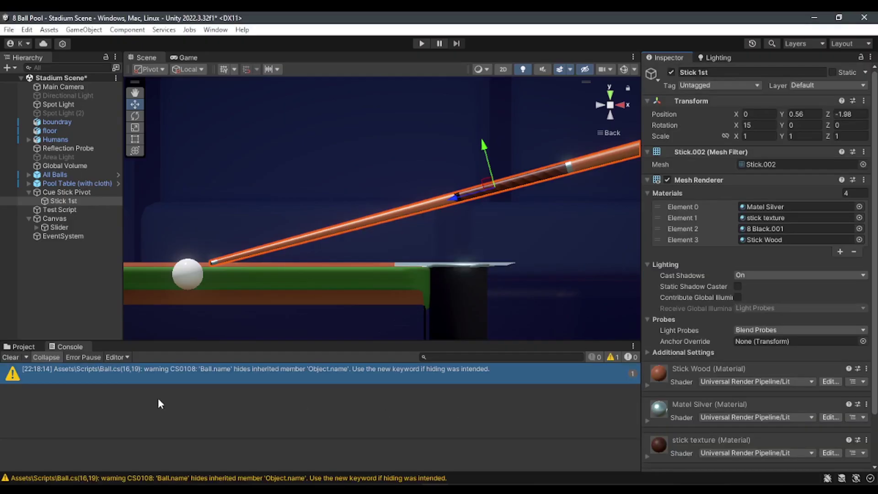
Clear the Console warning and select Cue Stick Pivot to show its Cue Stick Controller
left_click(11, 357)
left_click(69, 219)
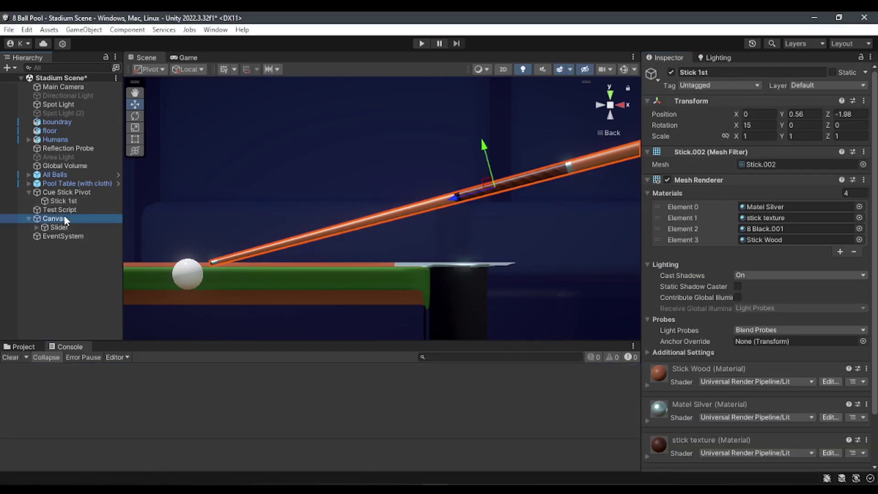
left_click(67, 192)
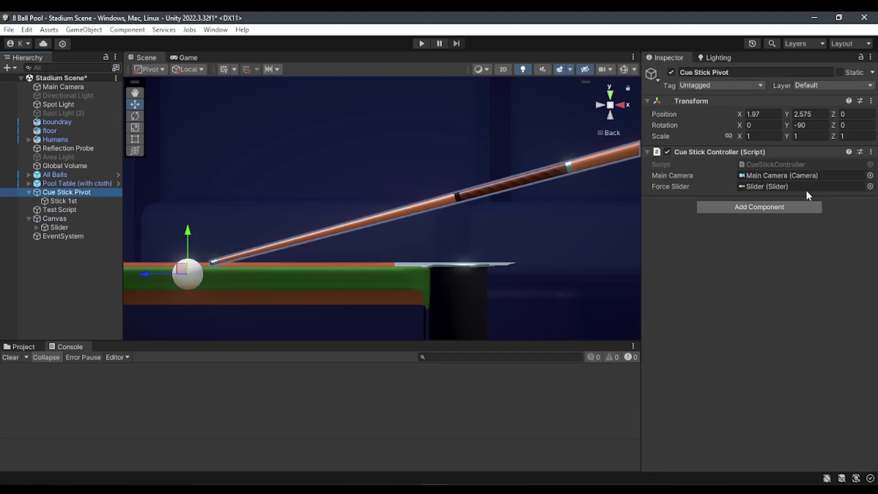
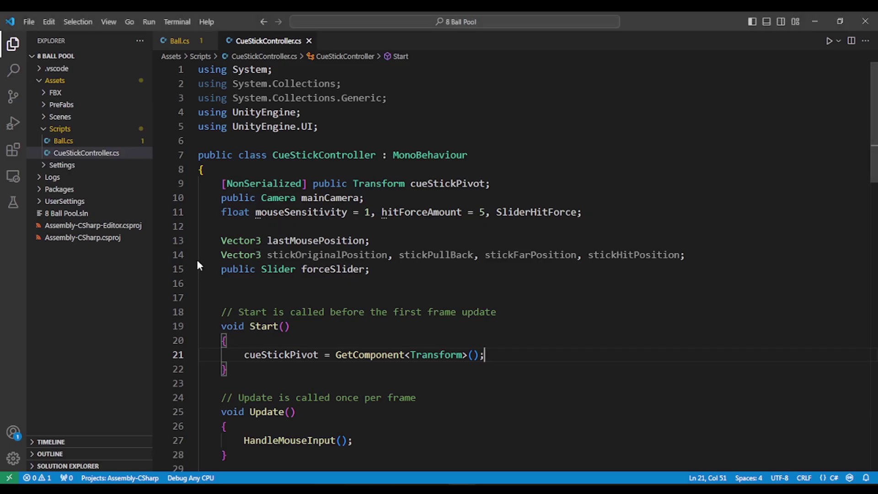
Make the Vector3 stickOriginalPosition declaration on line 14 public and save CueStickController.cs
left_click(220, 256)
key("Left")
type("public")
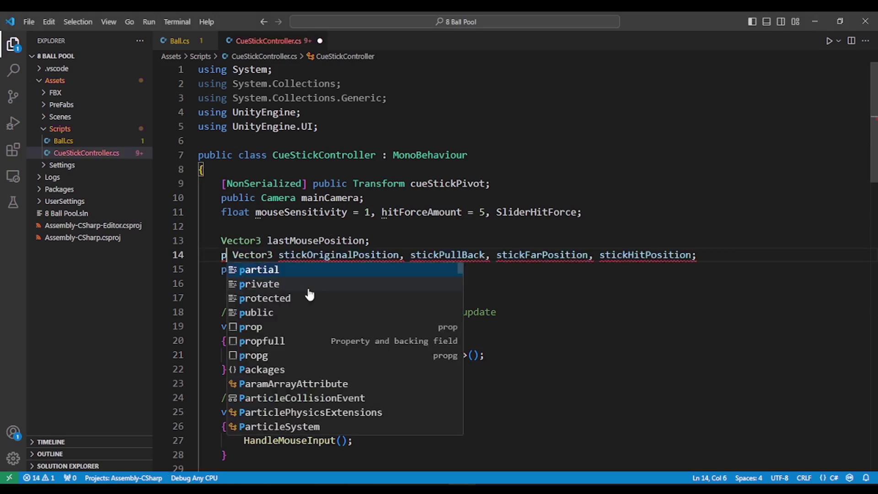
key("ctrl+s")
key("alt+Tab")
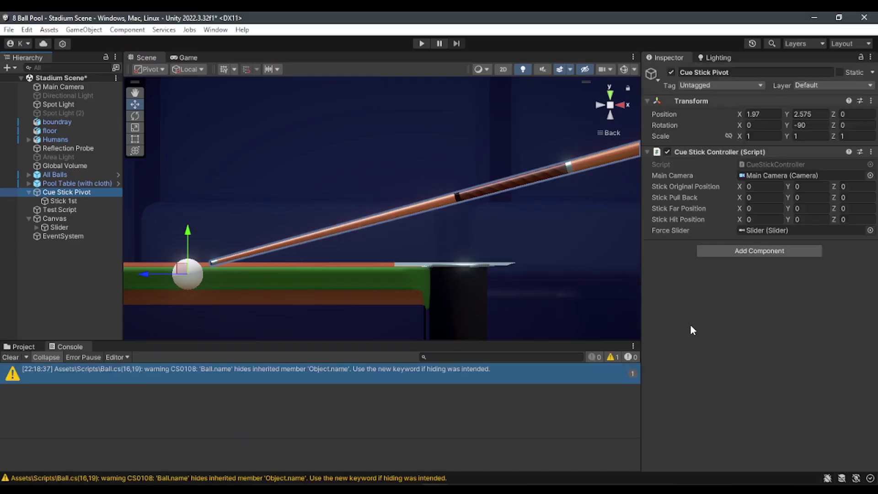
Clear the console and copy Stick 1st's Position Y (0.56) and Z (-1.98)
left_click(11, 357)
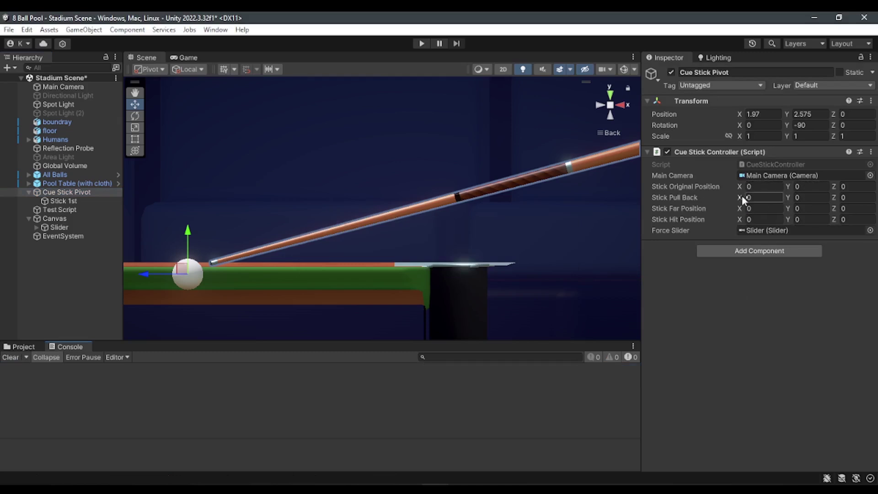
left_click(63, 201)
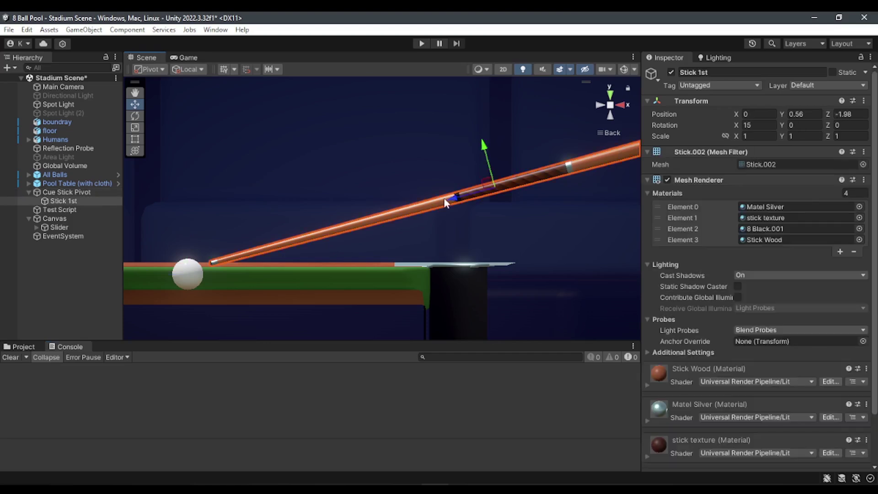
left_click(806, 114)
left_click(858, 112)
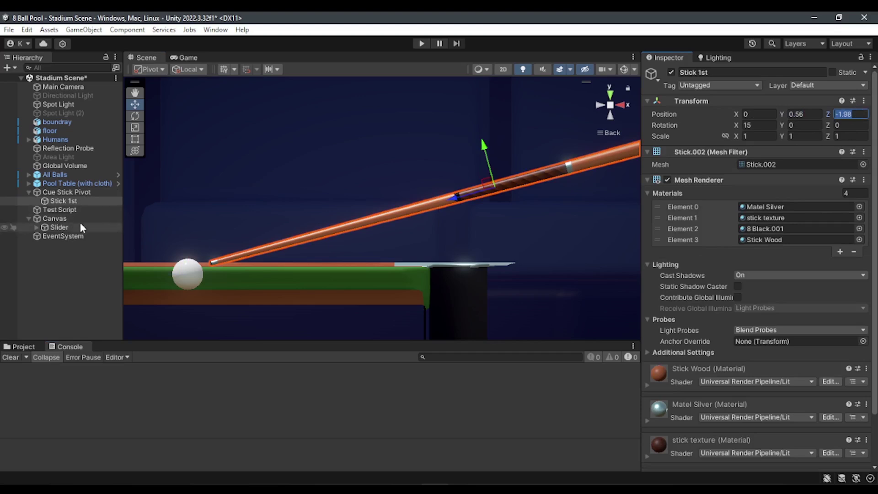
Paste 0.56 and -1.98 into Cue Stick Pivot's Stick Original Position Y and Z
left_click(66, 192)
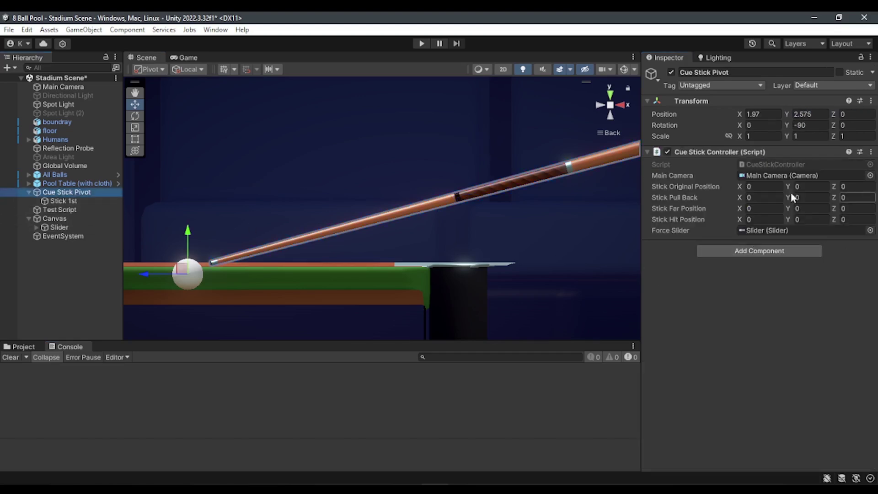
left_click(828, 188)
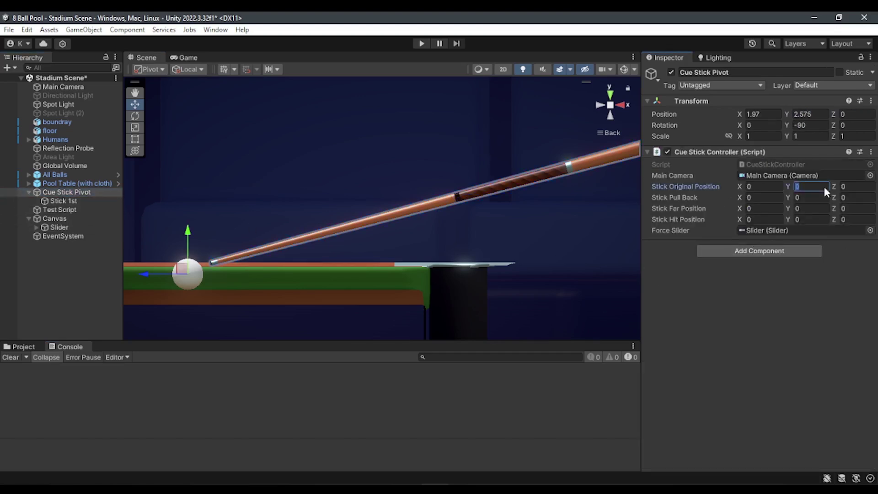
key("super+v")
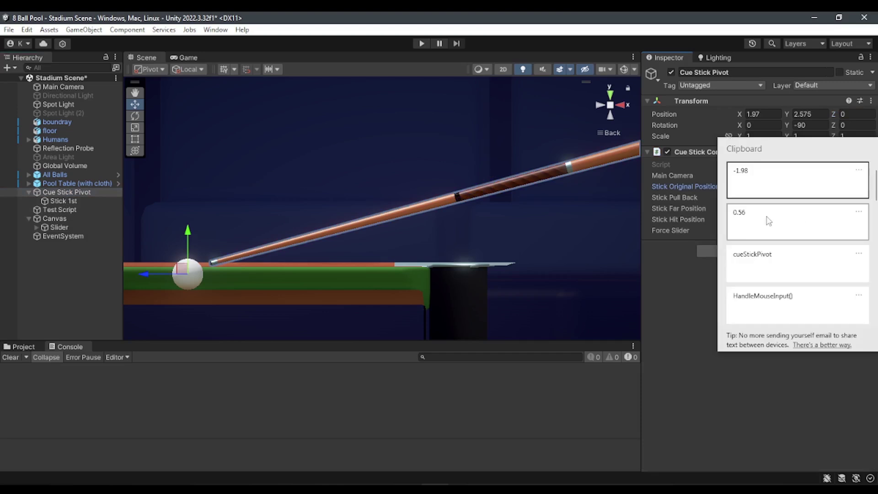
left_click(769, 218)
left_click(852, 187)
key("super+v")
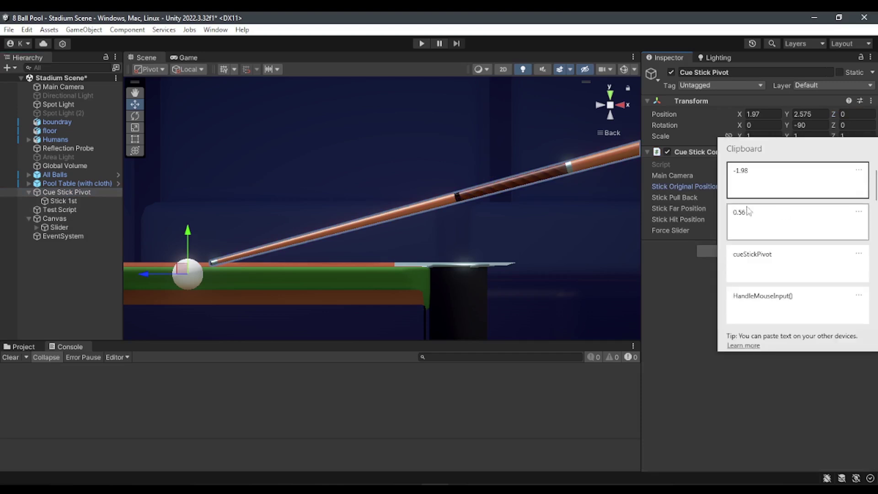
left_click(771, 182)
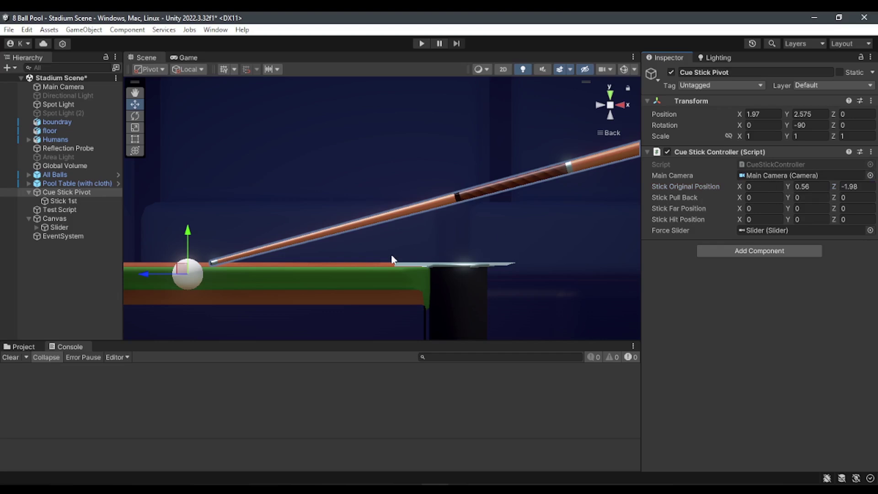
scroll(391, 254, "down", 2)
left_click(464, 195)
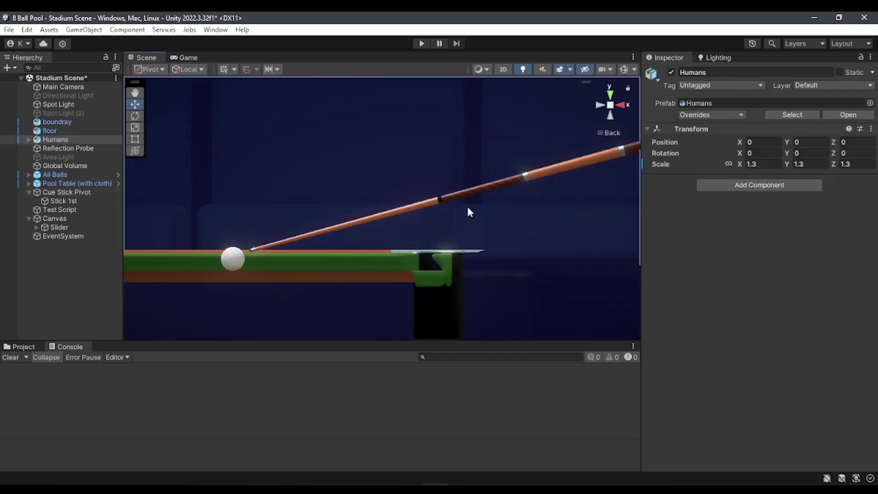
Slide the cue stick slightly toward the ball along its length
left_click(484, 189)
left_click_drag(437, 204, 519, 183)
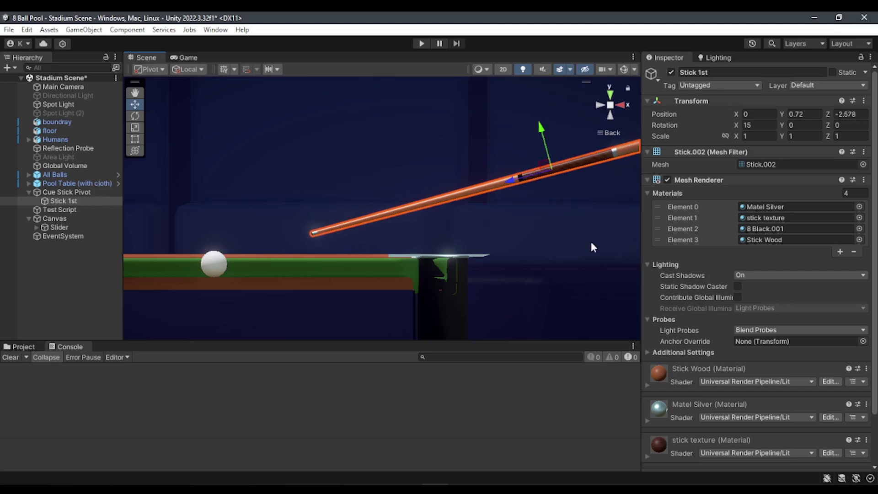
key("ctrl+z")
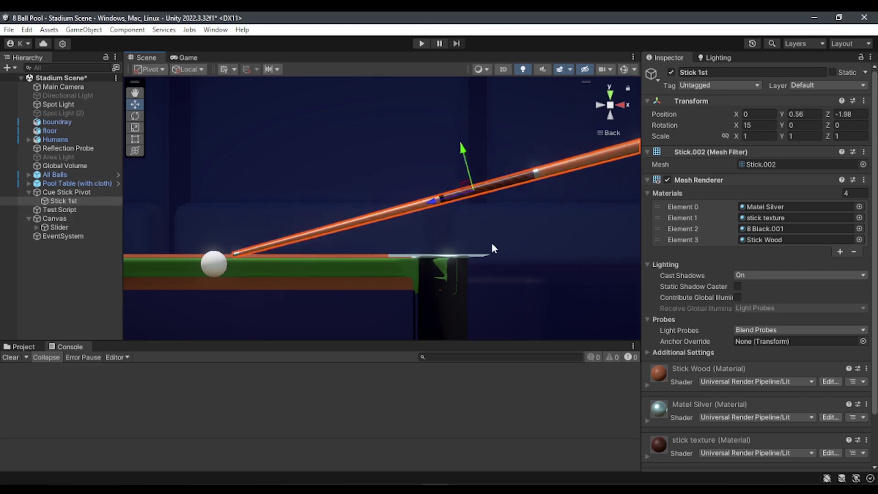
scroll(491, 240, "up", 1)
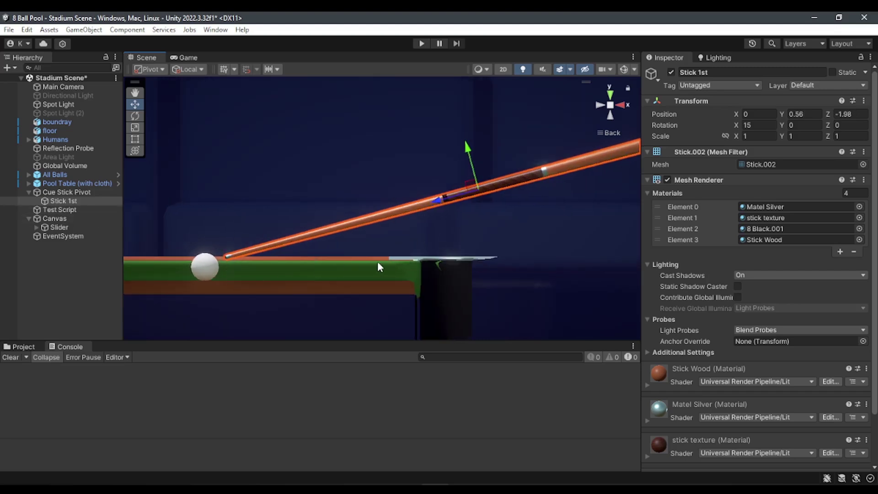
scroll(377, 263, "down", 1)
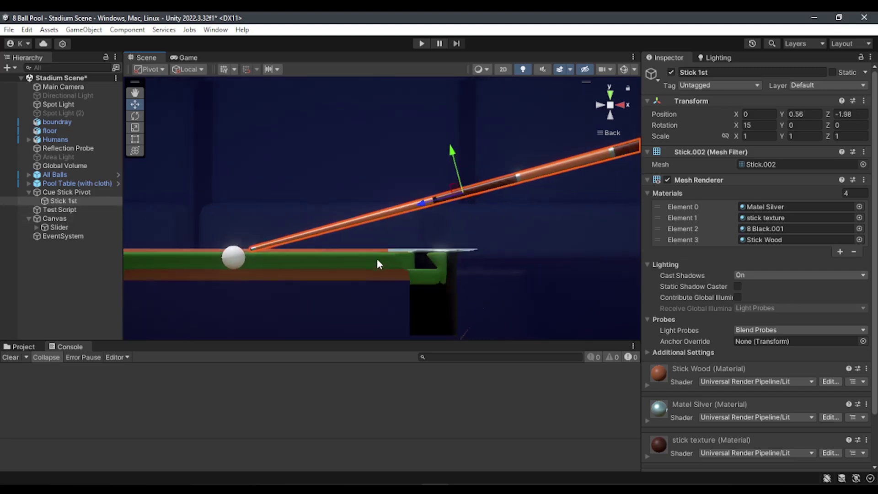
scroll(476, 217, "up", 2)
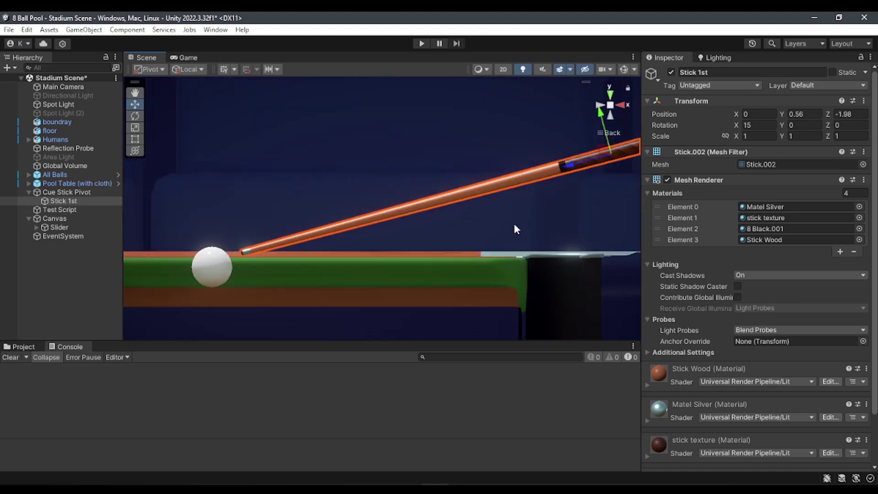
left_click_drag(565, 169, 540, 183)
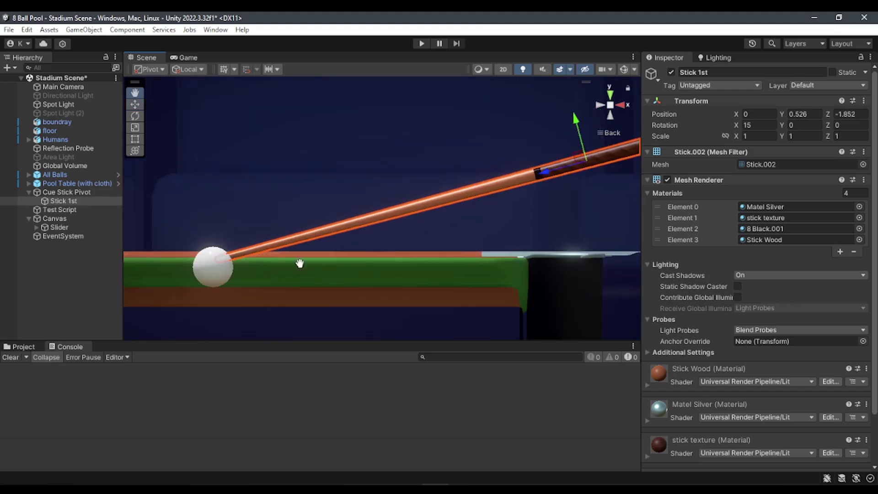
scroll(280, 286, "up", 2)
scroll(284, 250, "up", 2)
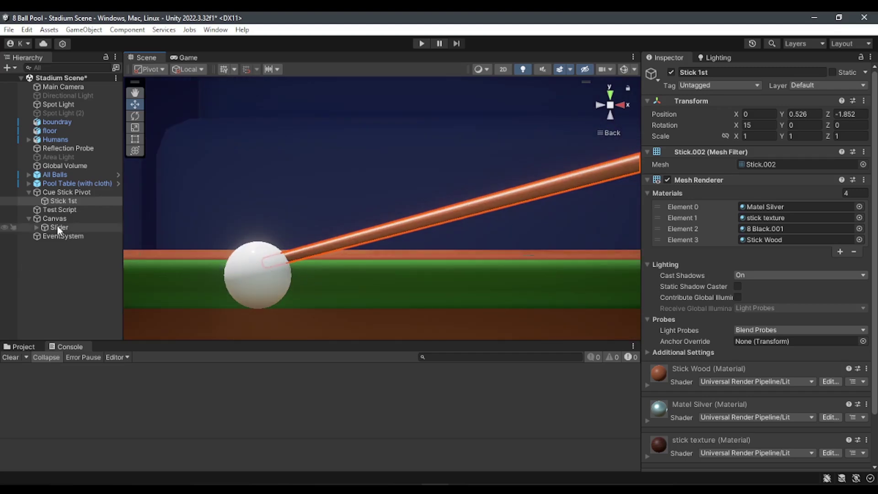
Reselect Stick 1st and copy its new Position Y 0.526 and Z -1.852
left_click(66, 192)
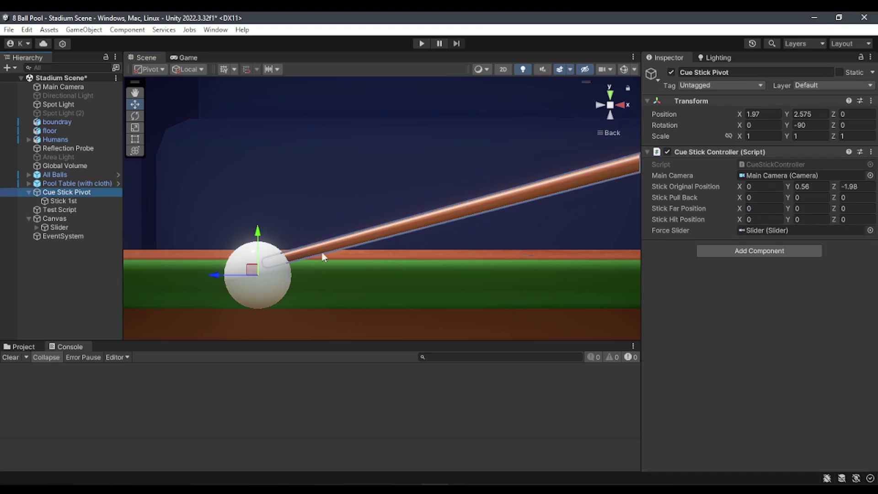
scroll(285, 282, "down", 3)
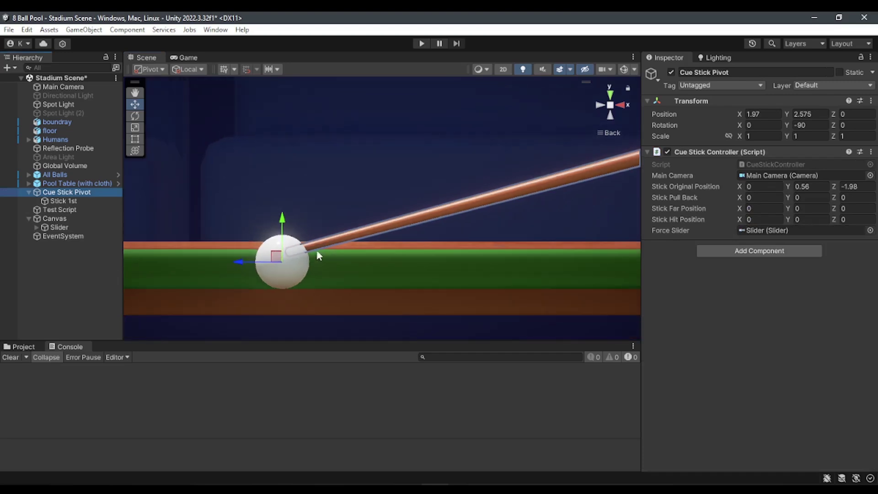
middle_click_drag(449, 232, 334, 275)
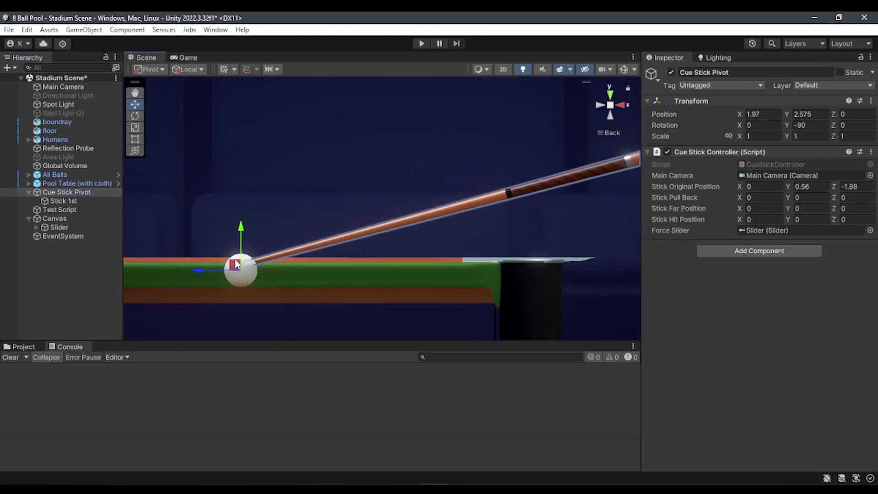
key("f")
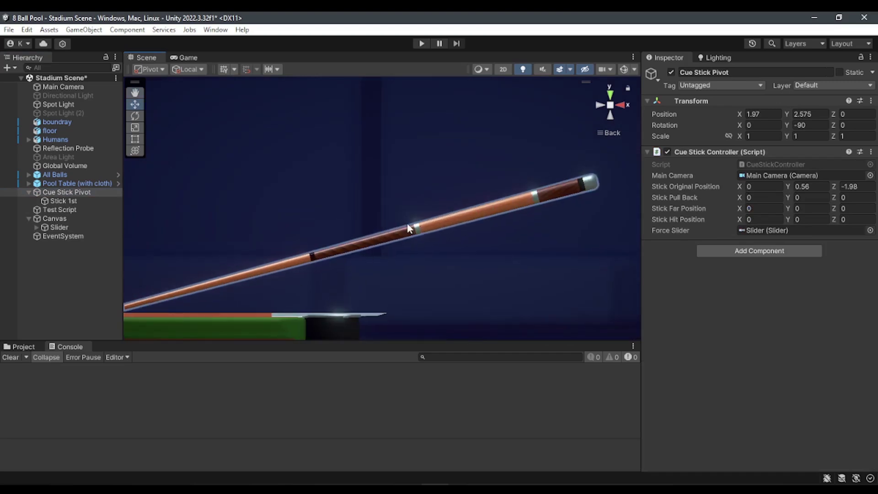
left_click(397, 231)
left_click(397, 235)
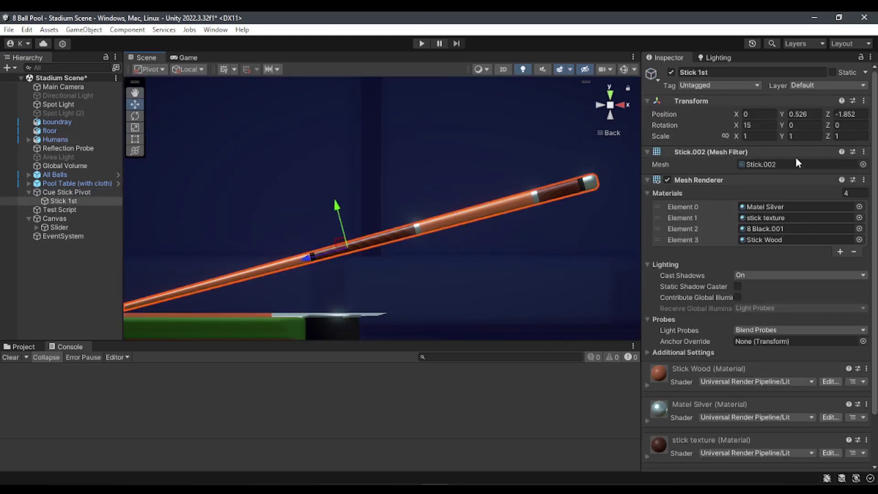
left_click(852, 114)
left_click(816, 114)
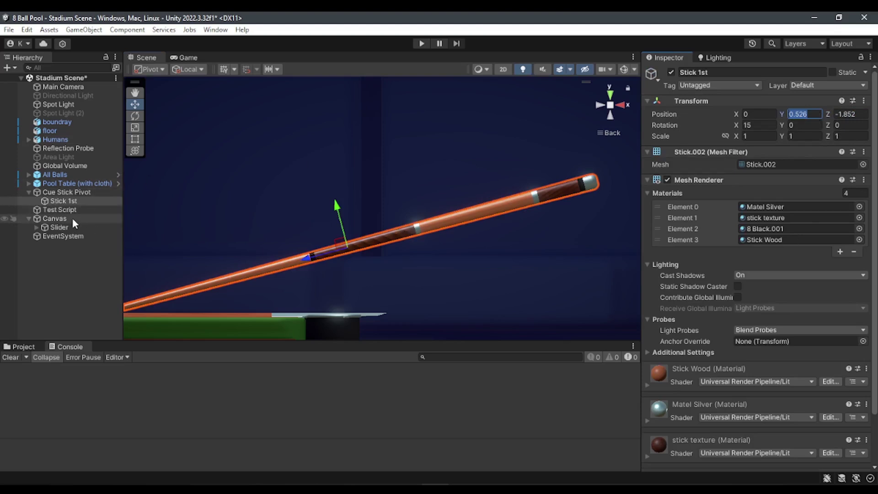
Paste 0.526 and -1.852 into Cue Stick Pivot's Stick Pull Back Y and Z
left_click(65, 192)
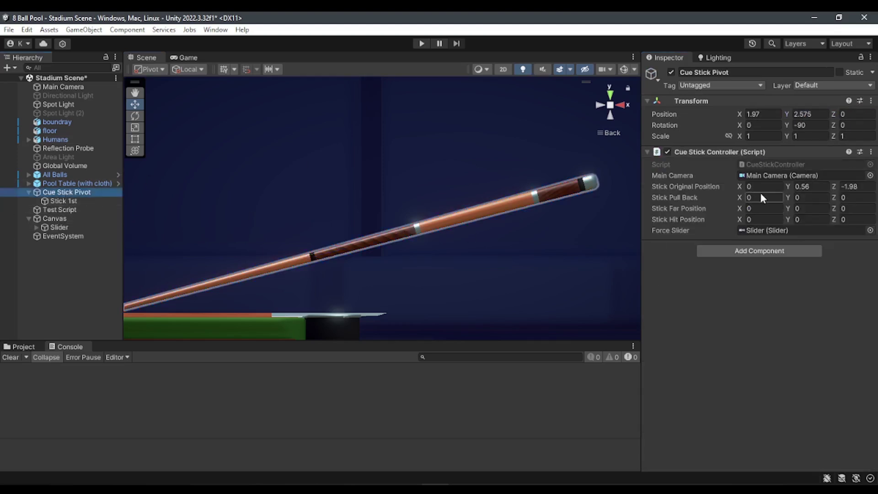
left_click(809, 197)
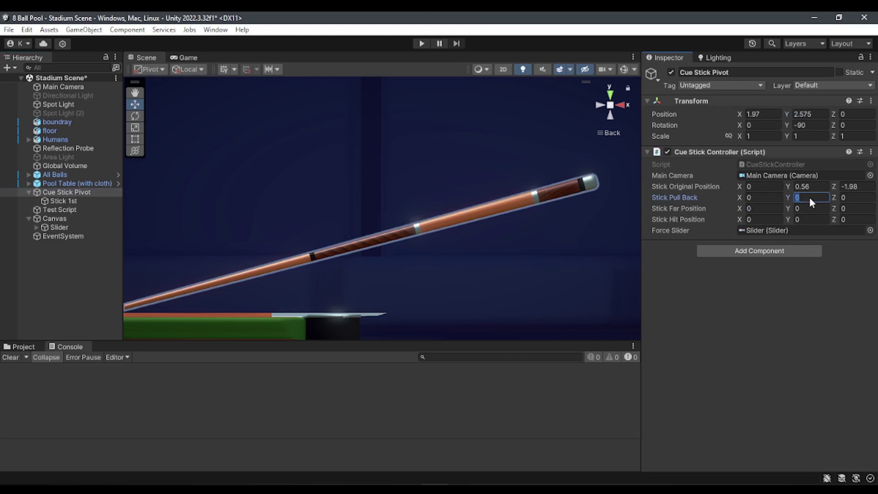
type("0.526")
left_click(865, 200)
key("super+v")
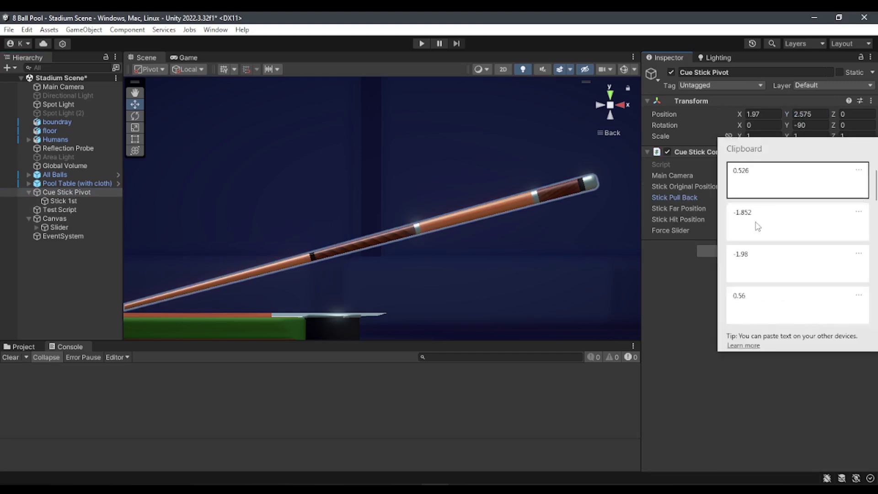
left_click(757, 226)
left_click(64, 201)
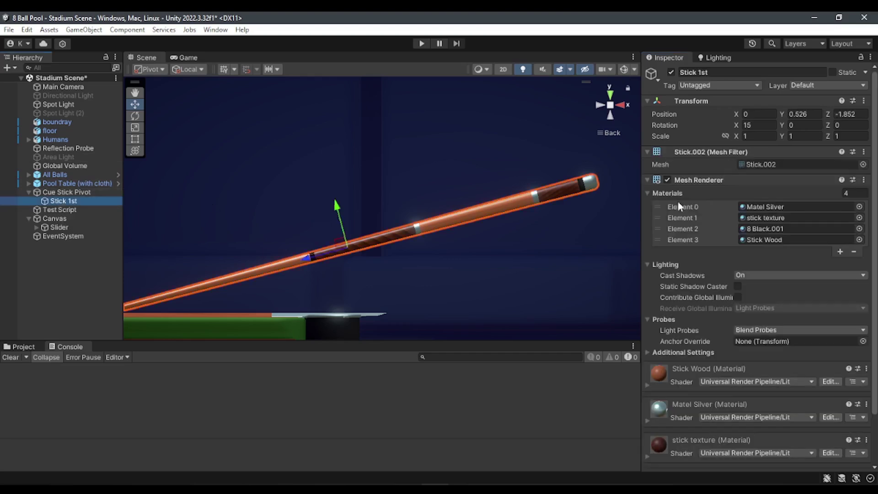
left_click(66, 192)
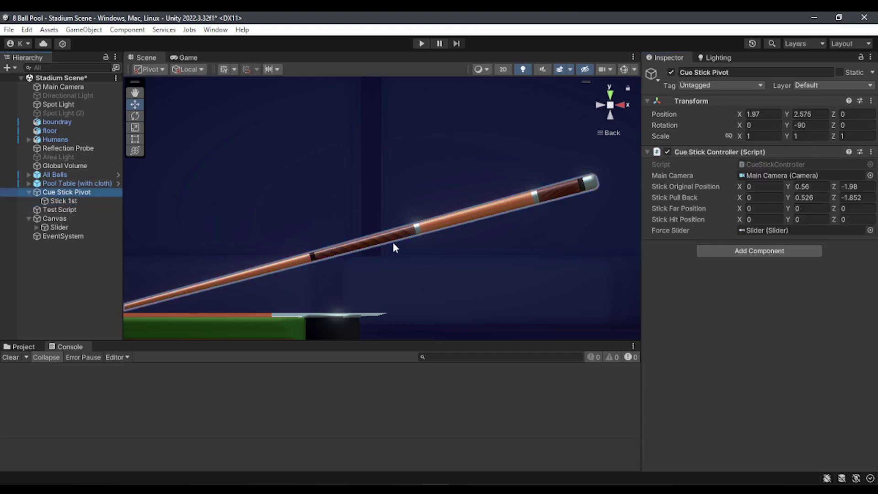
scroll(394, 247, "down", 3)
scroll(292, 290, "down", 2)
Frame Stick 1st and drag the cue stick back along its length
right_click_drag(292, 290, 214, 287)
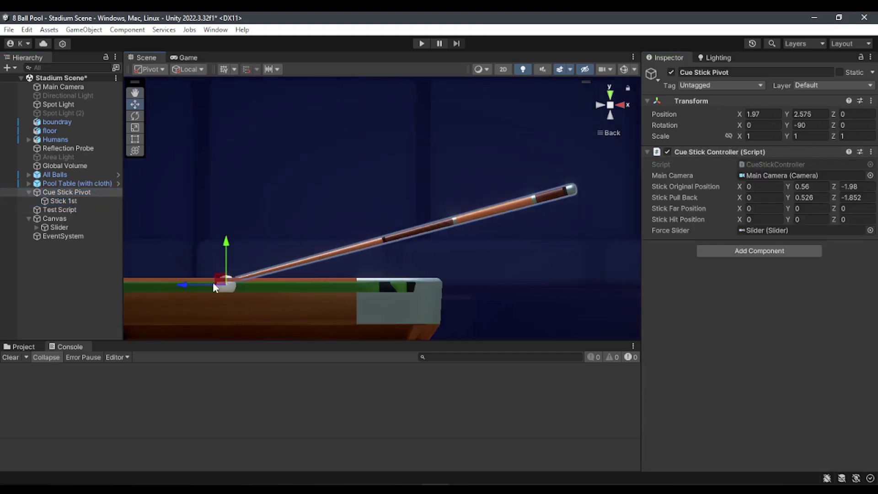
left_click(69, 202)
key("f")
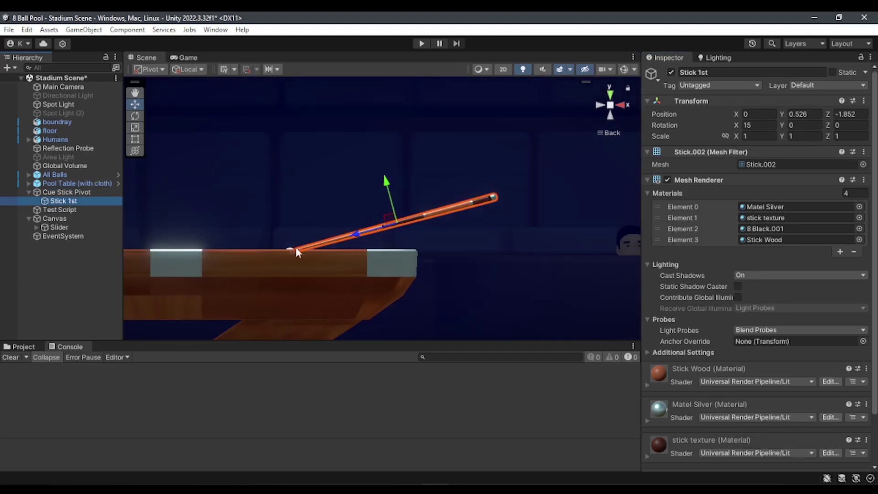
left_click_drag(355, 234, 536, 210)
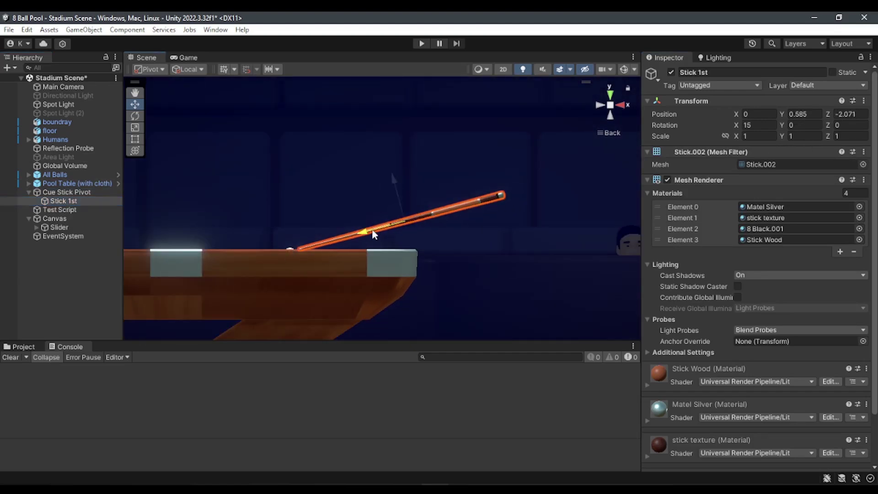
key("f")
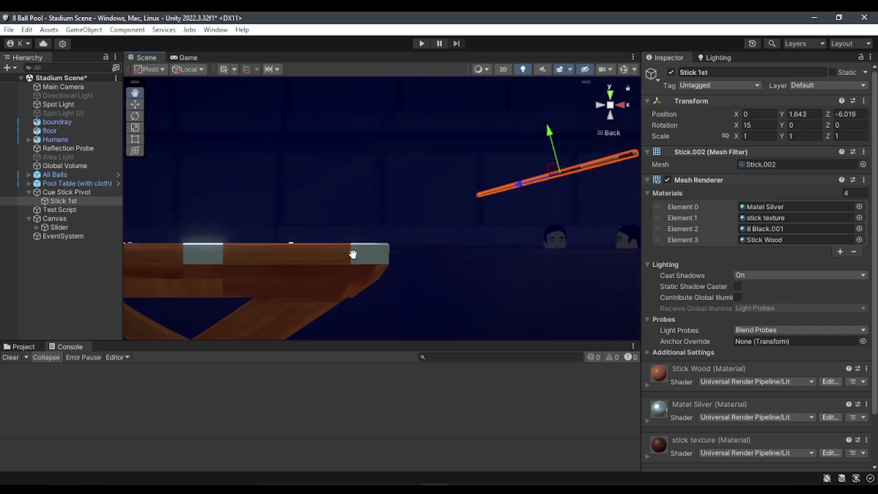
mouse_move(536, 210)
left_mouse_down()
mouse_move(494, 206)
mouse_move(538, 202)
left_mouse_up()
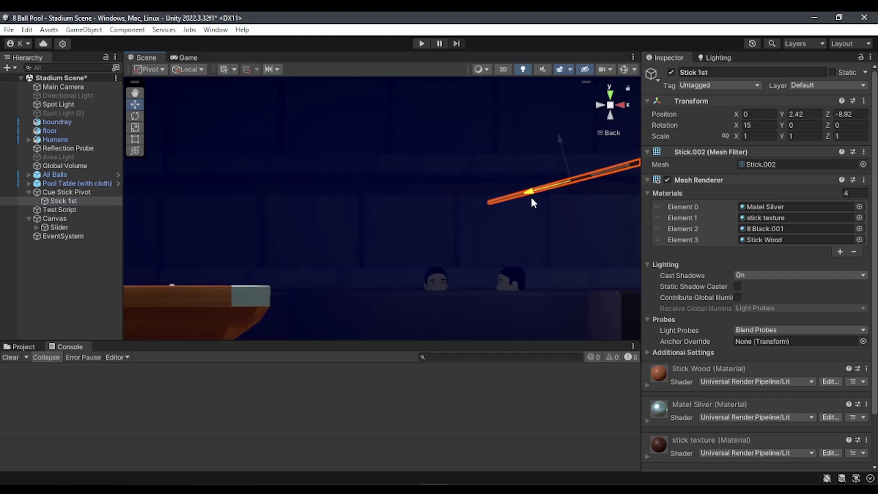
Set Stick 1st's Position Z to -10 and Position Y to 2.5
left_click(856, 114)
type("-8")
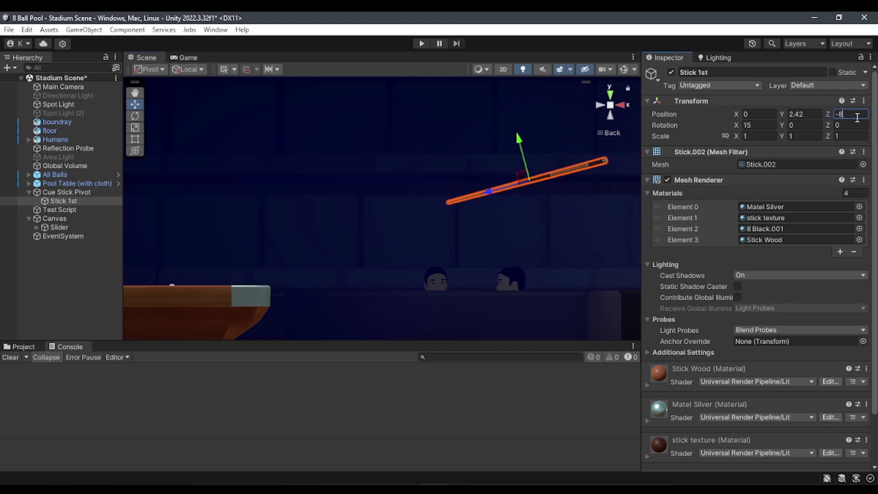
type("10")
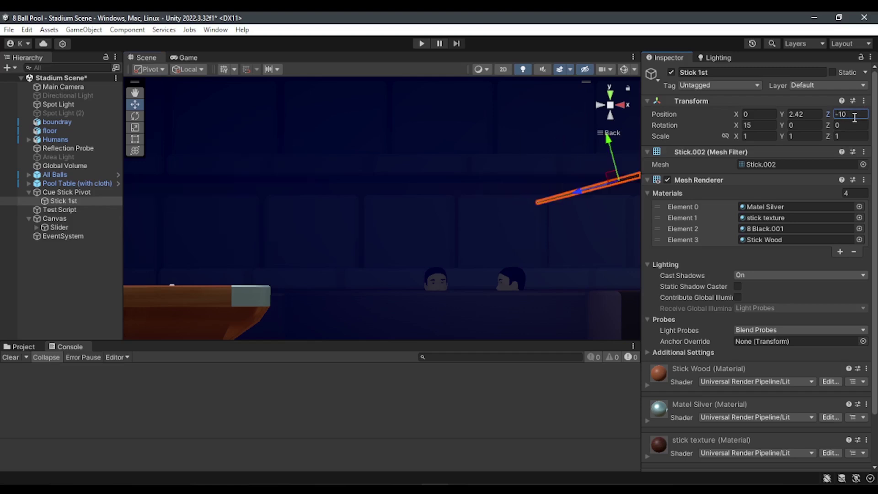
left_click(814, 110)
type("3")
middle_click_drag(190, 247, 412, 269)
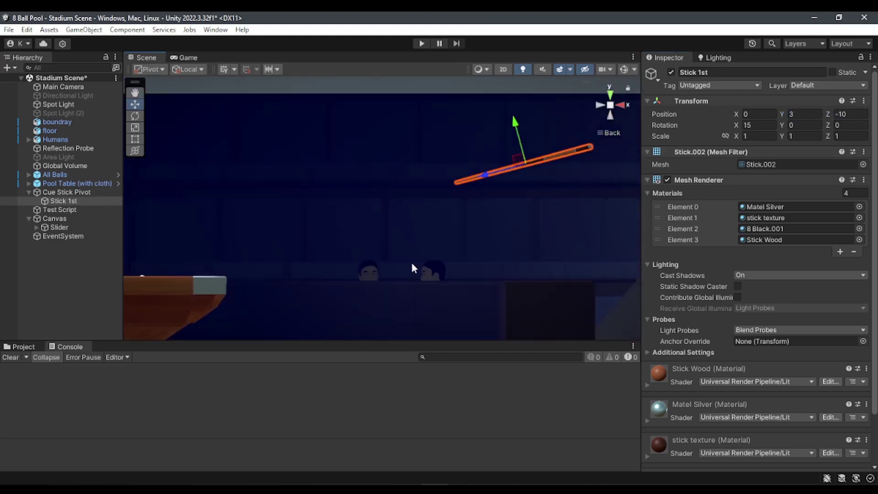
left_click(812, 113)
type("2.5")
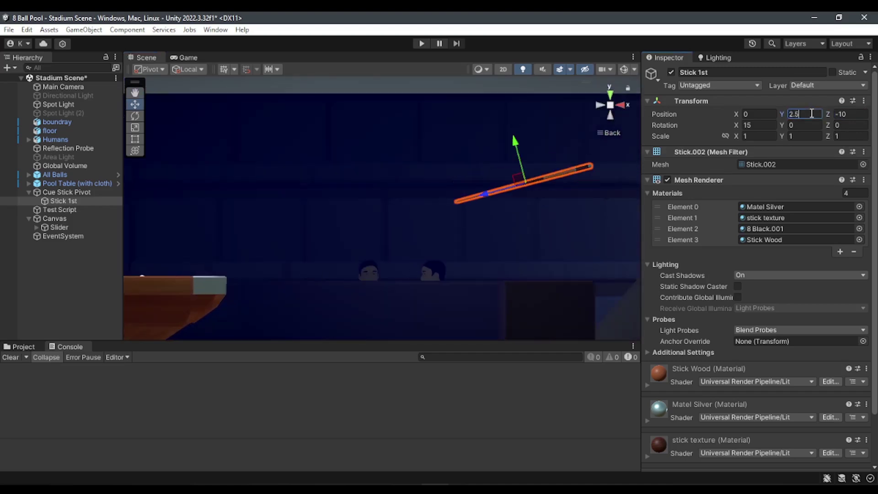
middle_click_drag(342, 207, 422, 245)
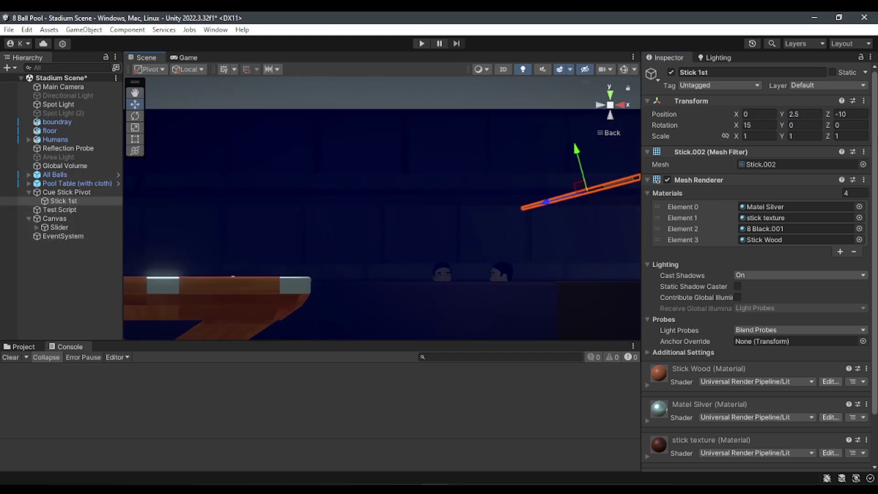
Set Cue Stick Pivot's Stick Far Position to 0, 2.5, -10
left_click(64, 192)
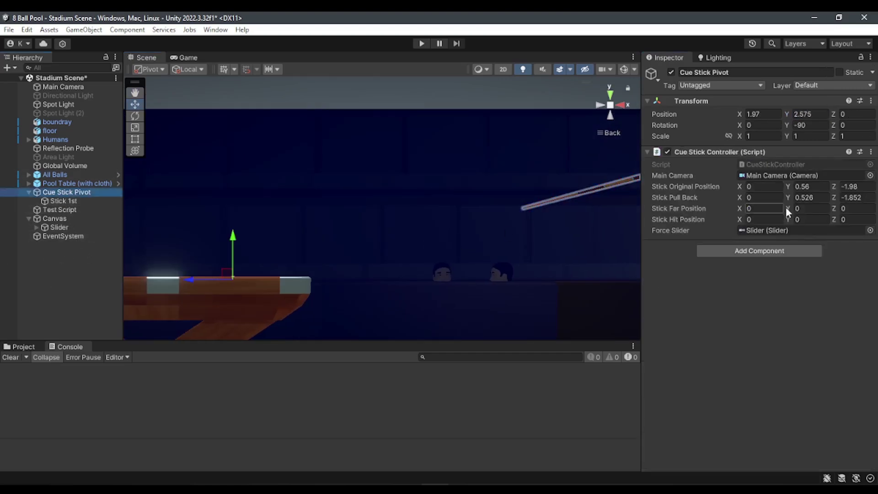
left_click(815, 209)
type("2.5")
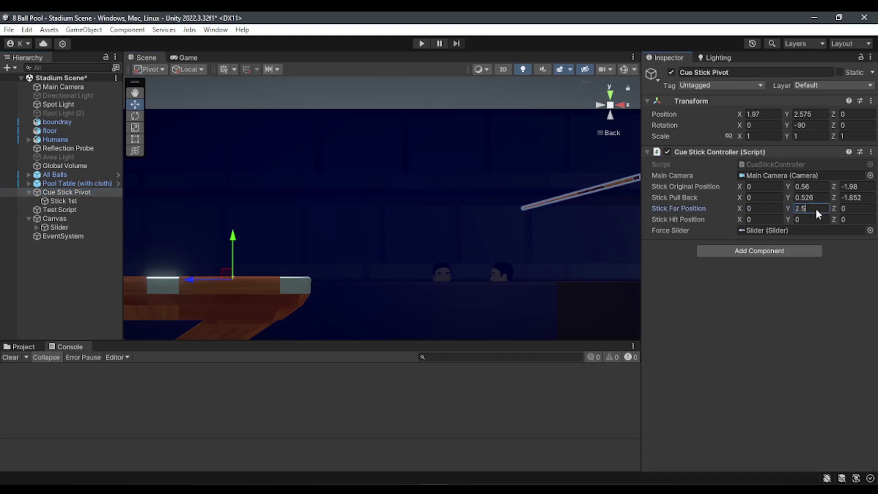
left_click(853, 217)
Copy Stick Pull Back's 0.526 and -1.852 into Stick Hit Position Y and Z
left_click(814, 198)
key("ctrl+c")
left_click(818, 219)
key("ctrl+v")
left_click(859, 198)
key("ctrl+c")
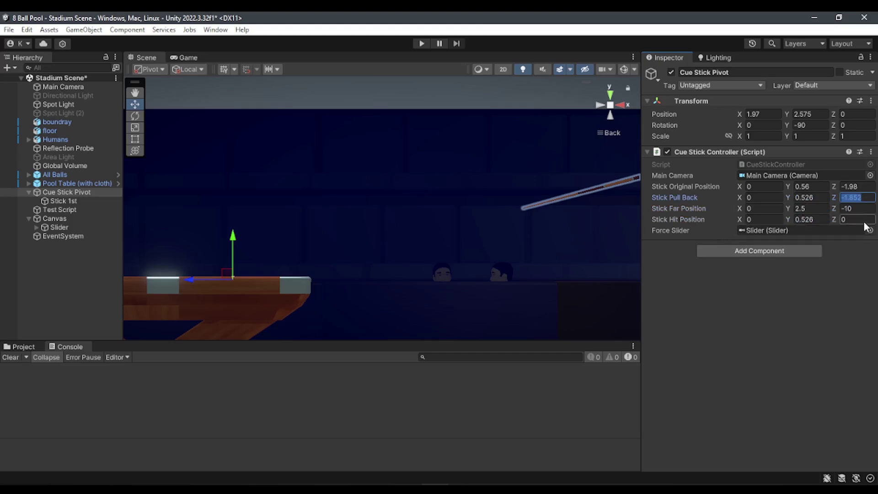
left_click(860, 220)
key("ctrl+v")
Reset Stick Pull Back's Y and Z values to 0
left_click(819, 198)
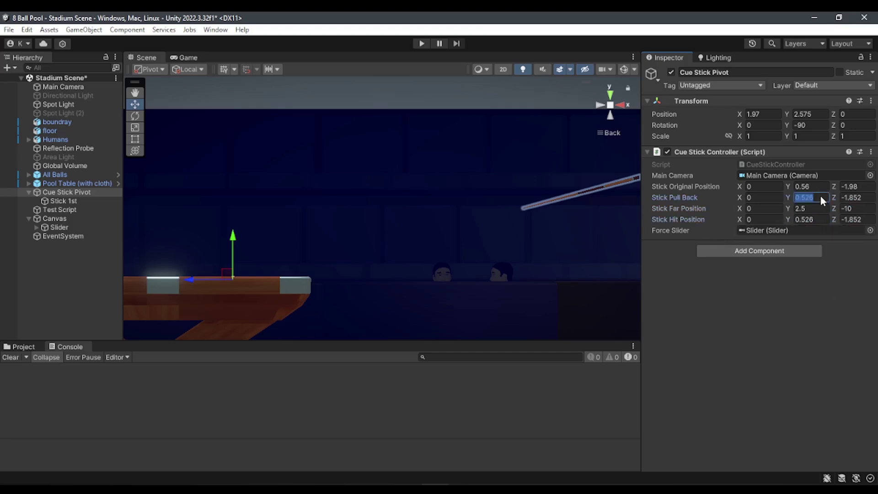
type("0")
left_click(854, 197)
type("0")
key("Return")
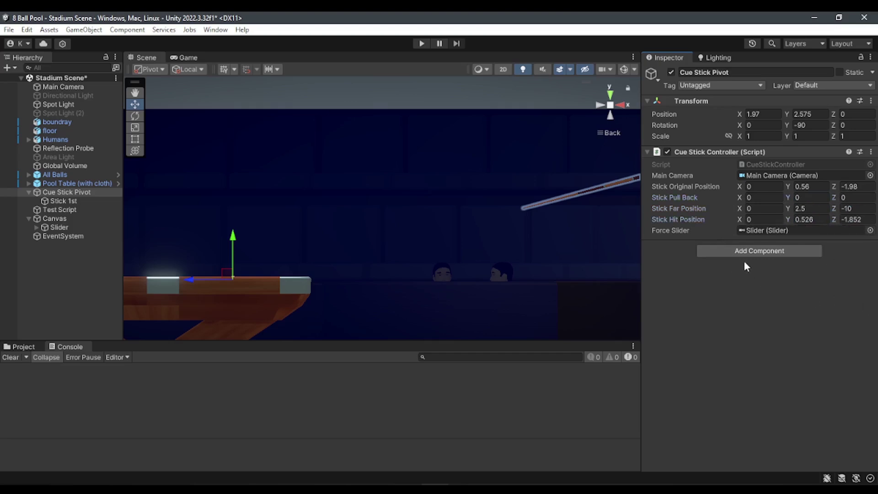
key("alt+Tab")
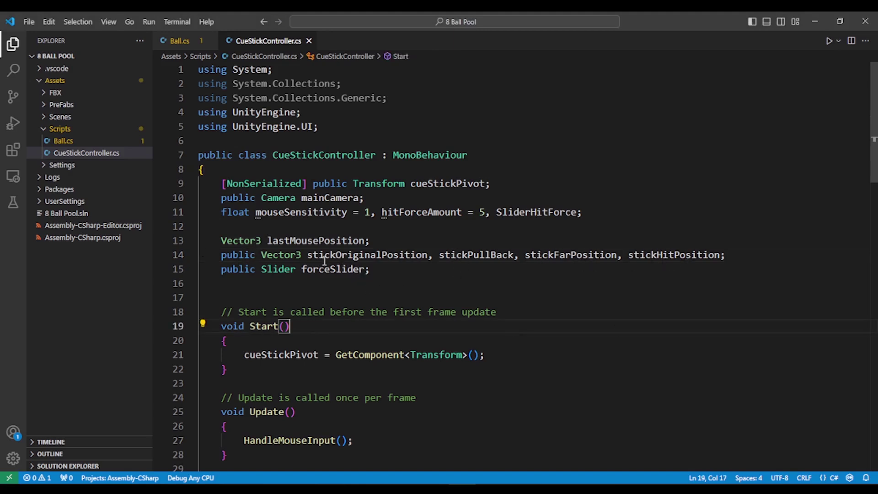
Move stickPullBack from the public Vector3 list into the lastMousePosition declaration and save
left_click_drag(446, 268, 512, 255)
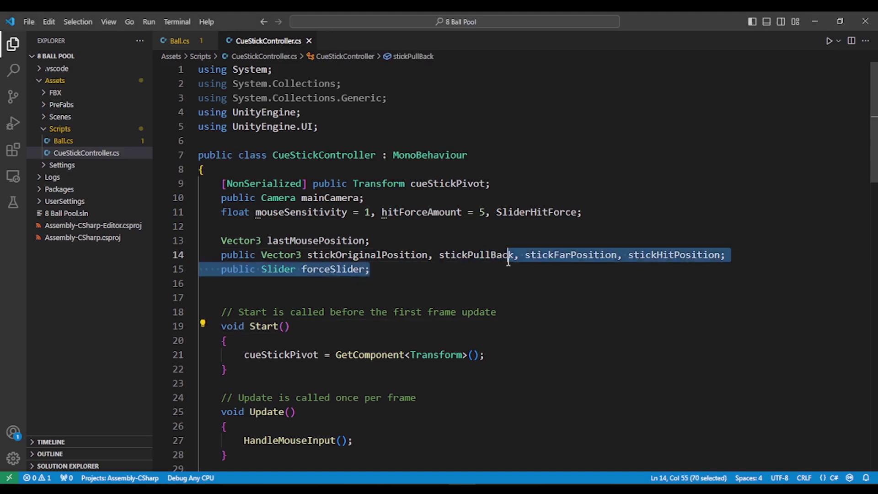
left_click(446, 298)
left_click_drag(438, 255, 515, 256)
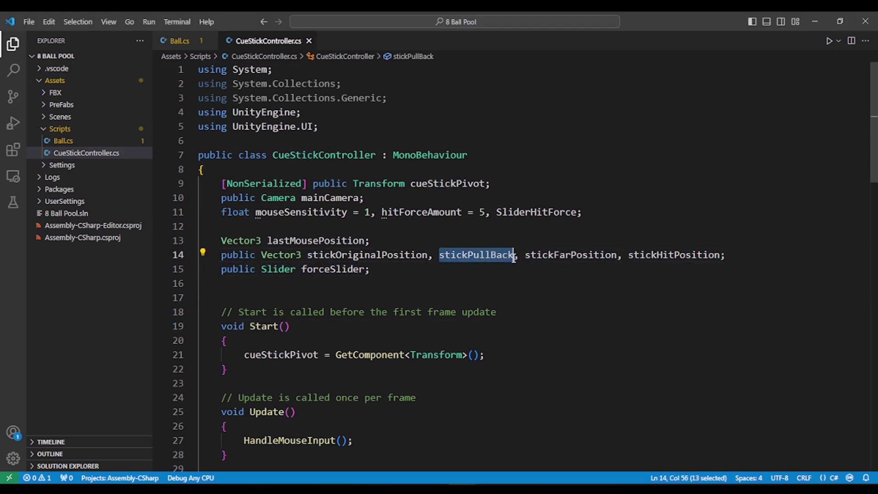
key("BackSpace")
key("BackSpace")
key("BackSpace")
key("Up")
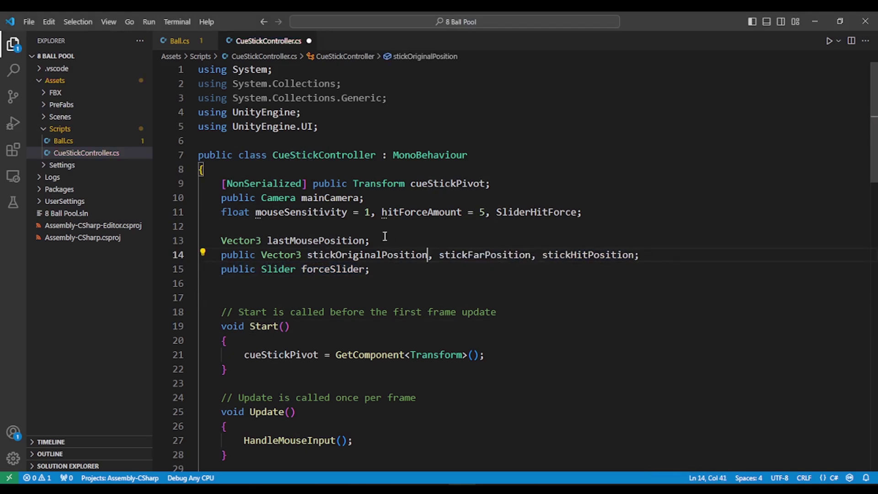
key("Left")
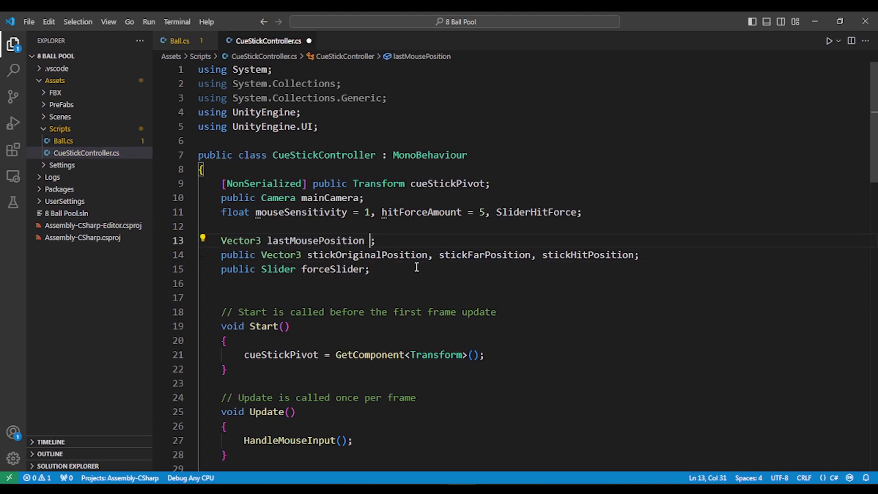
key("BackSpace")
type(", ")
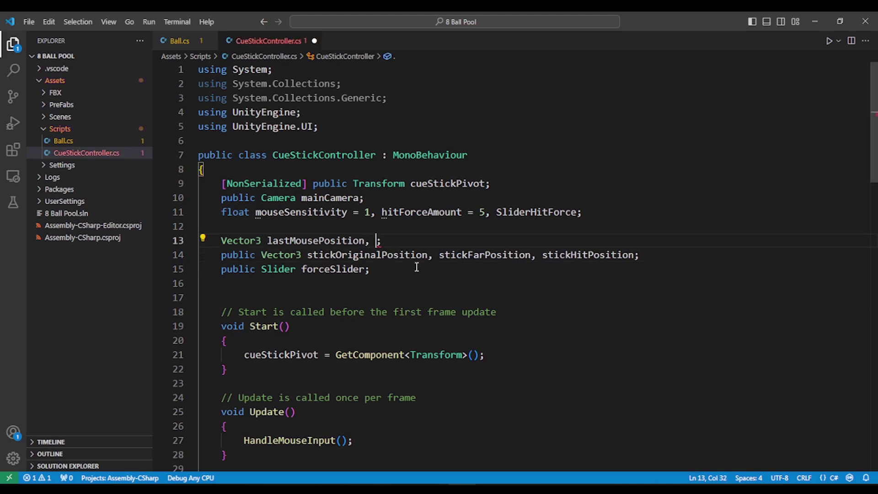
type("stickPullBack")
key("ctrl+s")
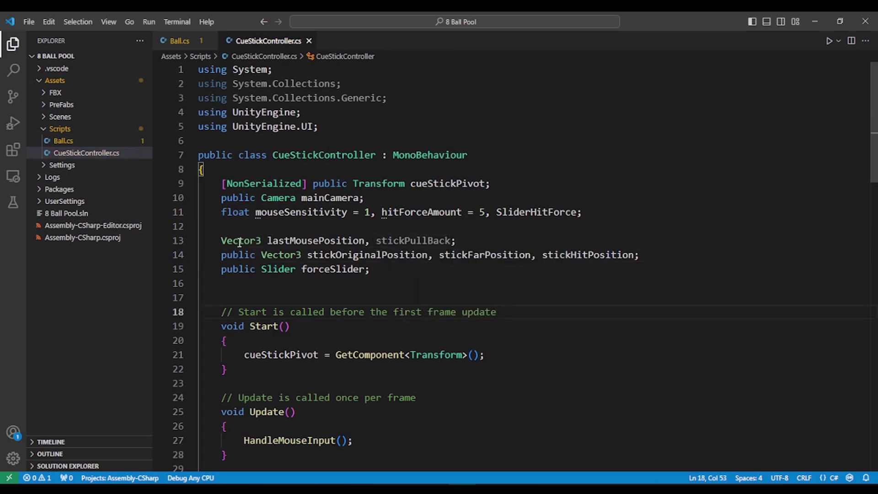
key("Home")
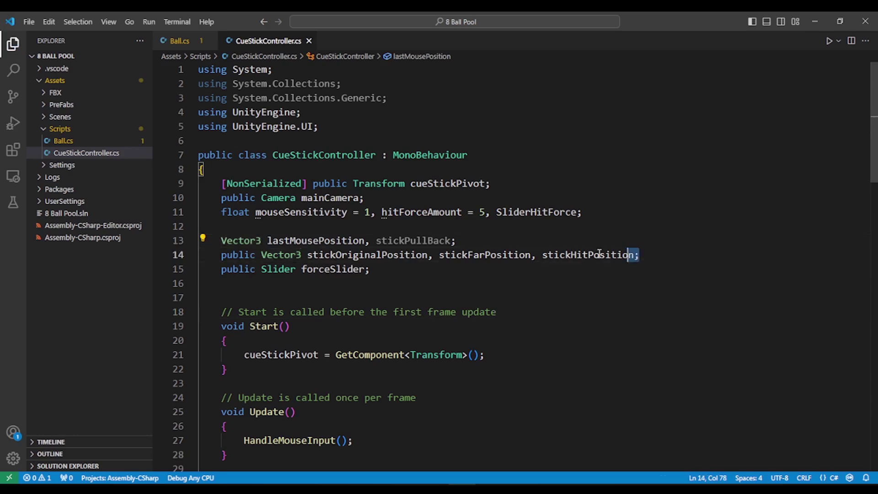
Delete the Debug.Log line from OnSliderValueChange
left_click_drag(640, 255, 204, 255)
left_click(612, 330)
key("alt")
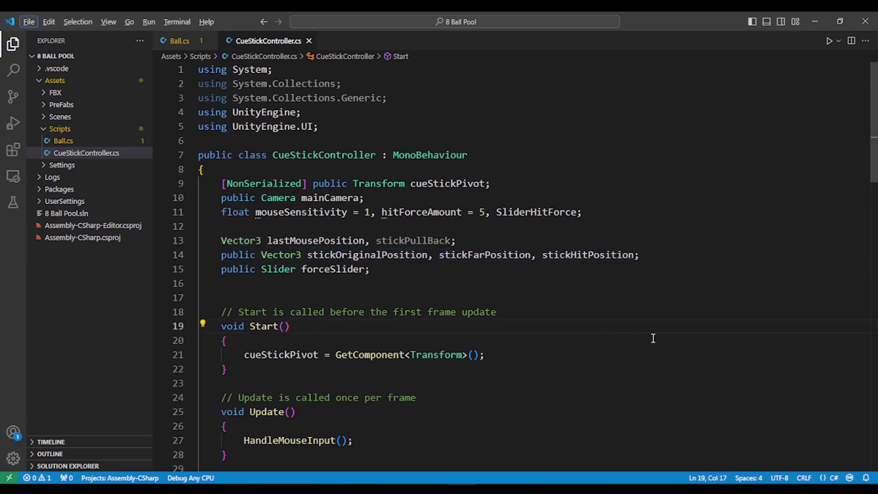
left_click(653, 339)
scroll(514, 372, "down", 10)
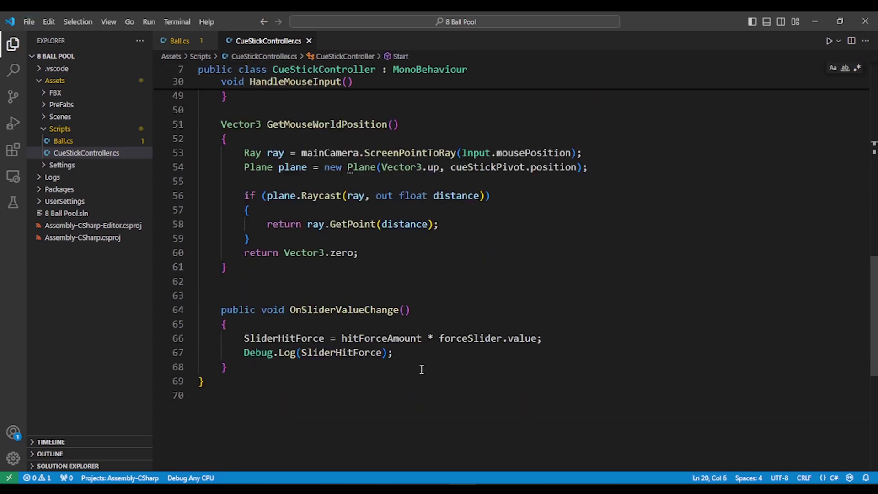
left_click(412, 352)
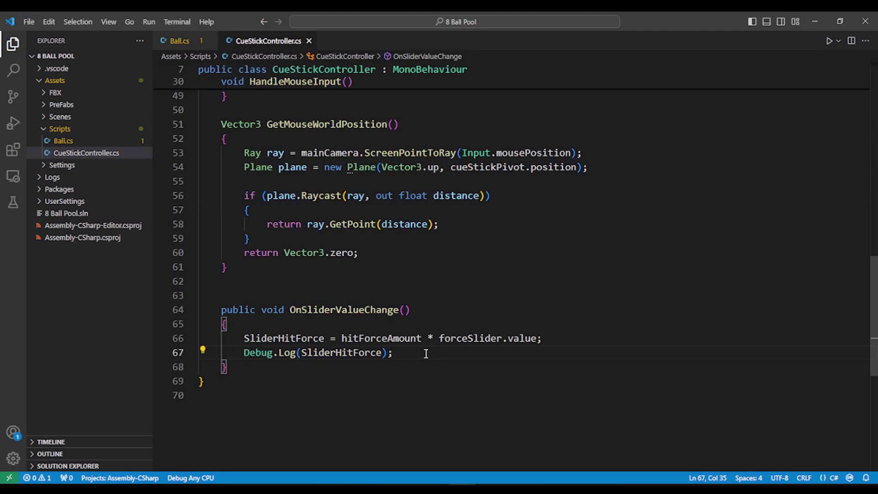
key("ctrl+shift+k")
left_click(579, 339)
Add an empty void PullBackStick() method below OnSliderValueChange
left_click(252, 360)
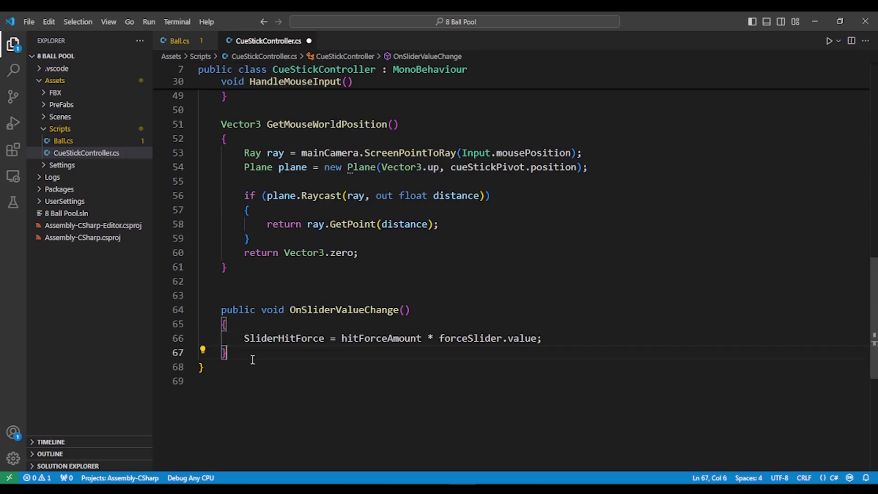
key("Return")
key("Return")
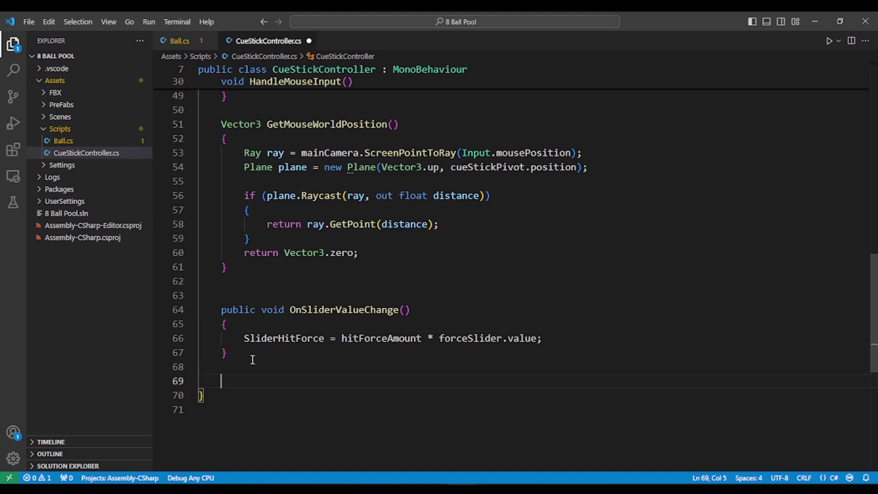
type("void ")
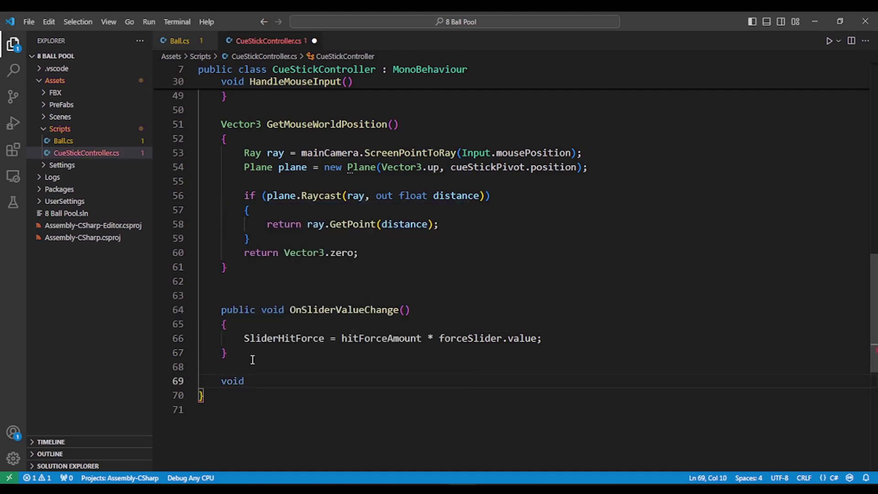
type("PullBa")
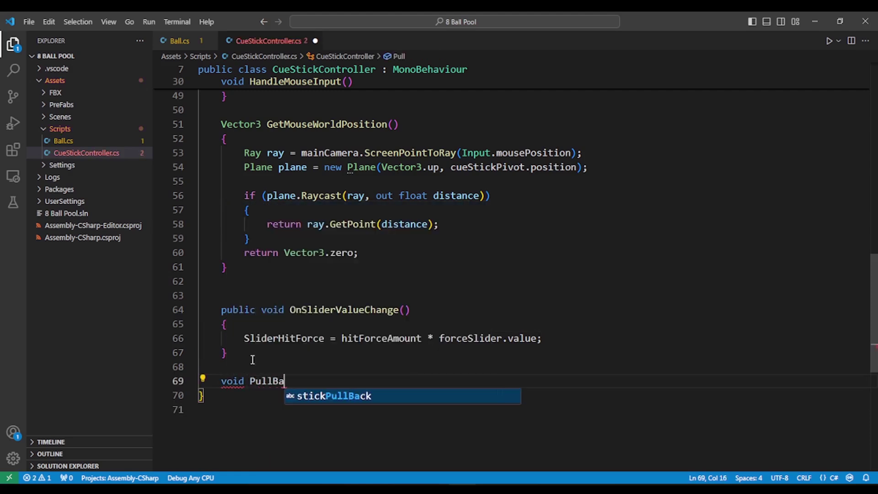
type("ckSti")
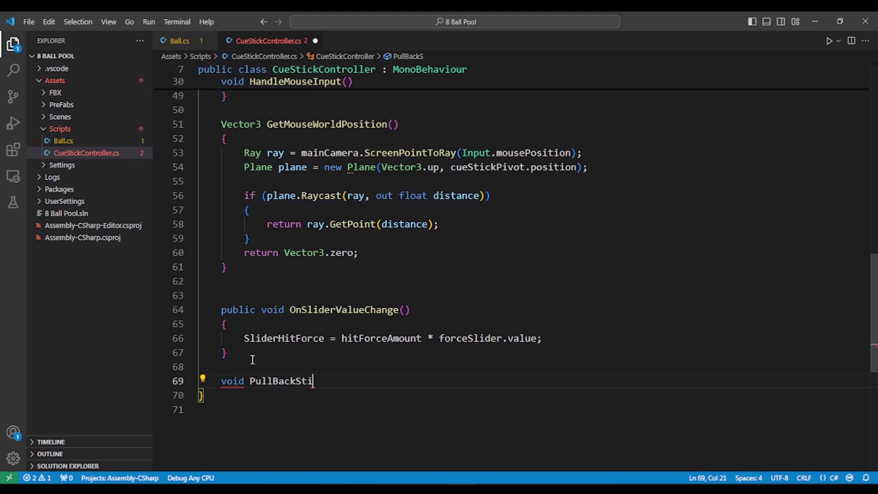
type("ck(")
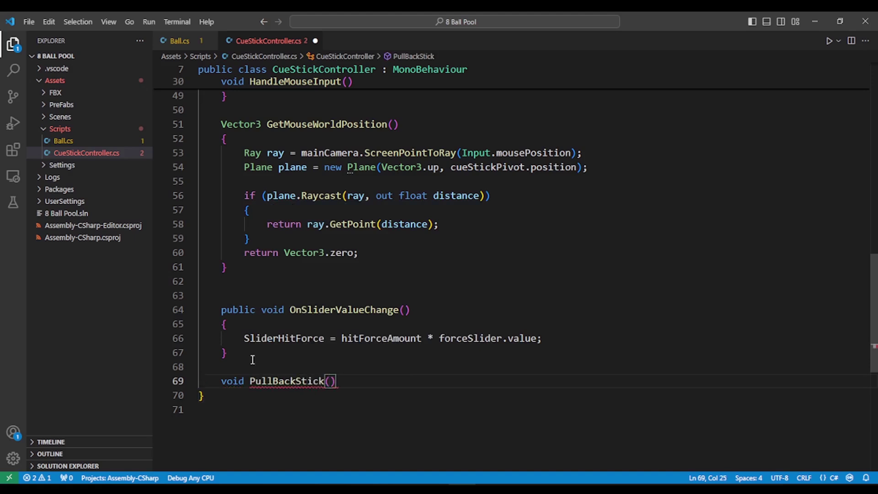
key("Return")
type("{")
key("Return")
scroll(246, 312, "down", 3)
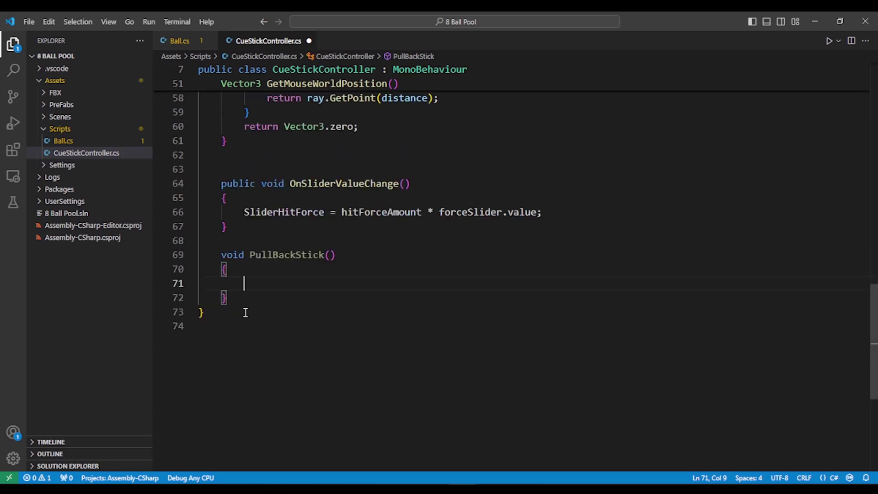
scroll(268, 290, "up", 1)
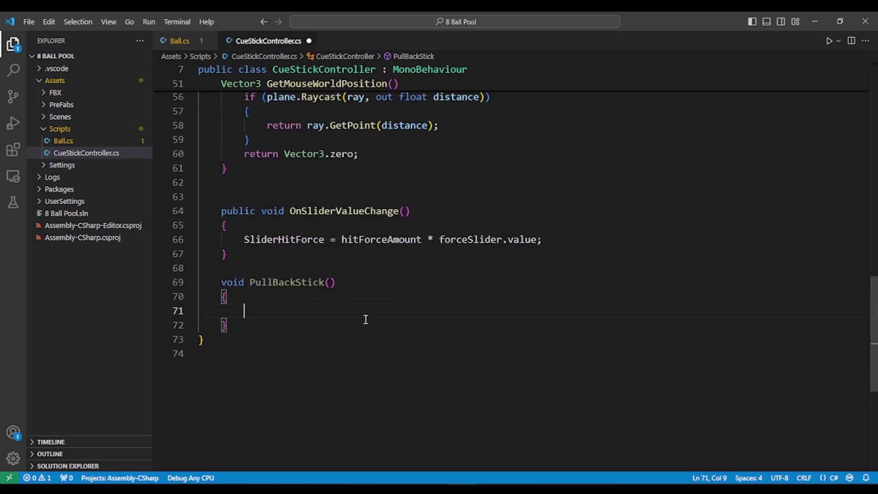
Begin an if condition in PullBackStick and rename SliderHitForce to sliderHitForce
type("if ")
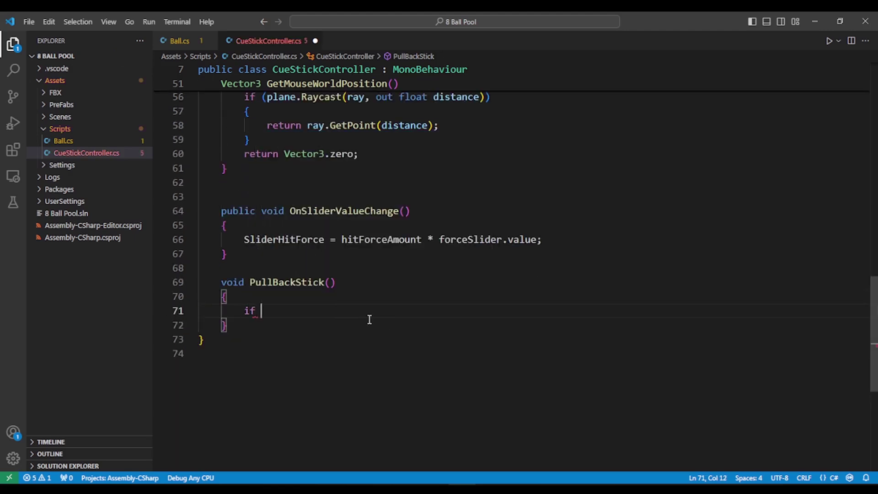
type("()")
type("s")
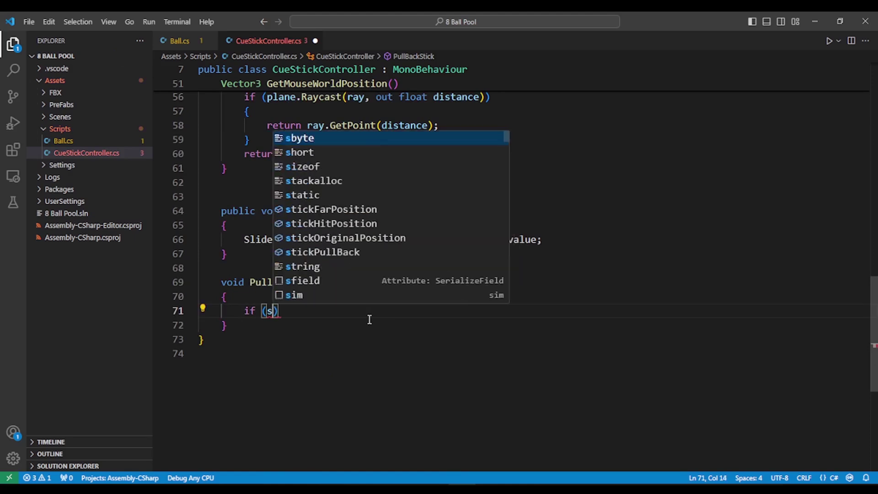
type("lider")
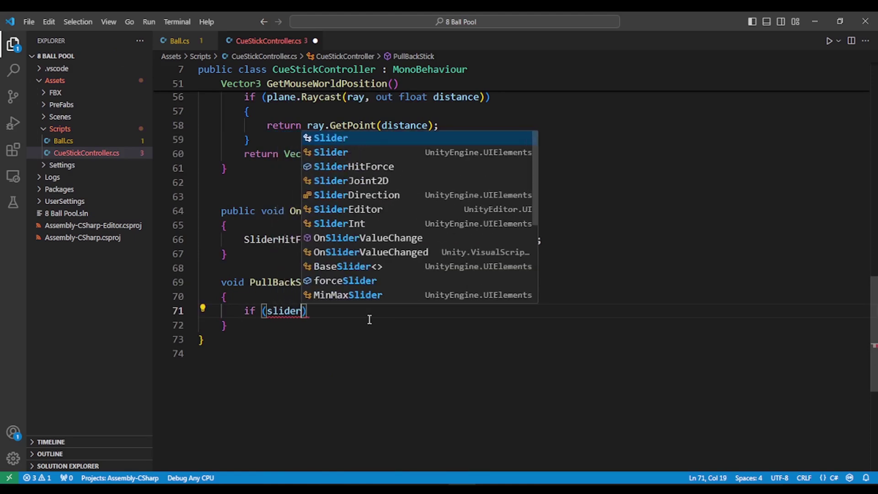
left_click(375, 167)
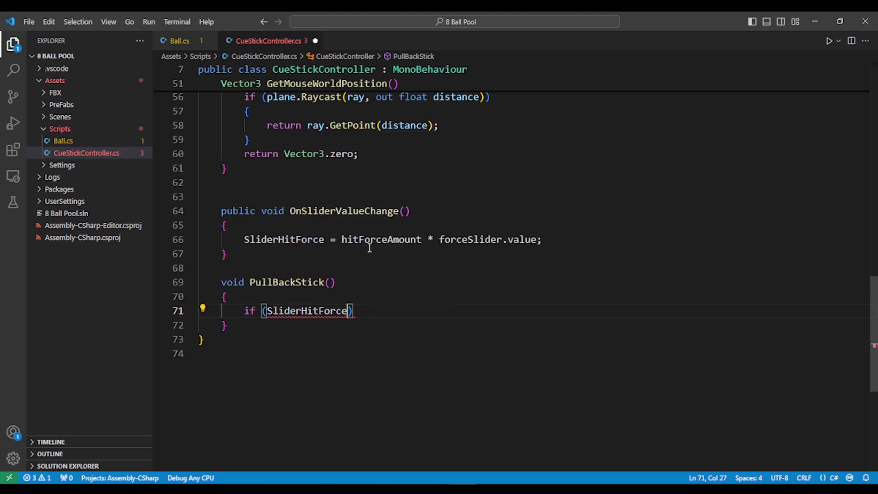
left_click(300, 240)
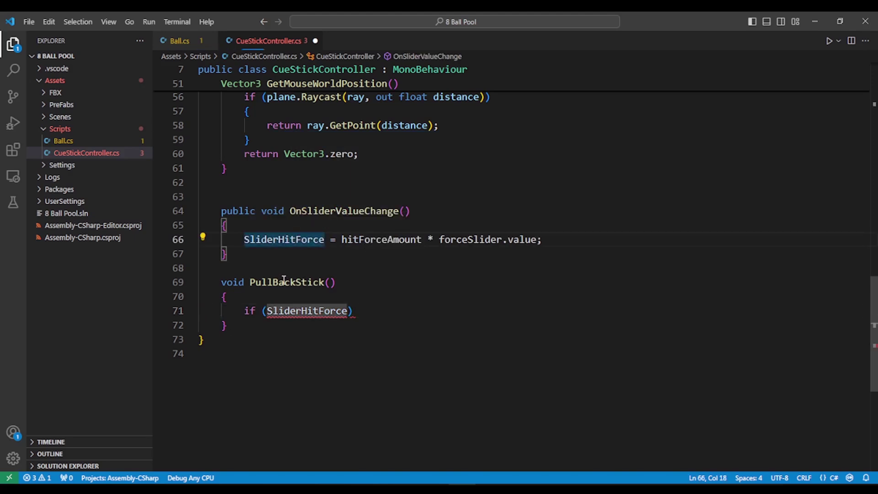
key("F2")
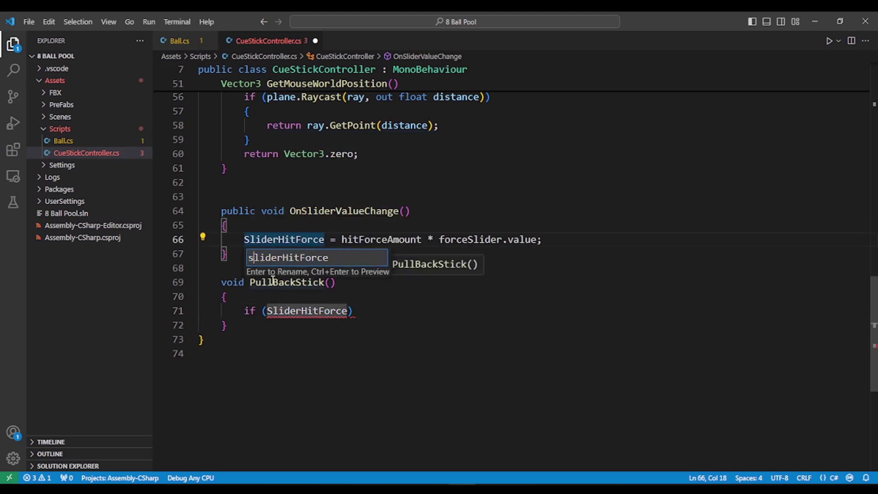
key("Escape")
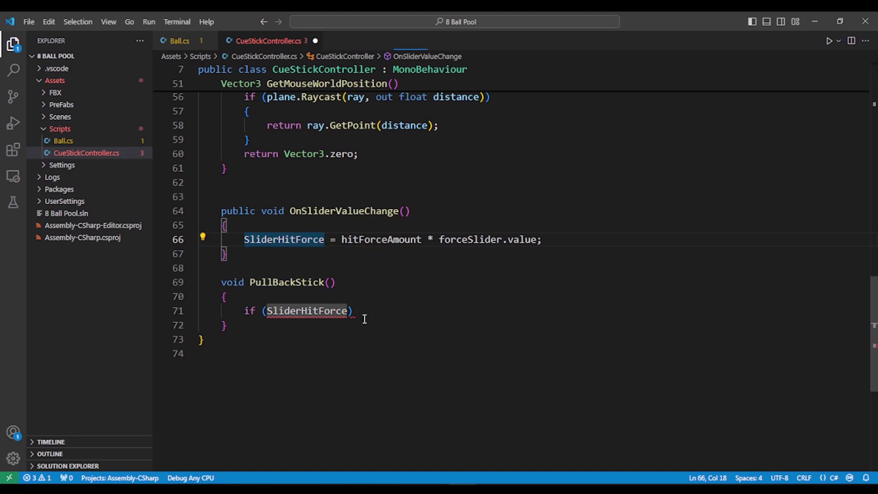
Complete the condition as 'sliderHitForce > 0' and open the if block's body
left_click(348, 311)
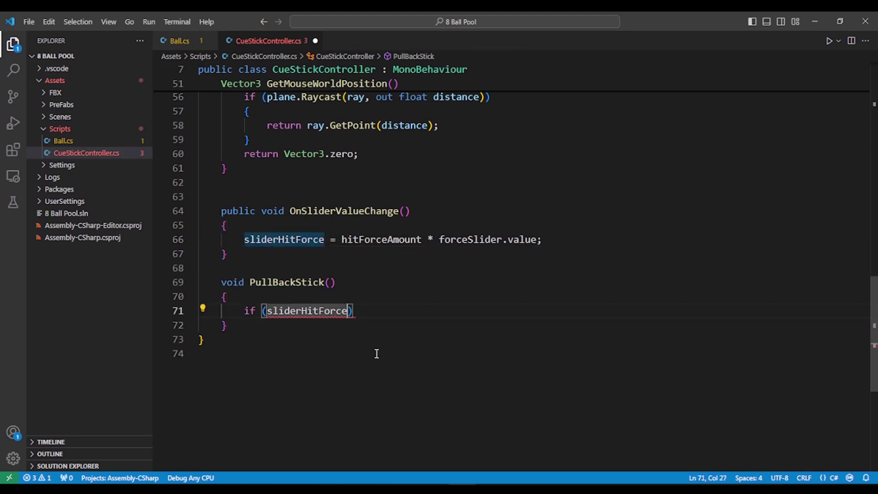
type("> 0")
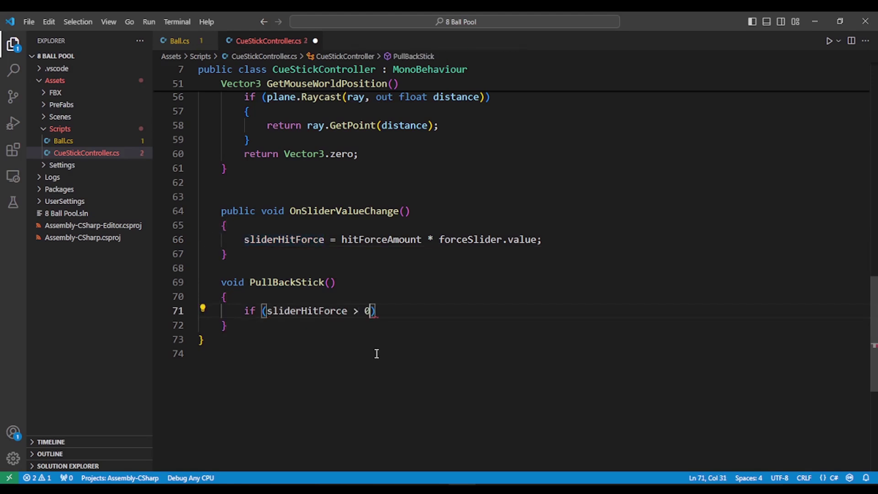
key("Return")
type("{")
key("Return")
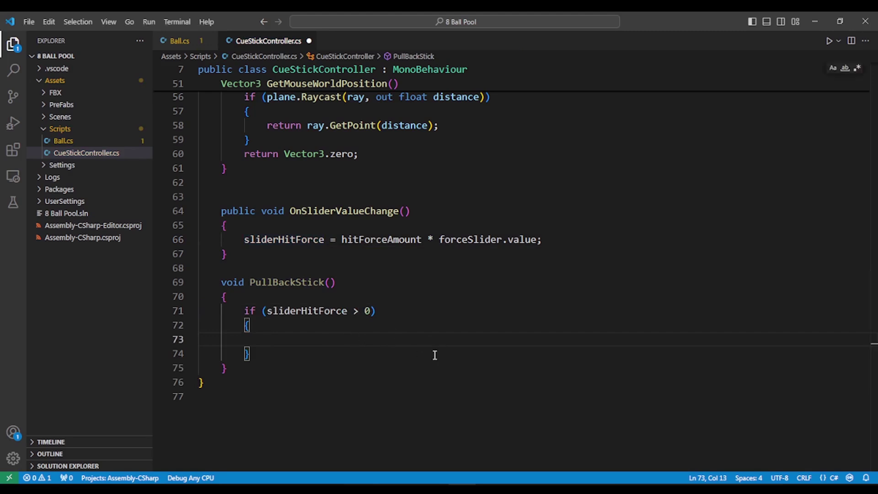
type("stick")
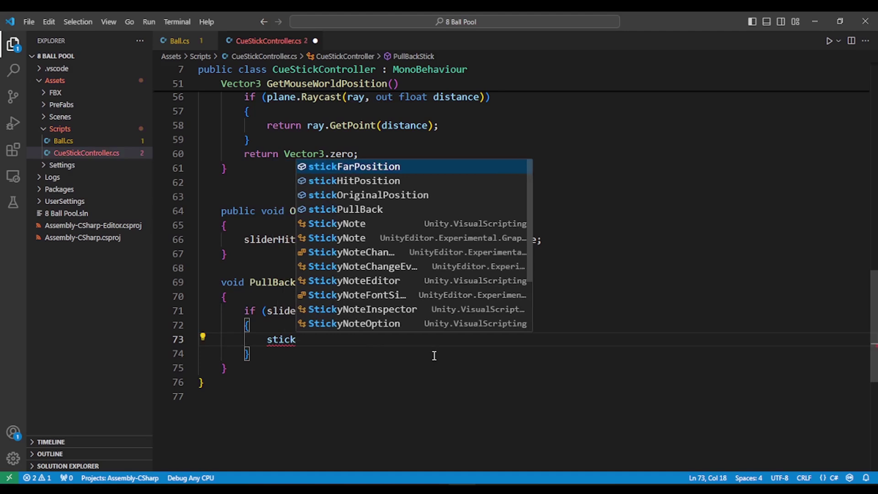
key("Down")
key("Down")
key("Down")
key("Down")
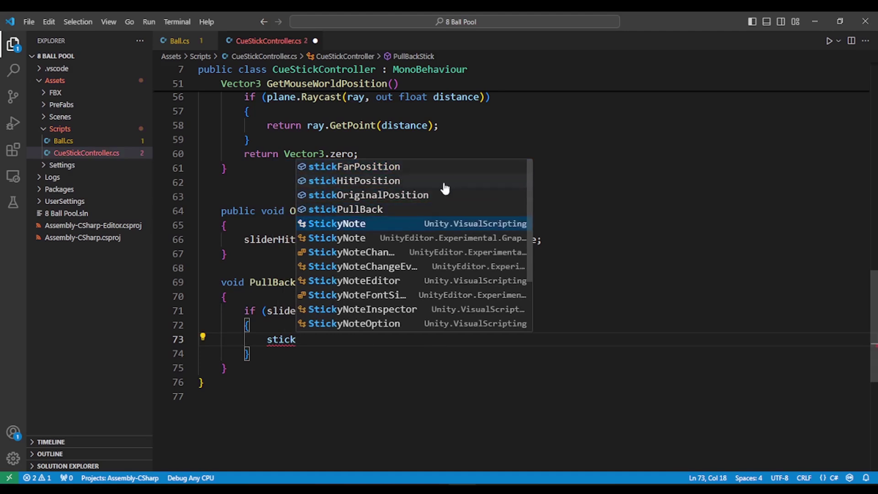
type("tran")
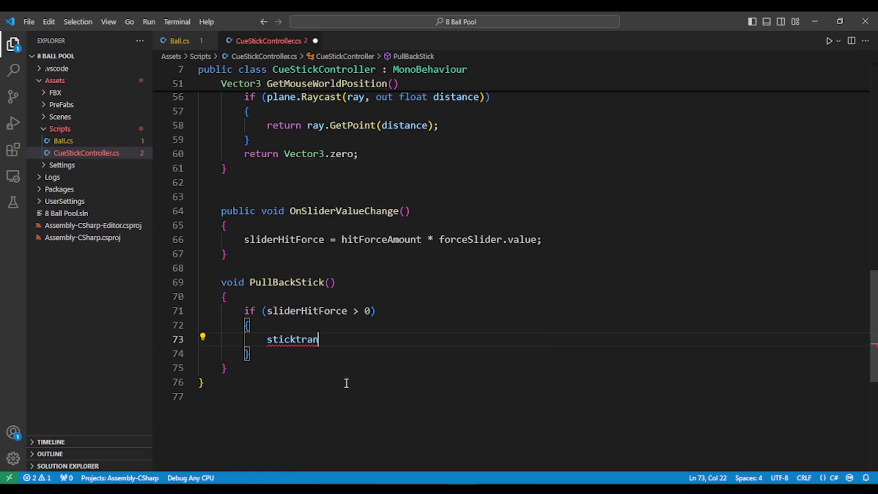
scroll(346, 383, "up", 4)
scroll(325, 298, "up", 10)
scroll(325, 298, "up", 3)
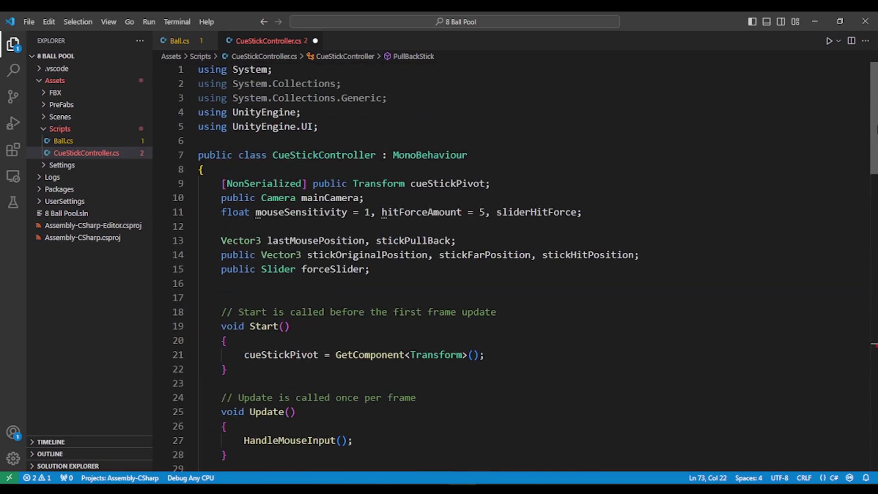
Declare stickTransform alongside cueStickPivot in the field declaration on line 9
left_click(506, 181)
type(", ")
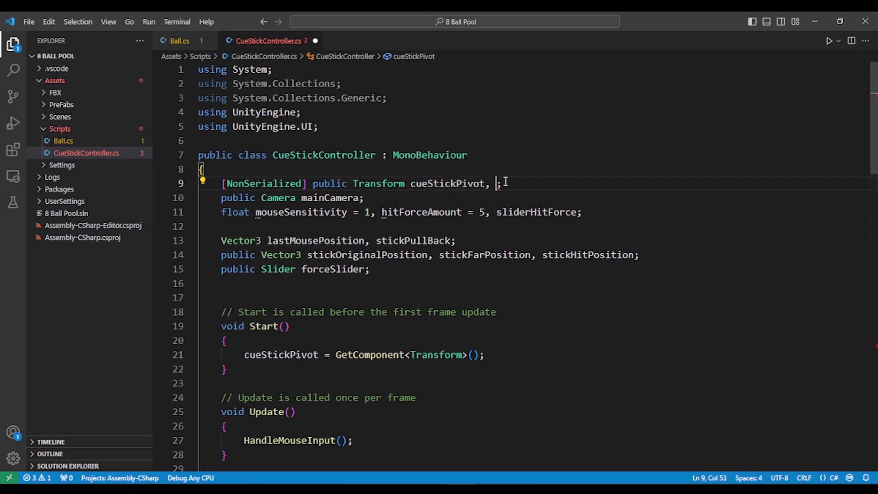
type("st")
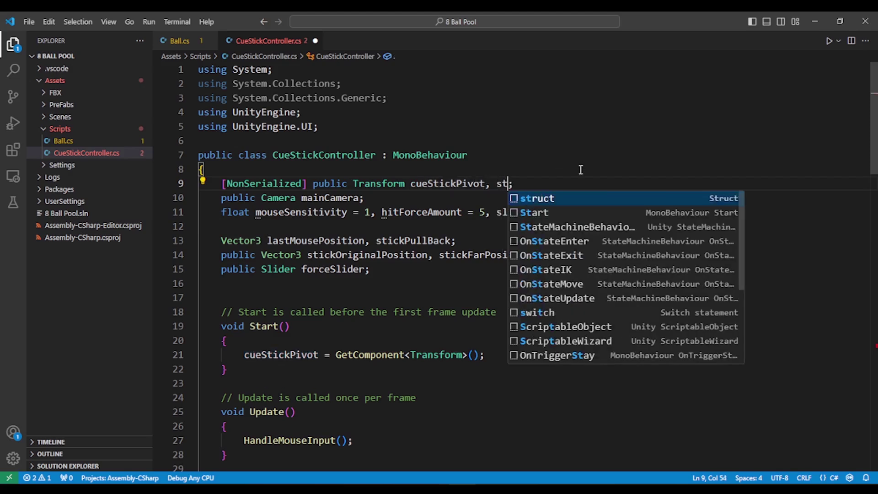
type("ick")
type("Trans")
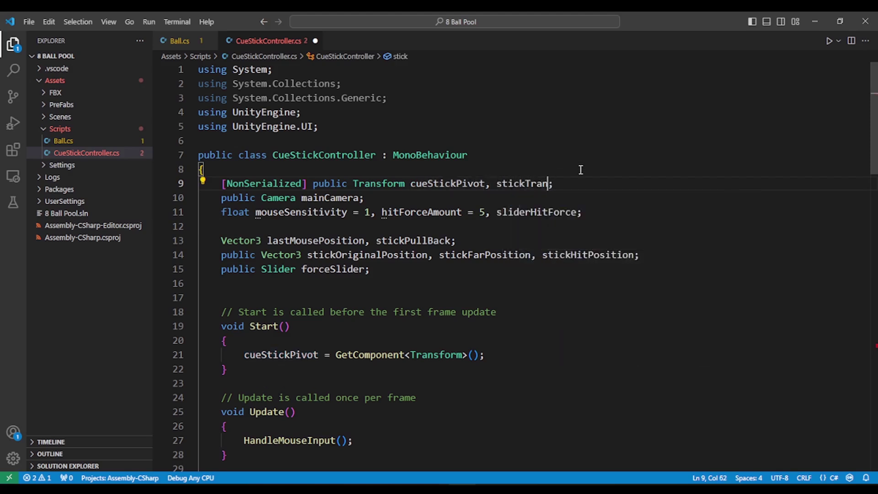
type("for")
type("m")
left_click(529, 194)
double_click(522, 183)
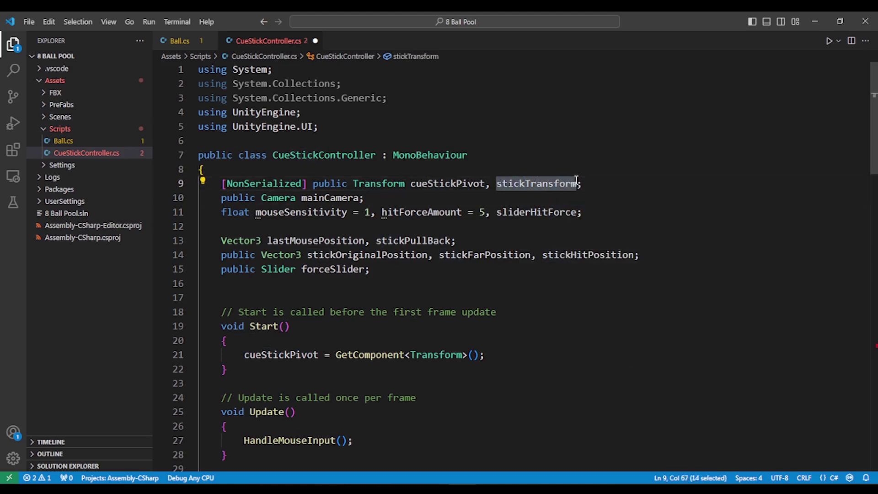
Add a new line after the cueStickPivot = GetComponent<Transform>() assignment in Start
left_click(508, 357)
scroll(535, 316, "down", 1)
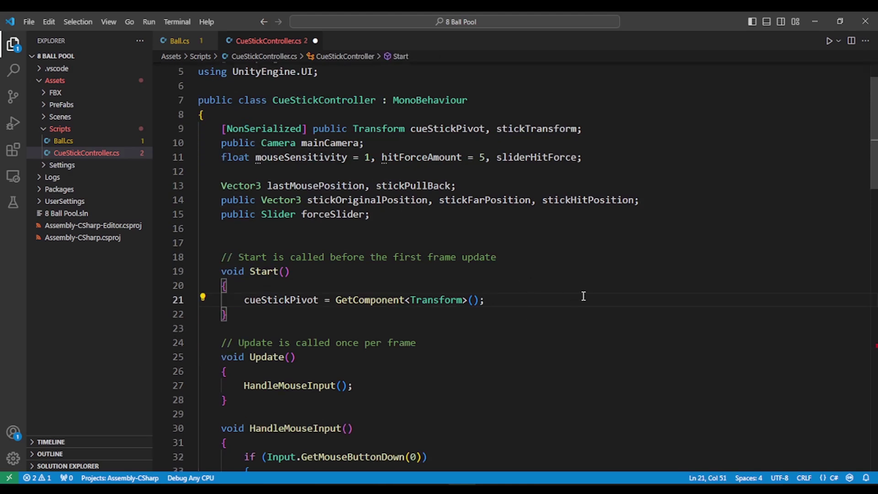
left_click(284, 300)
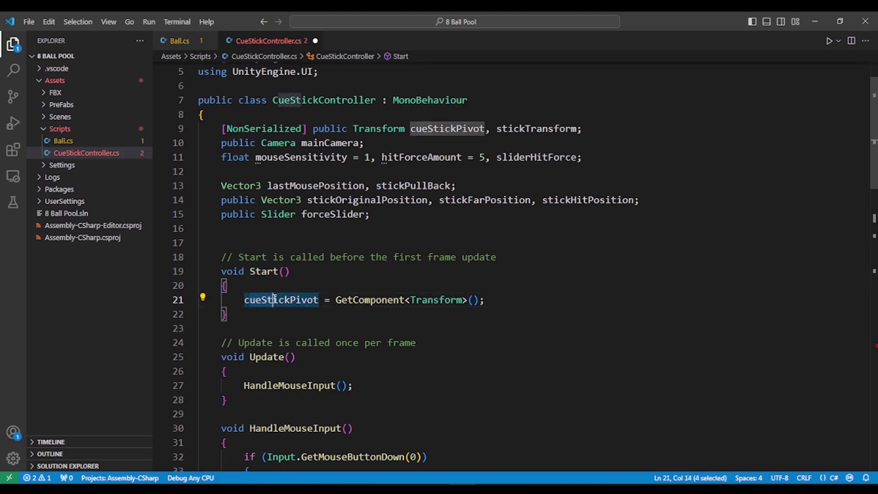
left_click_drag(250, 301, 312, 302)
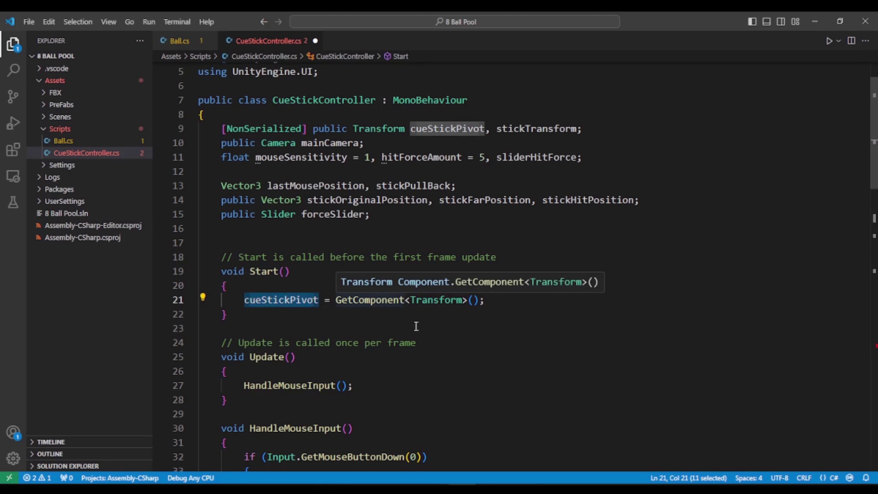
left_click(525, 131)
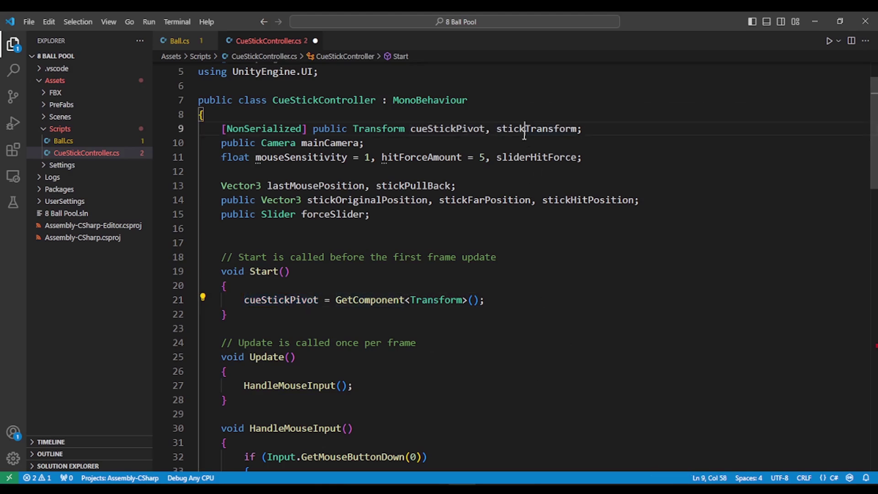
left_click(276, 299)
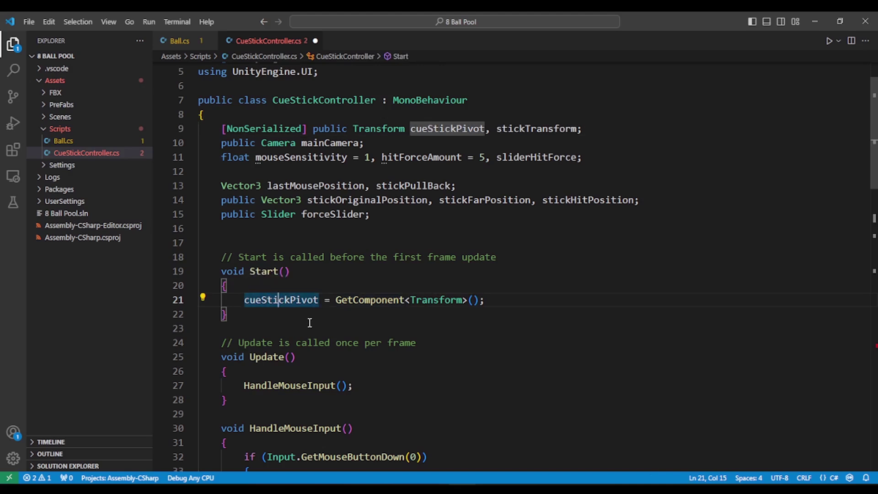
key("End")
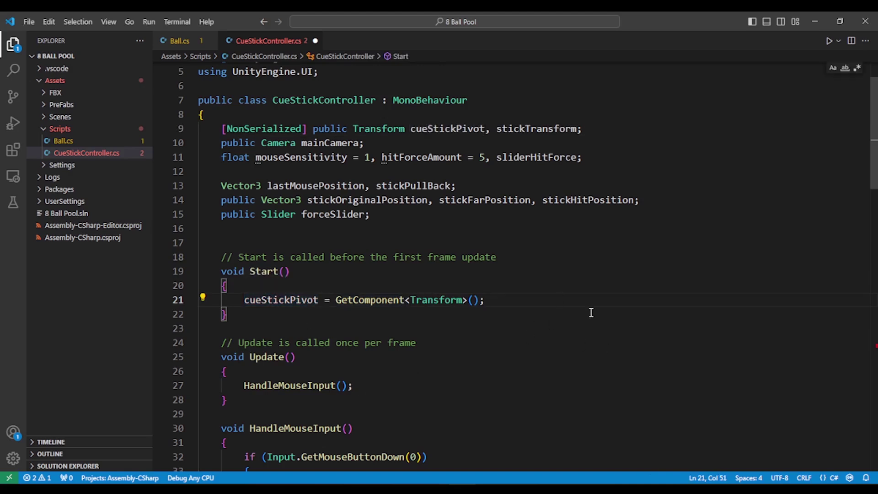
key("Return")
Write stickTransform = cueStickPivot.transform.GetChild(0); on the new line in Start
type("s")
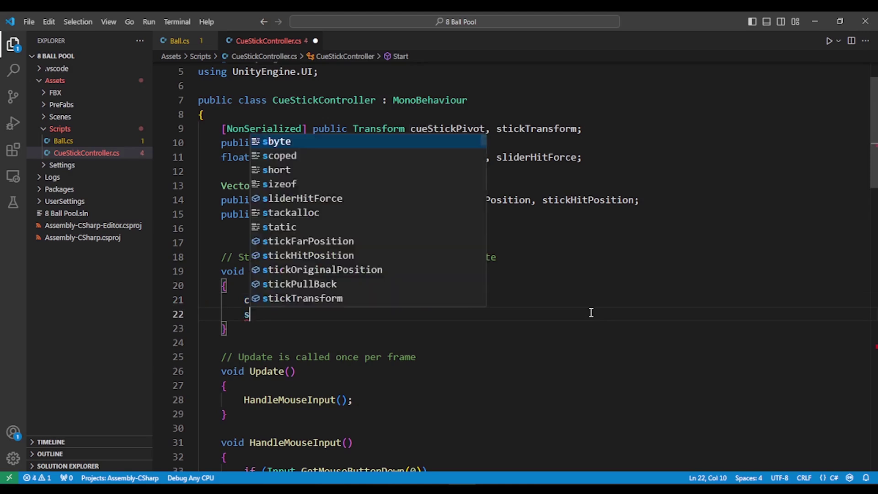
type("tick")
key("Down")
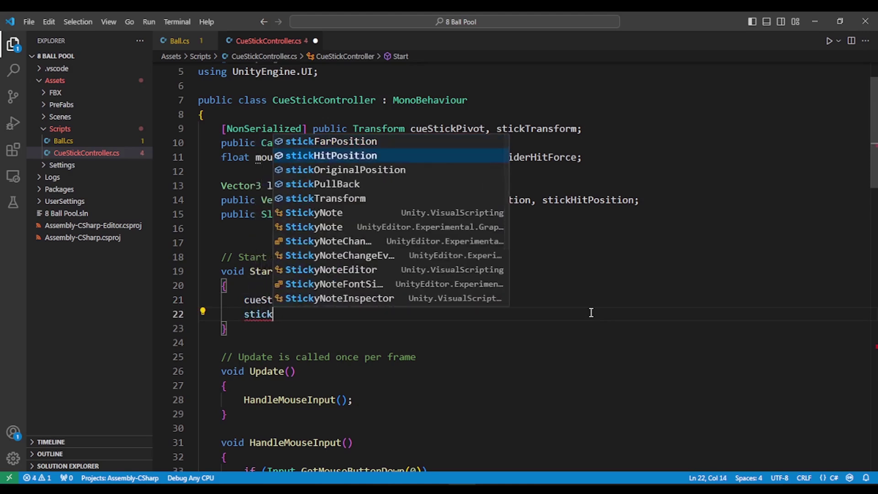
key("Down")
key("Down")
key("Down")
key("Return")
type("= ")
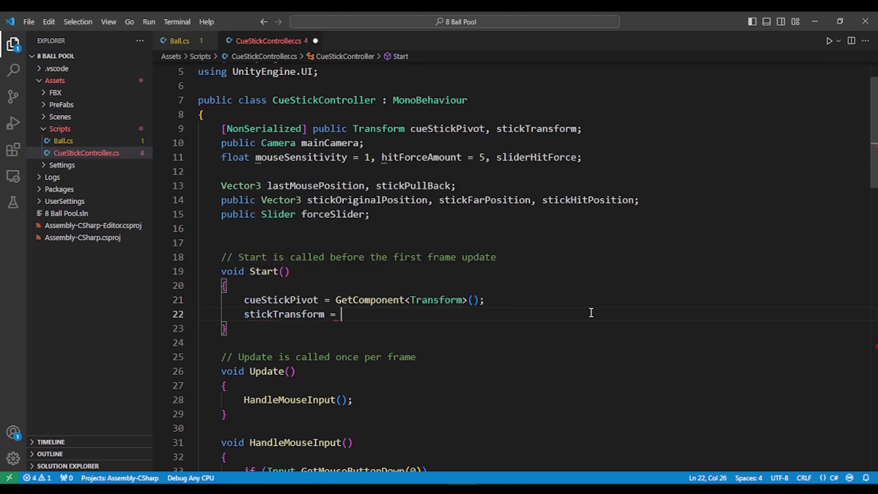
type("cu")
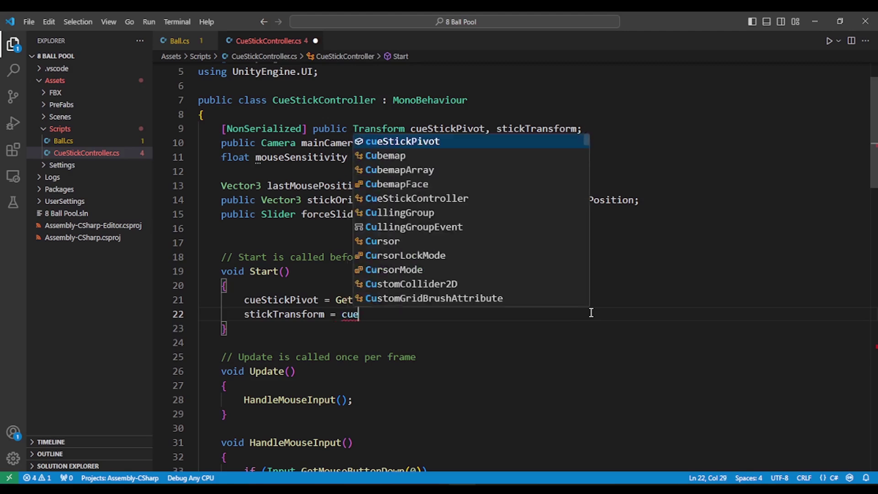
type("e")
key("Return")
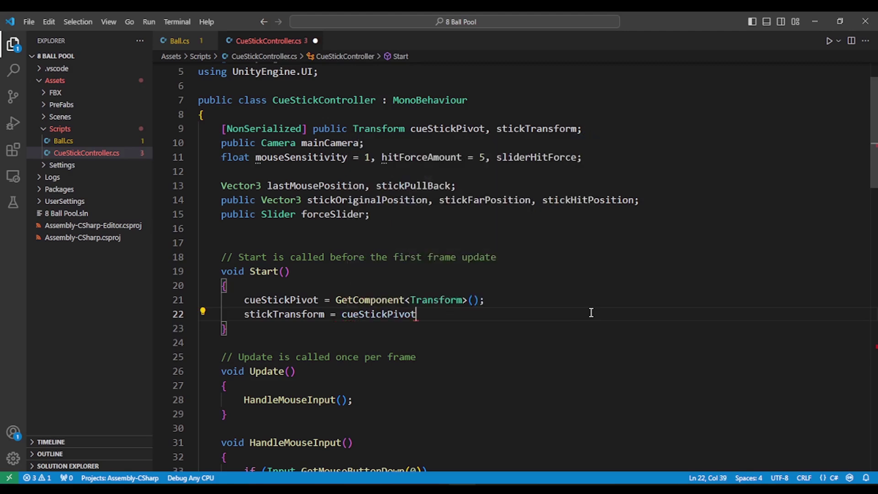
type(".tra")
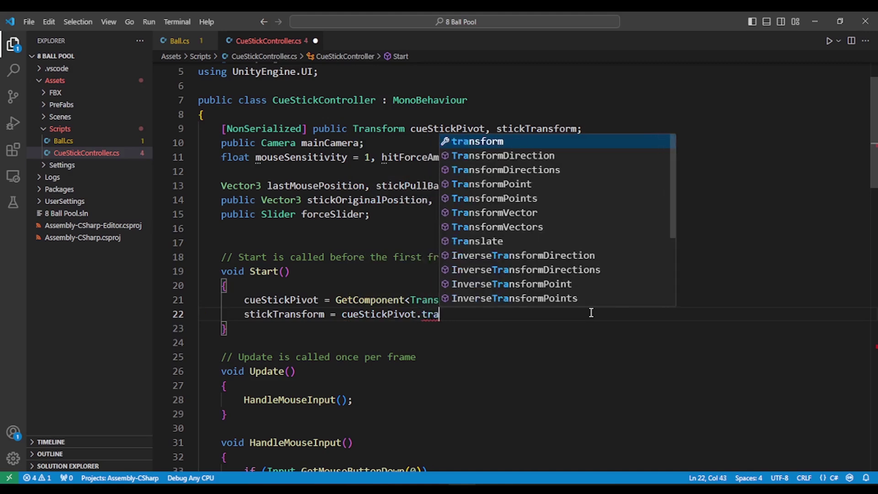
type("n")
key("Return")
type(".")
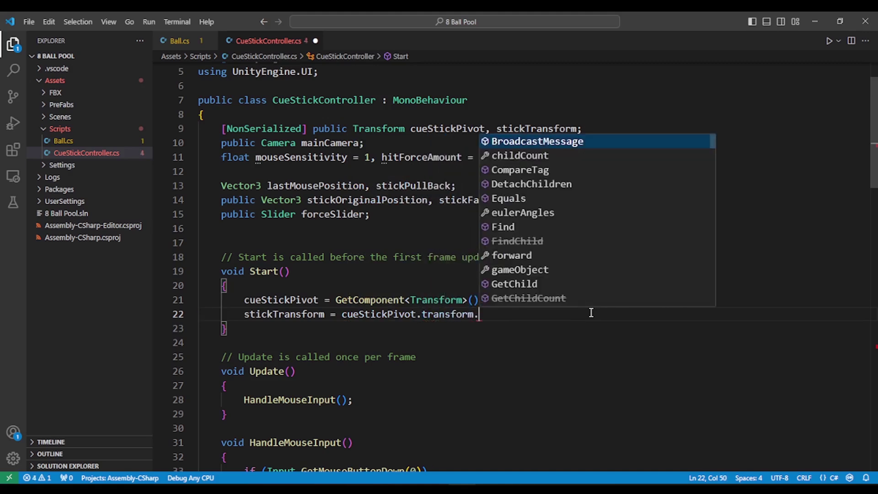
type("Get")
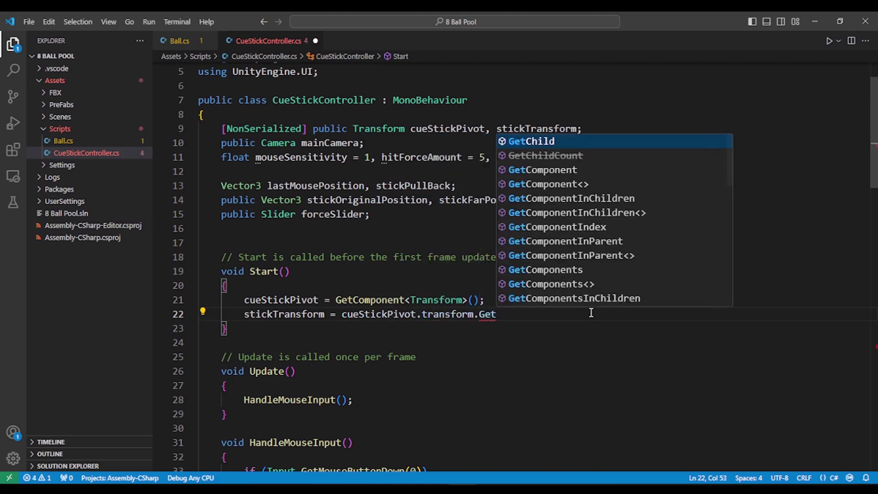
key("Return")
type("()")
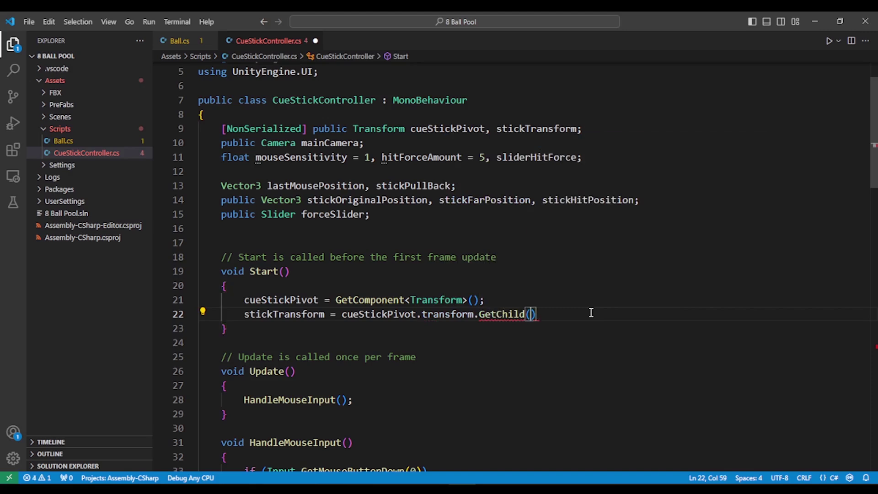
type("0")
type(");")
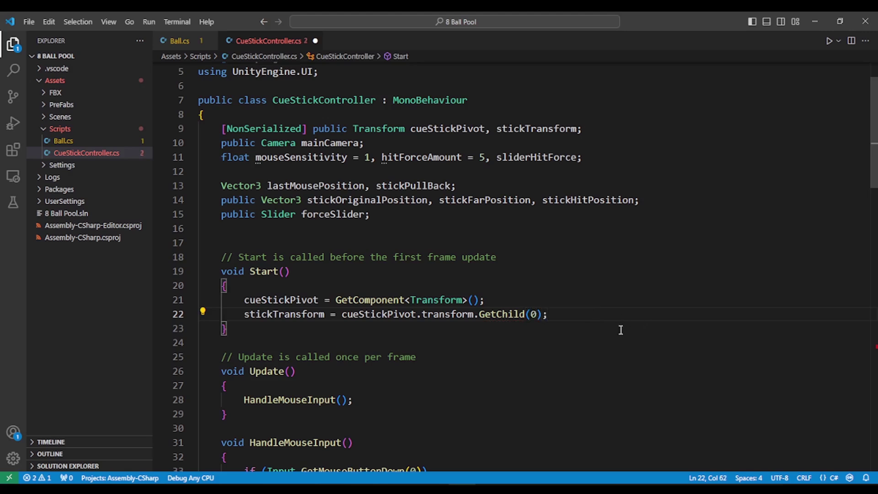
key("Left")
key("Left")
key("shift+Left")
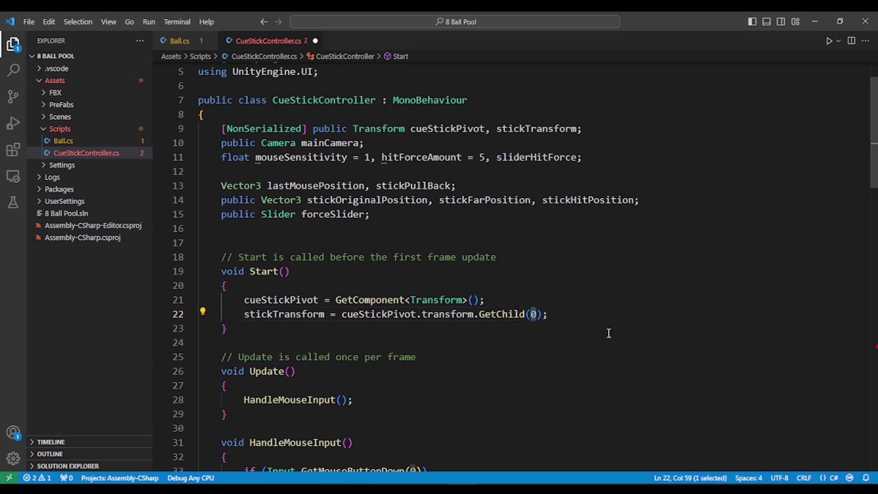
key("alt+Tab")
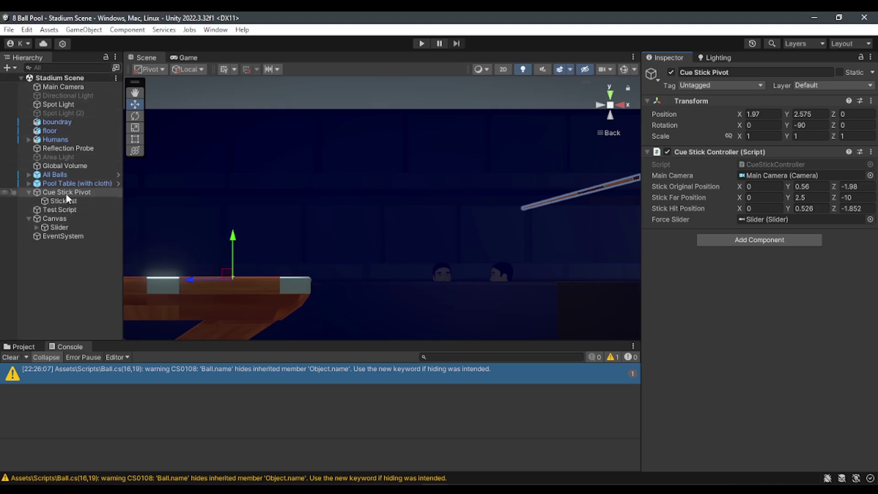
Select Cue Stick Pivot, then its child Stick 1st, to inspect it in the Inspector
left_click(66, 193)
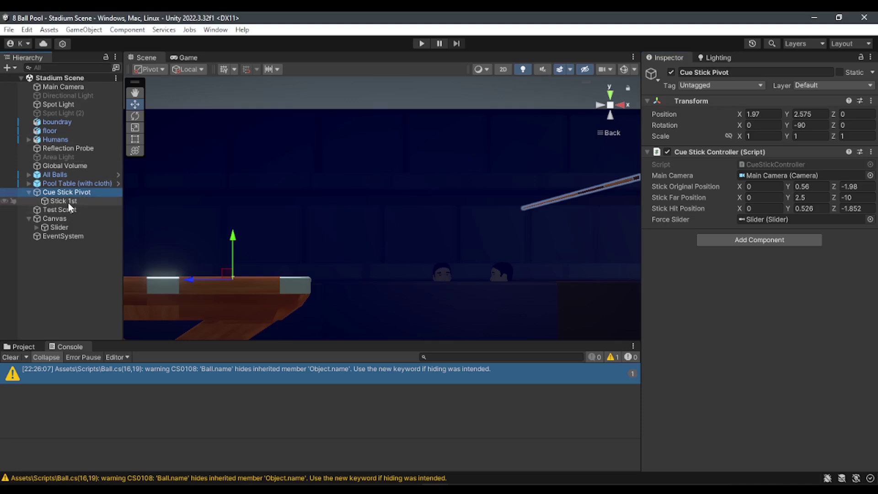
left_click(68, 202)
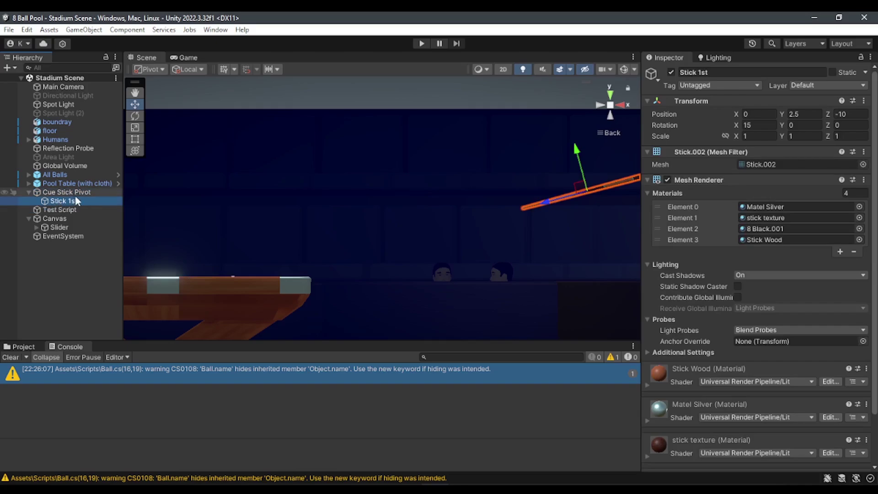
key("alt+Tab")
Delete transform.GetChild(0) from the stickTransform assignment on line 22
left_click_drag(551, 313, 347, 313)
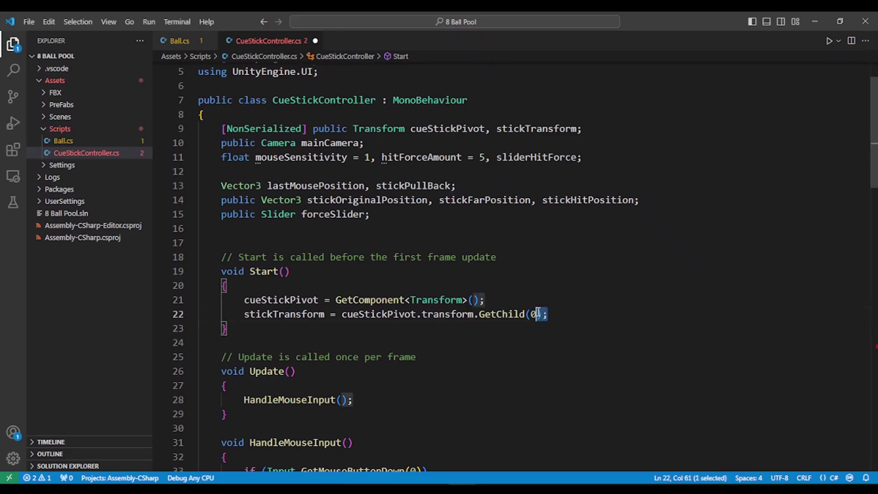
left_click(515, 348)
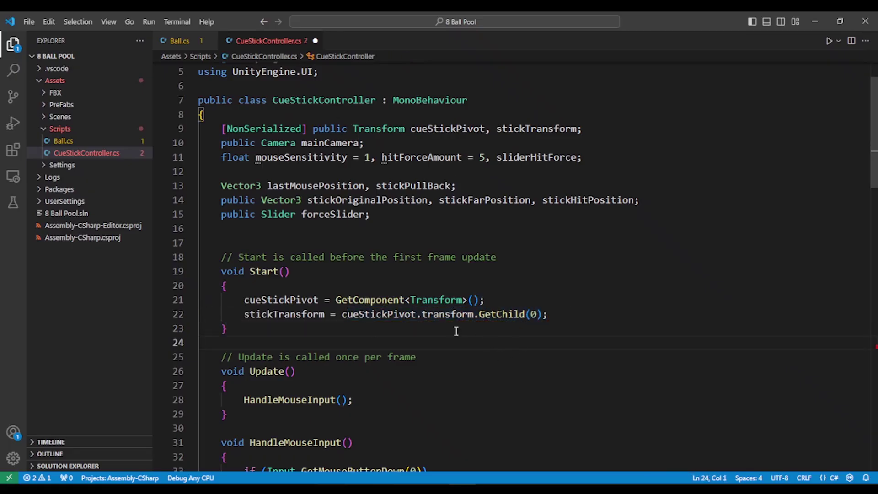
left_click_drag(342, 313, 554, 314)
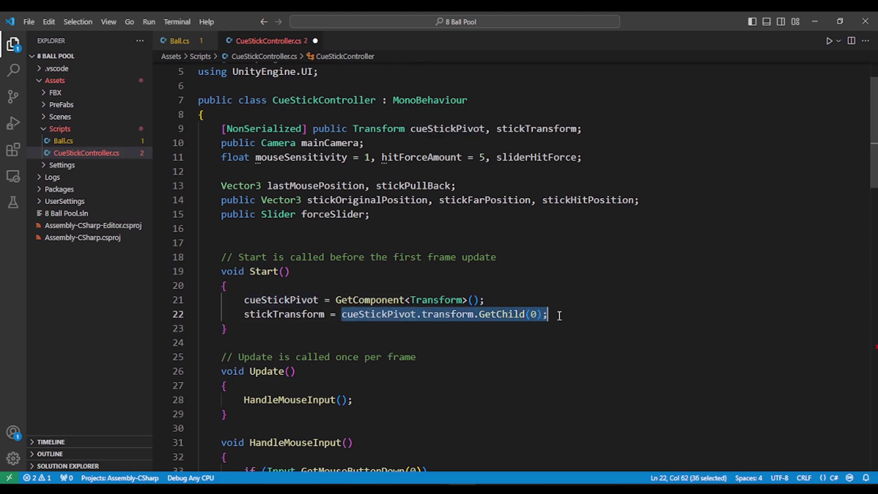
left_click(457, 371)
left_click_drag(422, 314, 542, 313)
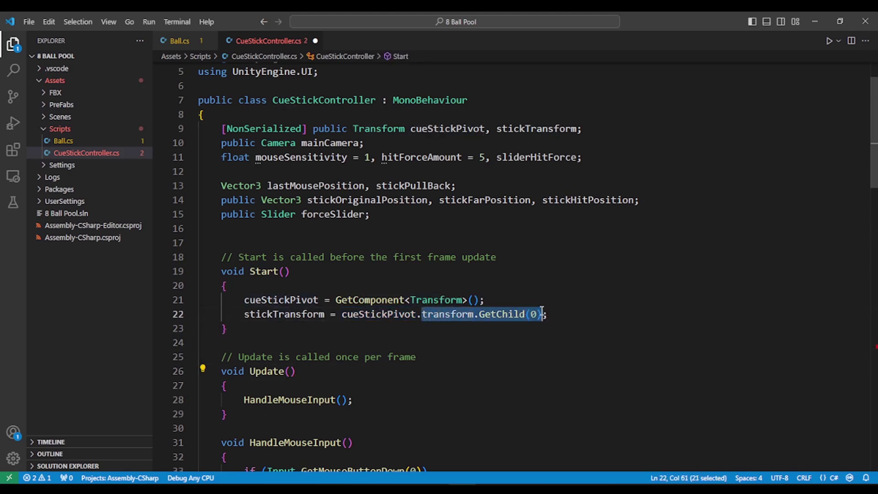
left_click(542, 353)
left_click_drag(484, 300, 479, 314)
left_click(513, 329)
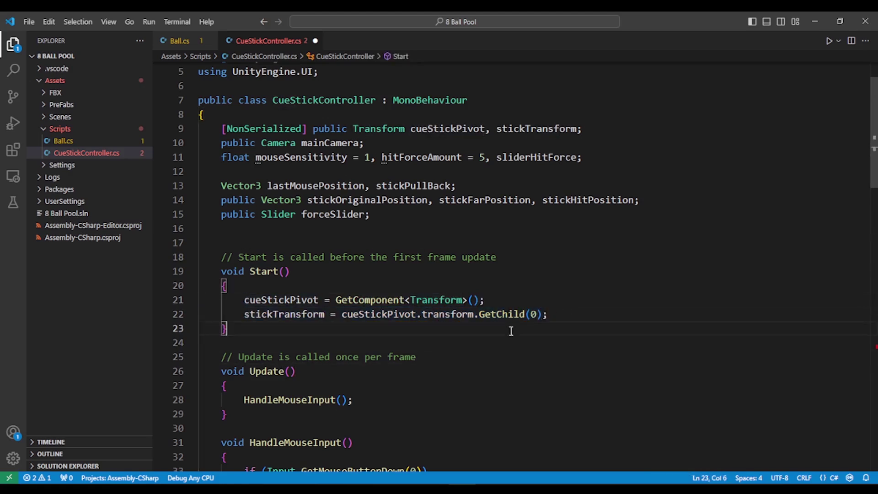
left_click(542, 314)
left_click_drag(549, 314, 244, 314)
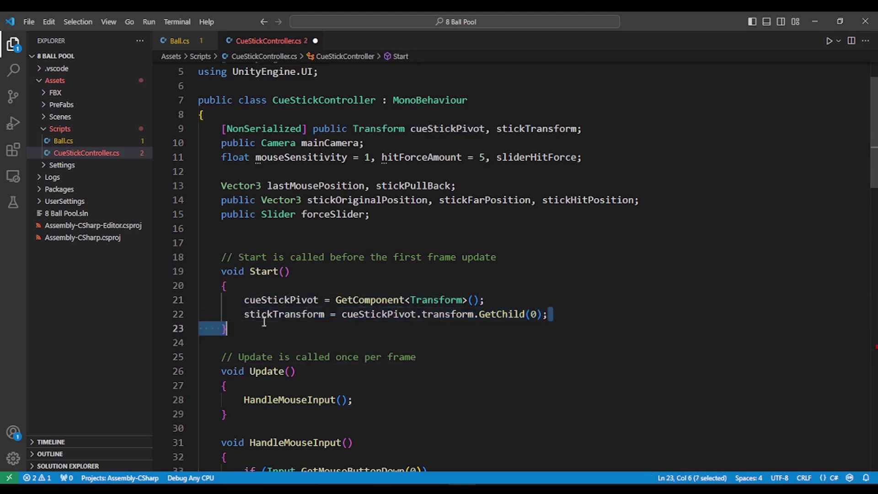
left_click(376, 356)
left_click_drag(422, 314, 542, 313)
key("ctrl+c")
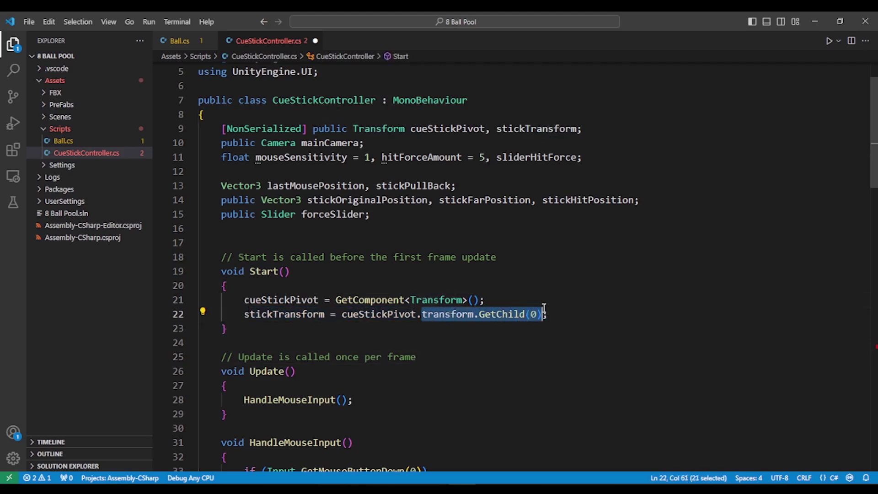
key("BackSpace")
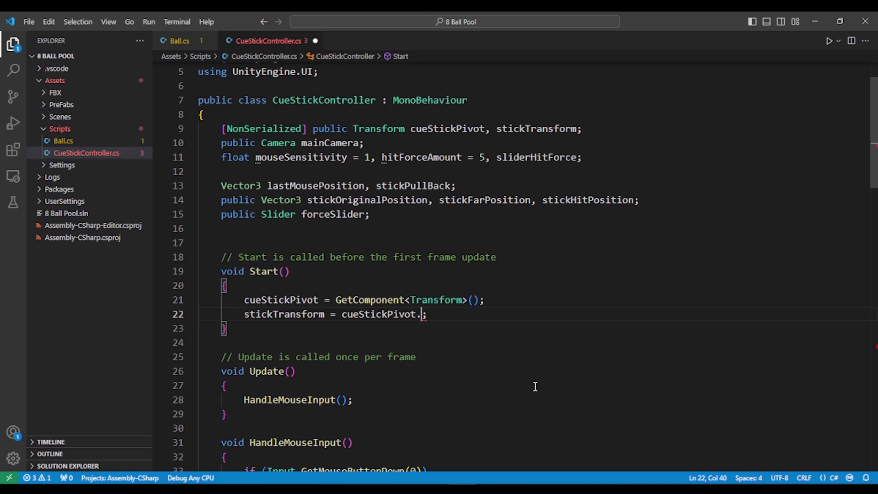
Replace it with GetComponentInChildren<Transform>() and save the script
type("G")
type("et")
key("Down")
key("Down")
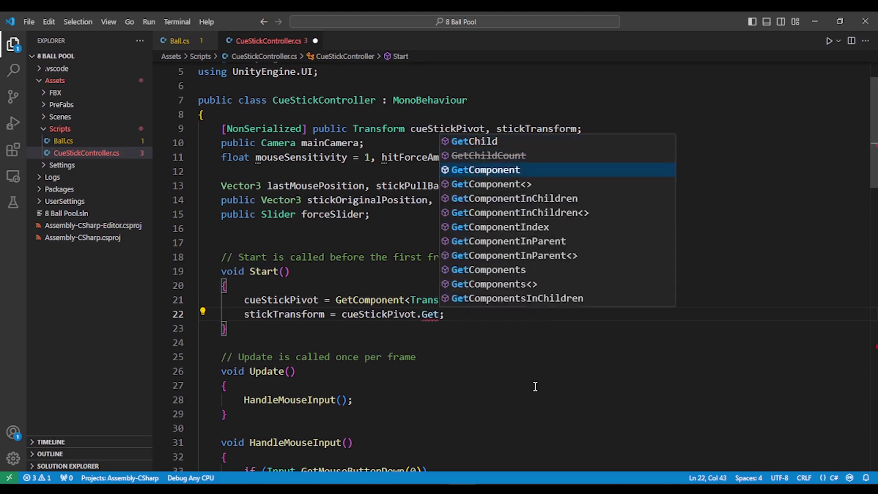
key("Return")
type("<>")
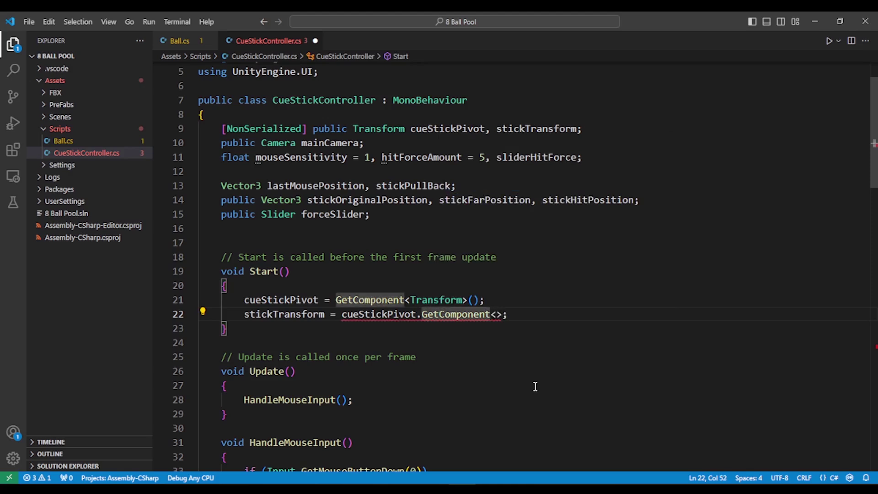
type("In")
key("Return")
key("Right")
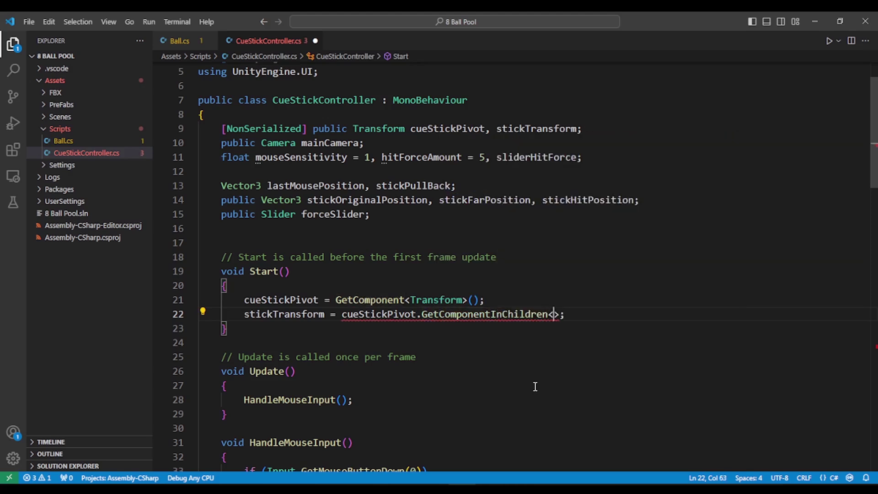
type("Tra")
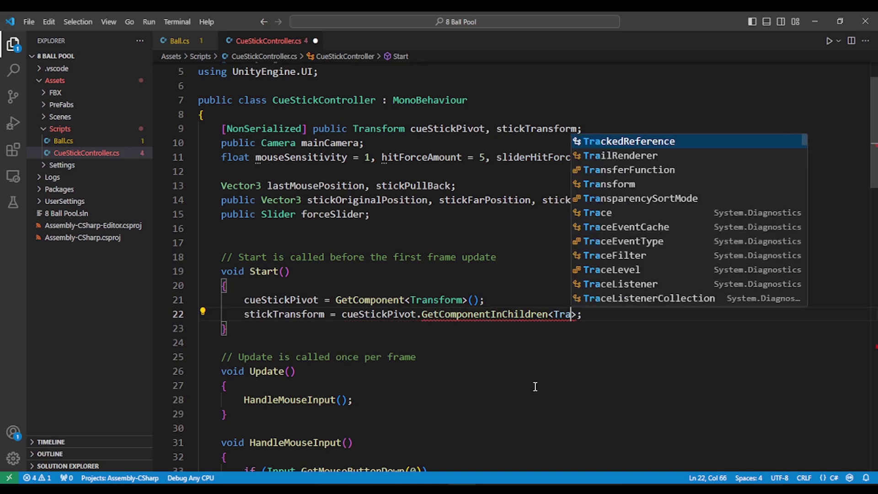
key("Down")
key("Down")
key("Down")
key("Return")
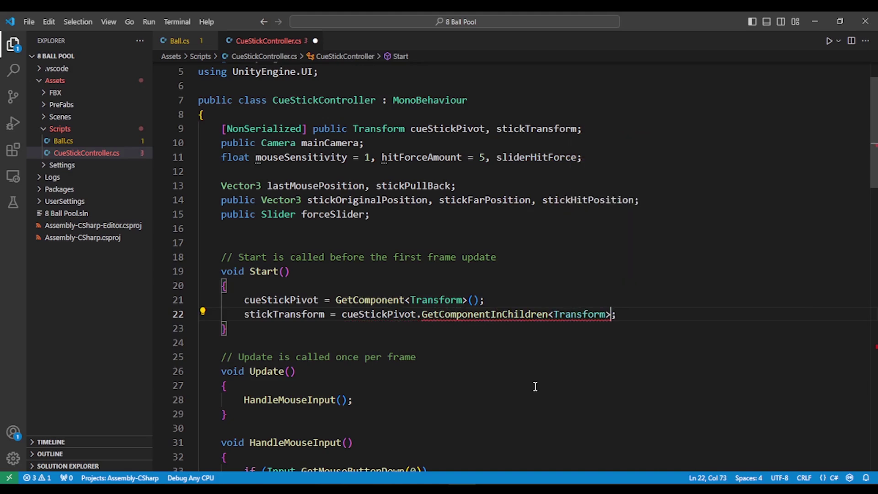
type("(")
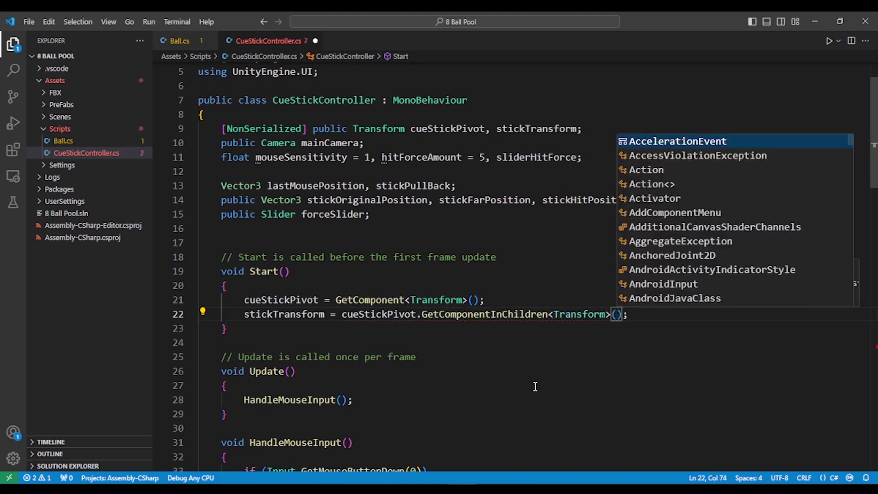
key("Escape")
left_click(535, 387)
key("ctrl+s")
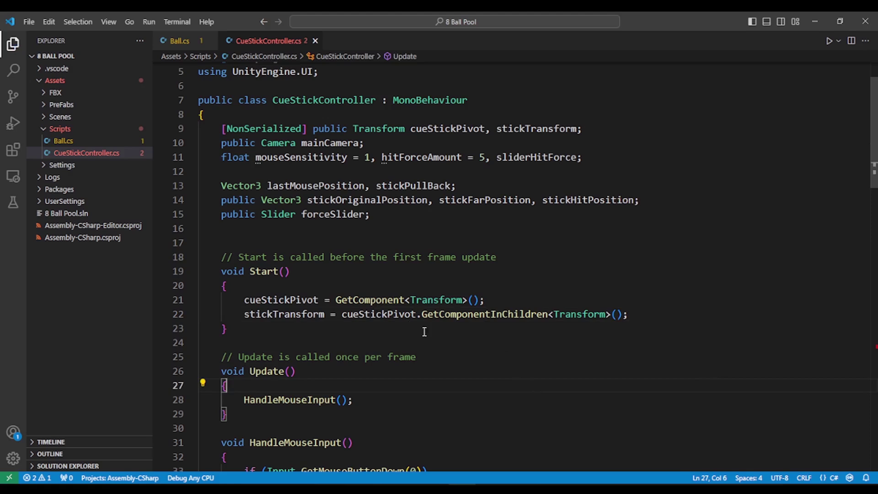
Review the new stickTransform = cueStickPivot.GetComponentInChildren<Transform>() statement on line 22
left_click(403, 316)
left_click(670, 314)
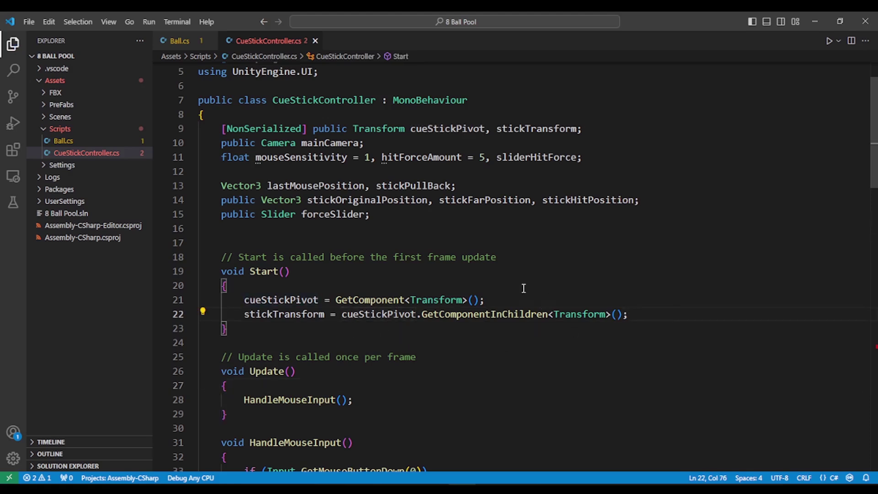
left_click_drag(630, 314, 236, 309)
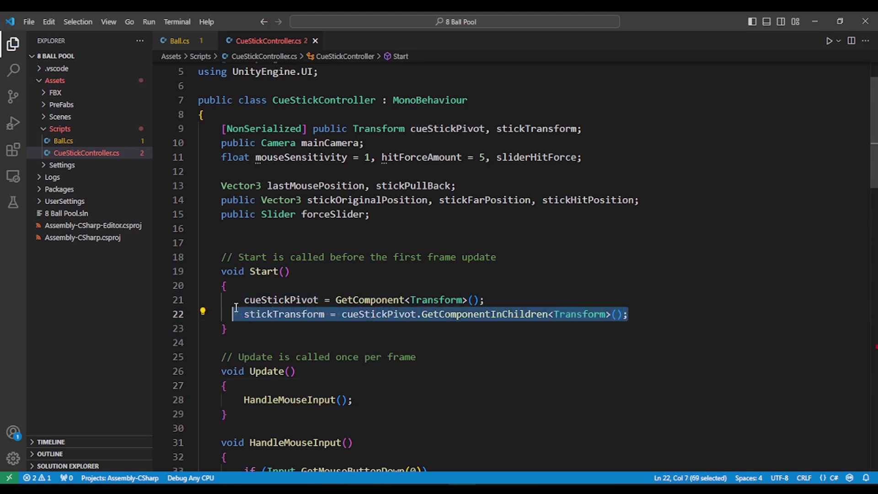
left_click(404, 355)
left_click(348, 316)
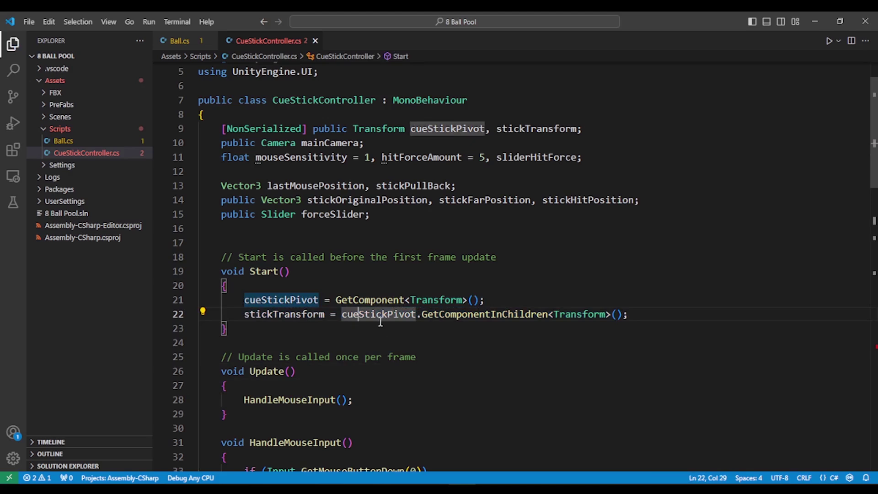
left_click(420, 326)
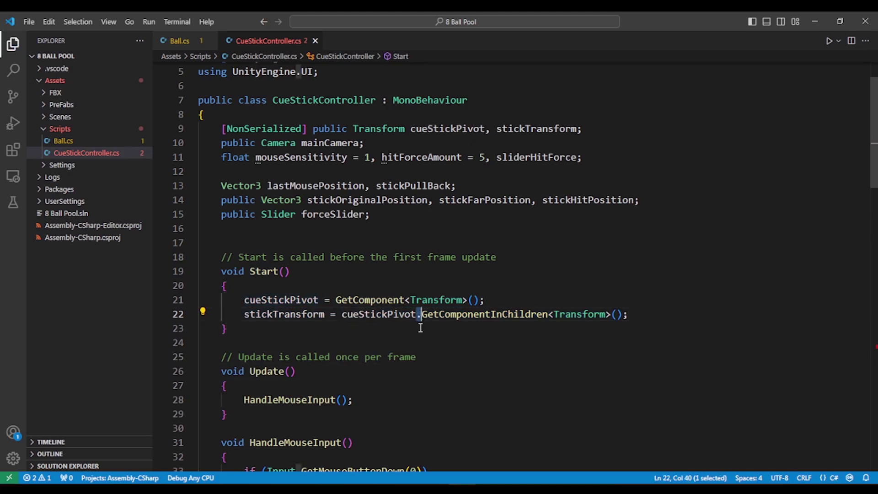
left_click_drag(421, 314, 549, 315)
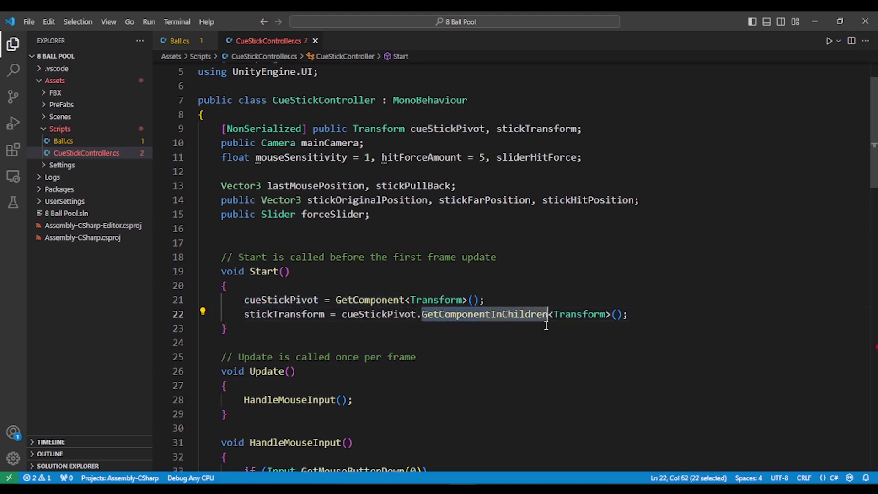
left_click(458, 356)
left_click(467, 325)
double_click(458, 314)
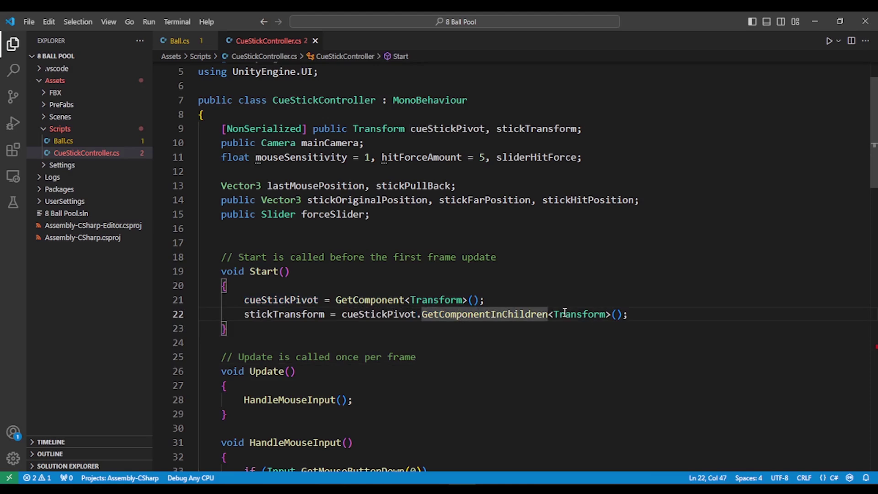
left_click(558, 314)
left_click(584, 347)
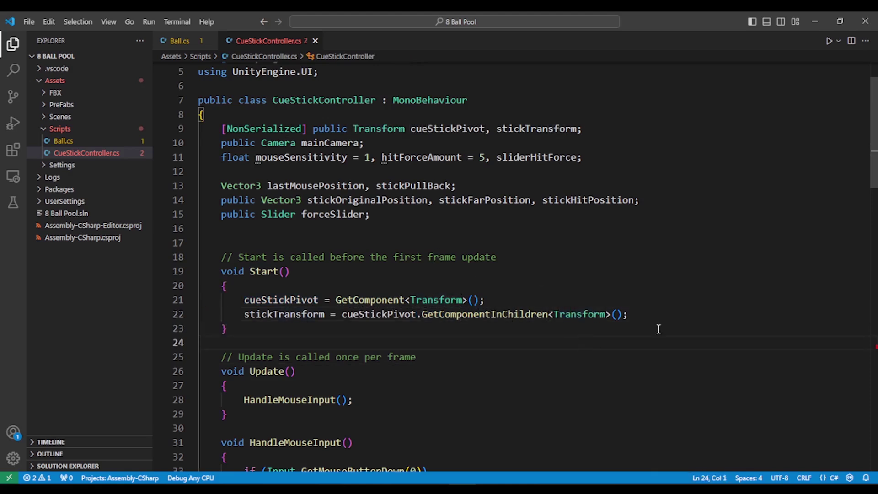
left_click(640, 314)
left_click_drag(640, 314, 244, 314)
Read the CS1002 Console error, then select Cue Stick Pivot to view its Cue Stick Controller
key("alt+Tab")
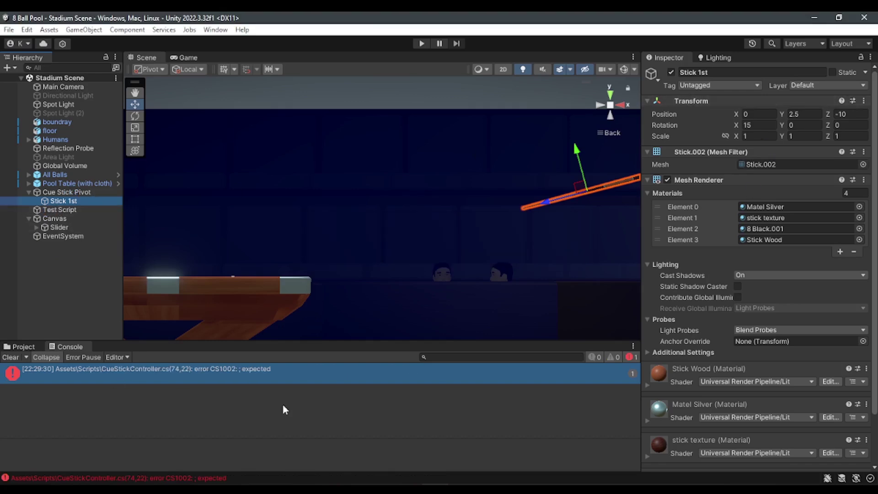
key("alt+Tab")
key("alt+Tab")
left_click(47, 193)
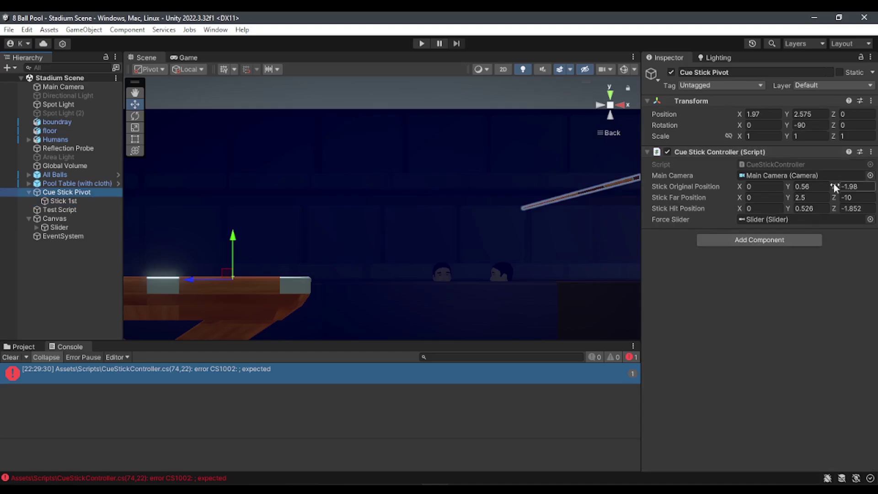
key("alt+Tab")
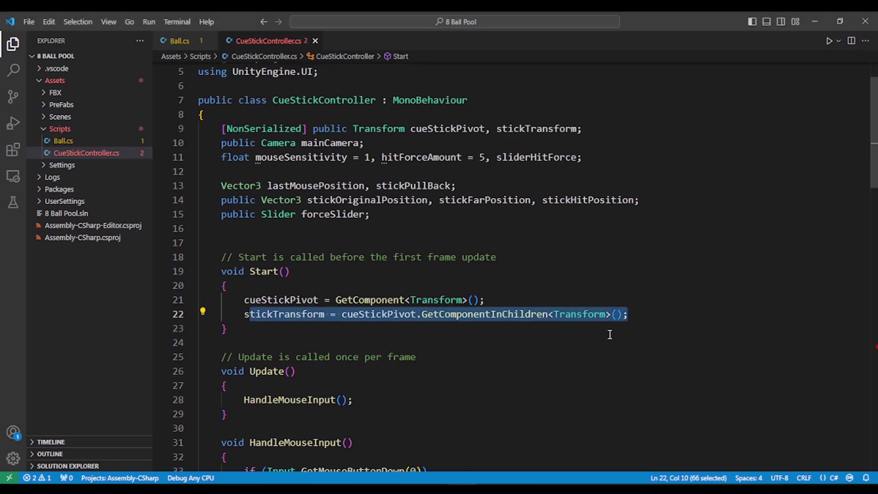
Restore line 22 to assign stickTransform from cueStickPivot.transform.GetChild(0)
key("ctrl+z")
key("BackSpace")
key("BackSpace")
key("BackSpace")
key("BackSpace")
key("BackSpace")
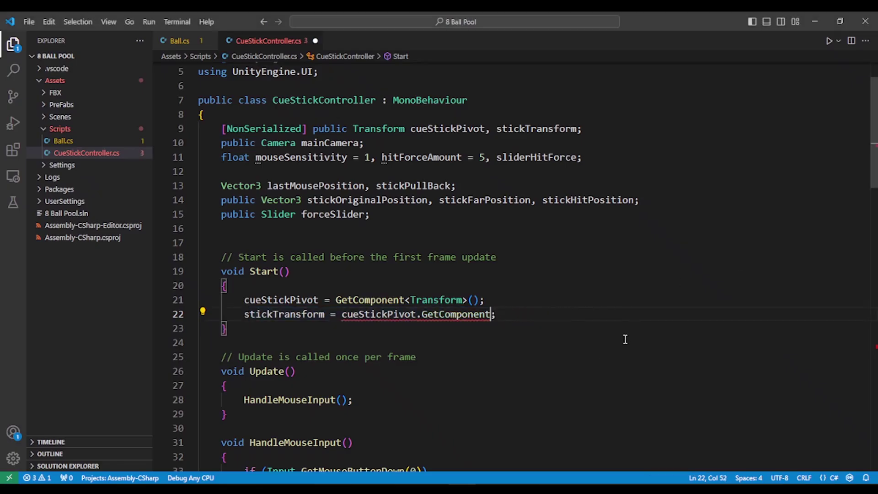
key("BackSpace")
key("BackSpace")
key("BackSpace")
key("BackSpace")
key("BackSpace")
key("BackSpace")
key("ctrl+v")
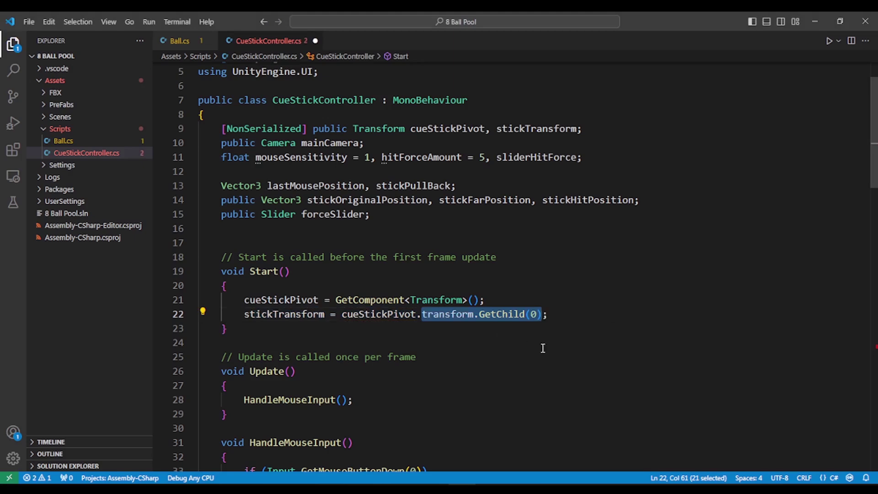
left_click(626, 311)
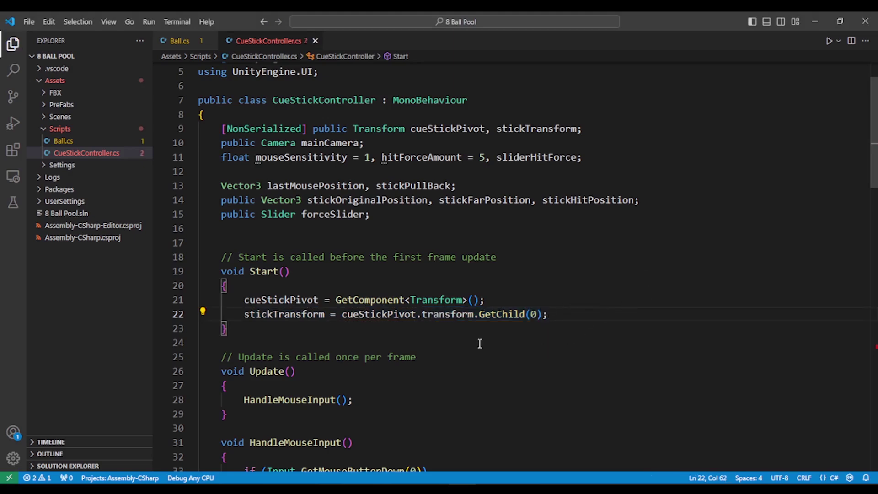
left_click_drag(613, 303, 323, 315)
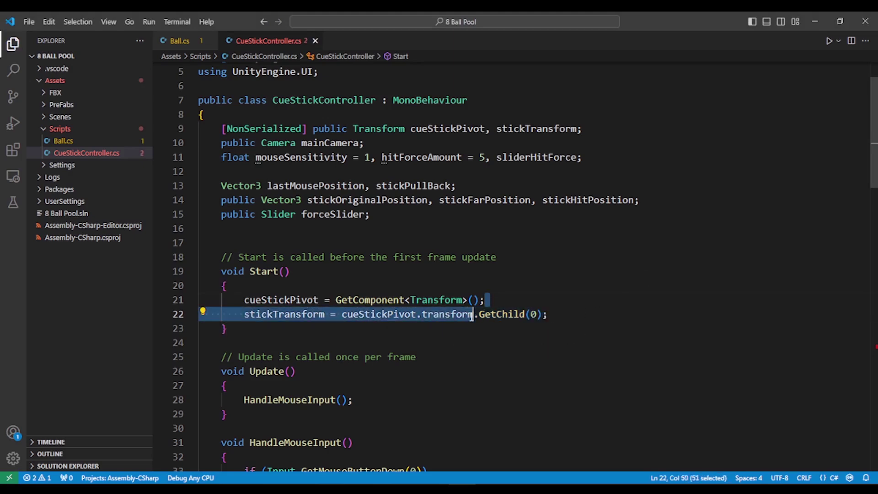
left_click(585, 390)
Complete the unfinished sticktran line in PullBackStick as stickTransform.localPosition
scroll(550, 375, "down", 5)
scroll(550, 375, "down", 10)
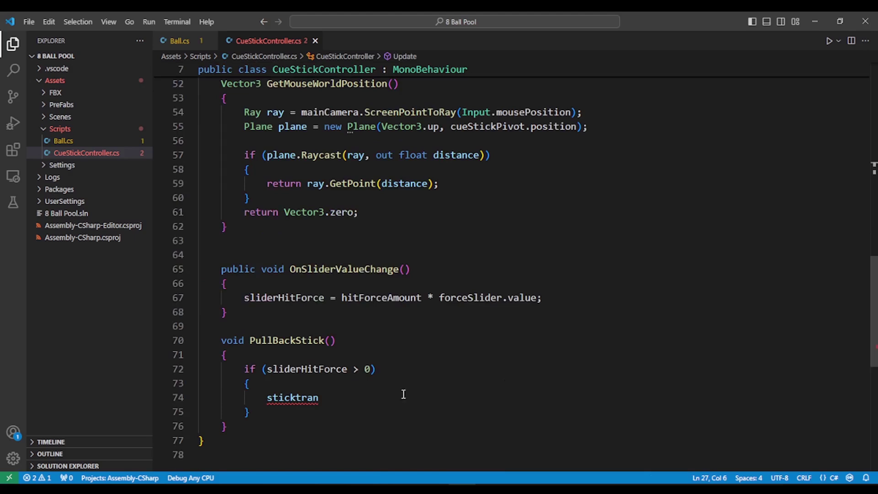
left_click(356, 397)
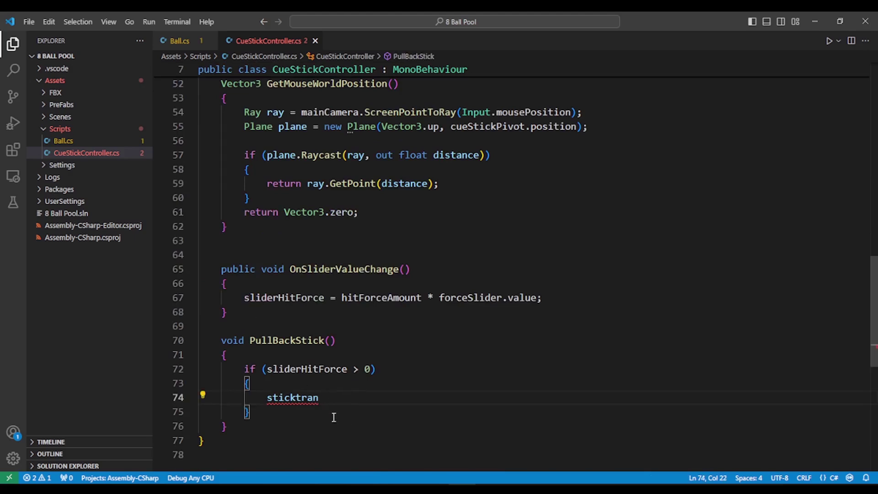
mouse_move(322, 398)
left_mouse_down()
mouse_move(286, 403)
mouse_move(296, 402)
left_mouse_up()
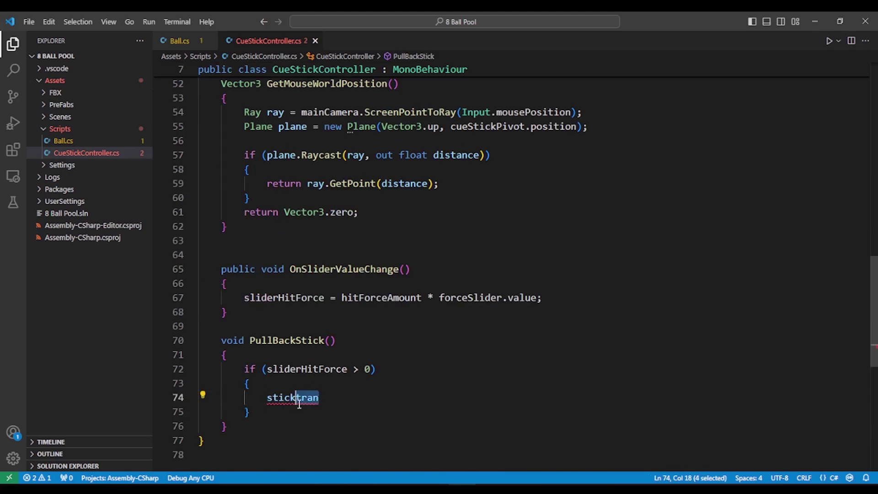
type("Tra")
key("Tab")
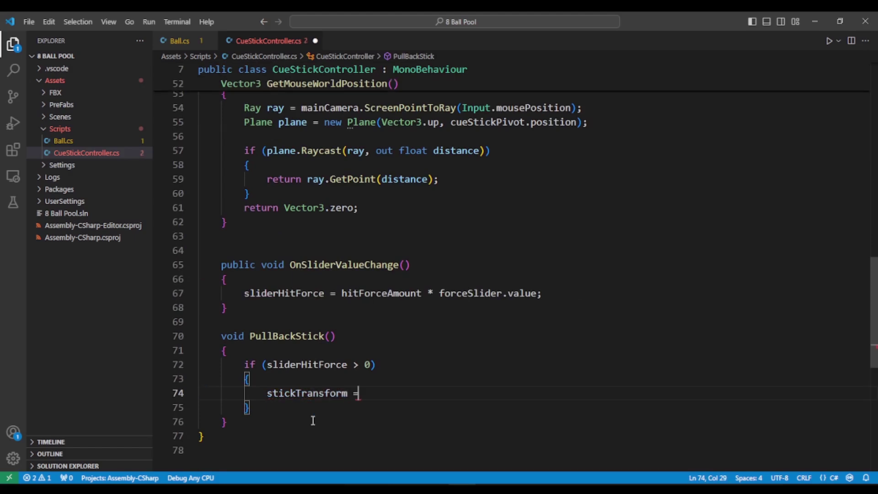
key("BackSpace")
type(".")
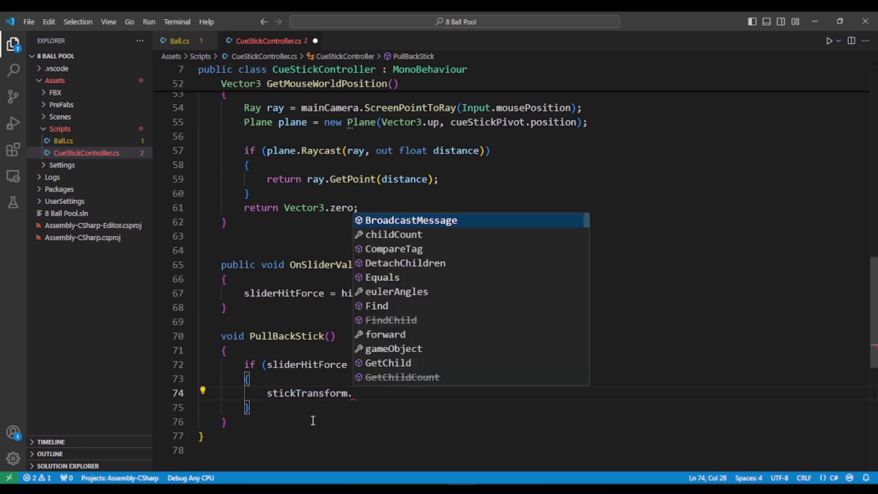
type("local")
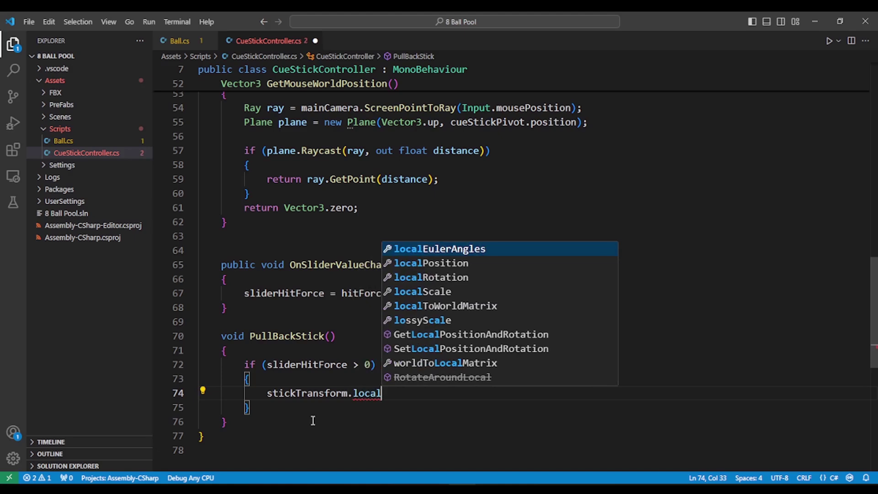
key("Down")
key("Tab")
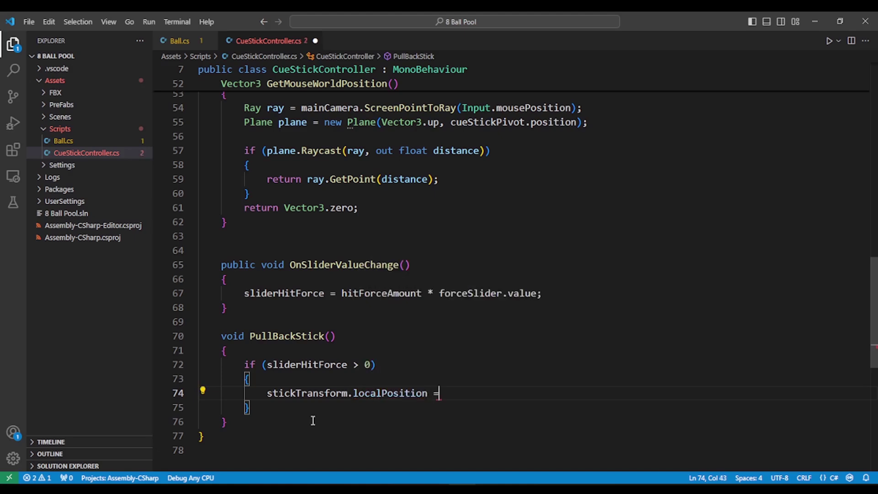
key("alt+Tab")
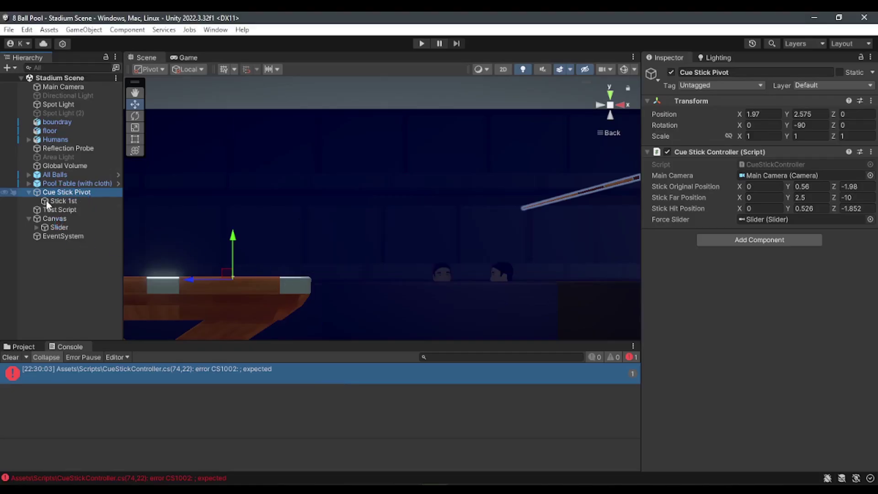
key("alt+Tab")
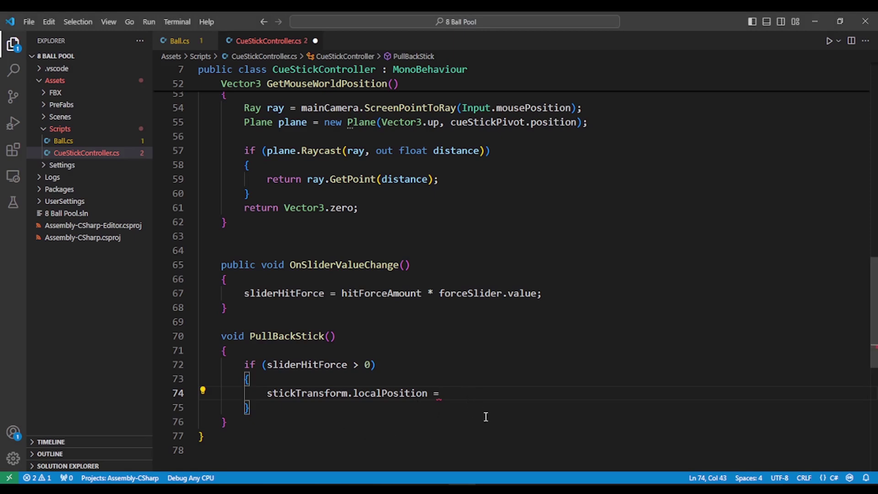
Assign it Vector3.MoveTowards with stickTransform.localPosition as the current position
type("Vec")
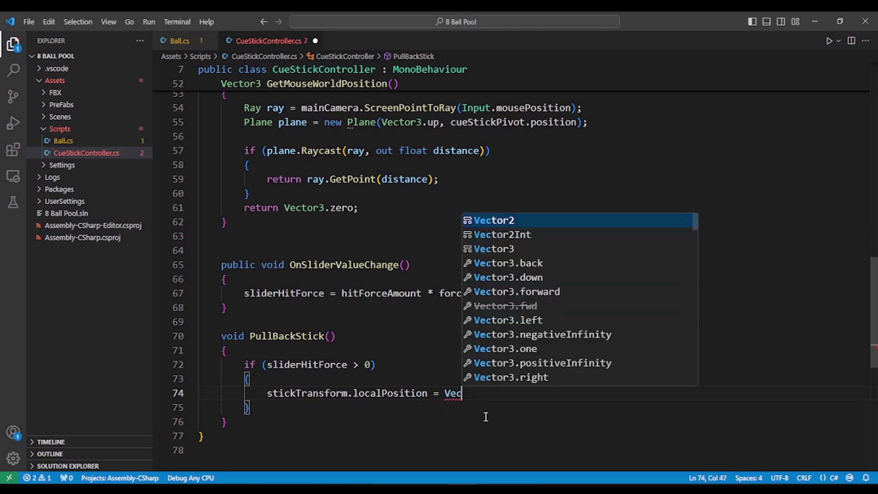
type("t")
key("Tab")
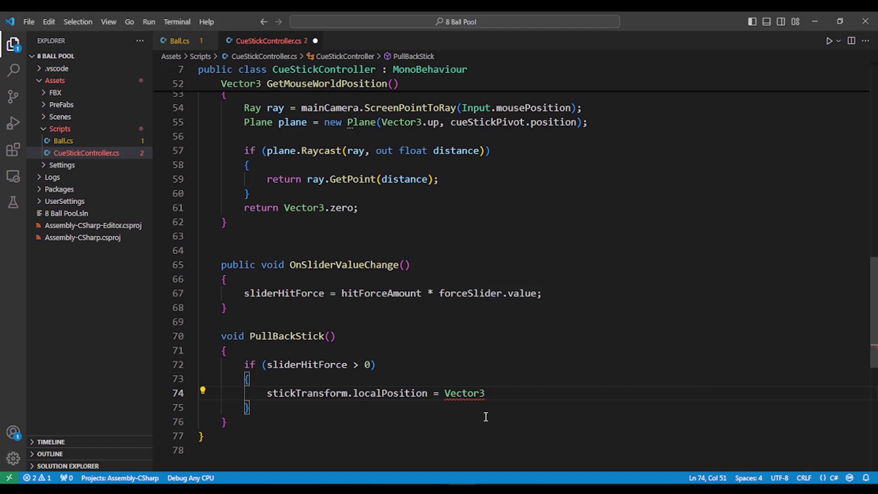
type(".M")
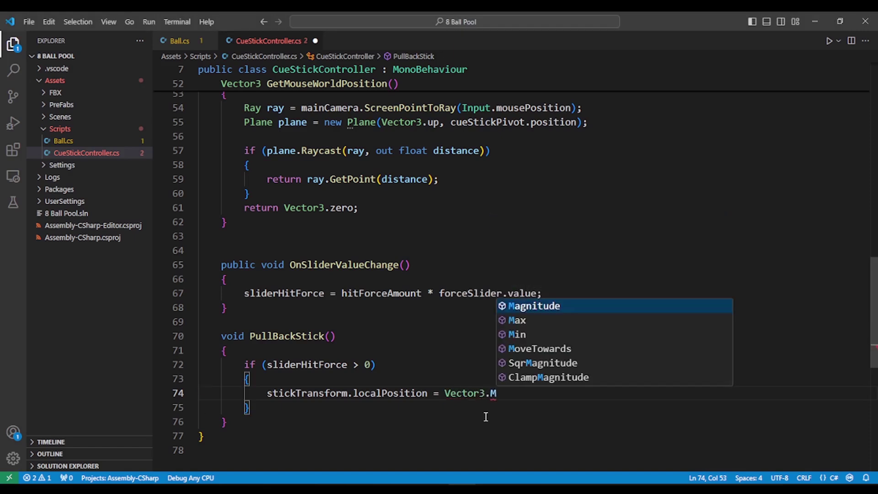
type("ove")
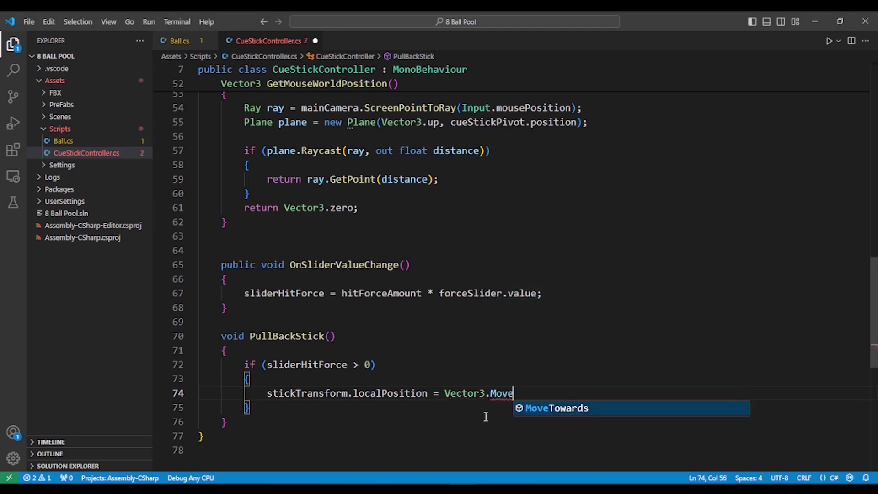
key("Tab")
type("(")
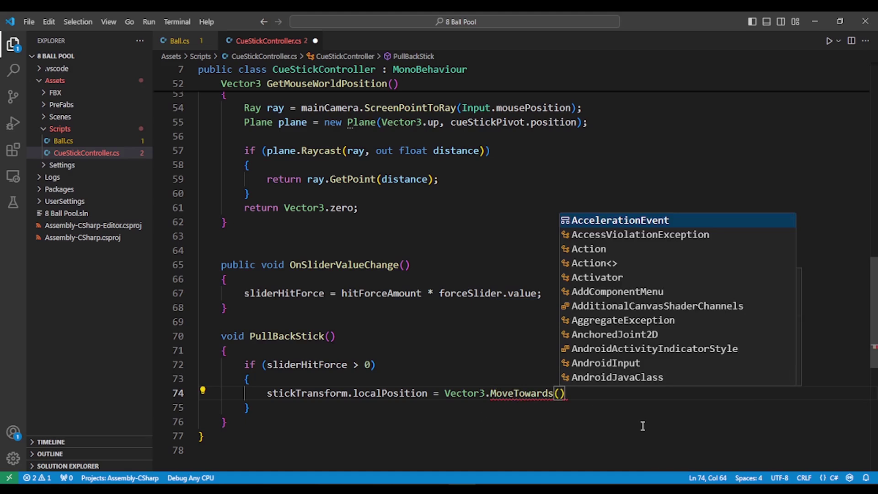
key("Escape")
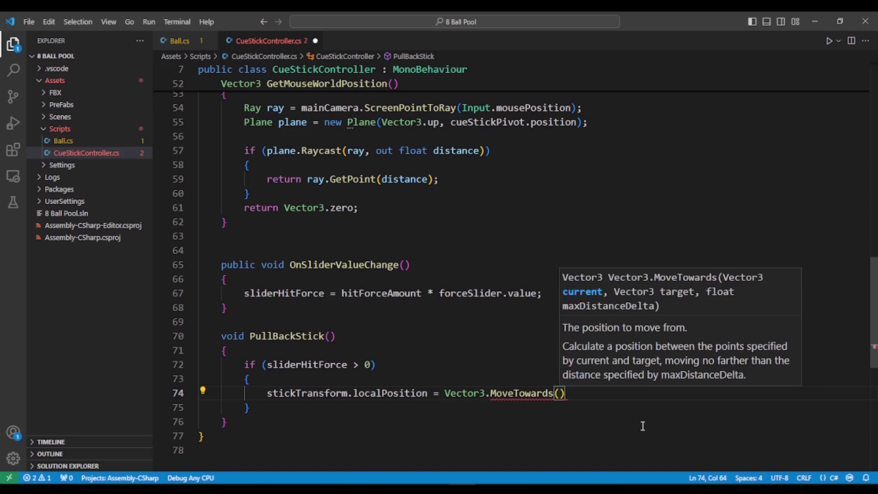
type("stick")
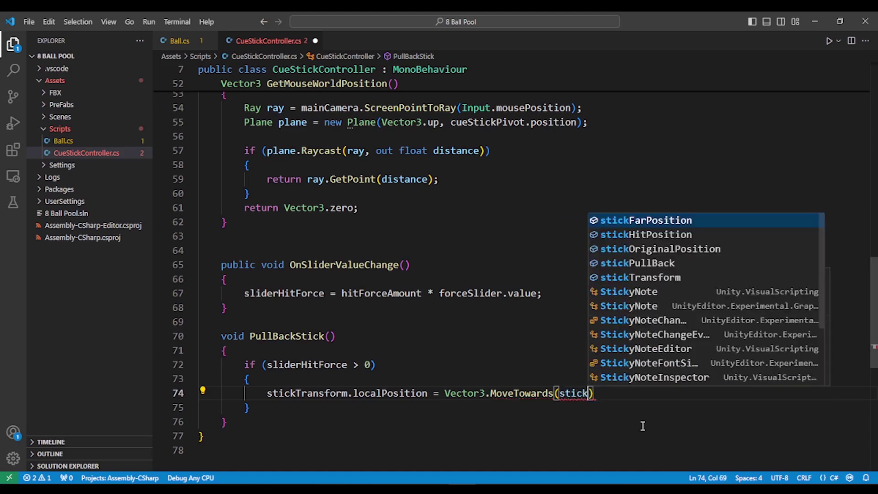
key("Down")
key("Down")
key("Down")
key("Down")
key("Return")
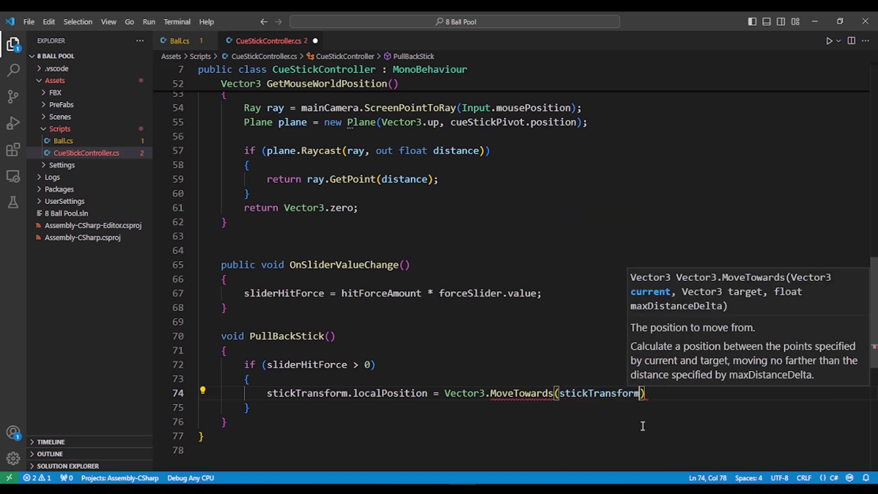
type(".loca")
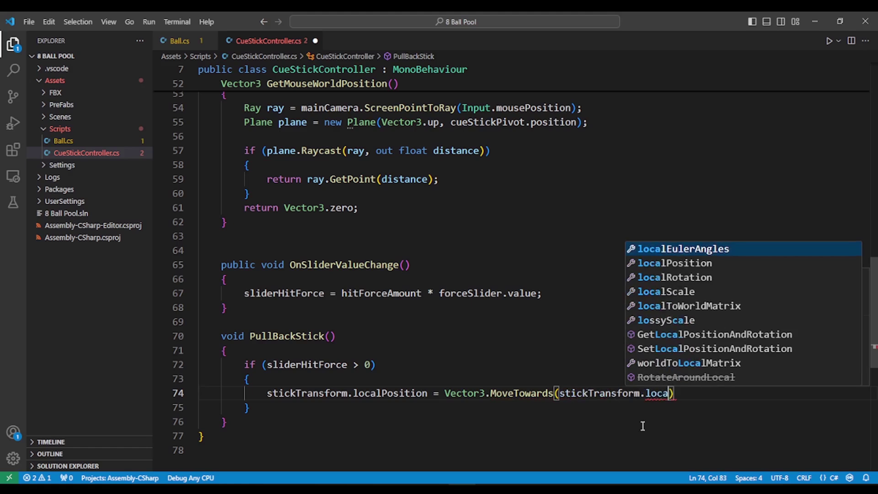
type("l")
key("Down")
key("Return")
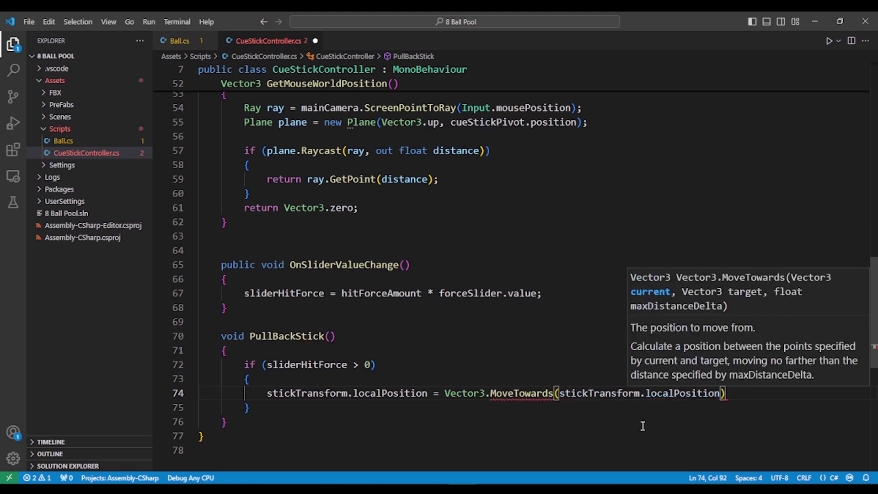
Add stickPullBack as the target and Time.deltaTime as the step, closing the statement
type(", ")
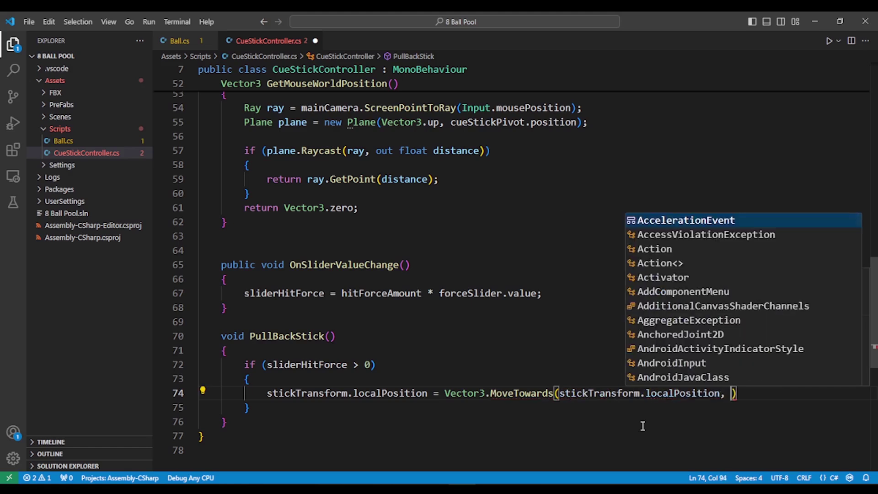
type("p")
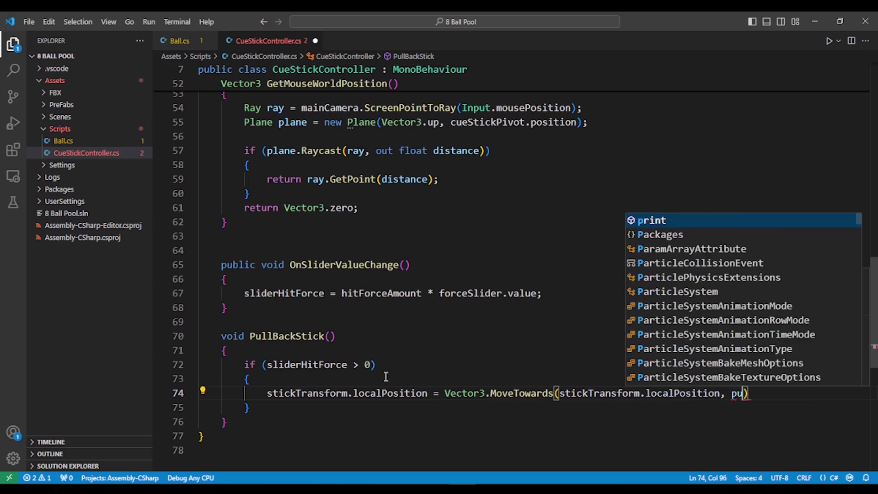
type("u")
key("Return")
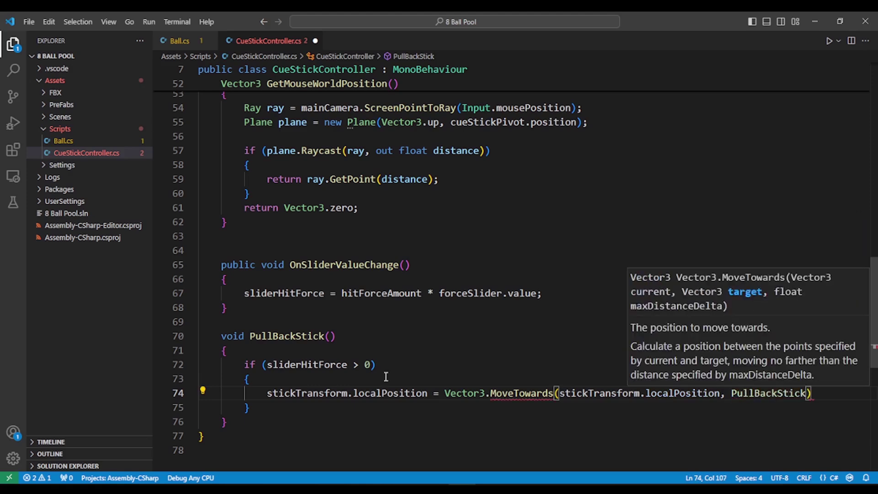
key("ctrl+z")
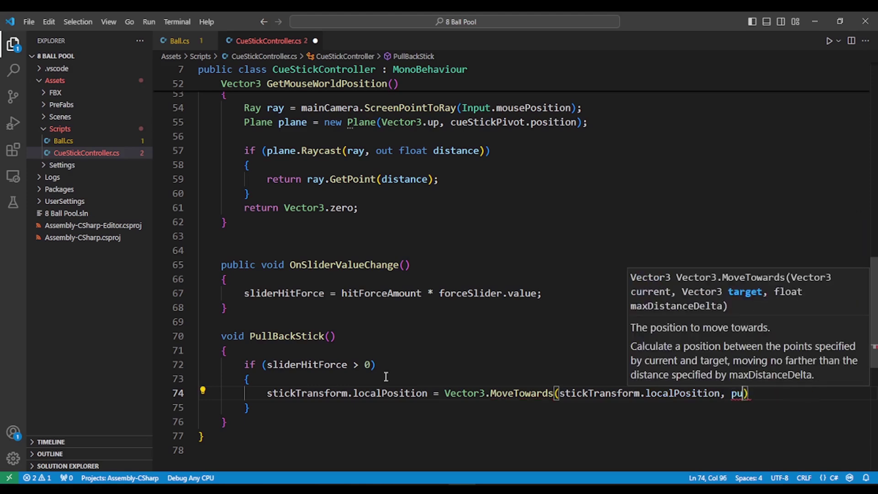
key("ctrl+space")
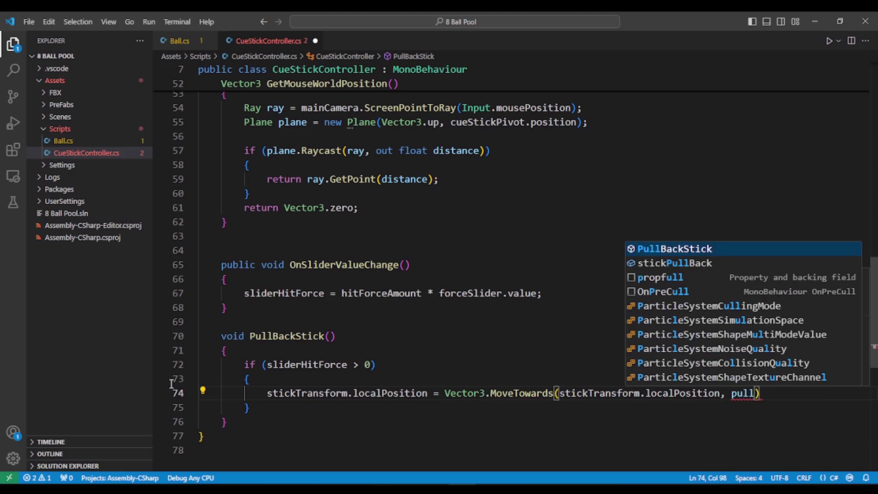
left_click(700, 264)
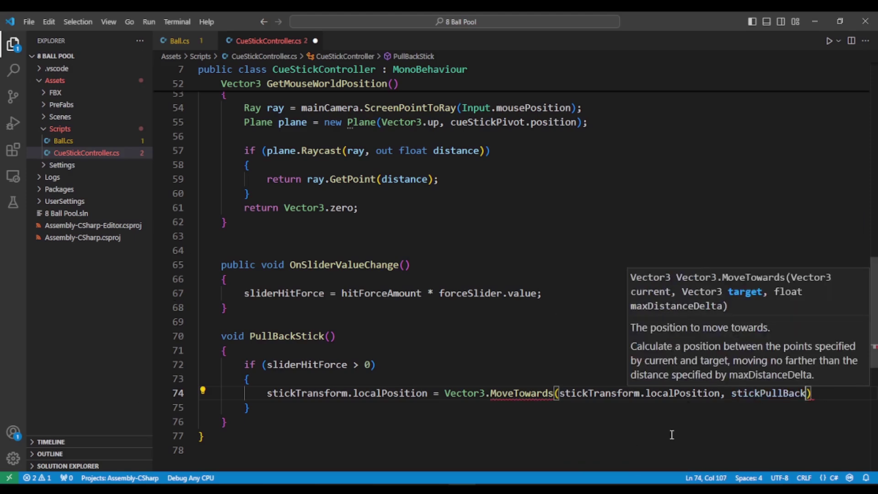
type(", Tim")
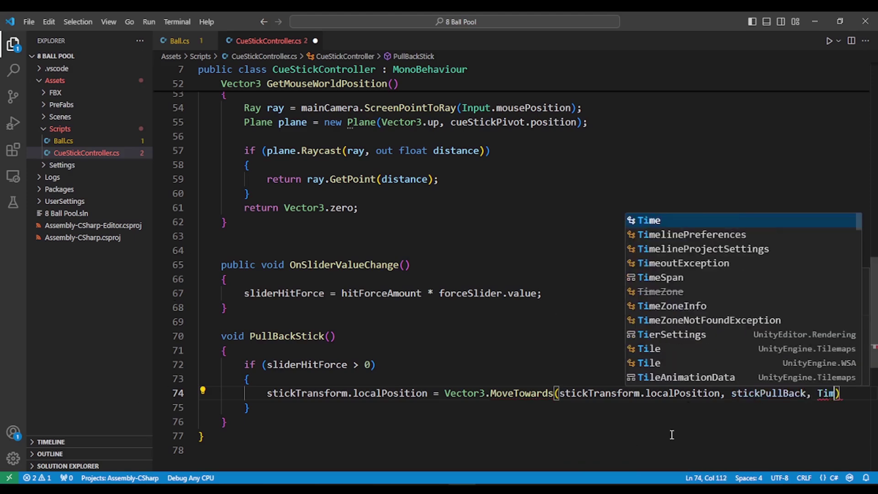
type("e.")
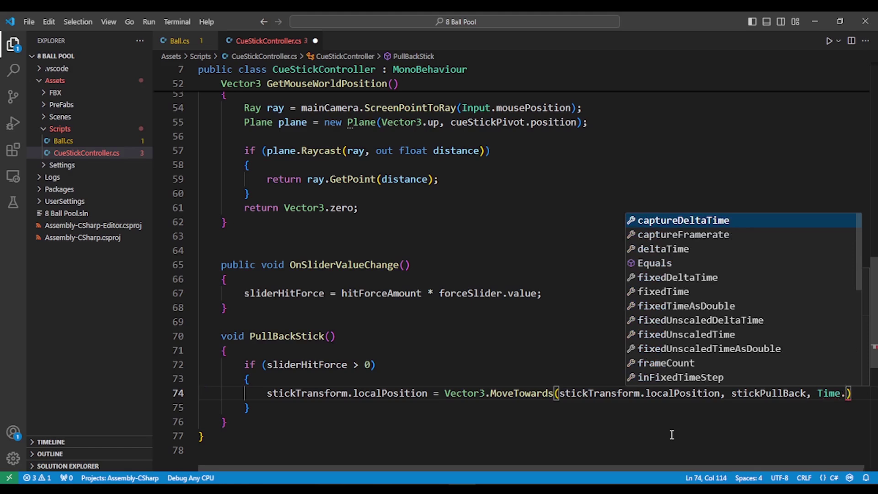
type("delt")
key("Tab")
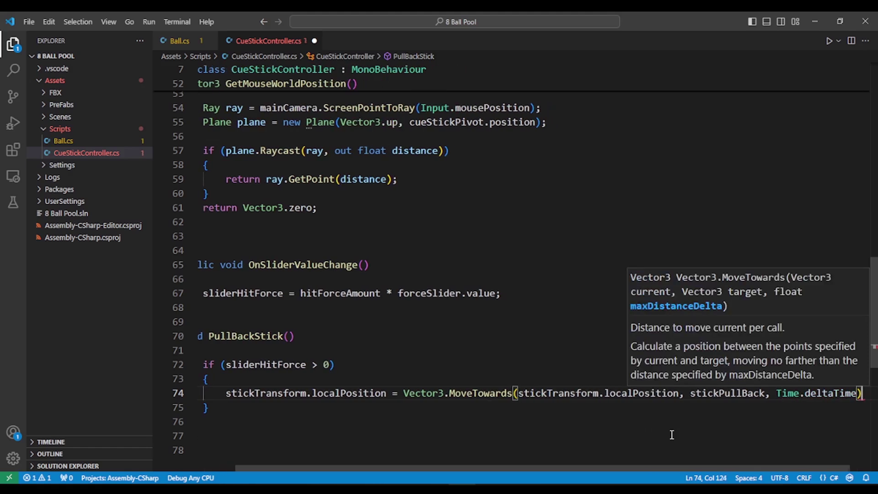
type(";")
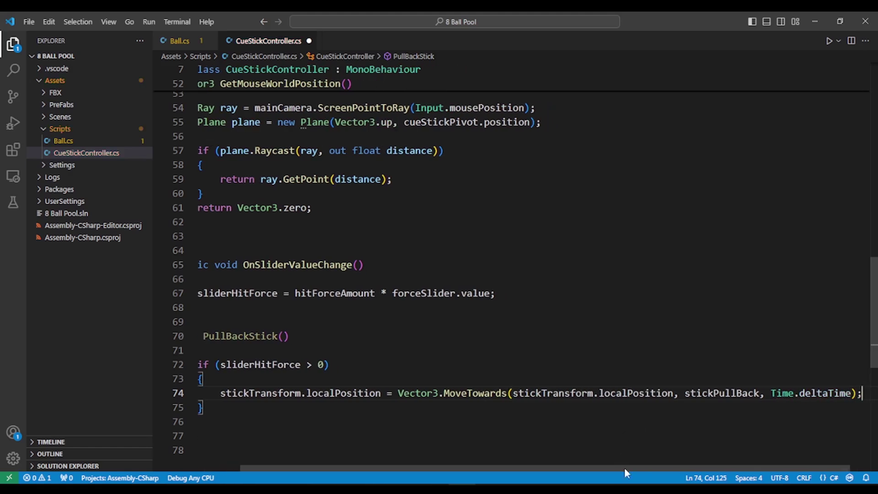
Check the references to stickPullBack and save CueStickController.cs
left_click(687, 393)
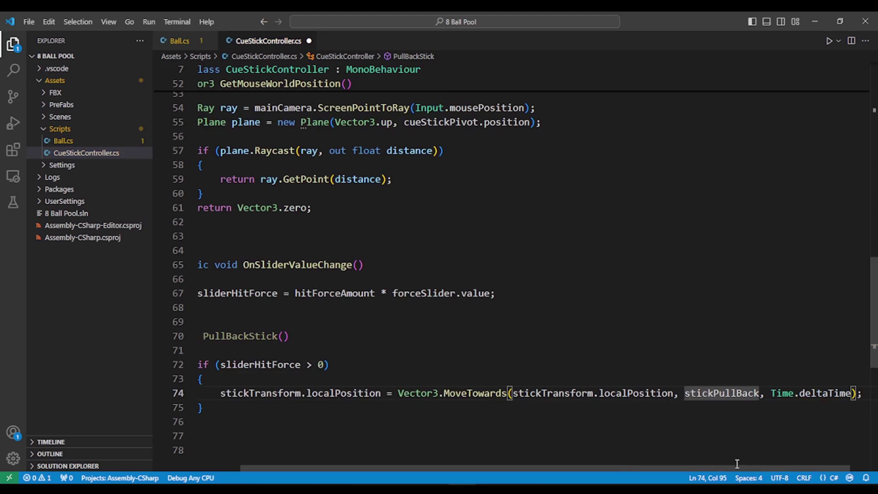
left_click_drag(737, 470, 663, 468)
key("ctrl+s")
left_click(343, 350)
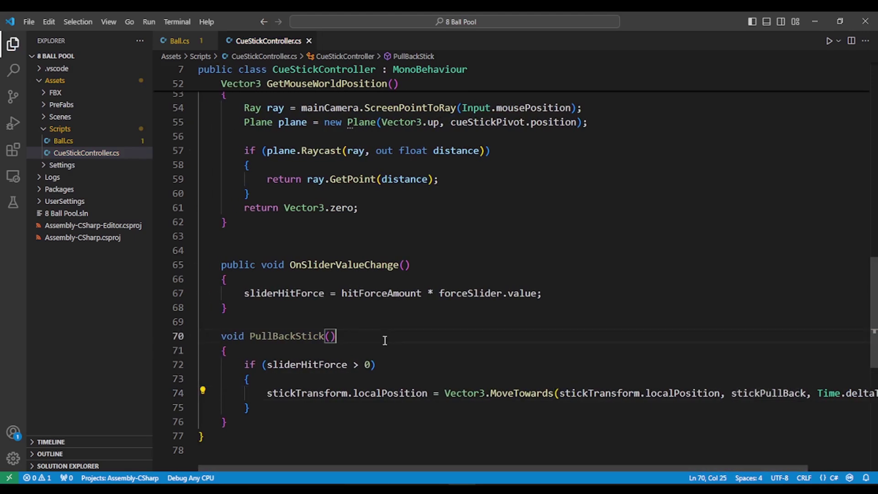
Open a blank line at the top of PullBackStick and start it with stickPullBack
key("Return")
key("Up")
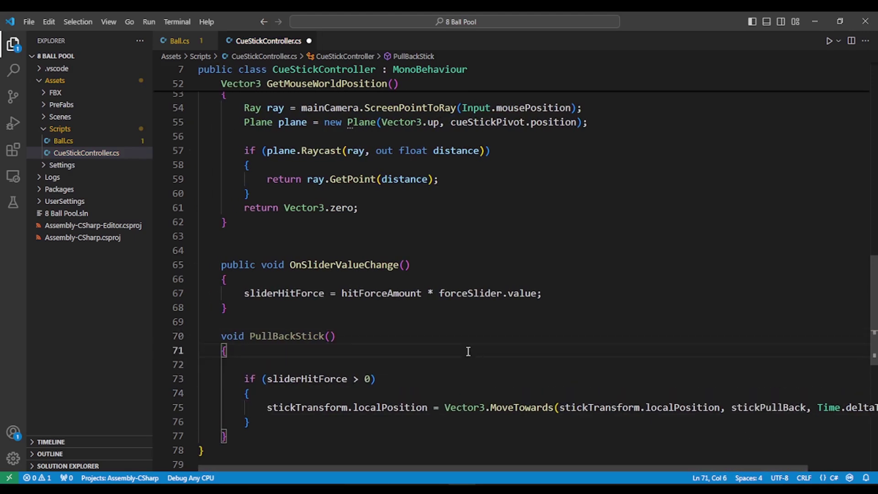
key("Return")
type("sti")
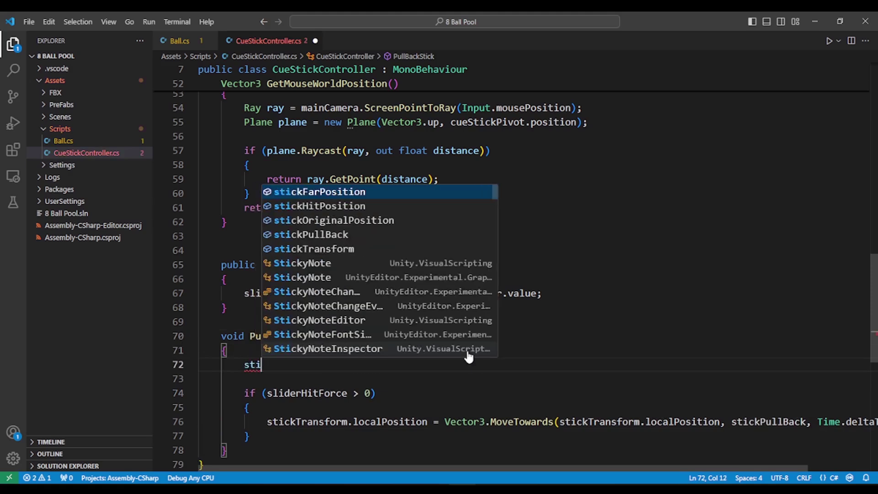
type("ckp")
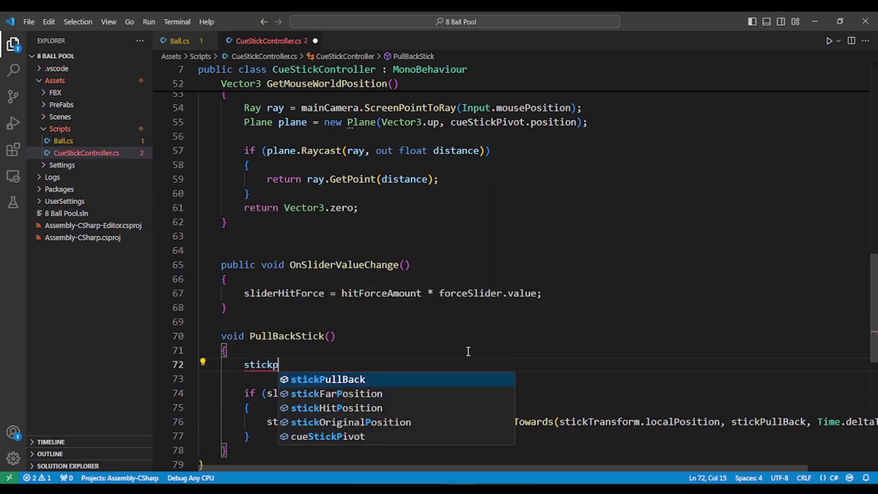
type("ul")
key("Tab")
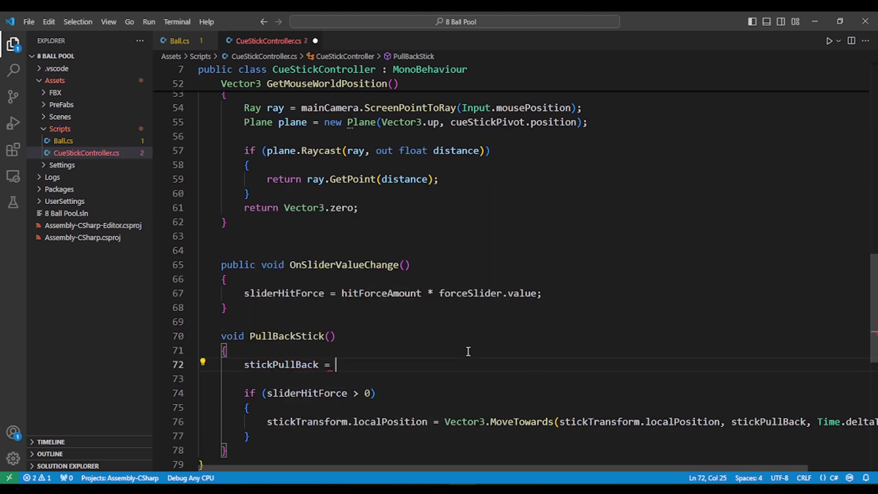
Assign stickOriginalPosition to stickPullBack, replacing the first-picked stickTransform
type("stick")
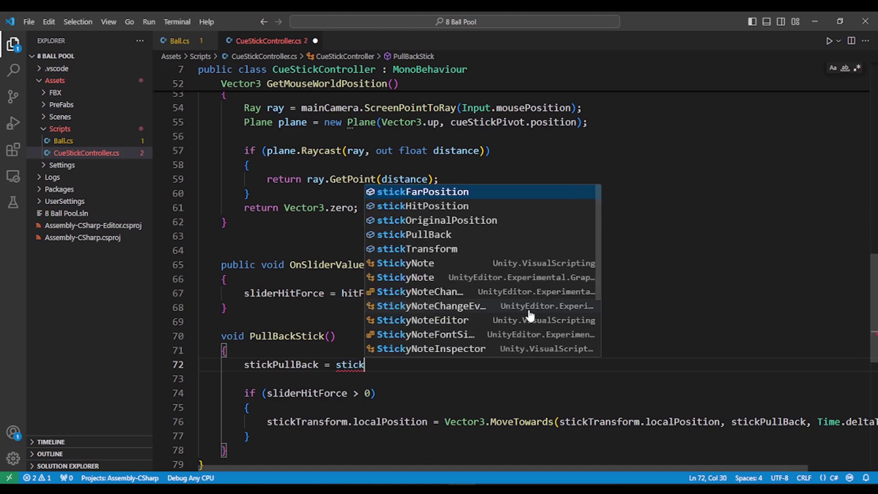
key("Down")
key("Down")
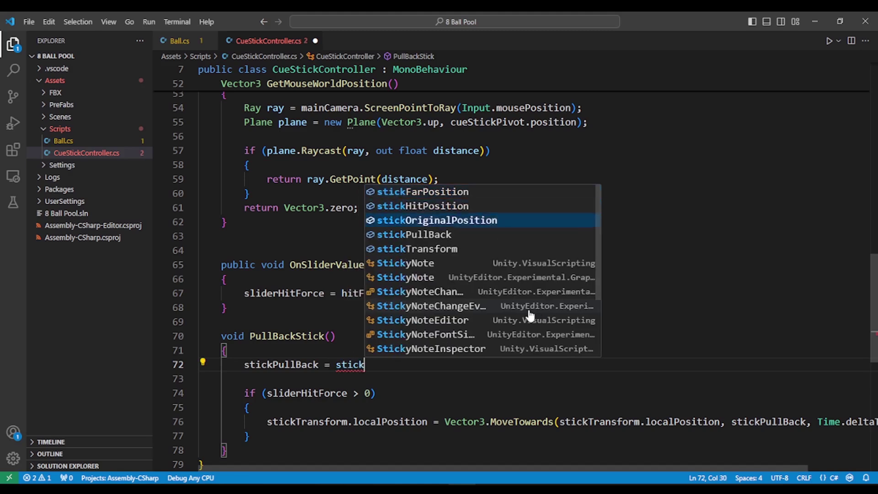
key("Down")
key("Down")
key("Tab")
type(".")
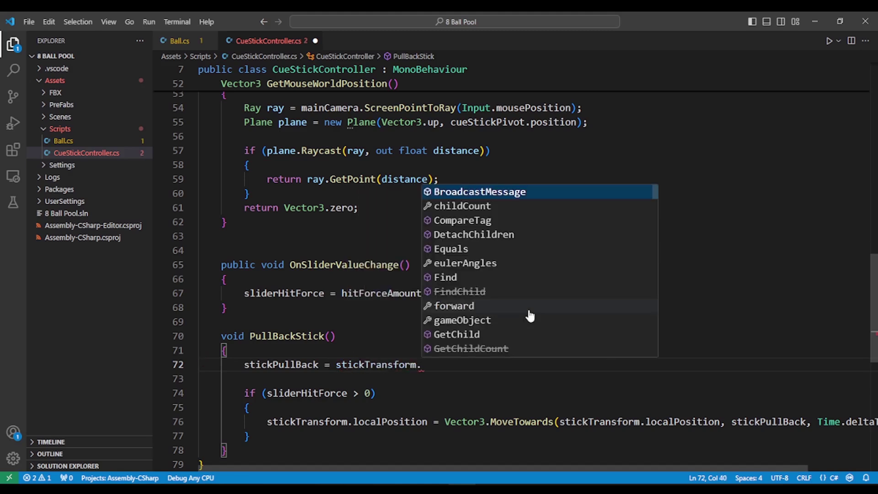
key("BackSpace")
key("BackSpace")
key("BackSpace")
key("BackSpace")
key("BackSpace")
key("BackSpace")
key("BackSpace")
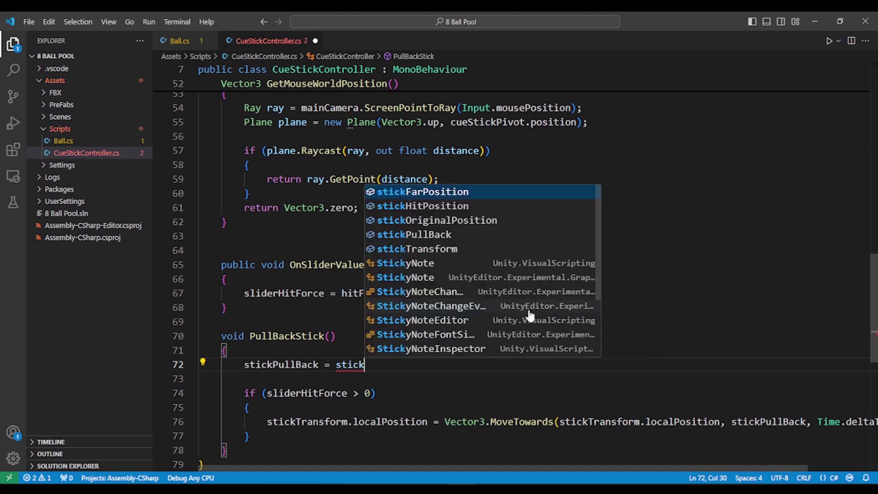
type("O")
key("Tab")
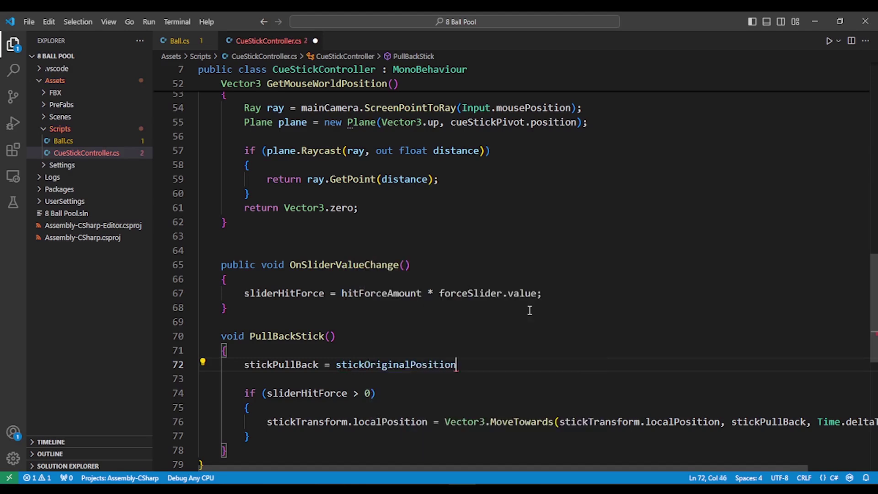
Subtract stickTransform.localPosition from stickOriginalPosition
type(" - ")
type("st")
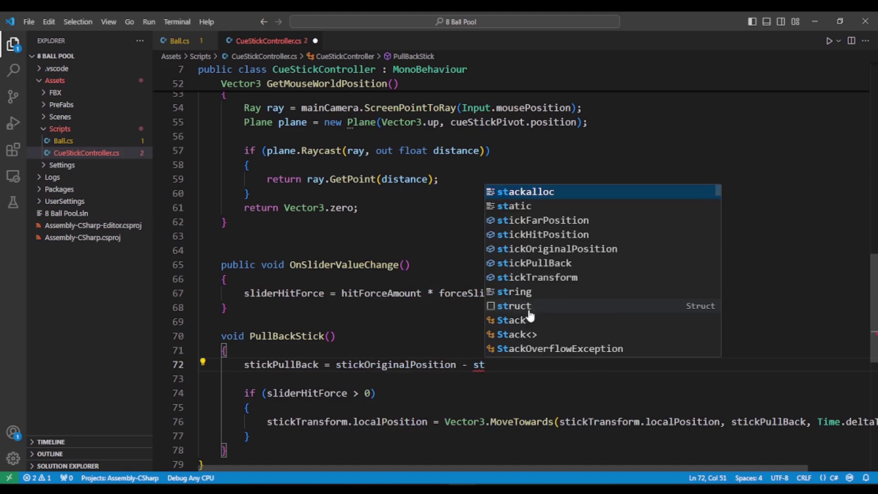
type("ic")
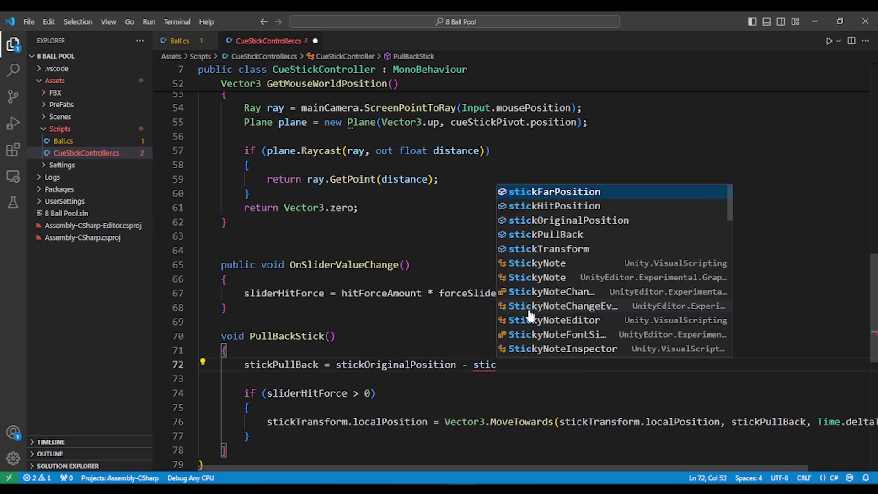
key("Down")
key("Down")
key("Down")
key("Down")
key("Return")
type(".L")
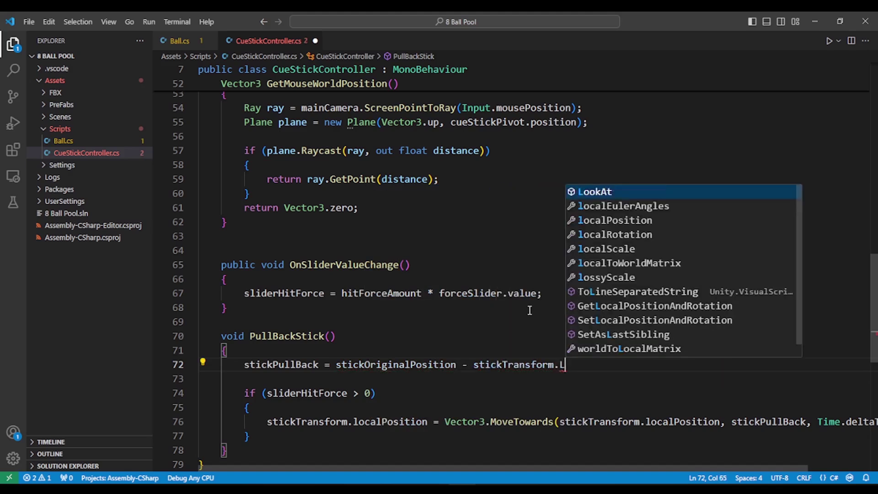
type("o")
key("Down")
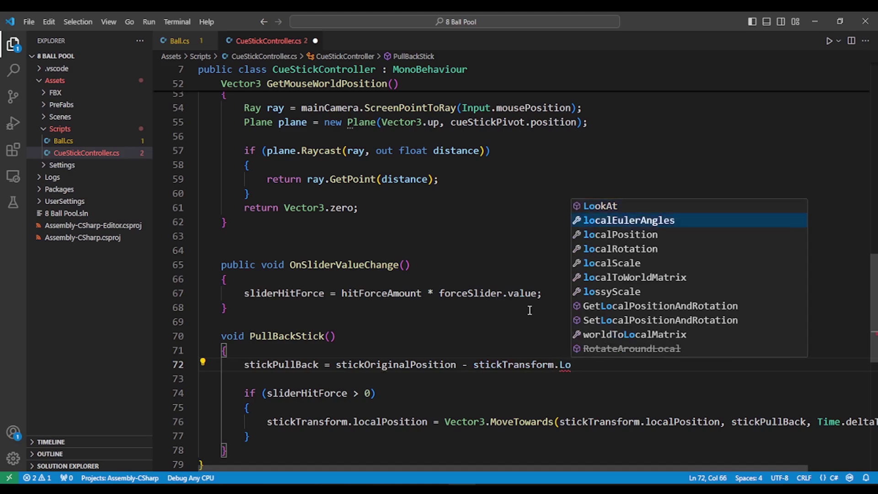
key("Down")
key("Return")
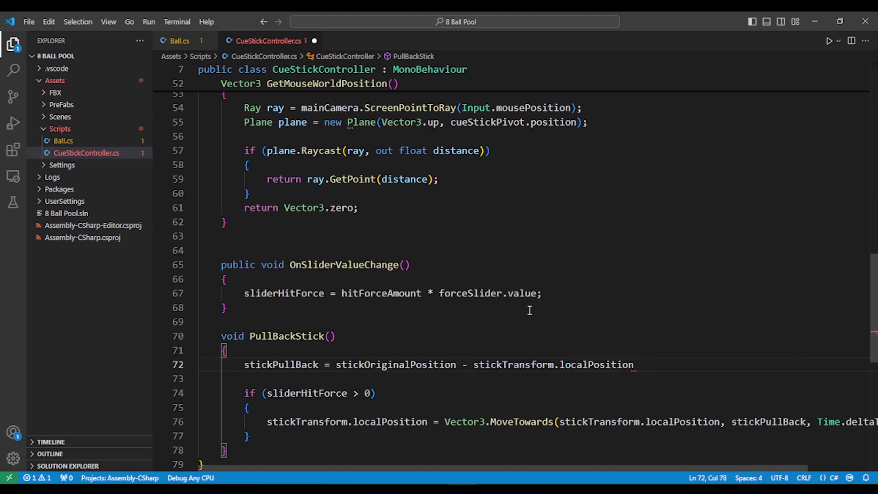
Multiply the expression by Vector3.forward, correcting the initially typed Vector3.up
type(" * Vecto")
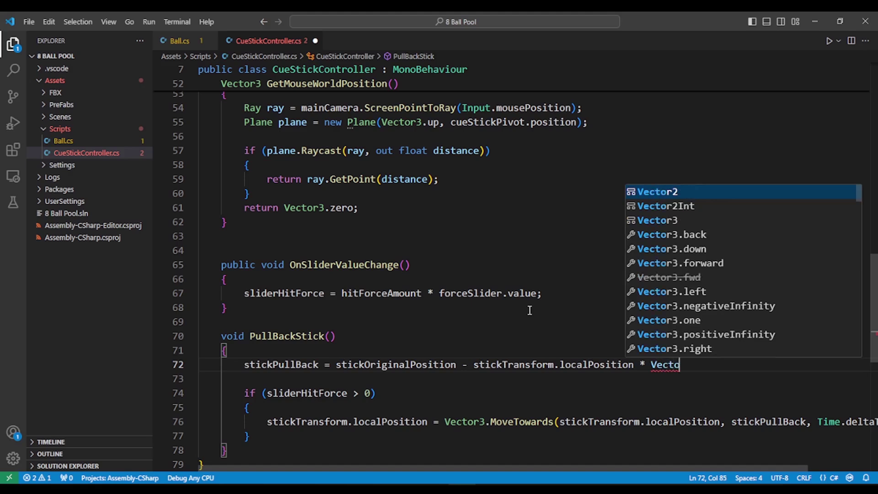
type("r3")
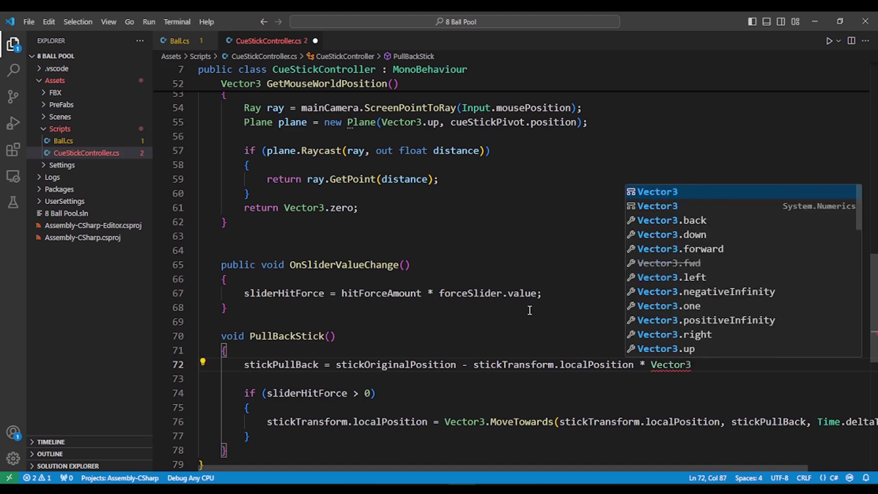
type(".up")
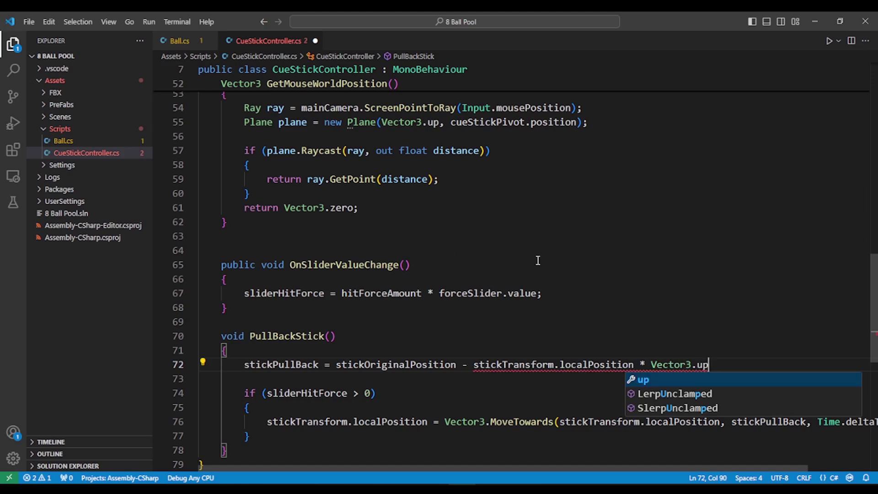
key("Escape")
key("alt+Tab")
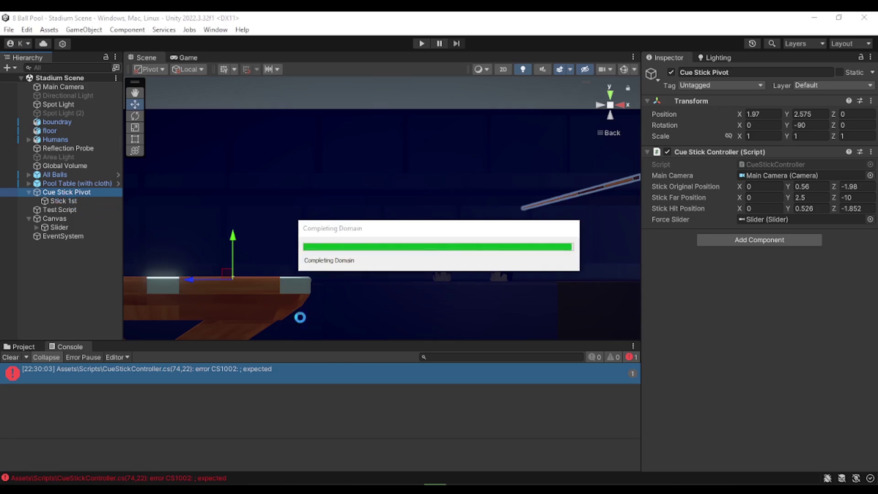
key("alt+Tab")
left_click(180, 249)
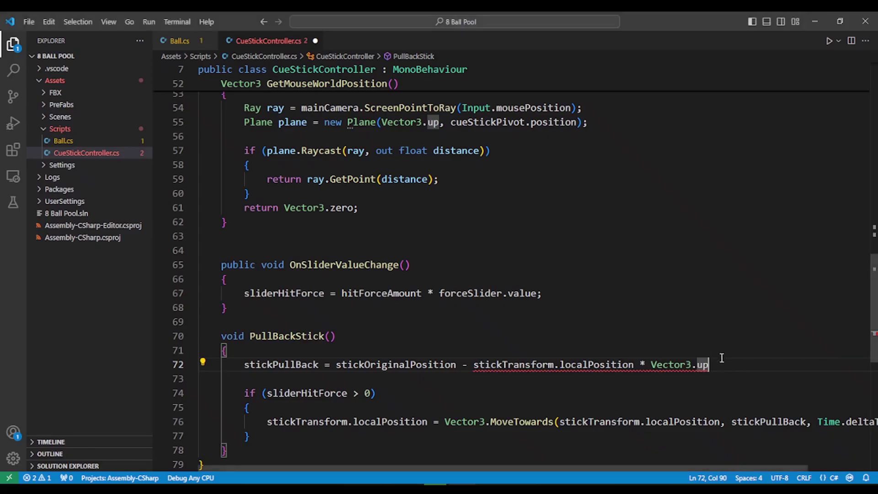
key("BackSpace")
key("BackSpace")
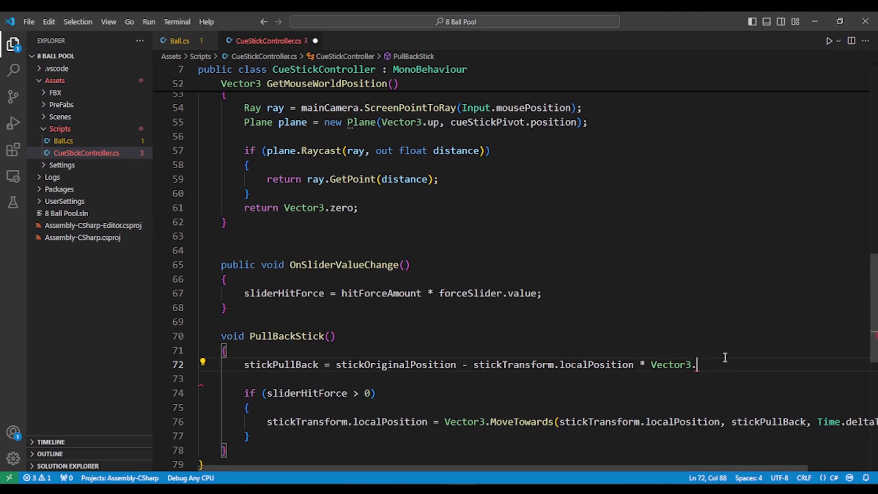
type("for")
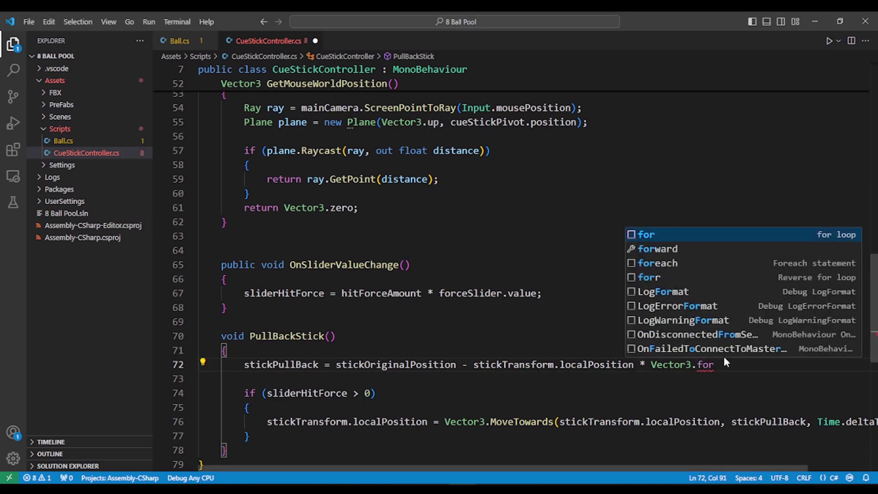
type("w")
key("Tab")
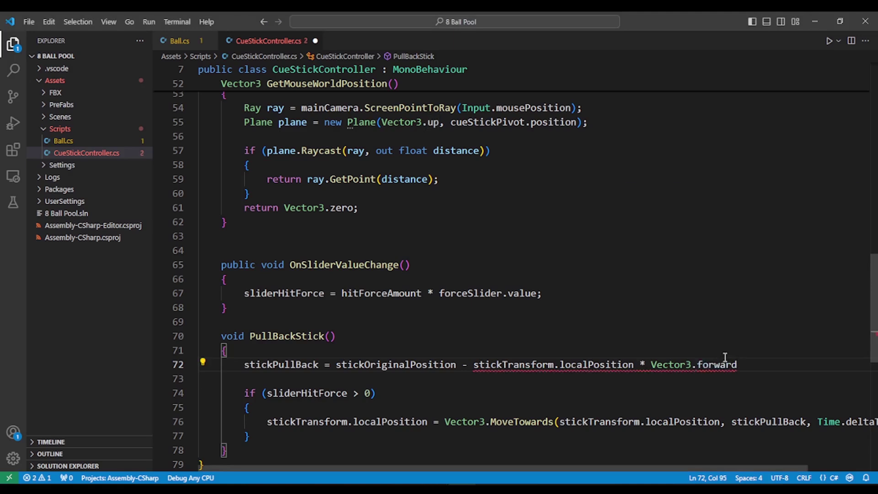
key("alt+Tab")
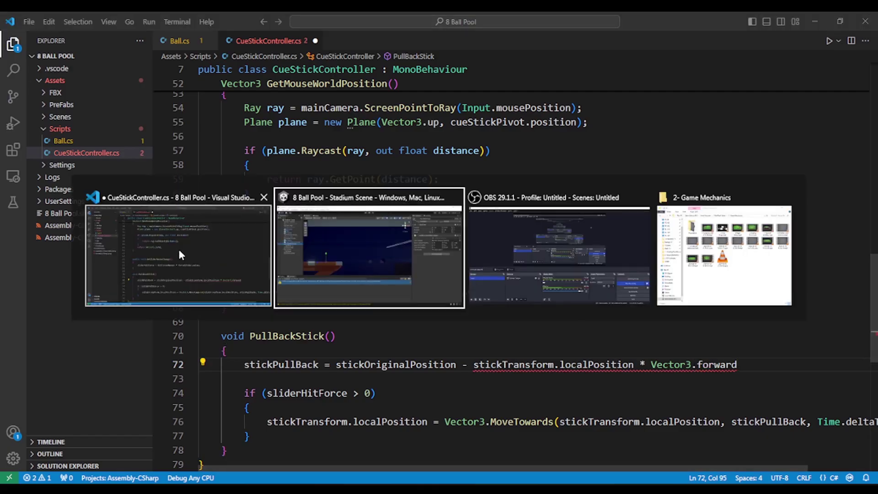
double_click(72, 203)
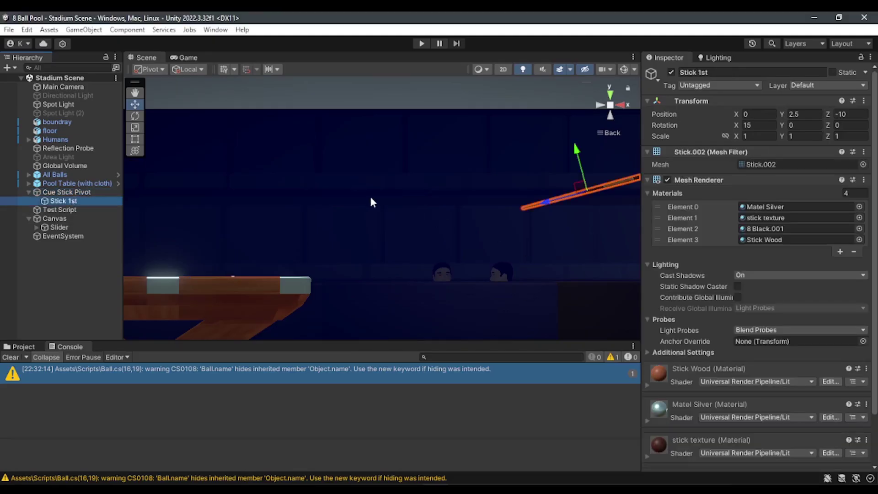
mouse_move(548, 208)
left_mouse_down()
mouse_move(268, 299)
mouse_move(352, 259)
left_mouse_up()
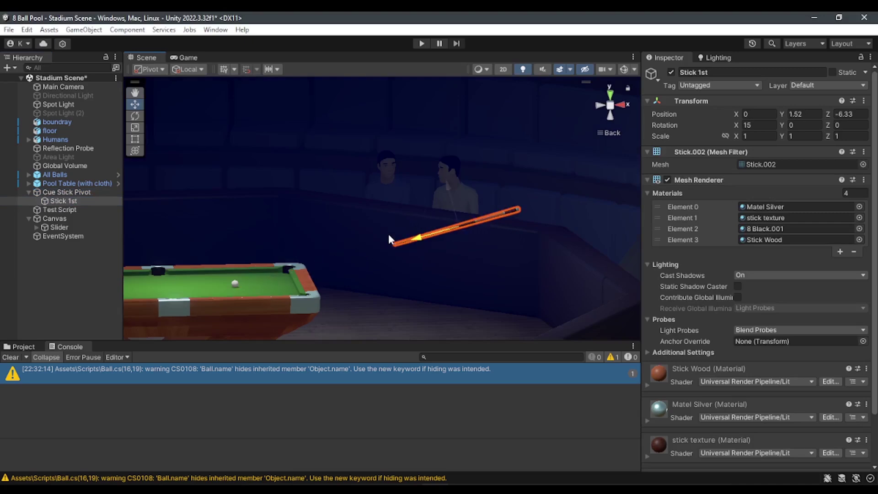
key("ctrl+z")
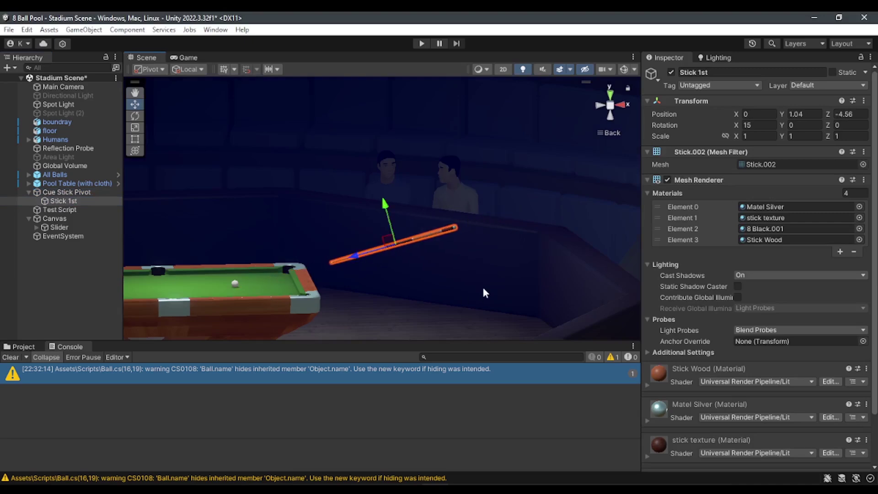
key("ctrl+z")
key("alt+Tab")
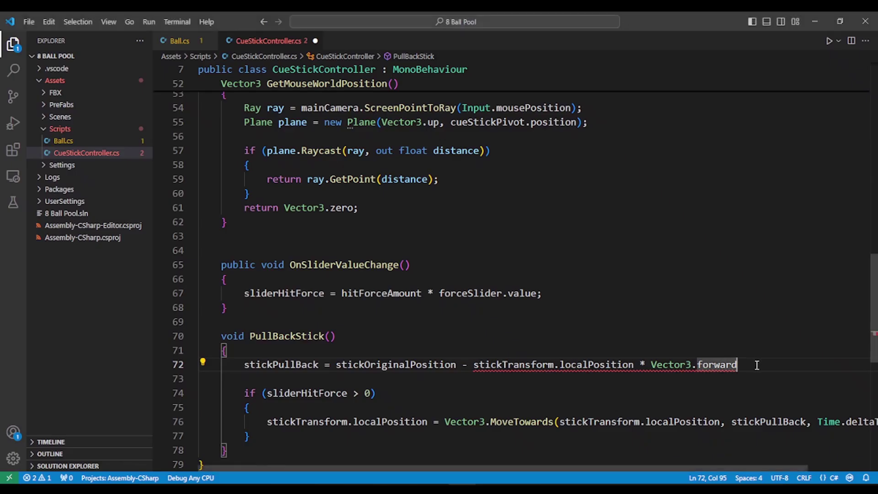
Multiply by (sliderHitForce / hitForceAmount) and end the statement with a semicolon
type("* (0")
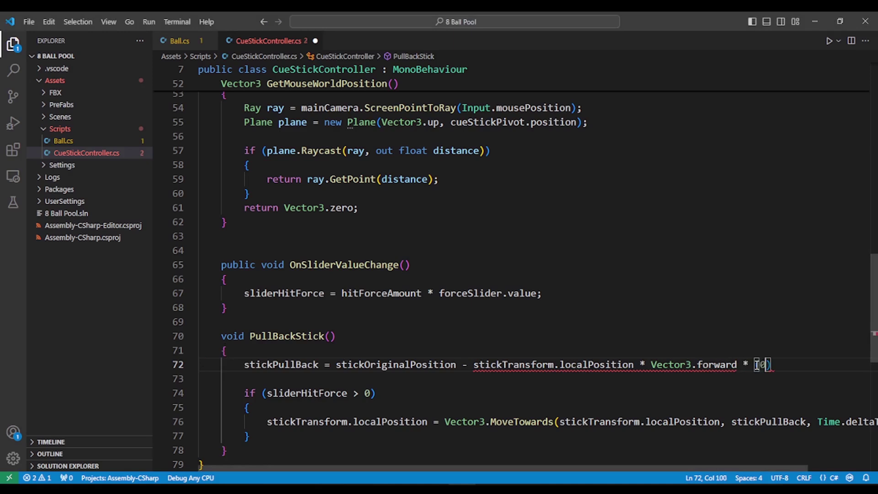
key("Escape")
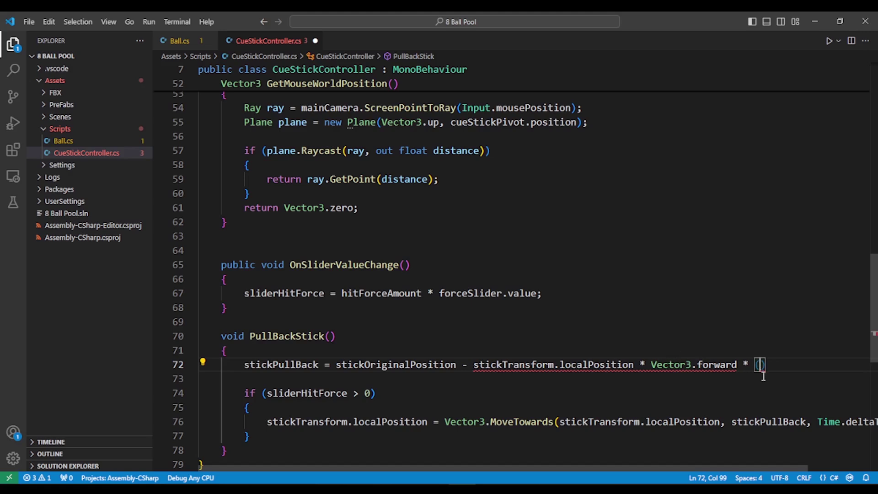
double_click(284, 293)
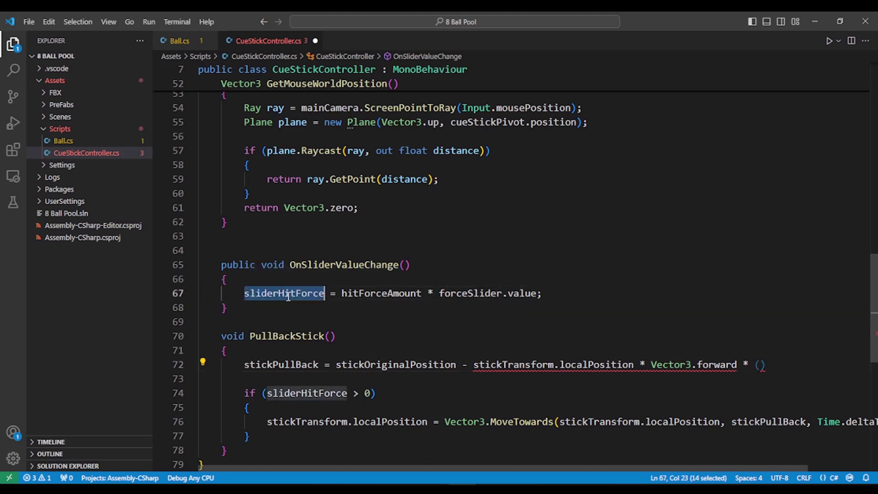
key("ctrl+c")
left_click(761, 369)
key("ctrl+v")
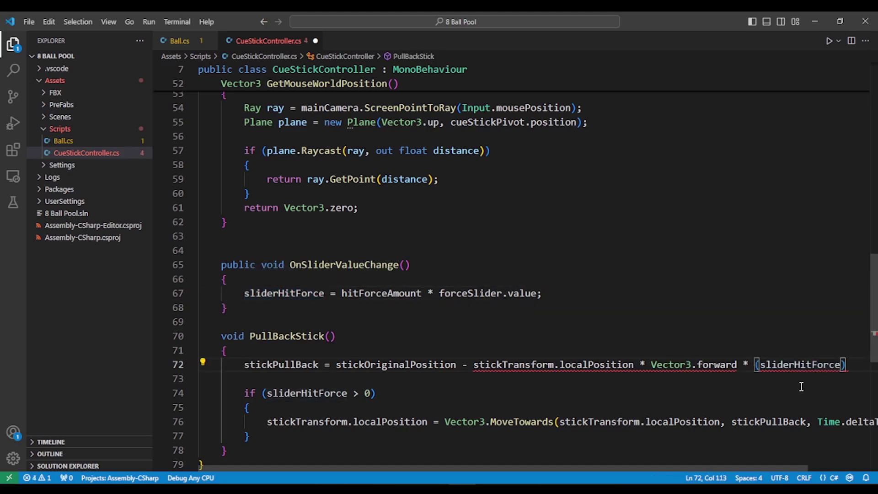
type("/ ")
type("hti")
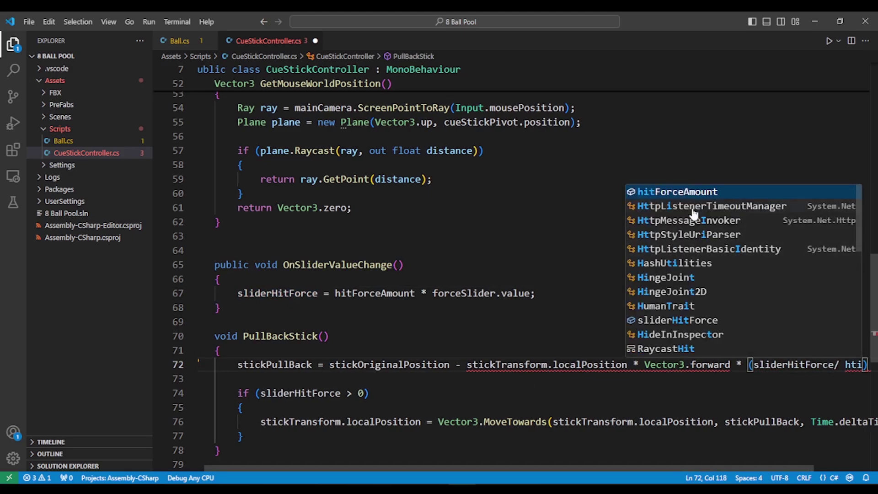
key("Tab")
type(")")
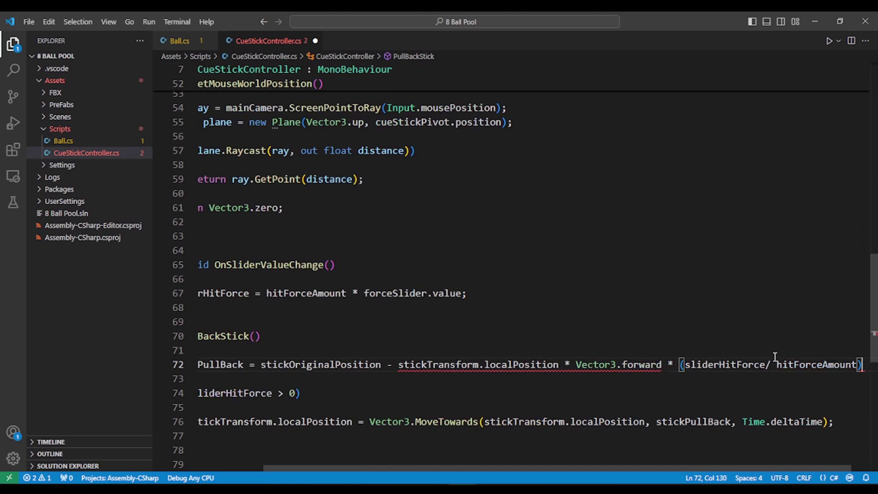
type(";")
Change localPosition to localRotation on line 72 and save the script
left_click(636, 376)
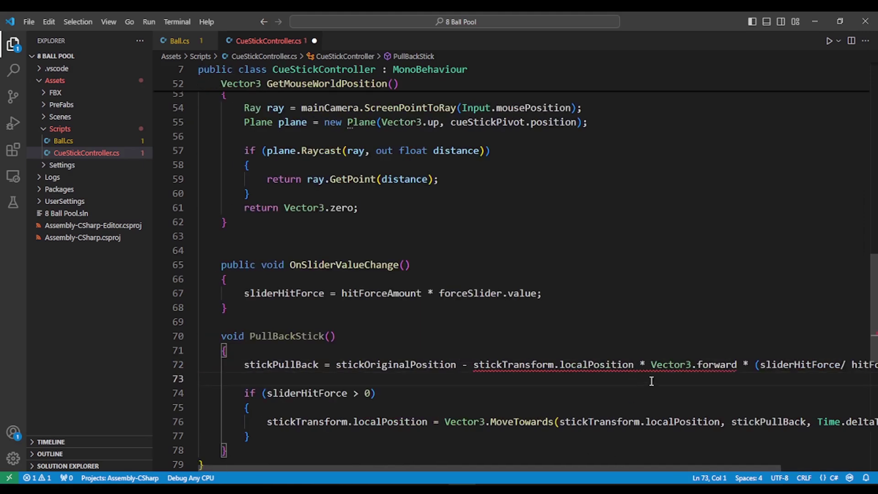
left_click(636, 366)
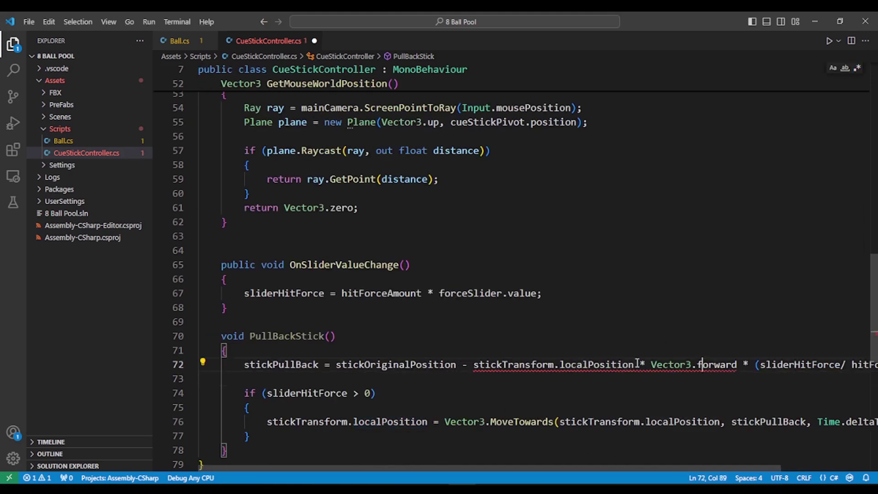
left_click(603, 366)
key("BackSpace")
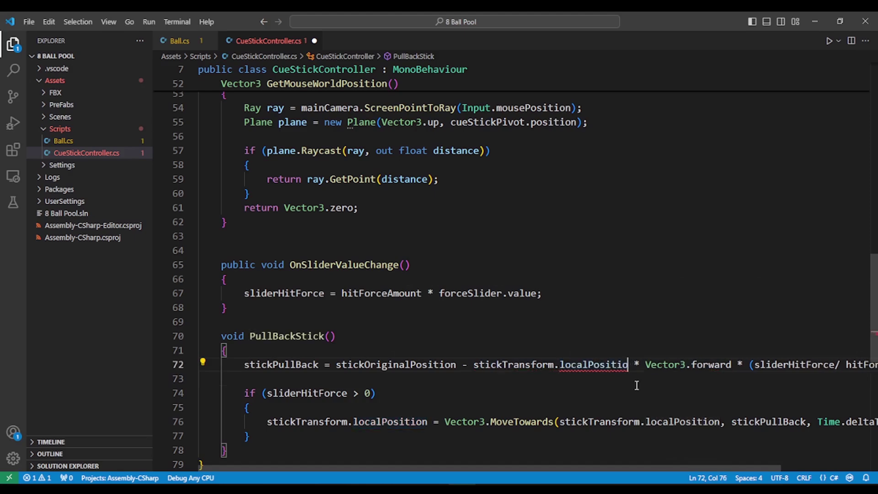
key("BackSpace")
key("BackSpace")
key("BackSpace")
key("BackSpace")
key("BackSpace")
type("Rot")
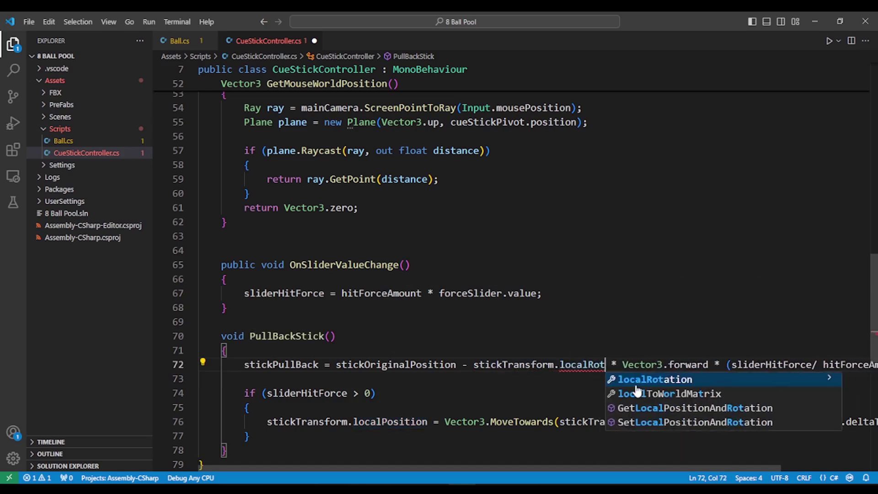
type("a")
key("Tab")
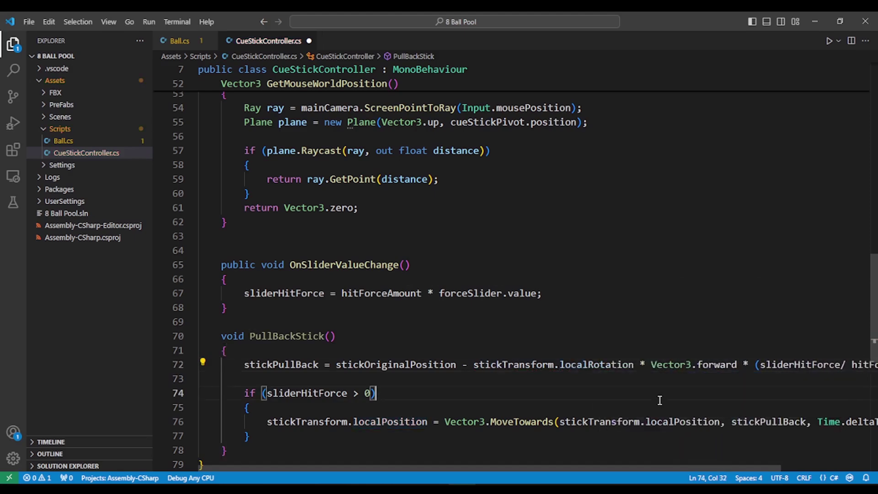
key("ctrl+s")
key("alt+Tab")
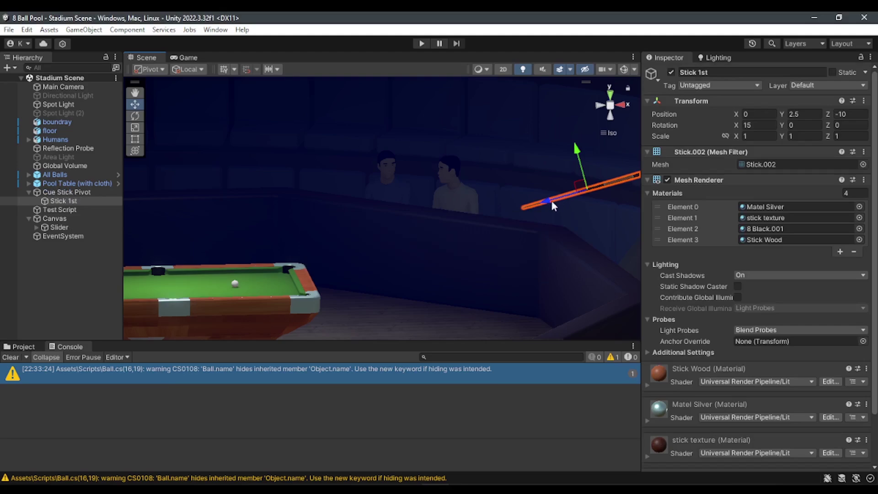
Look over the Stick 1st cue stick in the Scene view, then return to CueStickController.cs
key("alt+Tab")
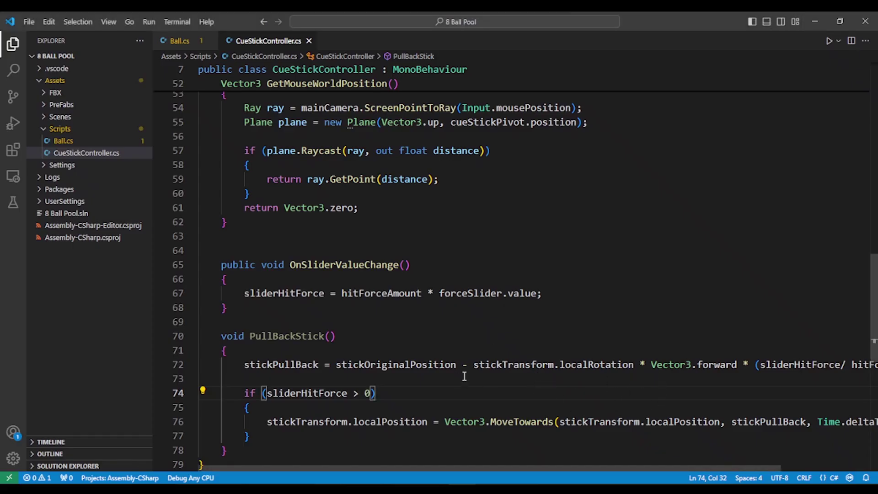
Select stickTransform and Vector3.forward on line 72 to check the stickPullBack calculation
left_click_drag(474, 365, 559, 364)
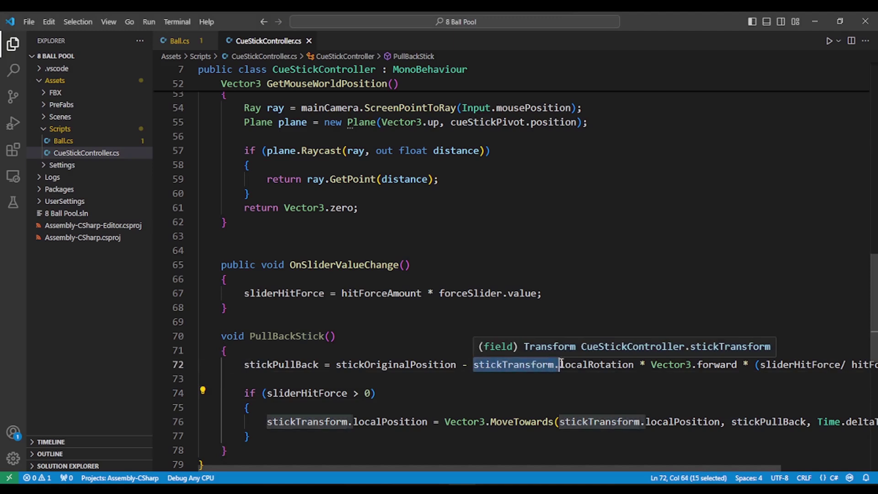
left_click(593, 365)
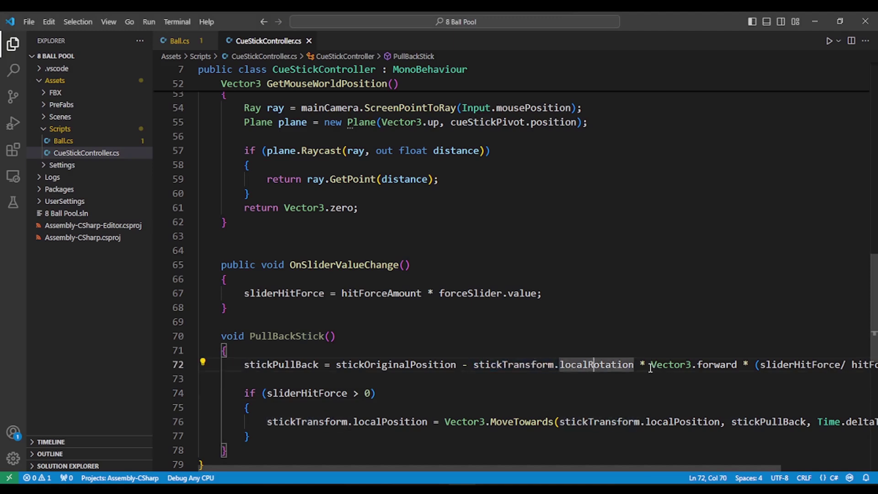
left_click_drag(650, 364, 735, 364)
left_click(706, 383)
key("alt+Tab")
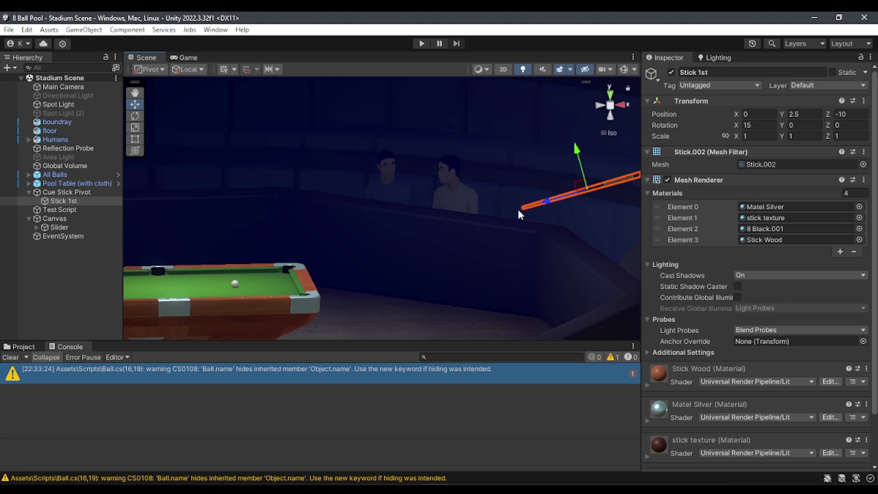
Select Cue Stick Pivot and set its Y rotation to 0
left_click(66, 192)
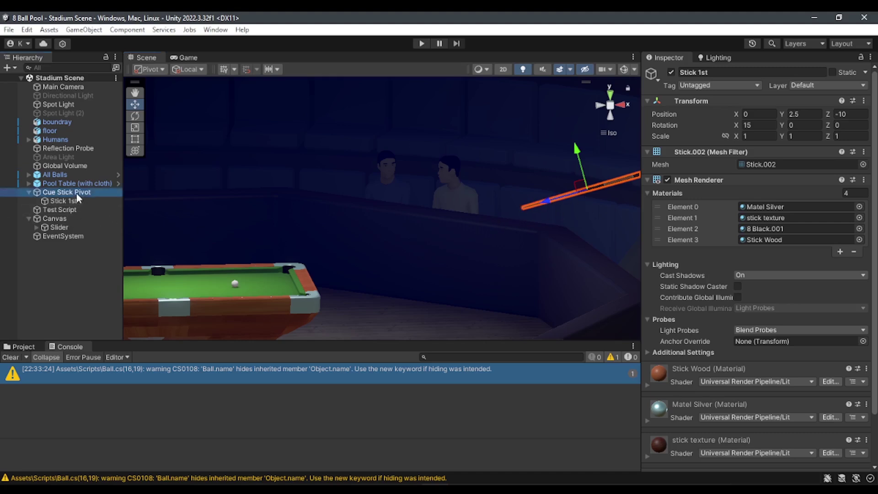
left_click(820, 126)
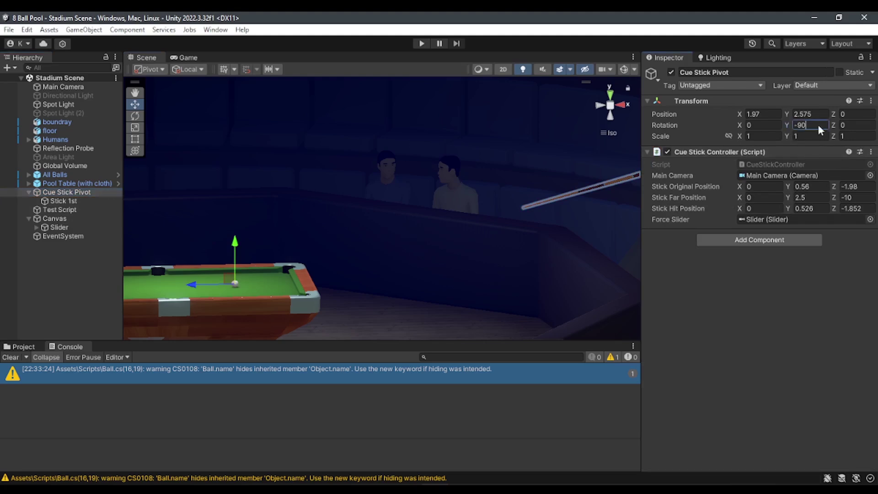
type("0")
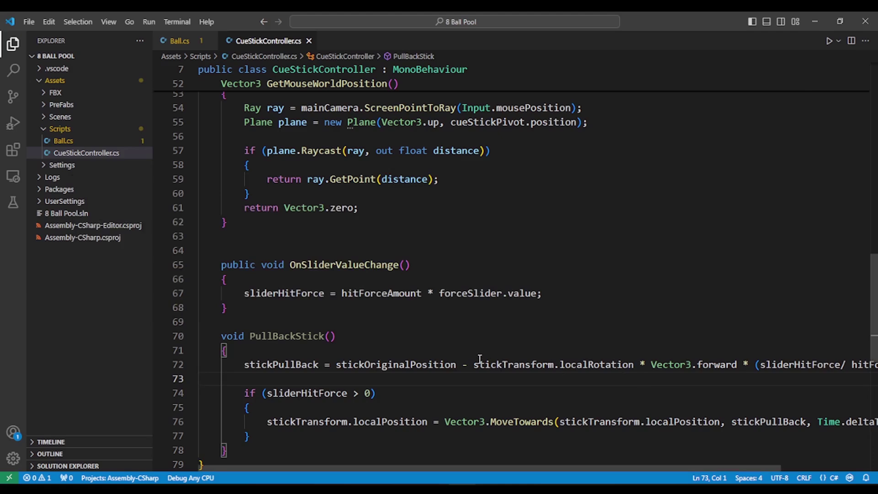
left_click_drag(478, 364, 634, 365)
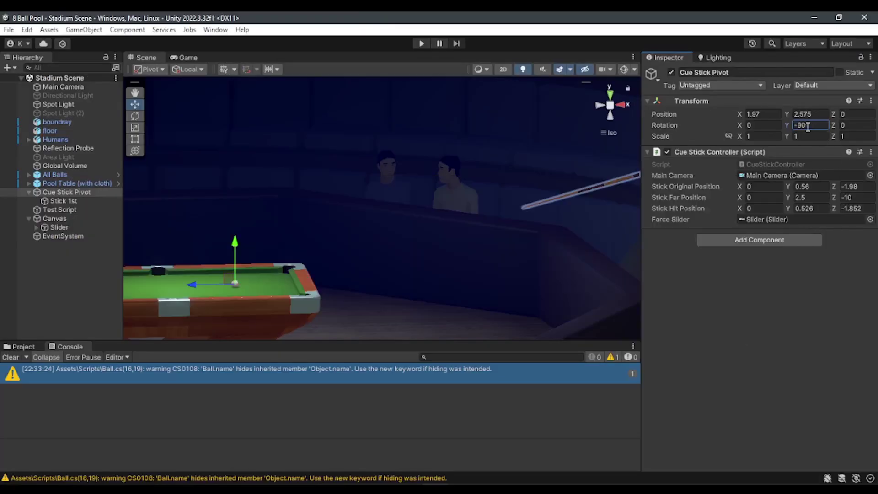
left_click_drag(425, 194, 393, 197, "alt")
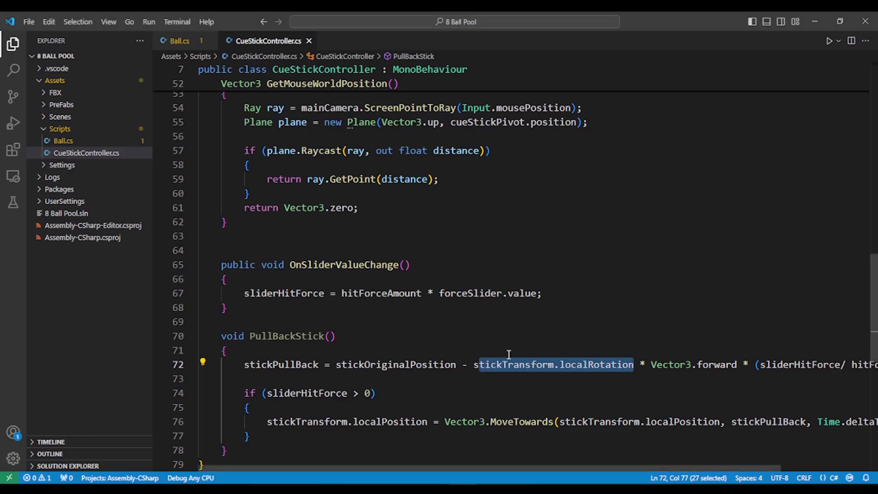
left_click(548, 364)
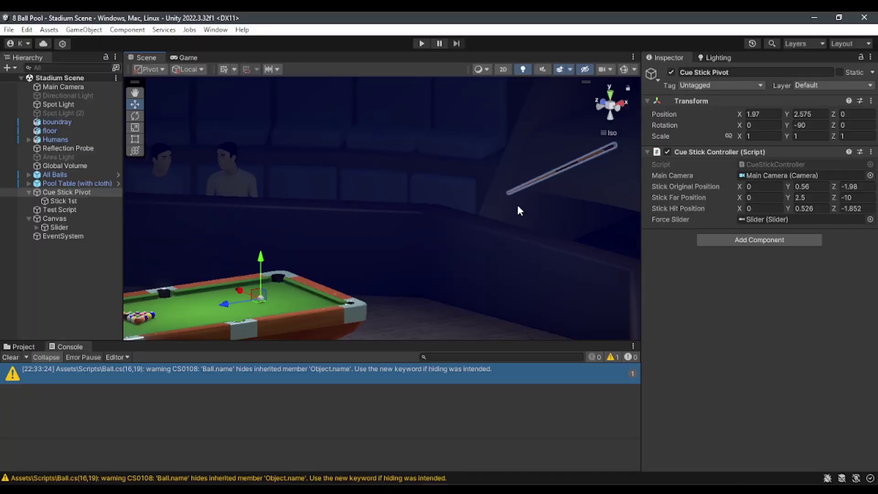
Test-drag the Stick 1st cue stick twice, undoing each move to keep it at 0, 2.5, -10
left_click(84, 200)
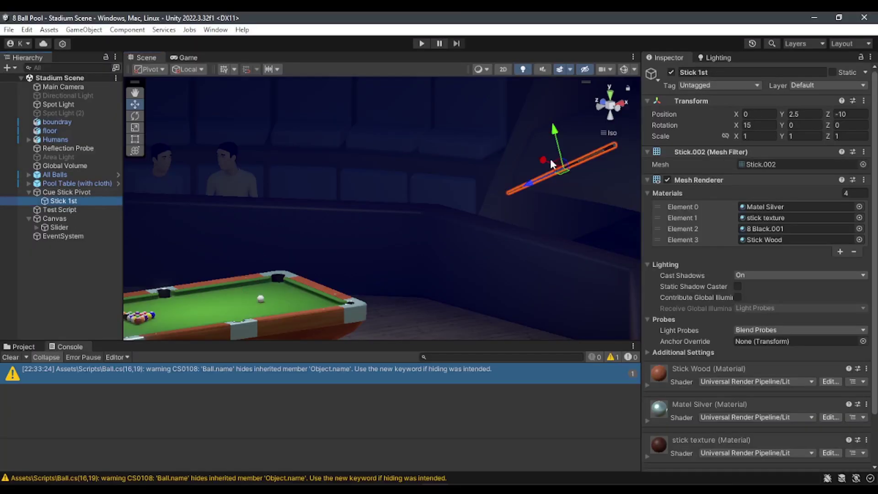
mouse_move(550, 163)
left_mouse_down()
mouse_move(563, 202)
mouse_move(413, 119)
mouse_move(352, 255)
left_mouse_up()
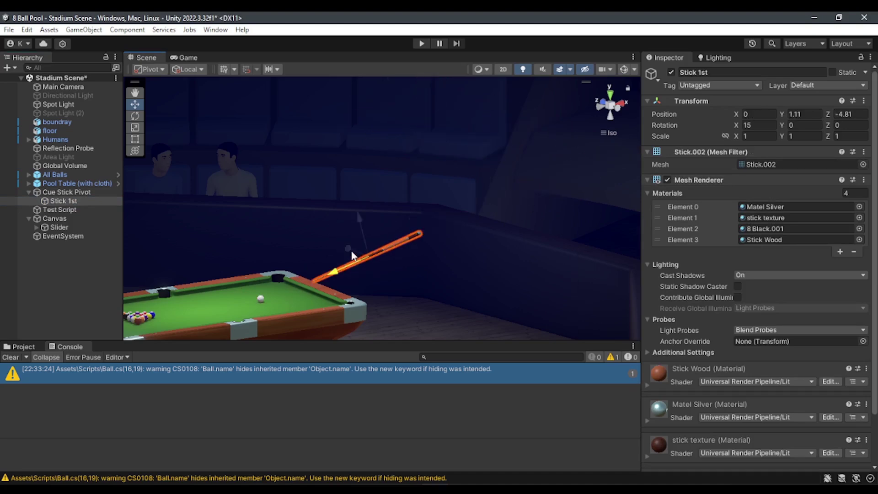
key("ctrl+z")
left_click_drag(545, 161, 481, 143)
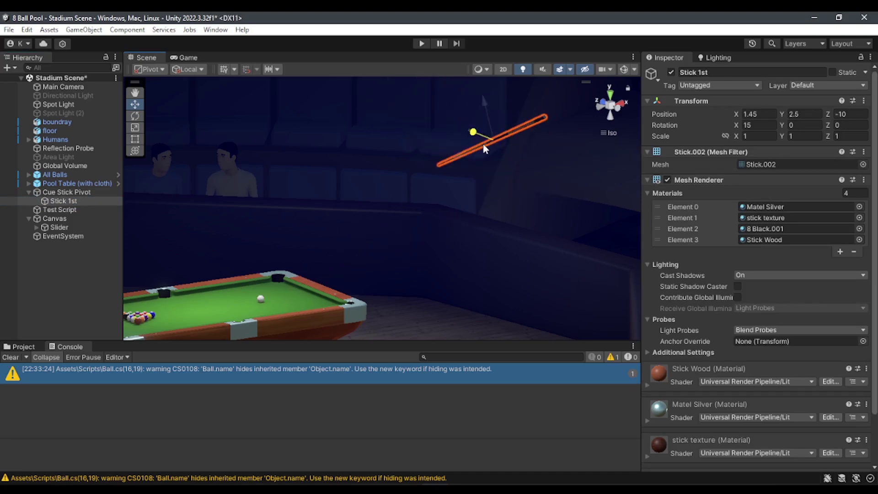
key("ctrl+z")
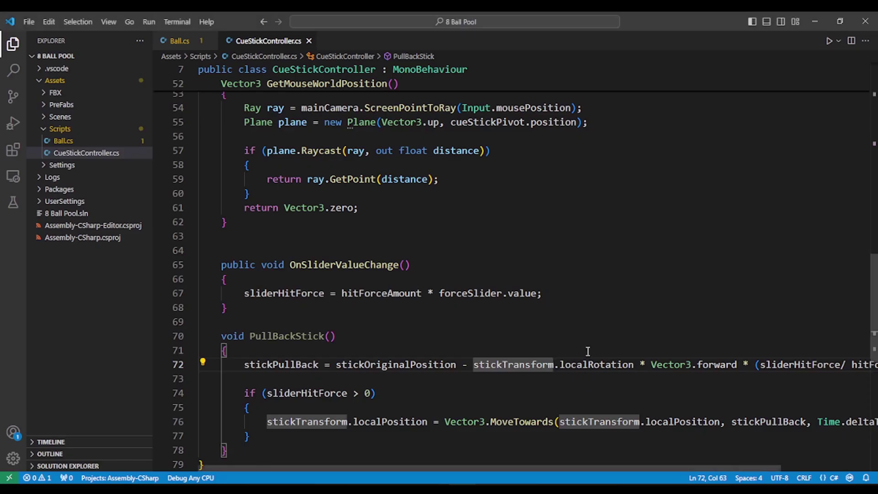
Add a space before the division sign in (sliderHitForce / hitForceAmount) and save
left_click(590, 364)
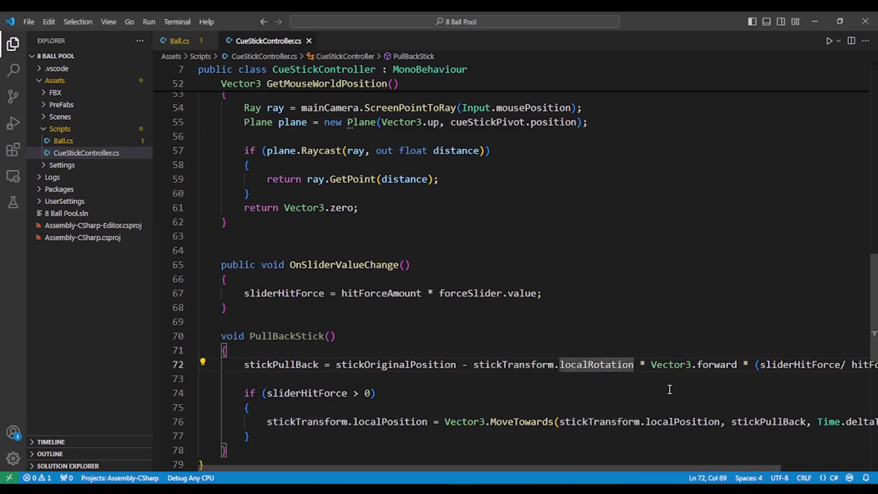
left_click_drag(647, 467, 768, 468)
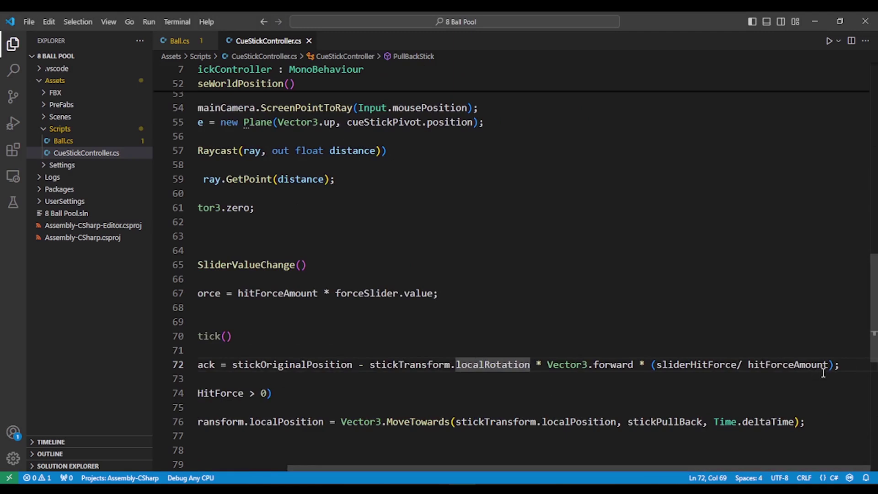
left_click_drag(651, 364, 833, 365)
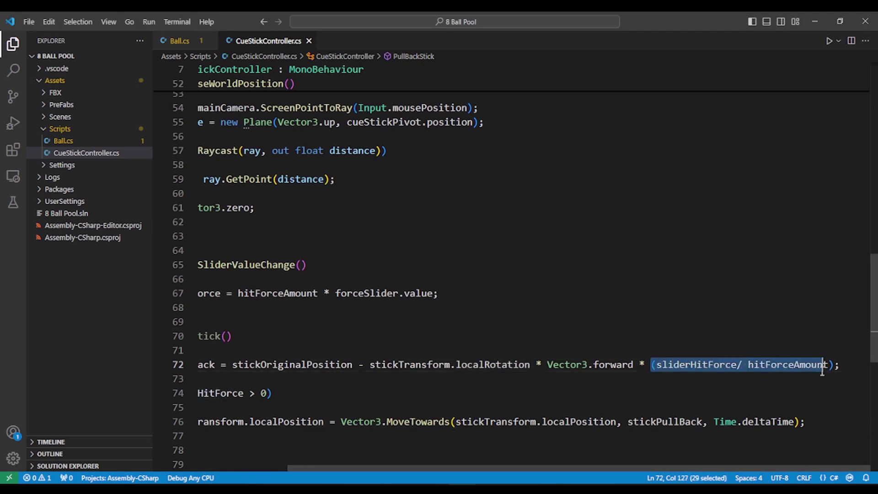
mouse_move(716, 467)
left_mouse_down()
mouse_move(625, 467)
mouse_move(675, 465)
left_mouse_up()
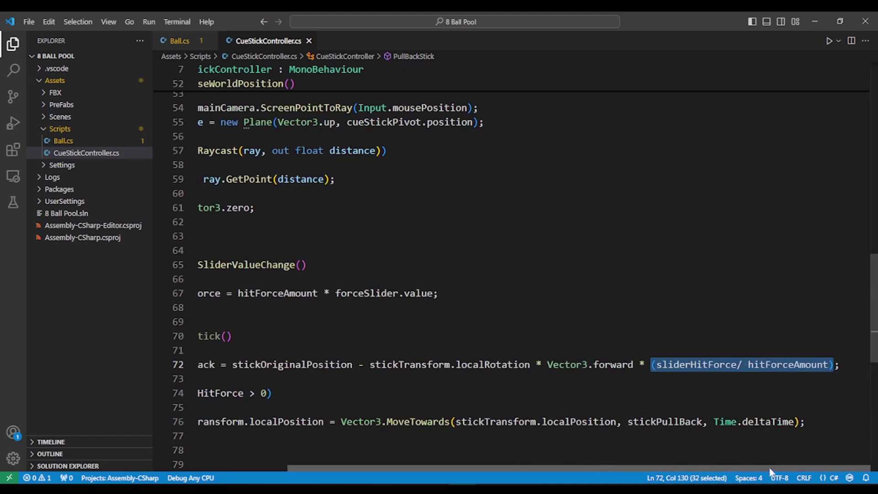
left_click(708, 366)
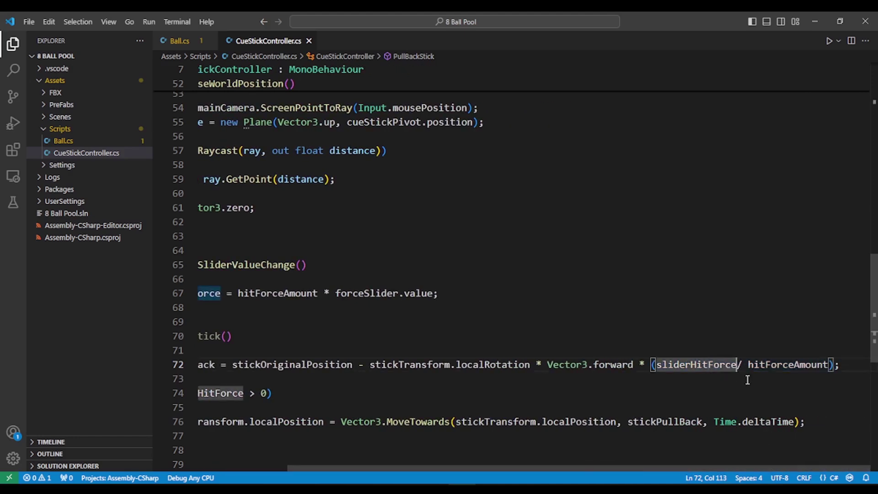
left_click(747, 380)
key("BackSpace")
key("BackSpace")
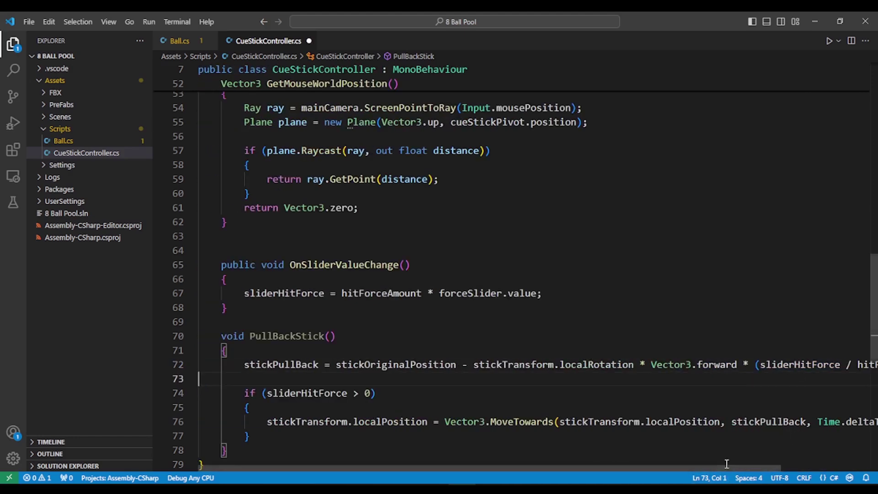
left_click_drag(727, 463, 817, 465)
left_click(776, 397)
key("ctrl+s")
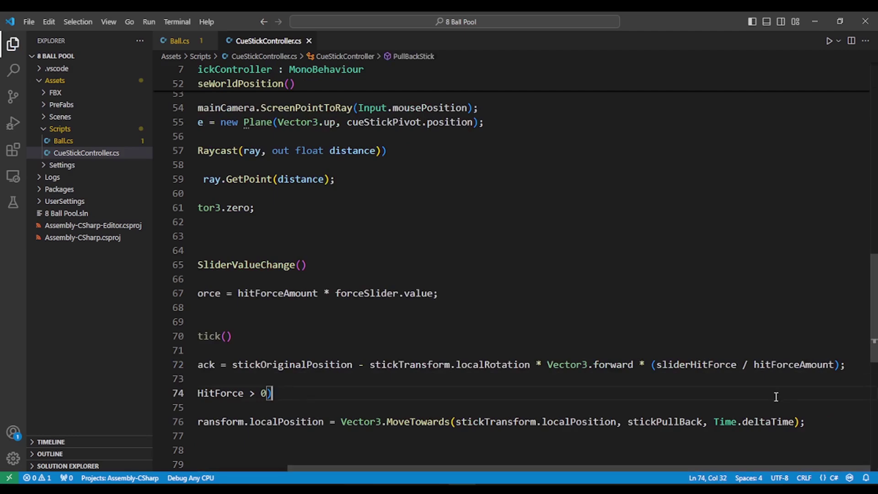
Add an empty else block after the if (sliderHitForce > 0) block and save the script
left_click_drag(677, 466, 629, 469)
scroll(386, 428, "down", 3)
left_click(396, 361)
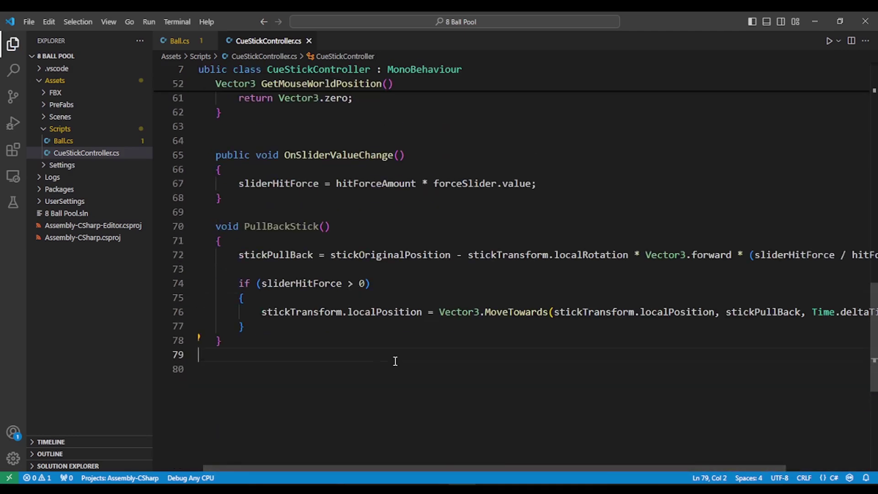
left_click(288, 333)
type("else")
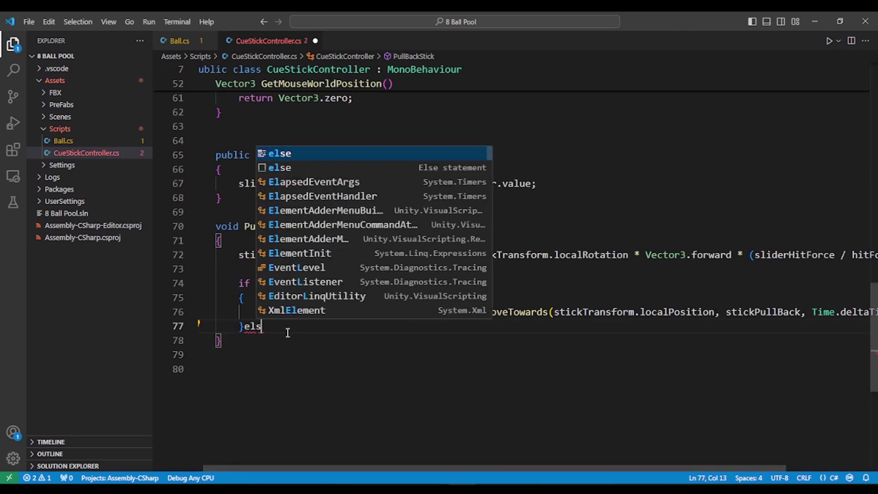
key("Return")
type("{")
key("Return")
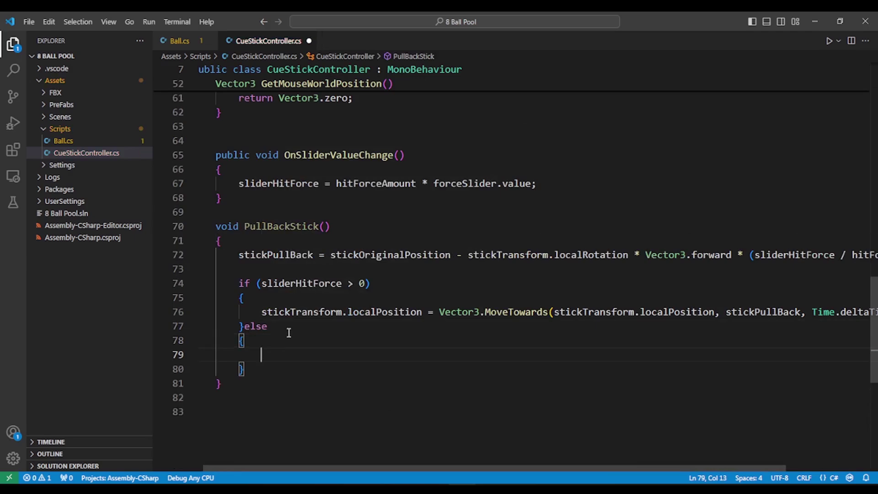
key("ctrl+s")
key("alt+Tab")
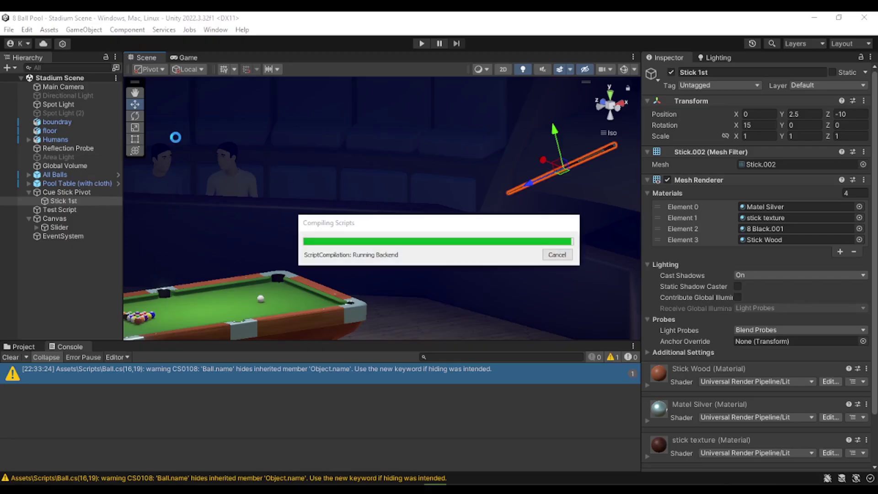
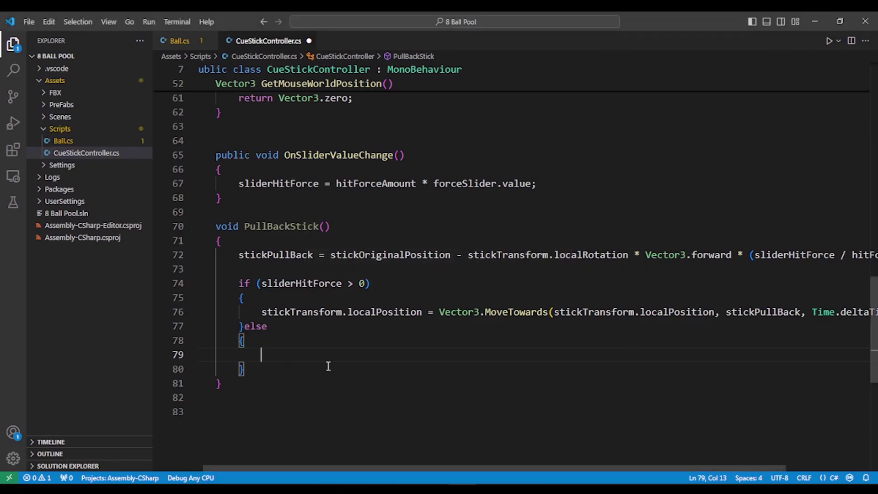
Start line 79 by assigning stickTransform.localPosition from Vector3.MoveTowards
type("stic")
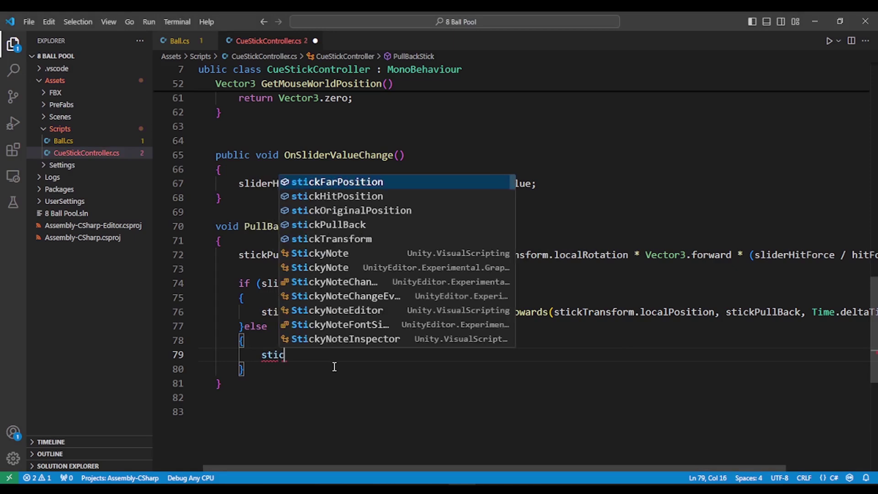
type("k")
key("Return")
key("ctrl+z")
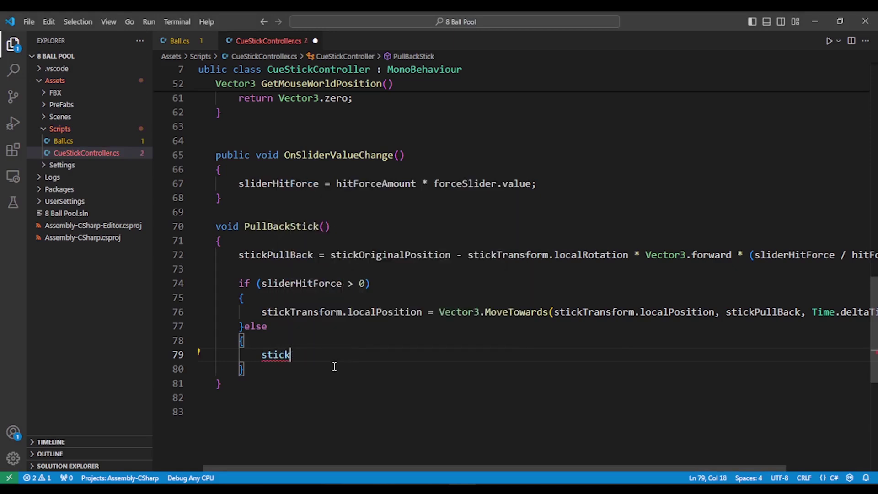
key("Return")
type(".local")
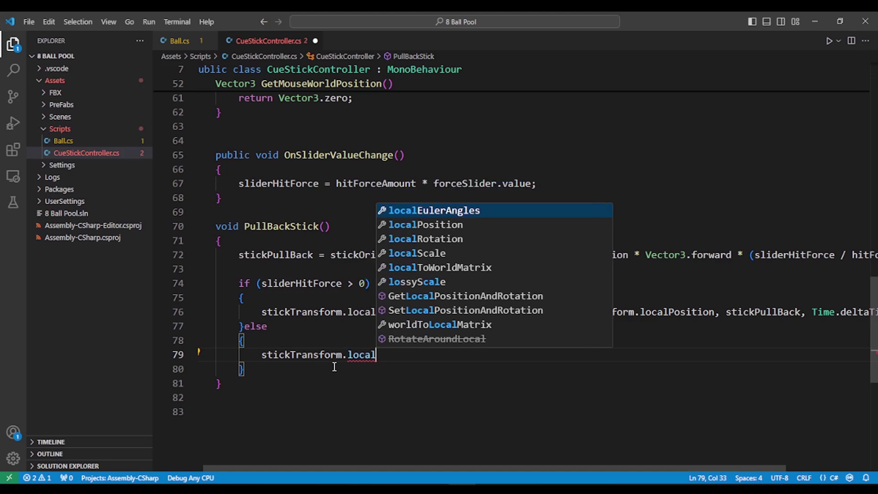
key("Down")
key("Down")
key("Up")
key("Return")
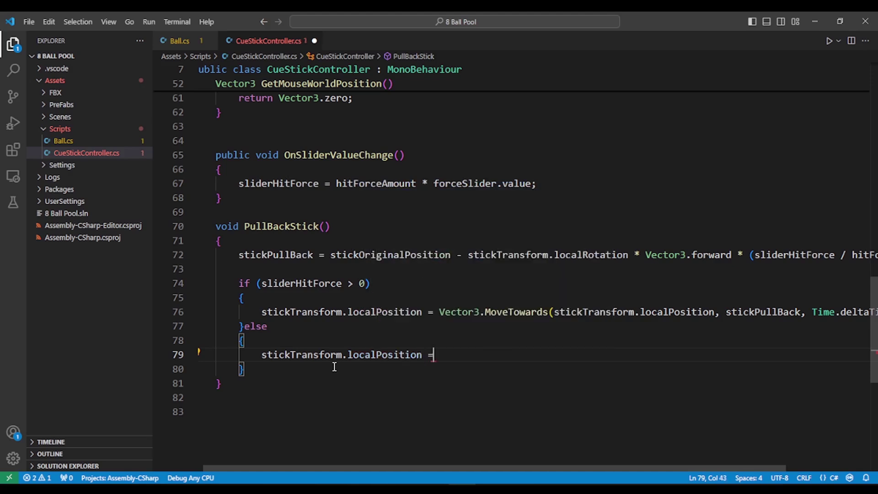
type(" Vecto")
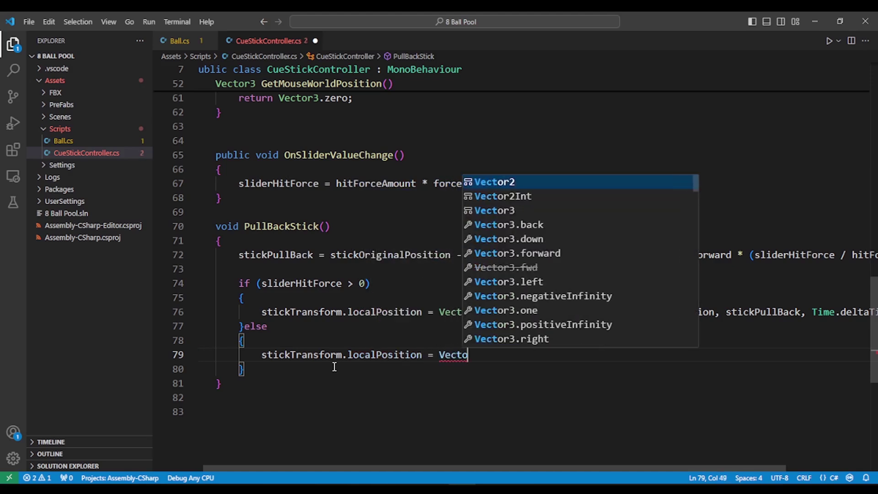
type("r")
key("Down")
key("Down")
key("Down")
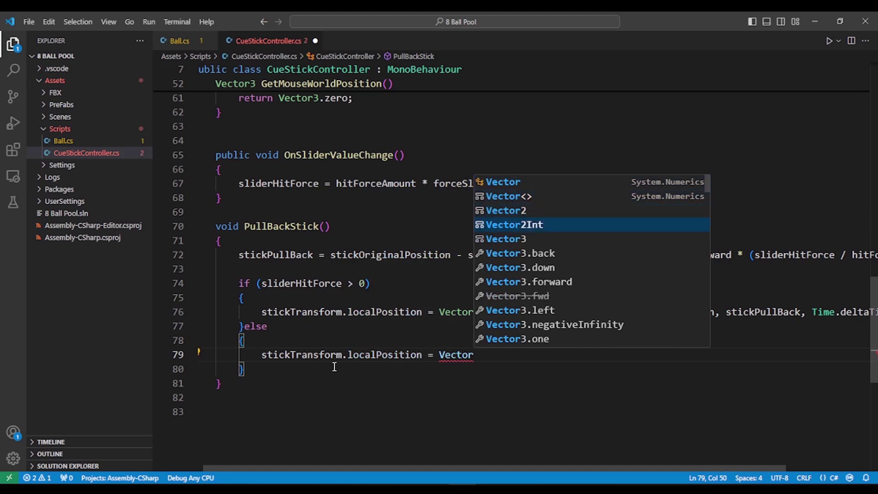
key("Down")
key("Return")
type(".")
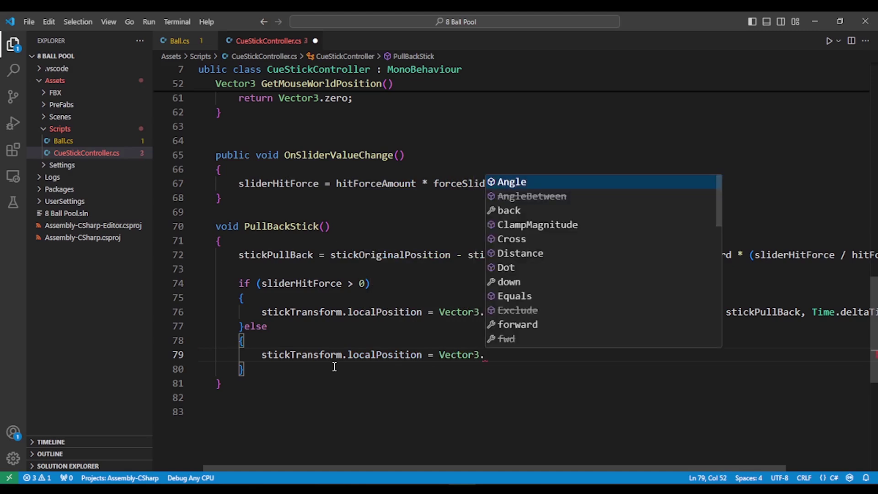
type("Mov")
key("Return")
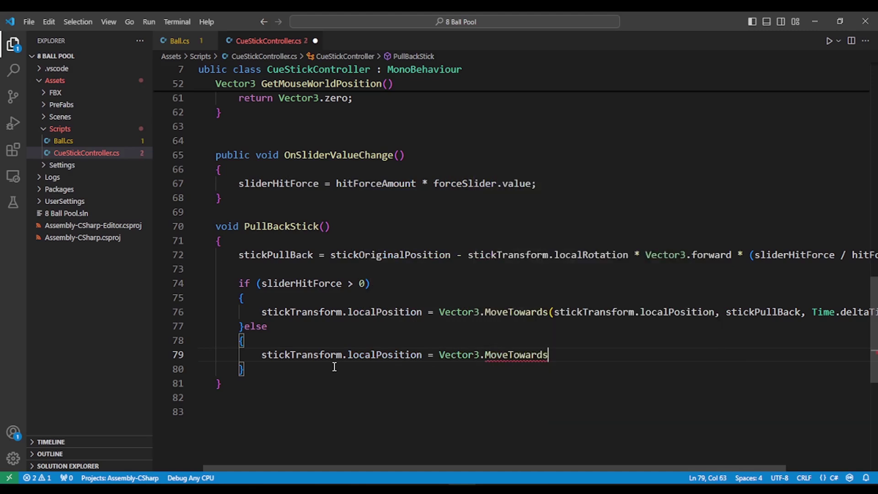
Pass stickTransform.localPosition, stickOriginalPosition and Time.deltaTime to MoveTowards, then save the script
type("(")
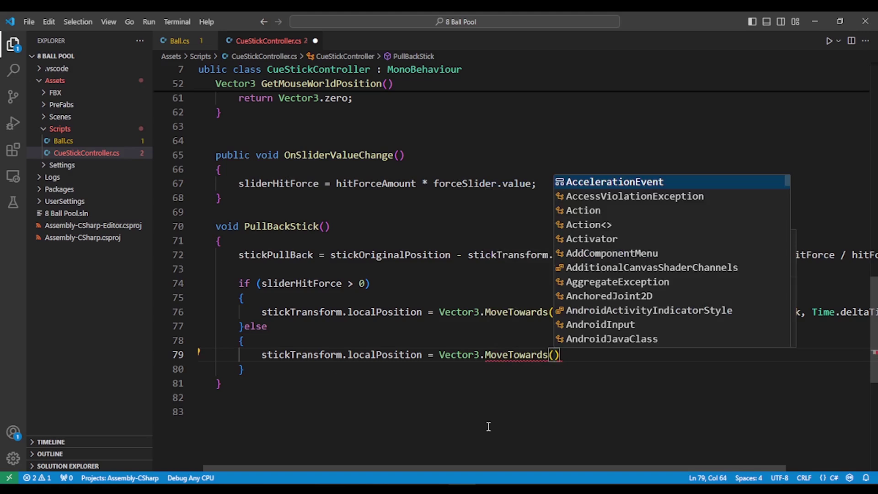
type("st")
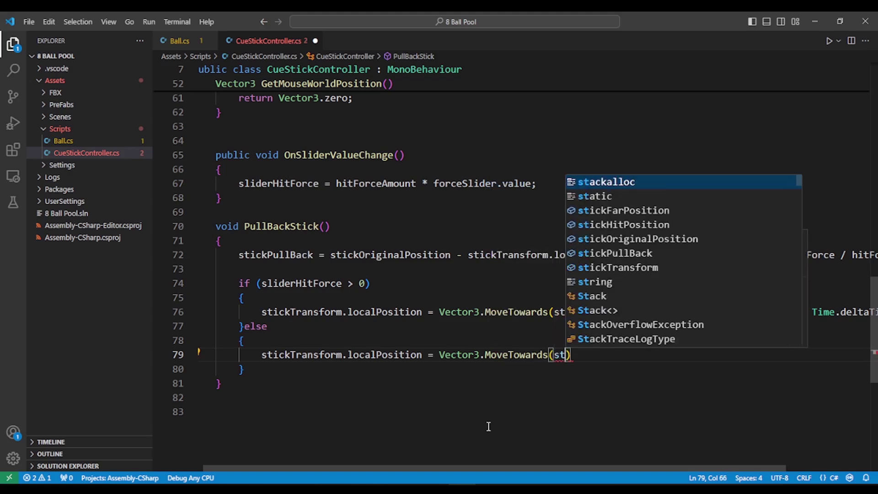
type("ick")
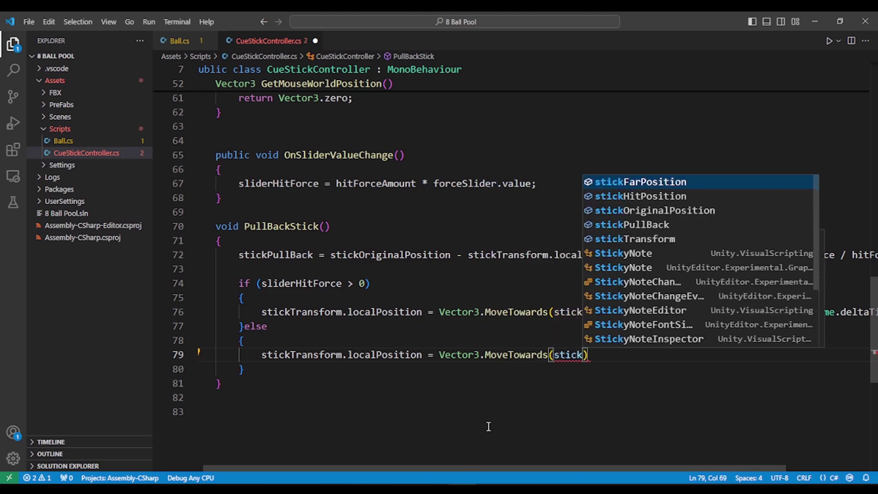
type("Tr")
key("Return")
type(".")
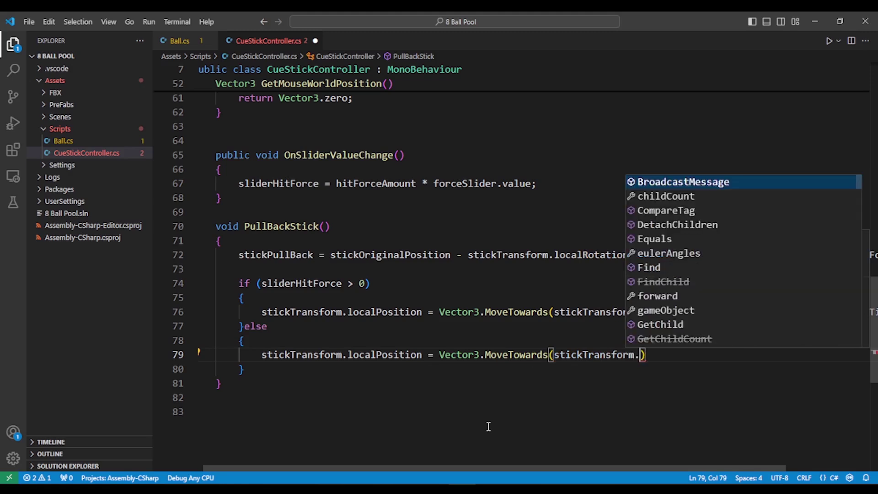
type("local")
key("Down")
key("Return")
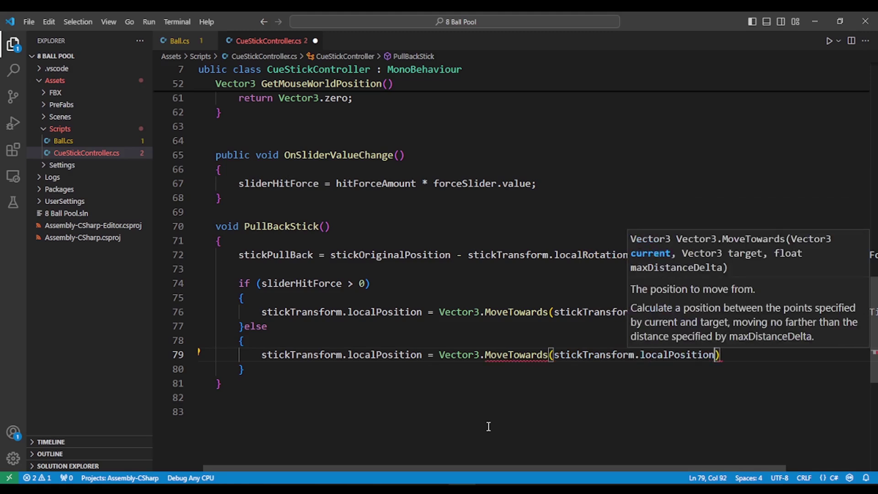
type(", ")
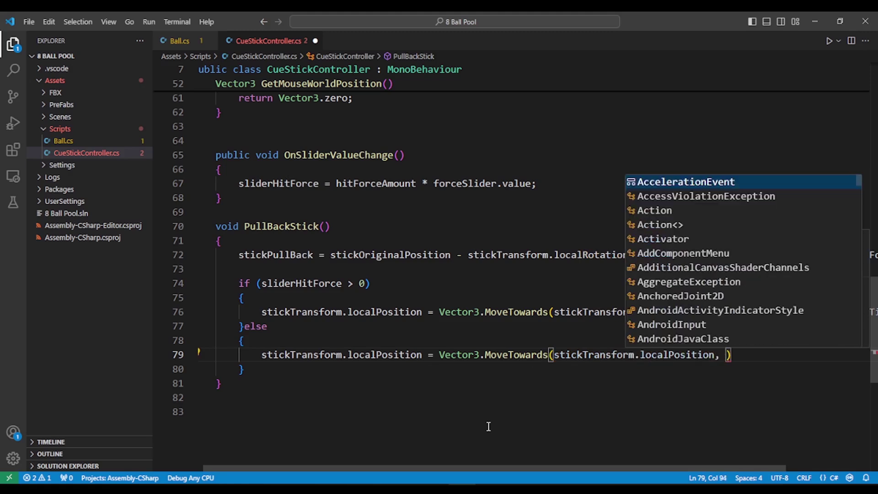
type("sti")
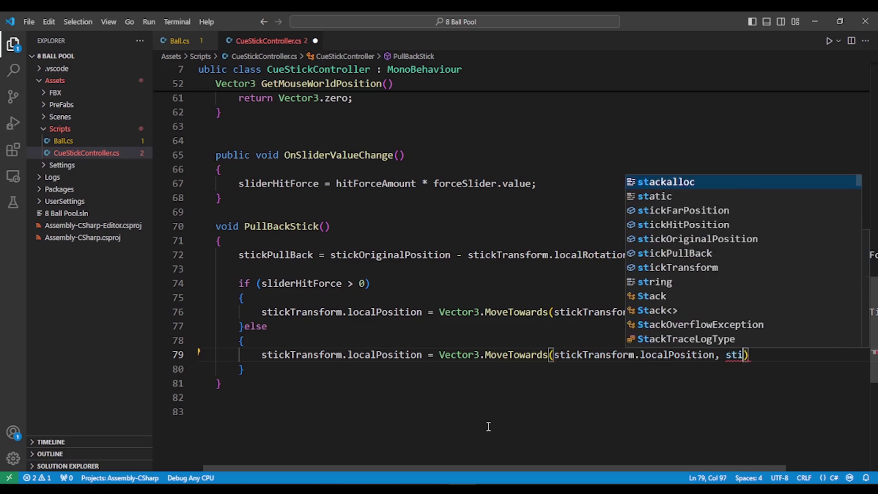
type("ckOri")
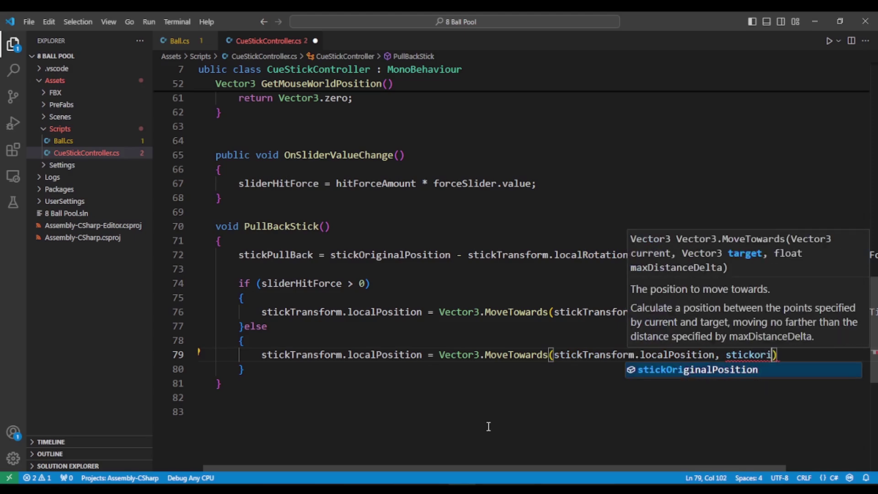
type("g")
key("Return")
type(", ")
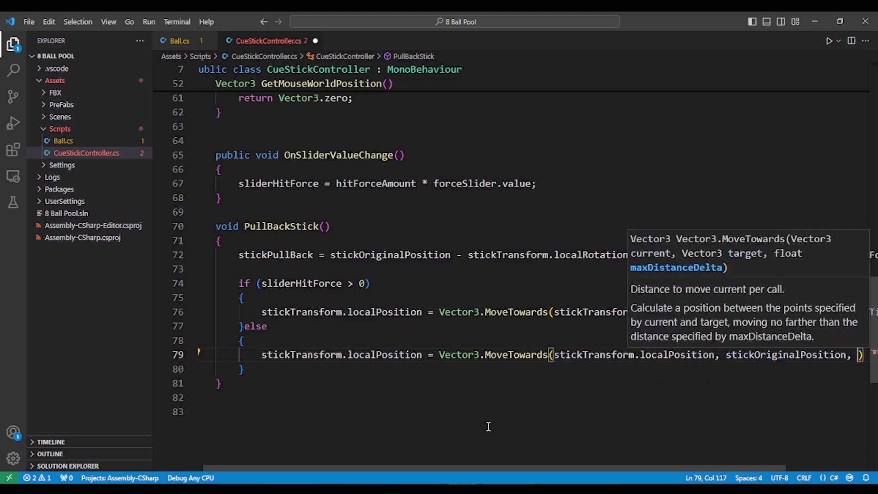
type("time")
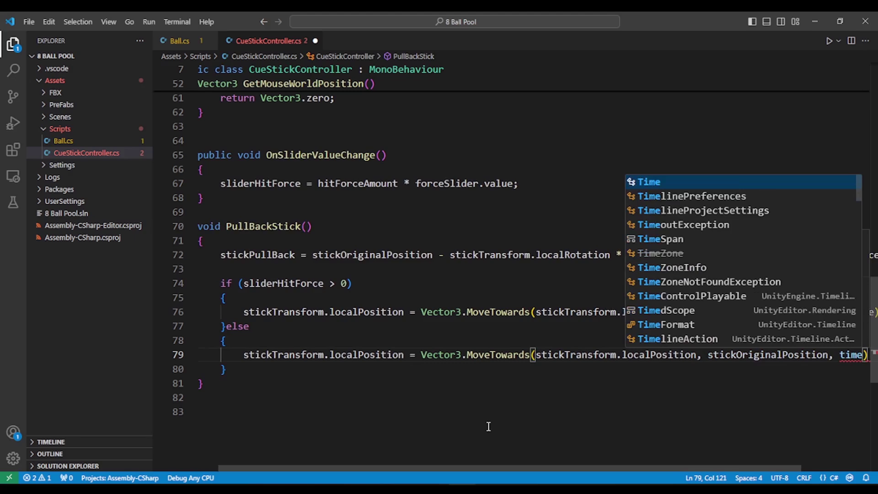
type(".delta")
key("Return")
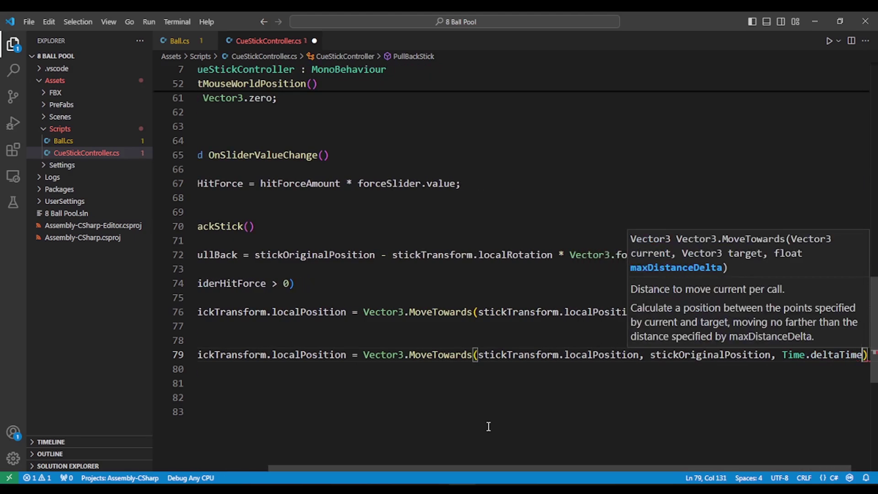
type(");")
key("ctrl+s")
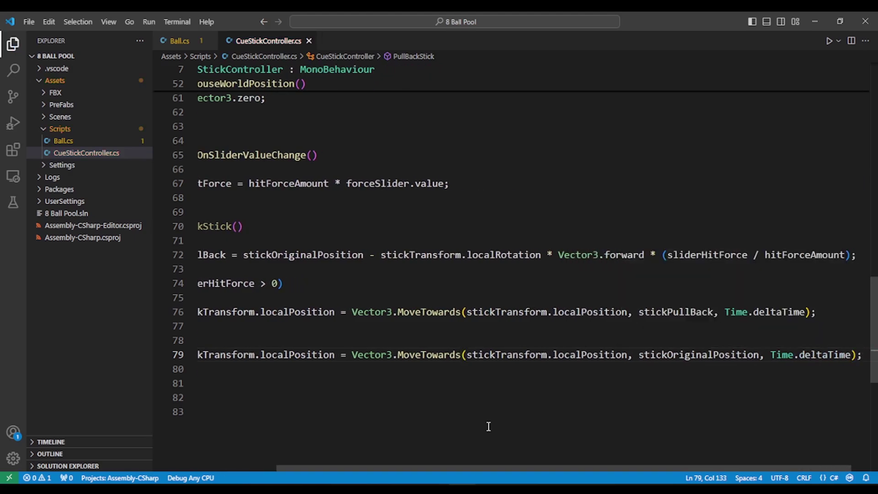
Append '* stickHitSpeed' after Time.deltaTime in the else branch's MoveTowards call on line 79
mouse_move(459, 467)
left_mouse_down()
mouse_move(473, 474)
mouse_move(496, 457)
left_mouse_up()
scroll(542, 358, "down", 2)
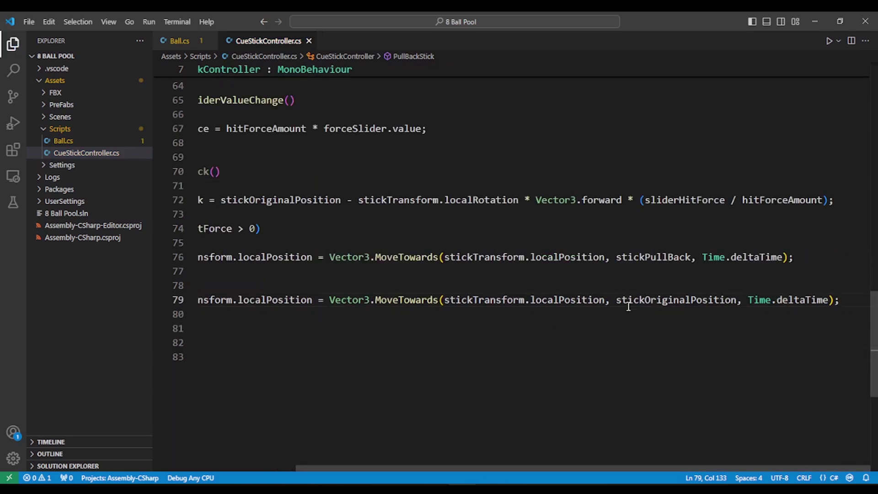
mouse_move(639, 466)
left_mouse_down()
mouse_move(535, 482)
mouse_move(668, 465)
left_mouse_up()
left_click(789, 260)
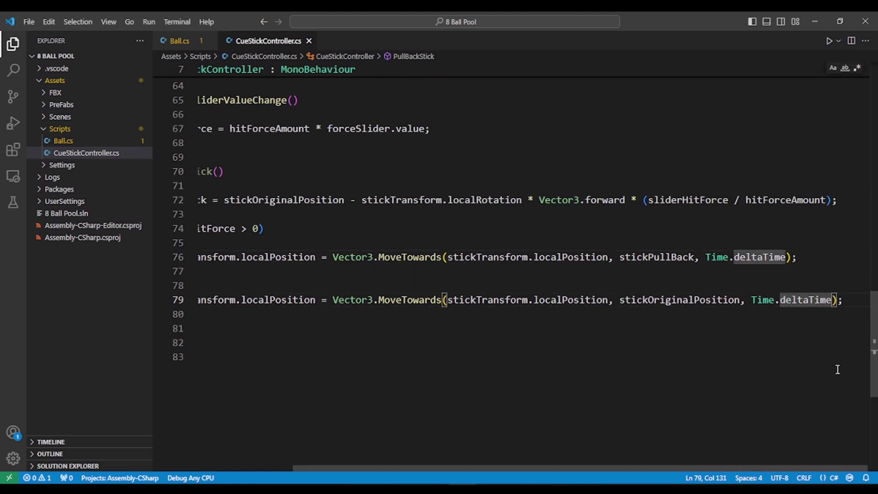
type("* ")
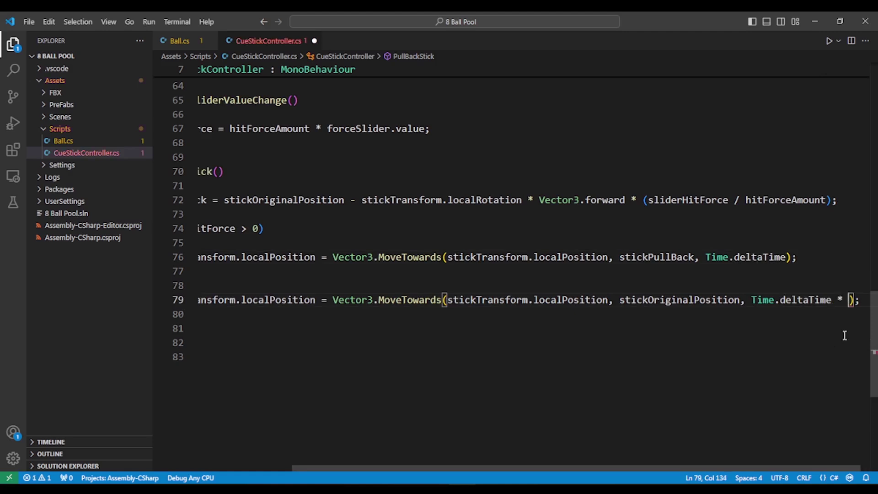
type("stick")
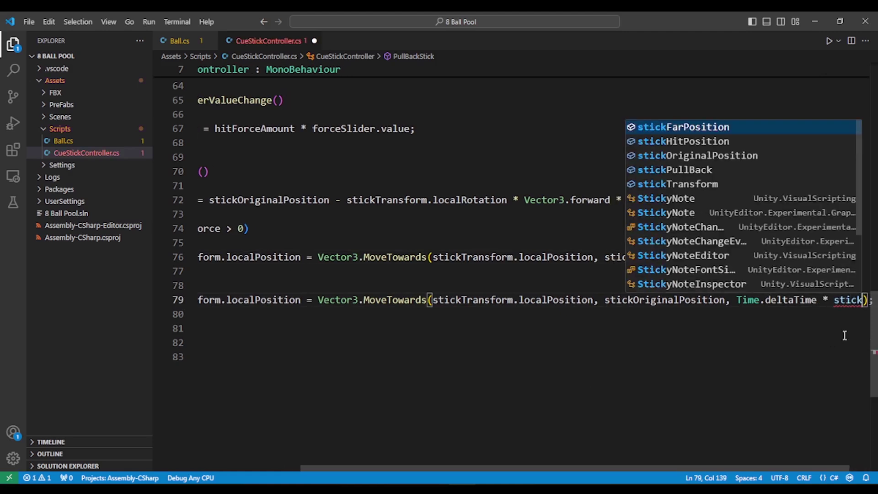
type("Hit")
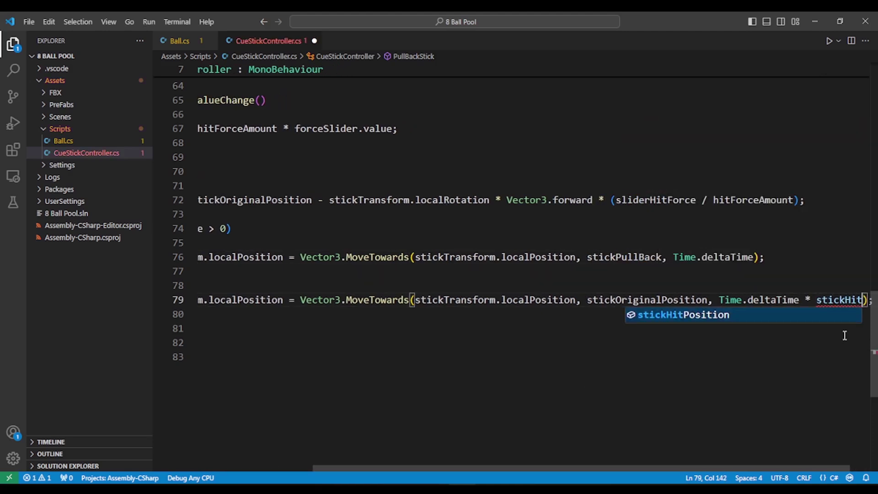
type("Fo")
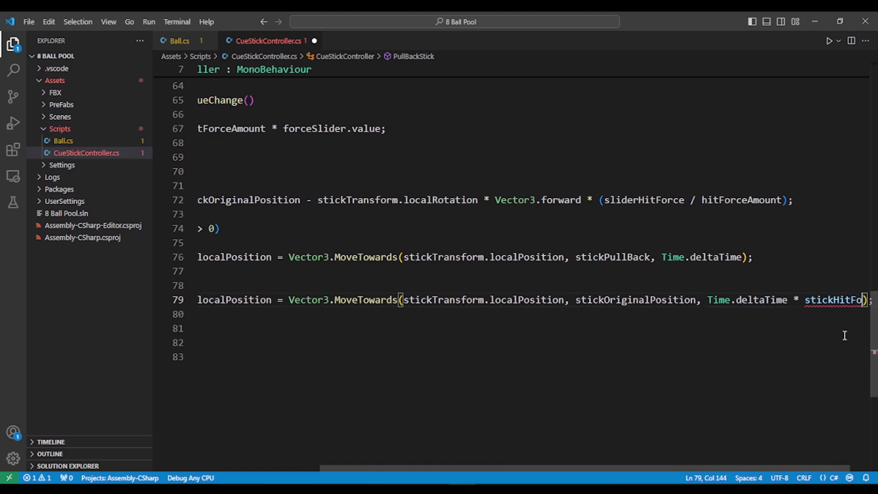
key("BackSpace")
key("BackSpace")
type("Speed")
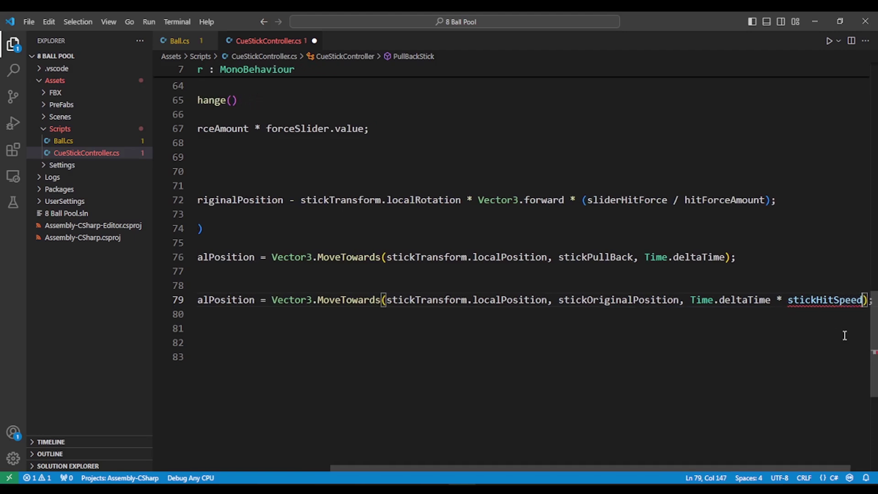
key("ctrl+shift+Left")
Declare stickHitSpeed = 5f next to sliderHitForce on line 11 and save
left_click(846, 357)
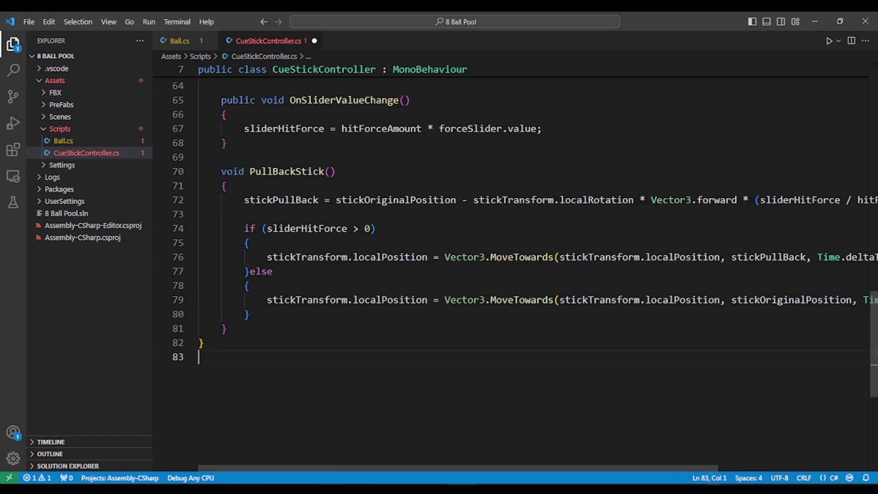
scroll(409, 296, "up", 5)
scroll(410, 295, "up", 10)
scroll(408, 299, "up", 6)
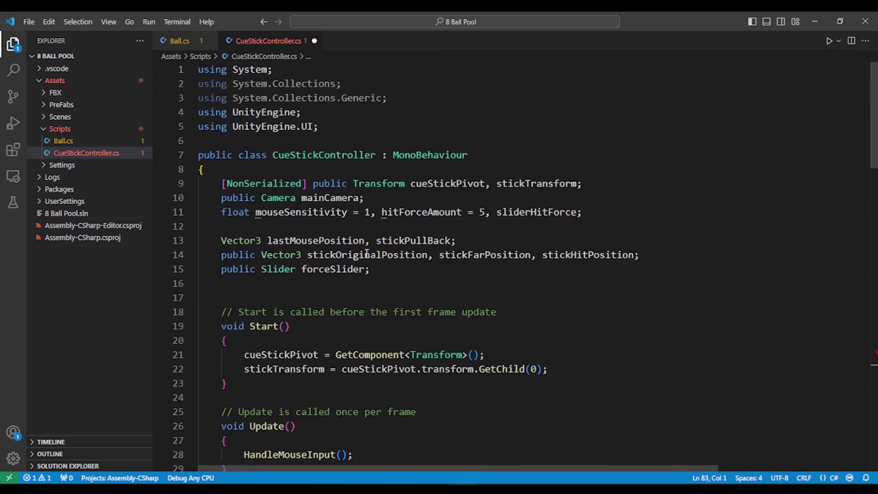
left_click(596, 212)
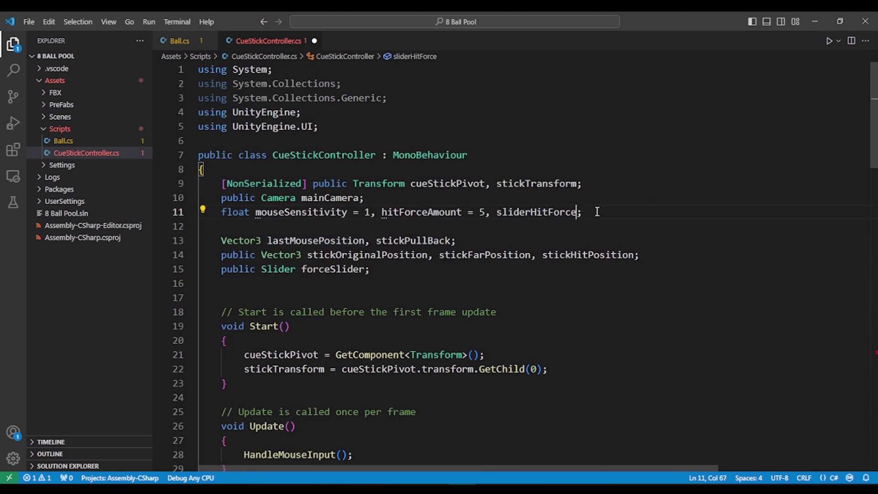
type(", stickHitSpeed")
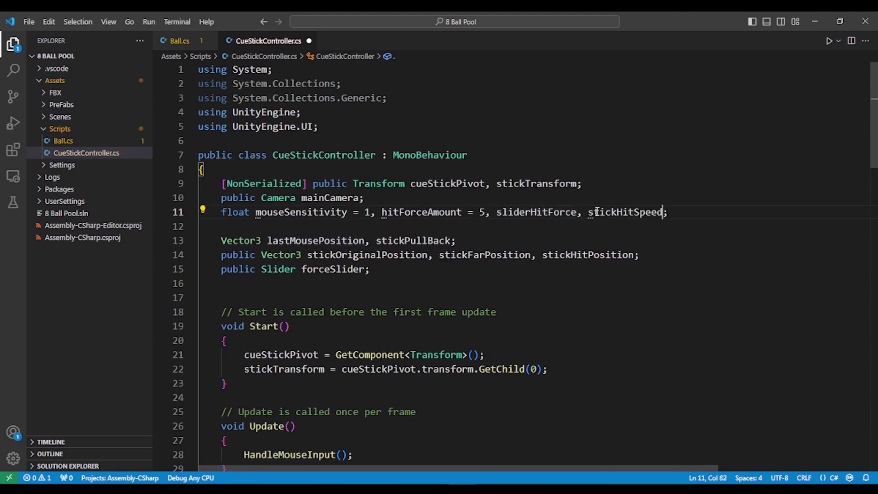
scroll(789, 245, "down", 4)
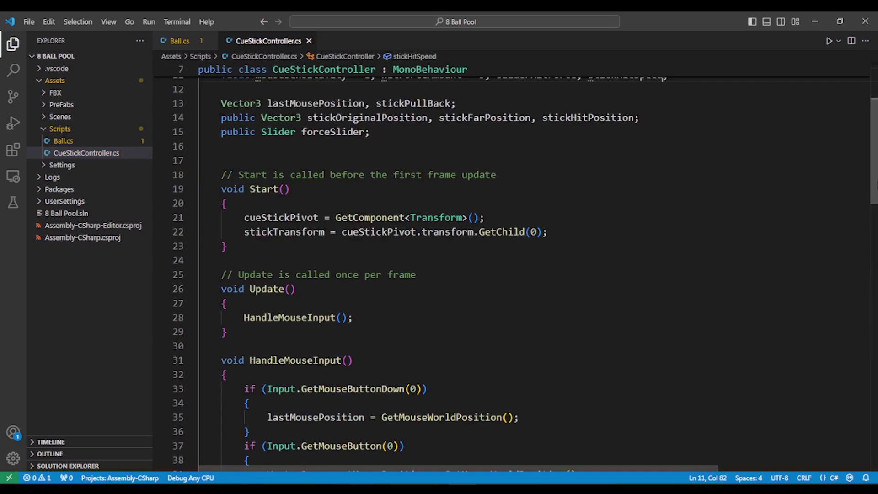
scroll(748, 226, "up", 4)
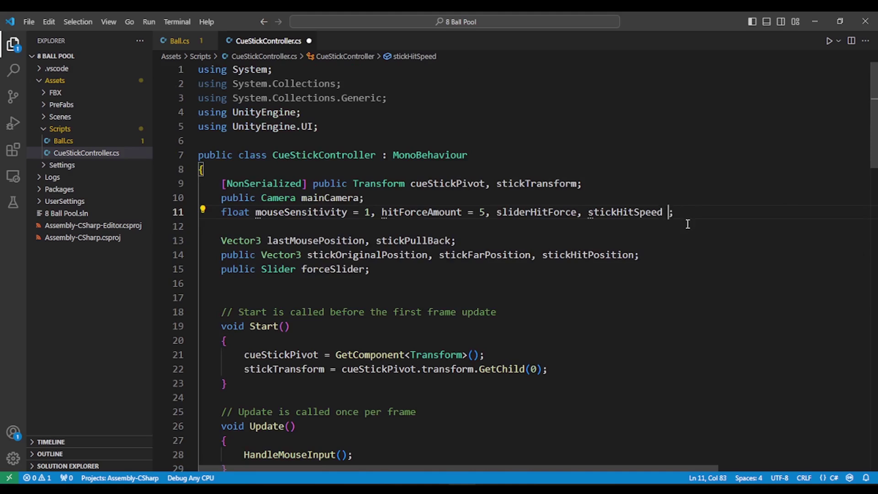
key("ctrl+f")
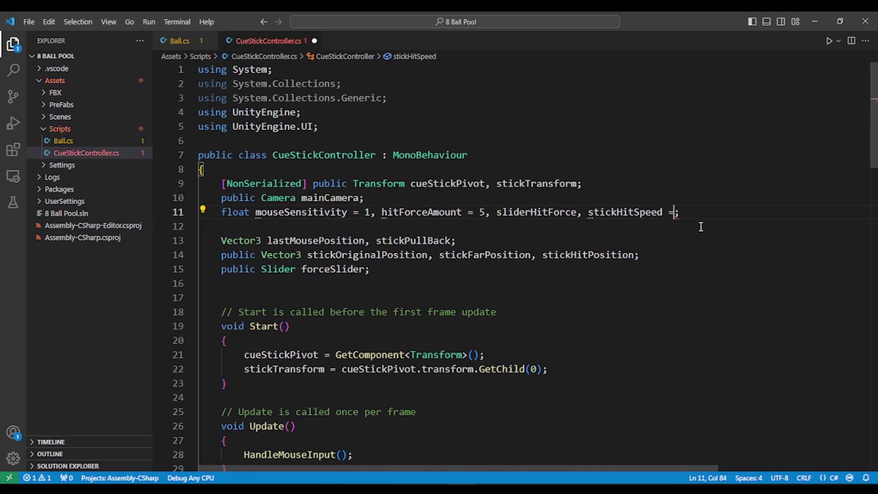
type("= 5f")
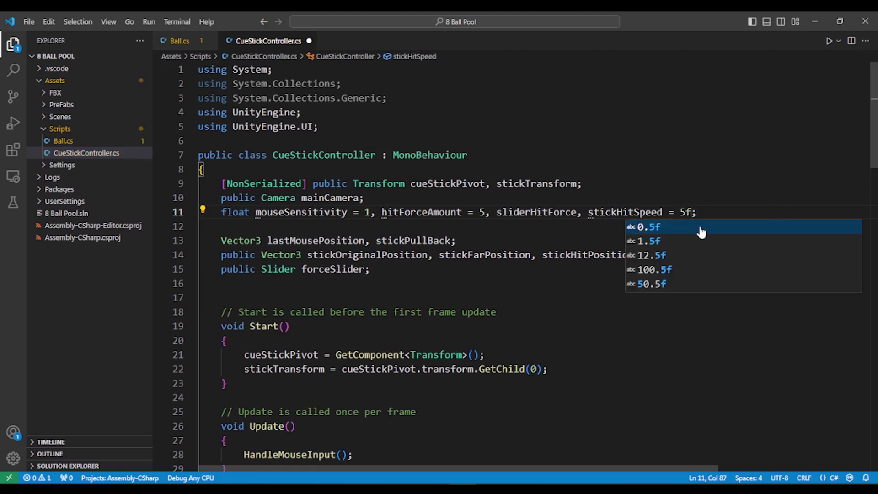
left_click(754, 169)
key("ctrl+s")
Copy '* stickHitSpeed' from line 79 into the pull-back MoveTowards on line 76 and save
scroll(622, 259, "down", 1)
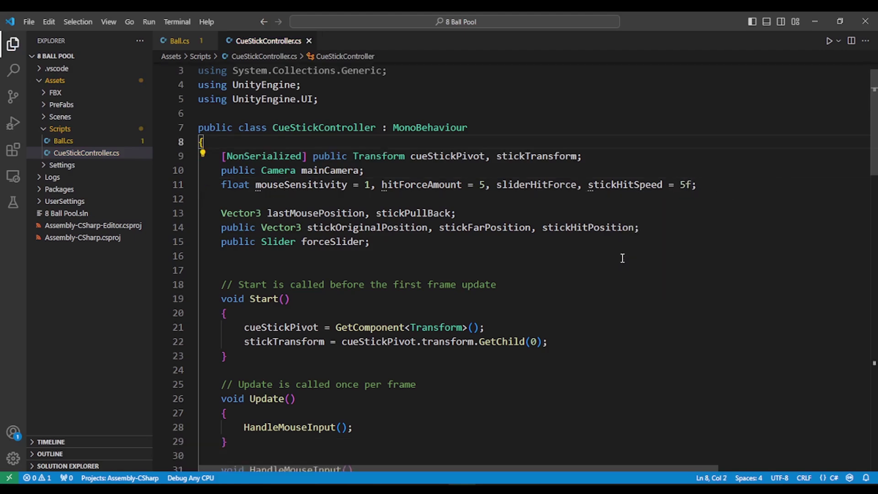
left_click(553, 193)
scroll(553, 193, "down", 20)
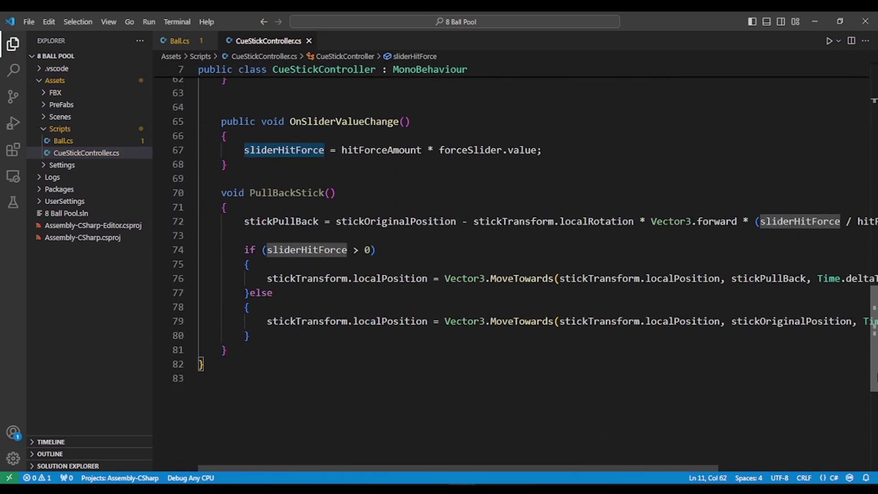
left_click_drag(464, 468, 616, 468)
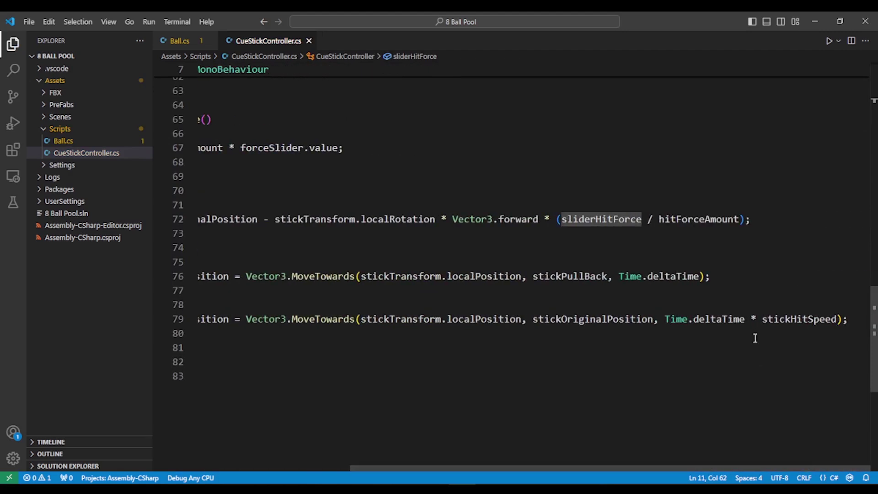
left_click_drag(751, 320, 836, 319)
key("ctrl+c")
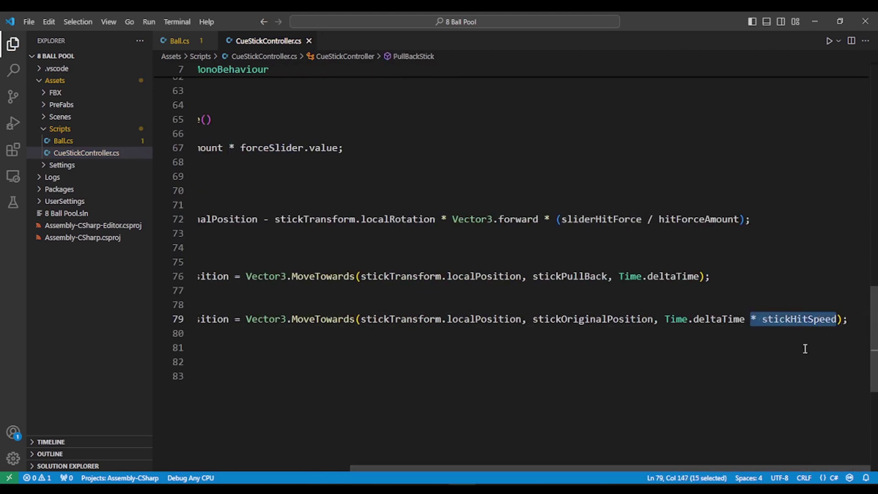
left_click(702, 282)
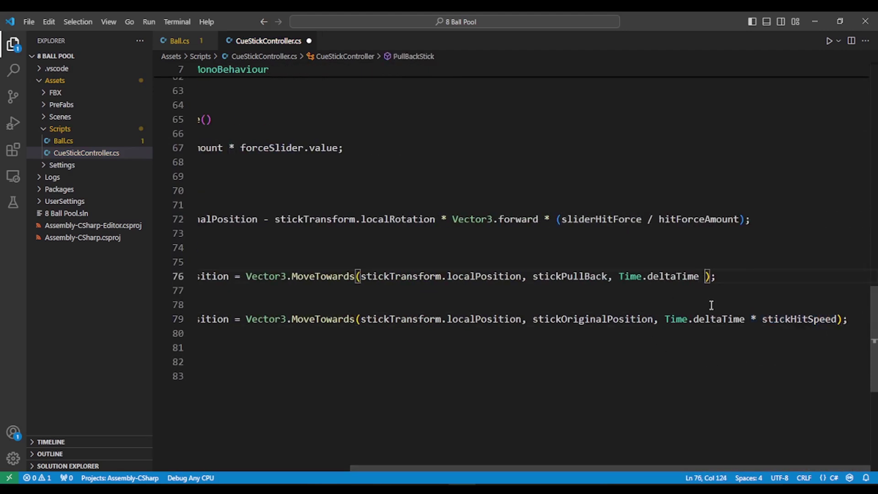
key("ctrl+v")
key("ctrl+s")
left_click_drag(713, 468, 470, 476)
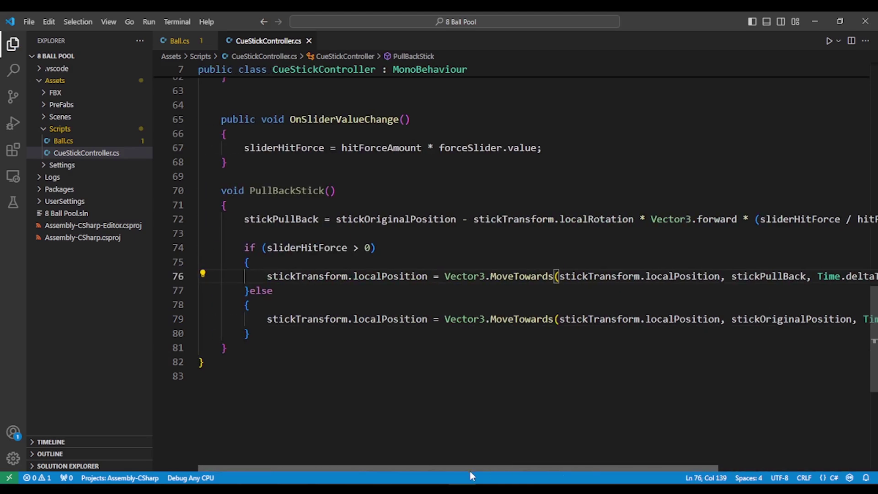
scroll(284, 320, "up", 4)
Add a PullBackStick() call as line 68 inside OnSliderValueChange and save
left_click(284, 315)
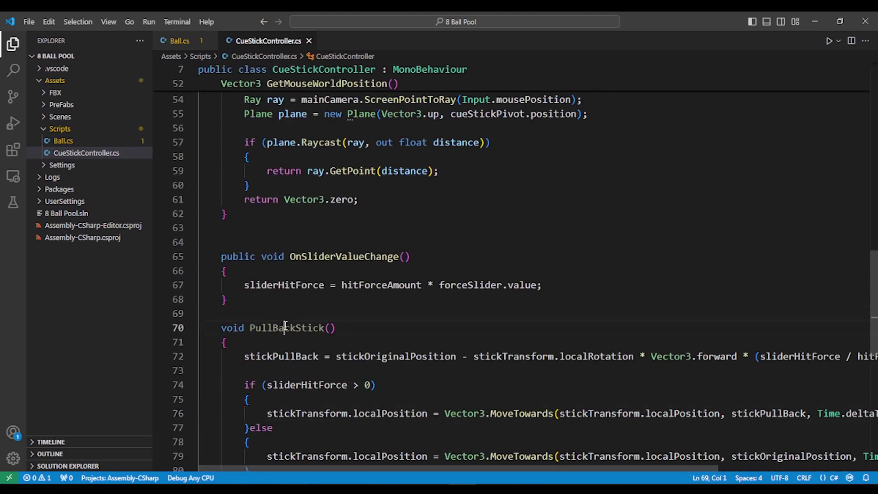
double_click(284, 328)
left_click(336, 328, "shift")
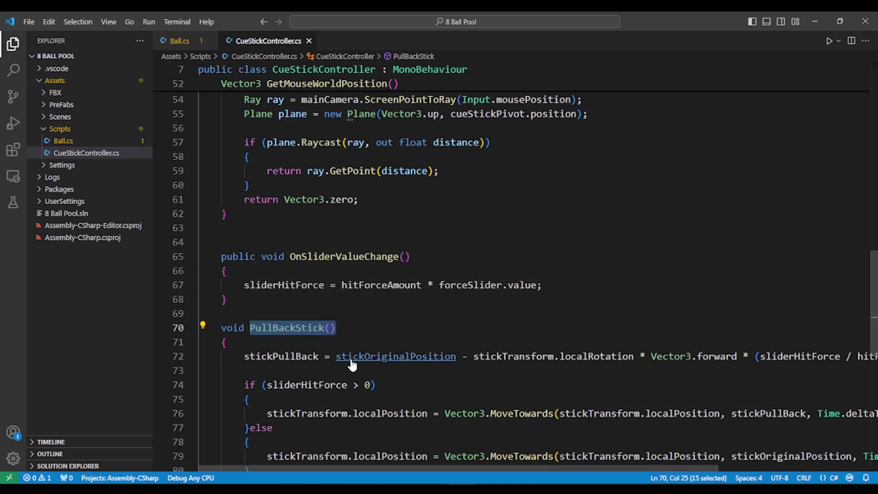
key("ctrl+c")
left_click(591, 283)
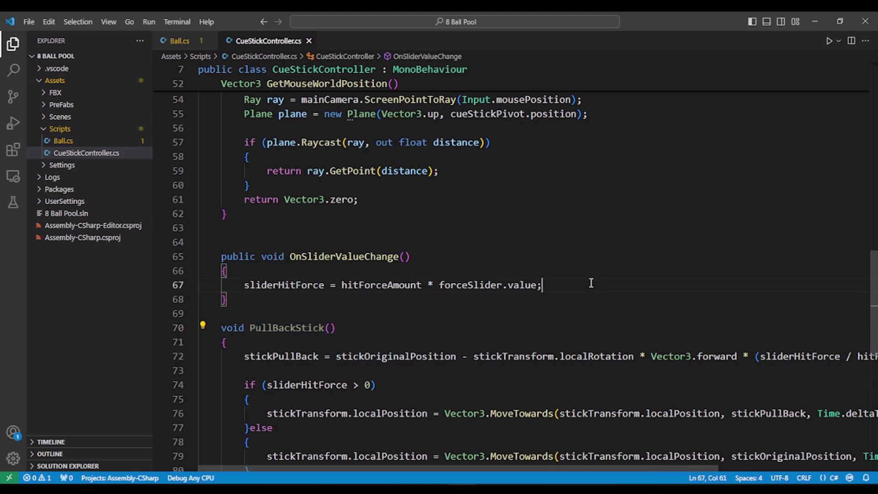
key("Return")
key("ctrl+v")
key("ctrl+s")
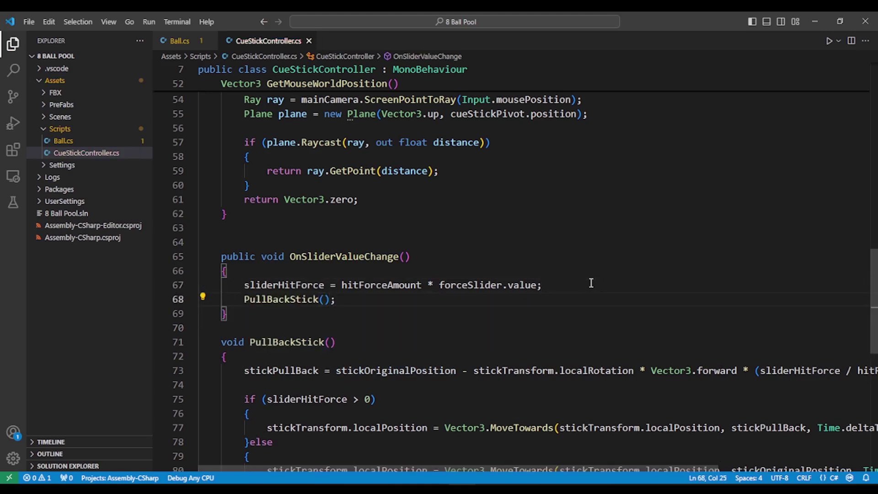
Review the PullBackStick method's if/else block and the new call
scroll(455, 273, "down", 2)
left_click(302, 217)
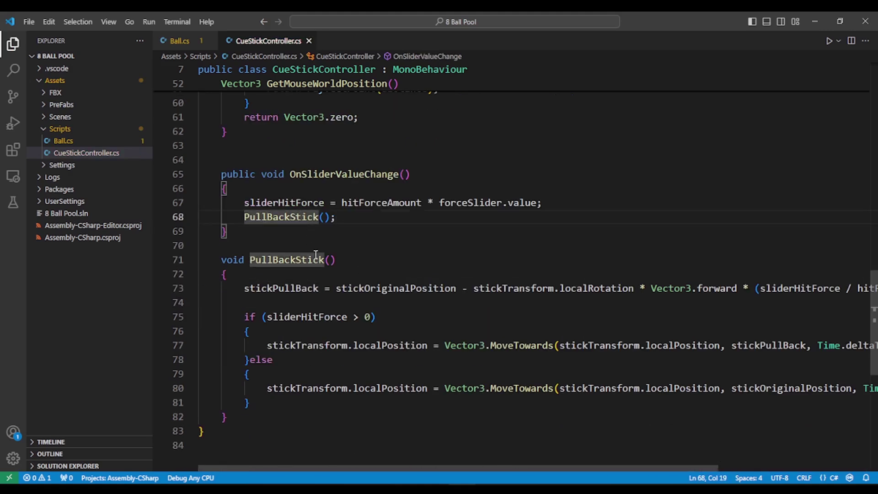
left_click(402, 256)
scroll(343, 373, "down", 1)
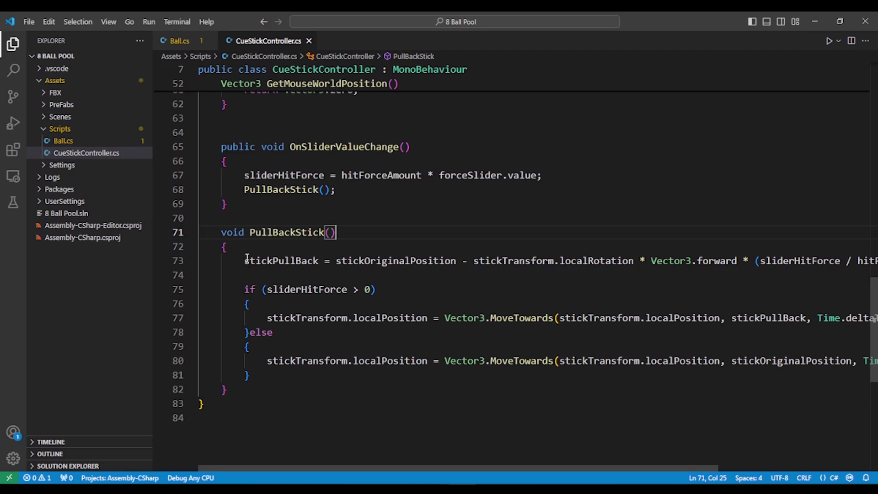
left_click_drag(244, 289, 255, 381)
left_click(402, 417)
scroll(458, 469, "up", 3)
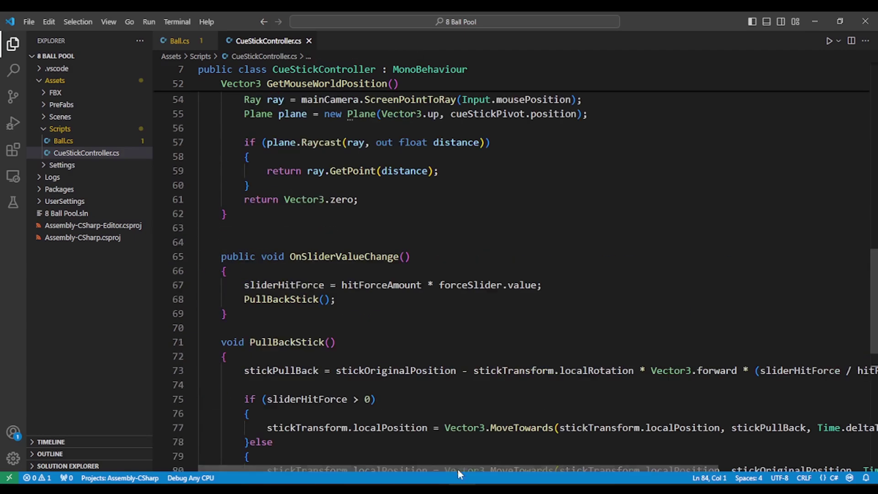
left_click_drag(472, 468, 256, 451)
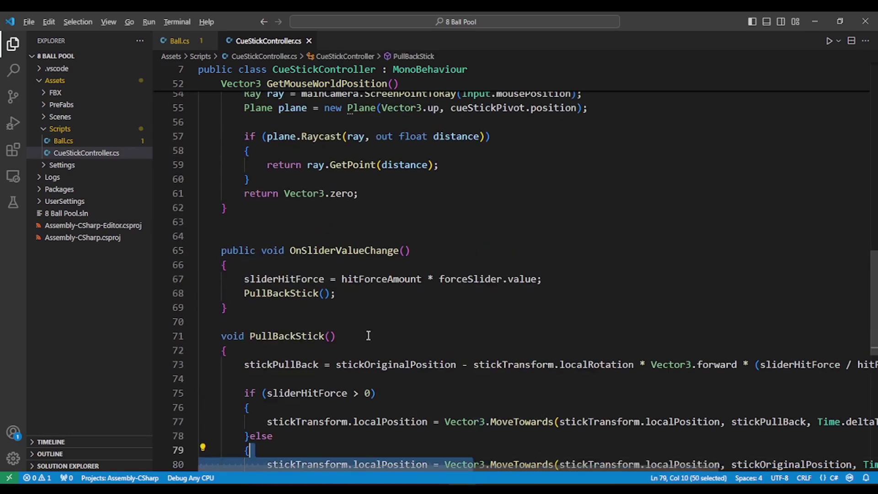
scroll(368, 335, "up", 2)
scroll(368, 335, "up", 1)
scroll(368, 335, "up", 6)
scroll(368, 336, "up", 9)
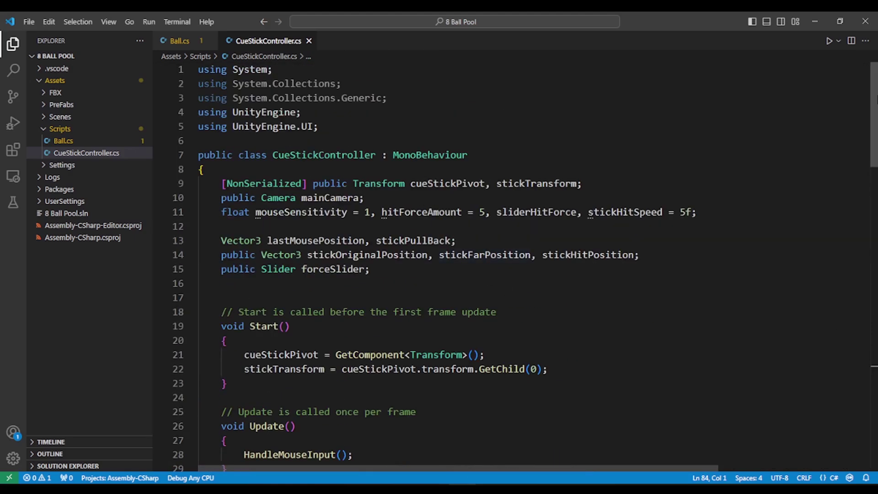
Let Unity recompile the script, then return to the editor near the forceSlider declaration
key("alt+Tab")
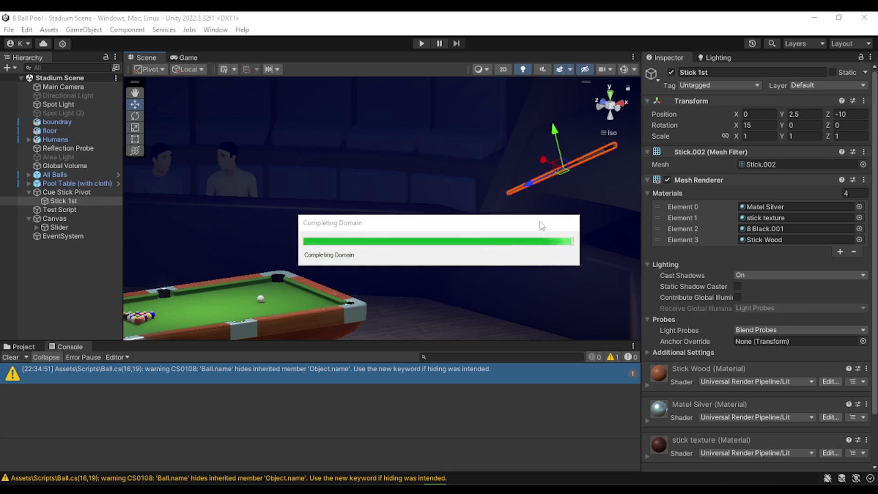
key("alt+Tab")
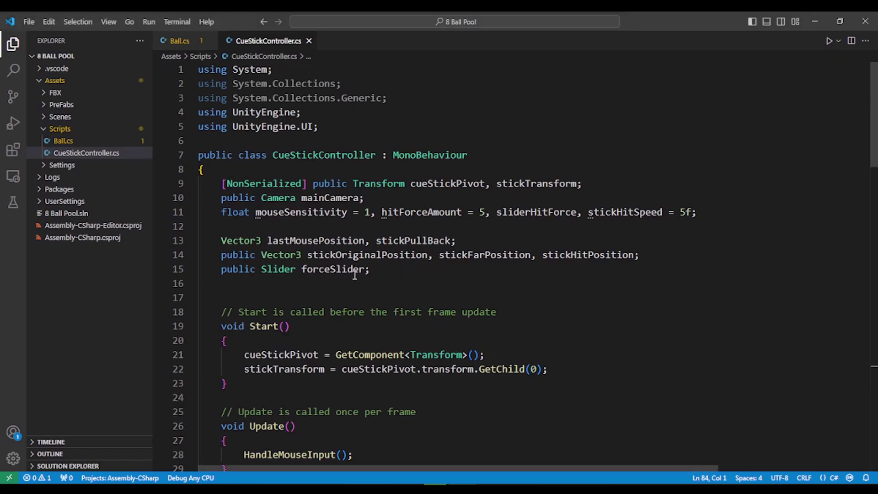
left_click(745, 214)
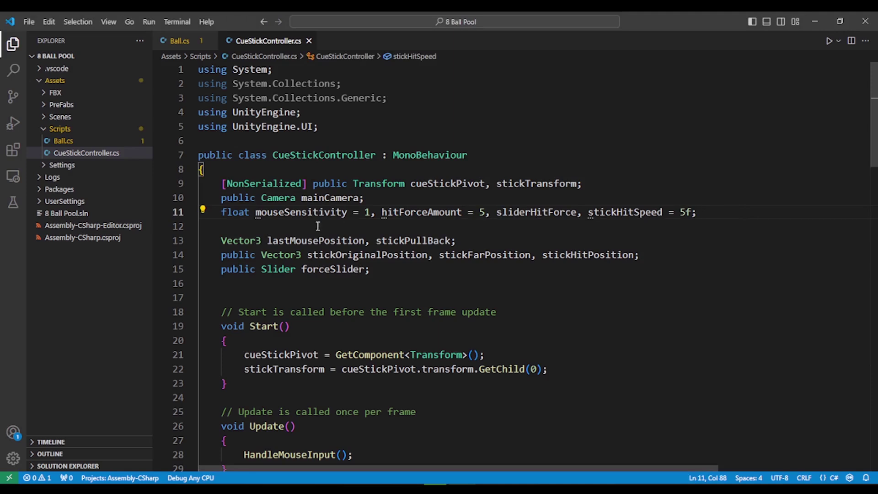
left_click(397, 265)
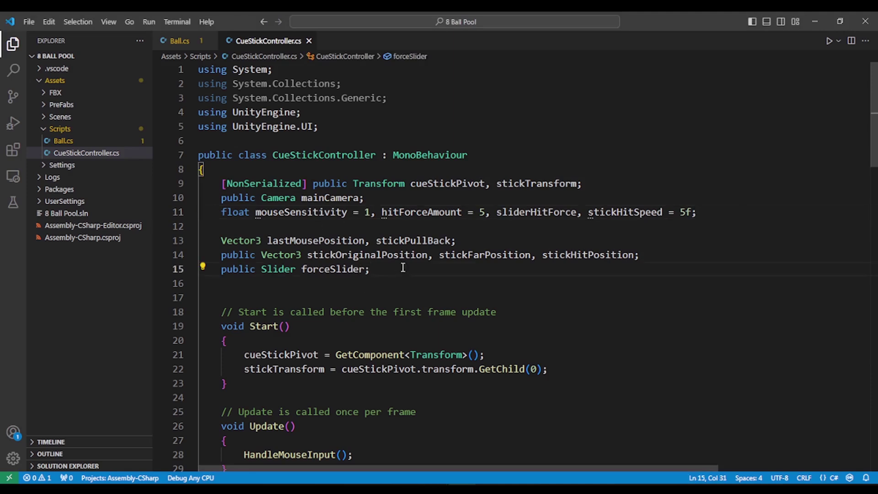
Declare a 'bool AllowStickToRotate;' field below the forceSlider declaration
key("Return")
key("Return")
type("bool AllowStickToRotate;")
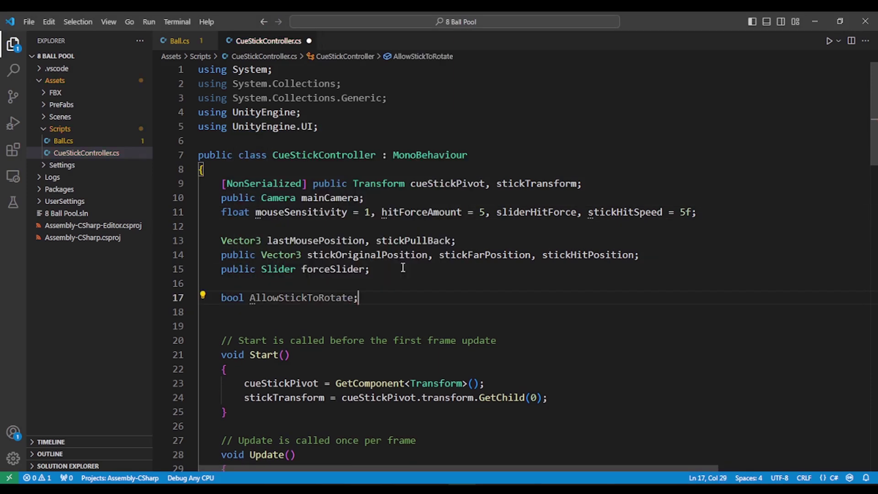
left_click(296, 298)
scroll(368, 326, "down", 3)
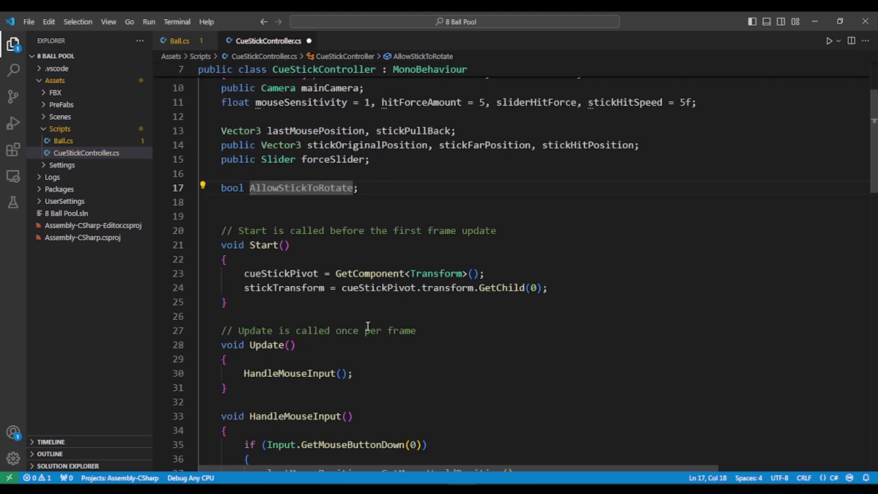
scroll(373, 289, "down", 3)
scroll(410, 309, "down", 3)
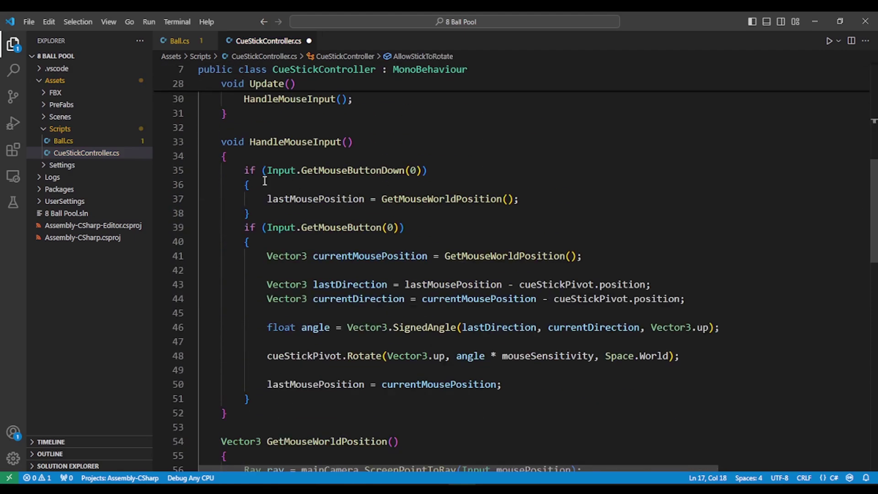
scroll(391, 182, "up", 3)
scroll(442, 188, "up", 2)
scroll(412, 197, "up", 2)
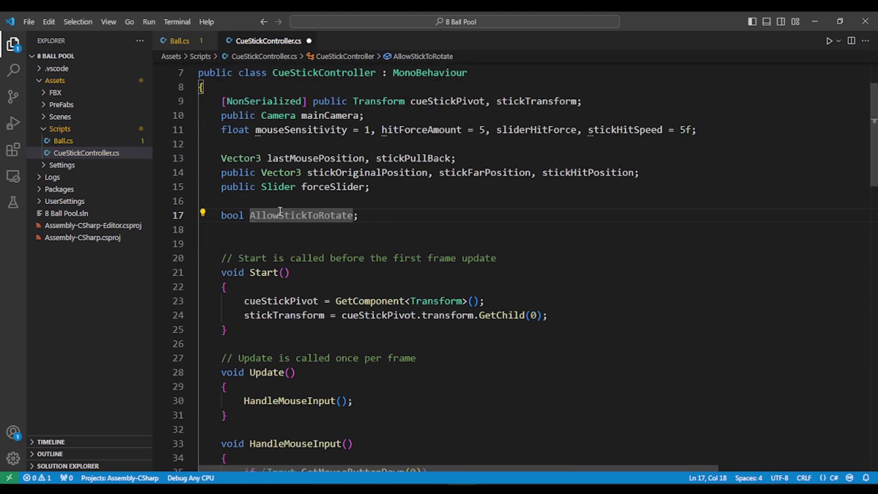
key("Up")
scroll(418, 253, "down", 3)
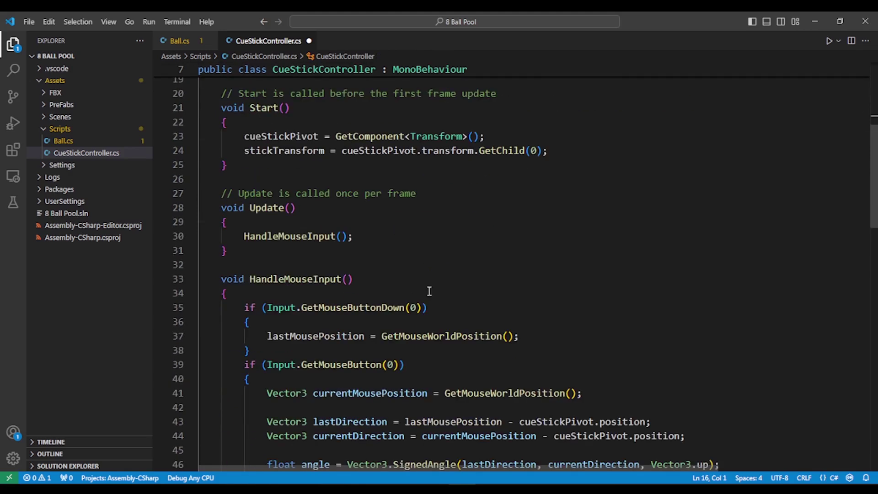
Add '&& AllowStickToRotate' to the GetMouseButtonDown and GetMouseButton conditions and save
left_click(433, 310)
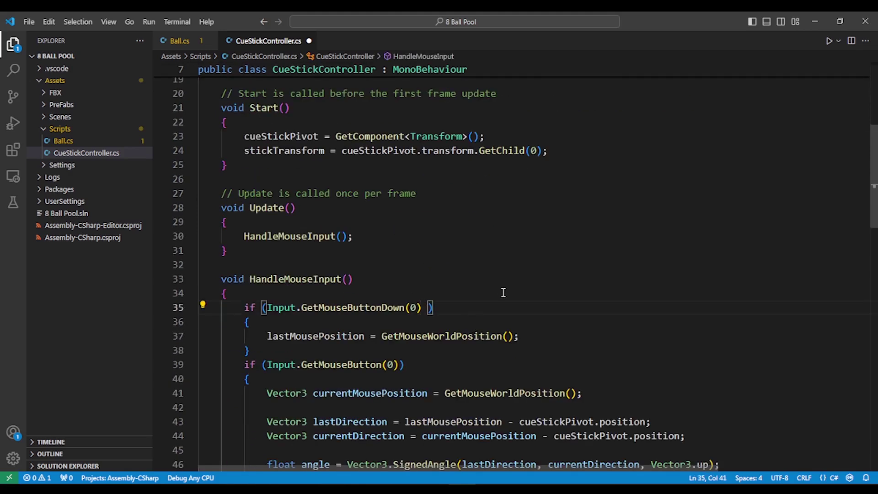
type("&")
key("BackSpace")
type("&& All")
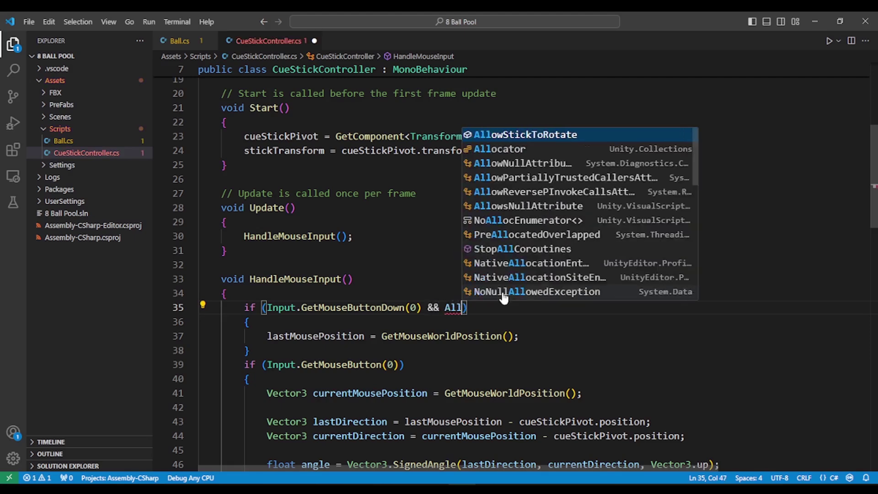
type("o")
key("Tab")
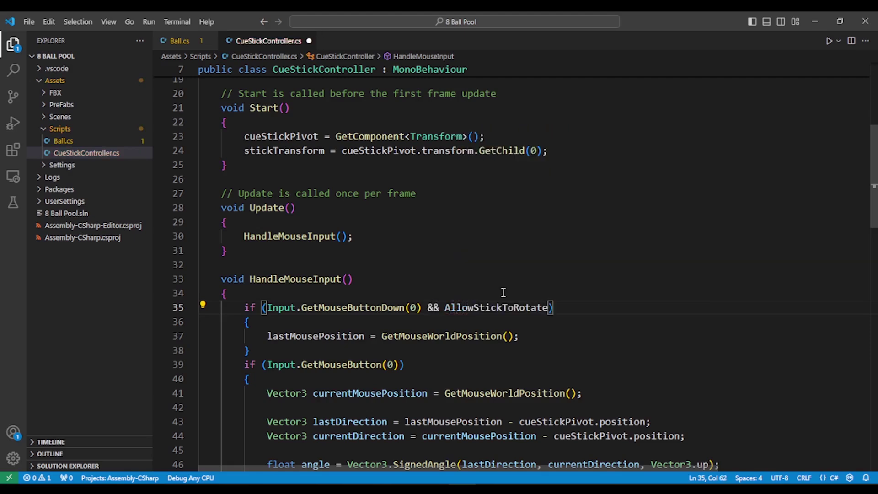
scroll(503, 293, "down", 3)
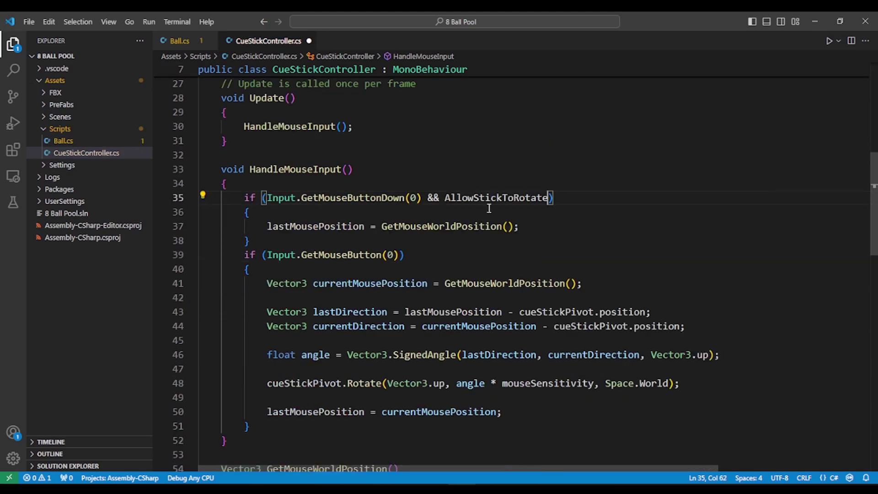
left_click(399, 256)
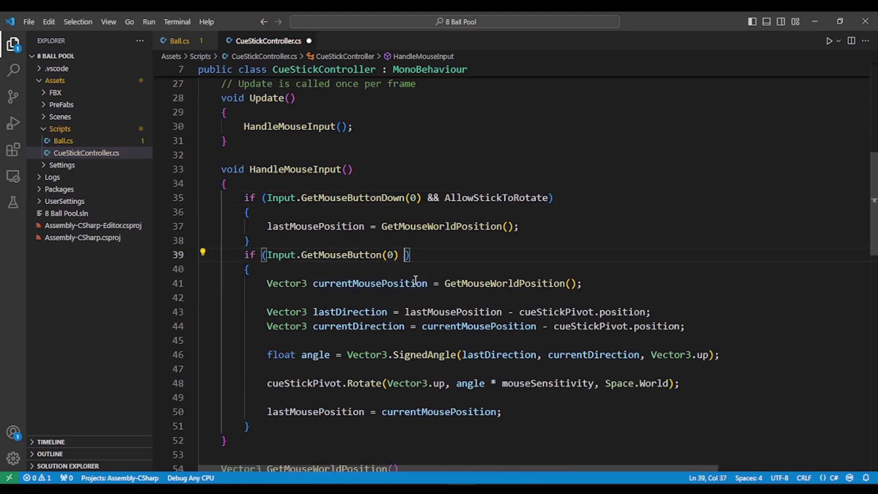
type("&& A")
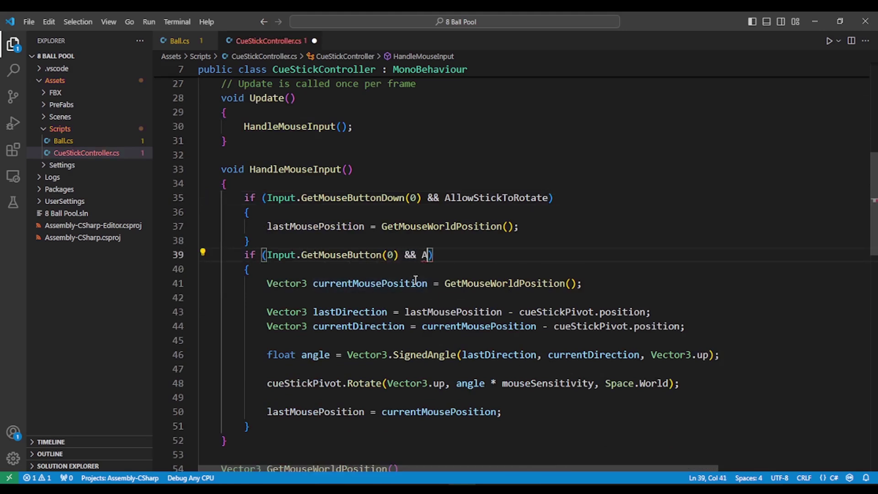
type("llo")
key("Tab")
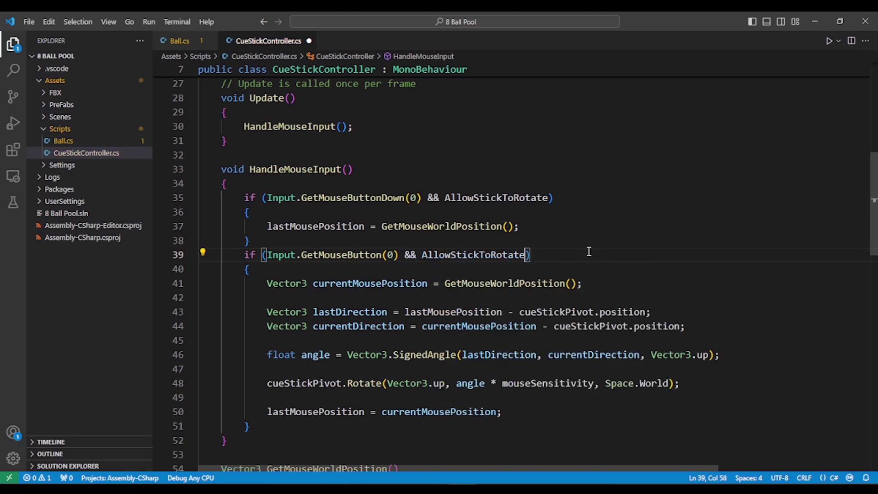
key("ctrl+s")
scroll(586, 258, "down", 4)
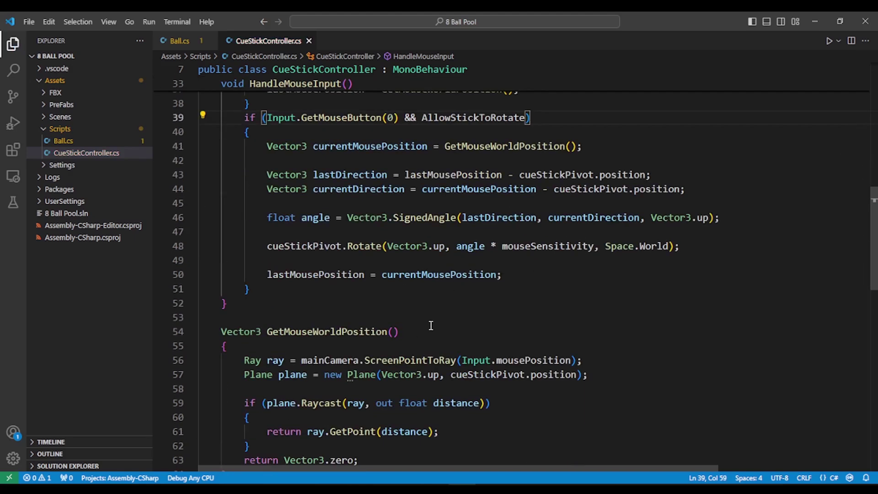
scroll(415, 330, "down", 4)
scroll(427, 330, "down", 4)
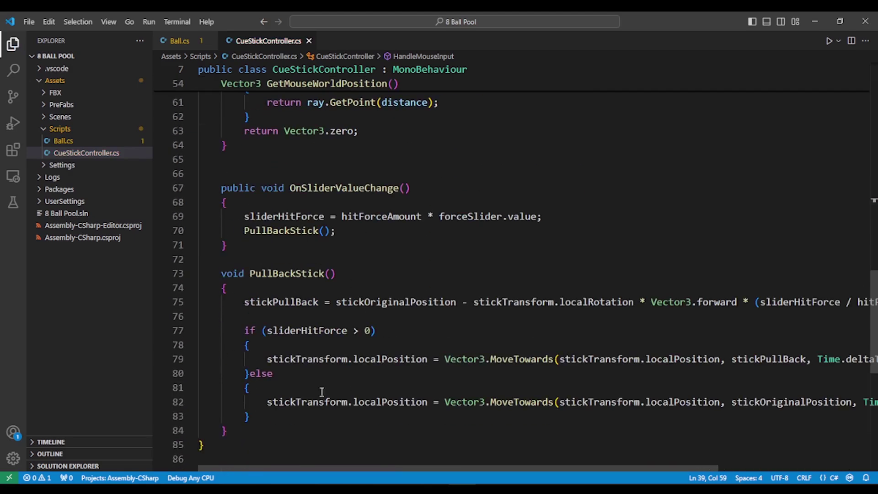
Insert 'AllowStickToRotate = false;' as the first line of OnSliderValueChange
scroll(348, 256, "up", 1)
left_click(281, 226)
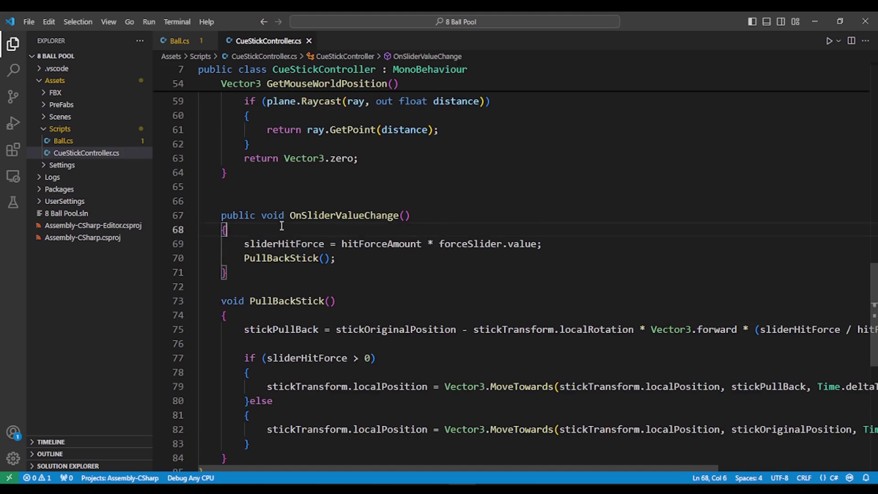
key("Return")
type("if ")
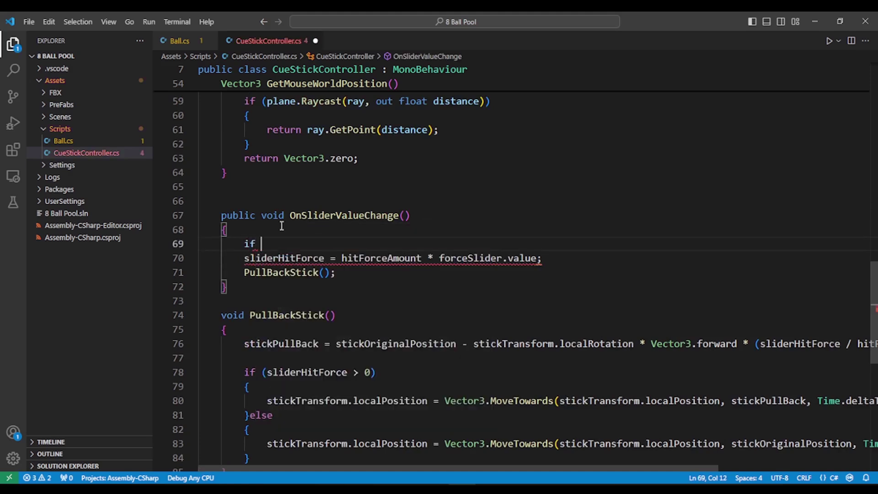
type("(")
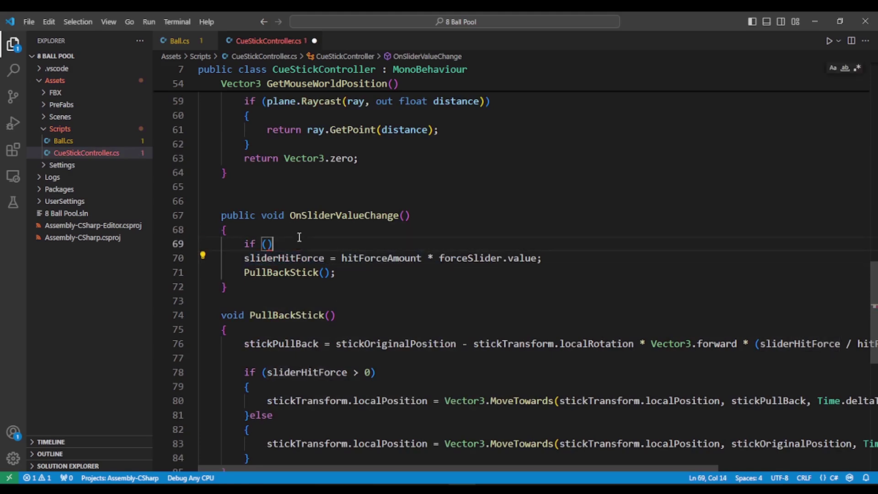
left_click_drag(273, 244, 245, 247)
type("Al")
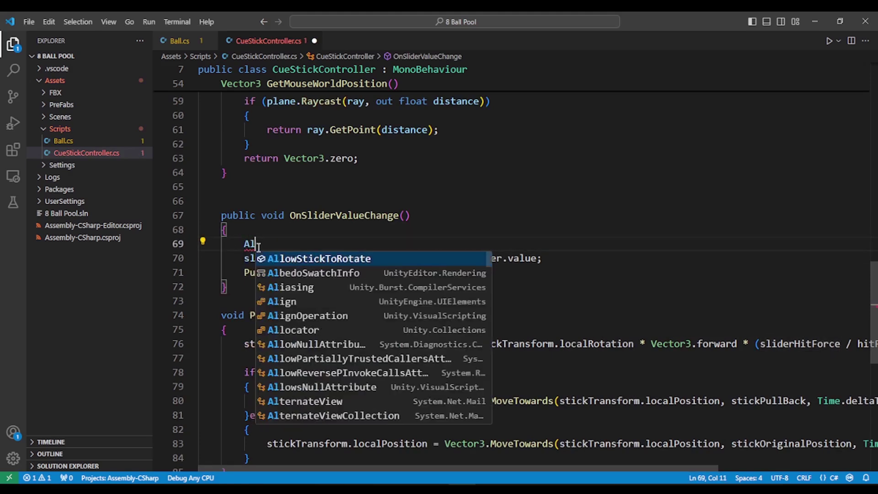
type("lo")
key("Tab")
type("=")
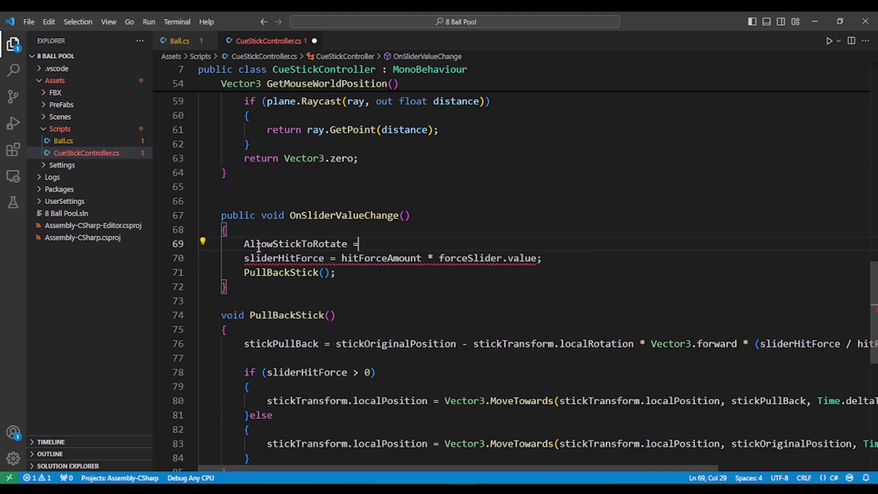
type(" false;")
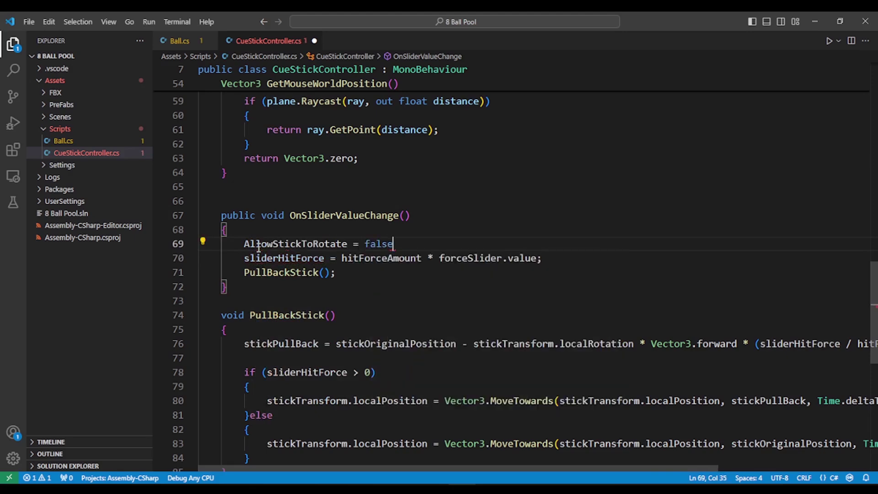
Move to the end of the stickTransform line in Start
scroll(282, 247, "up", 8)
scroll(320, 284, "up", 6)
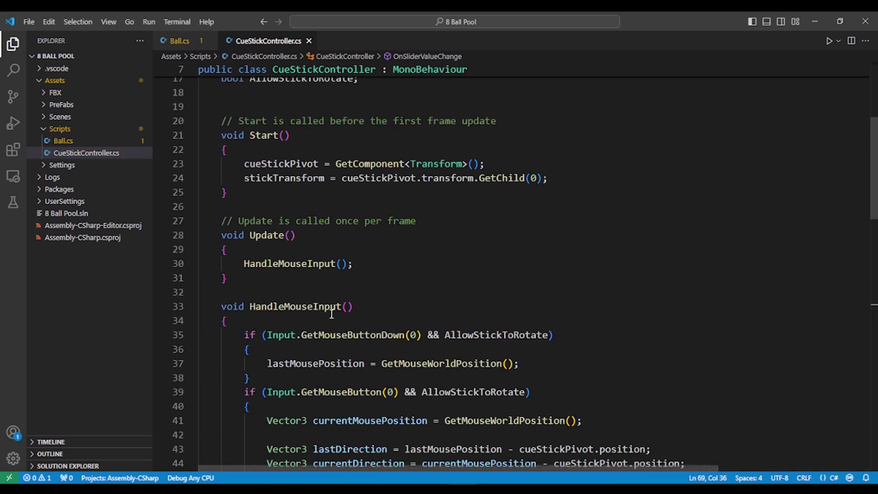
scroll(331, 313, "up", 5)
left_click(565, 399)
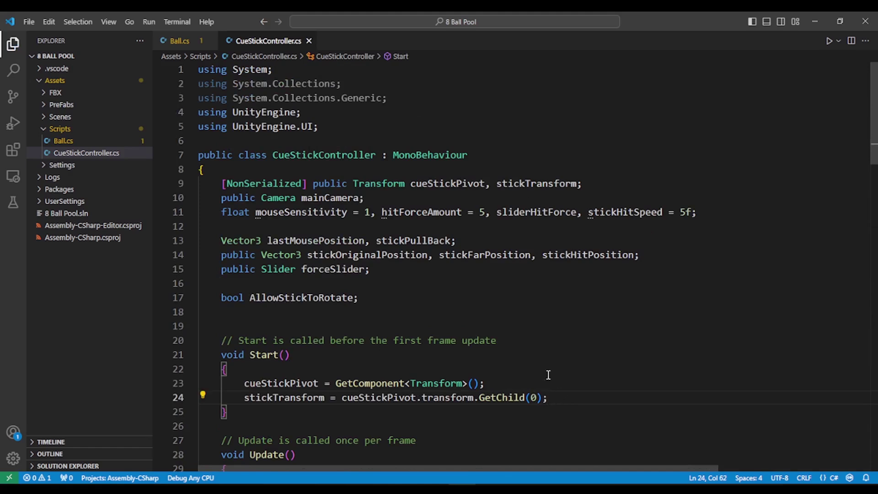
scroll(585, 396, "down", 1)
Set AllowStickToRotate to true in Start after the stickTransform assignment and save
key("Return")
key("Return")
type("a")
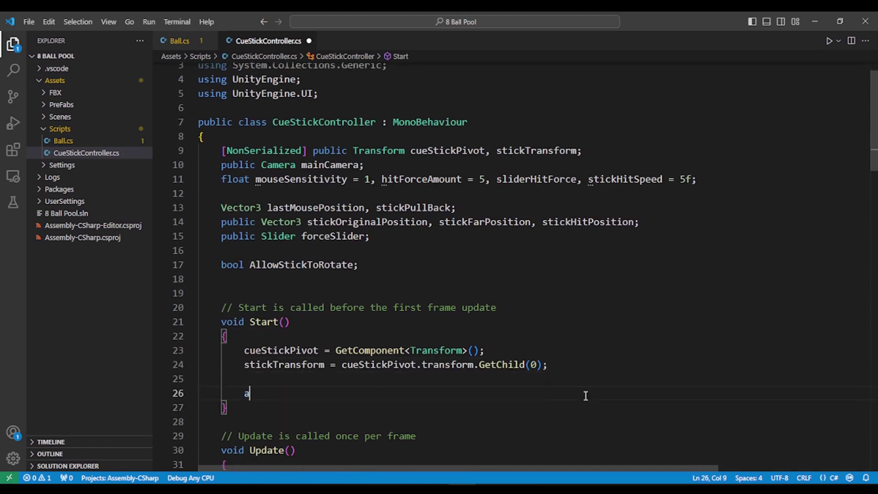
type("AllowStickToRotate")
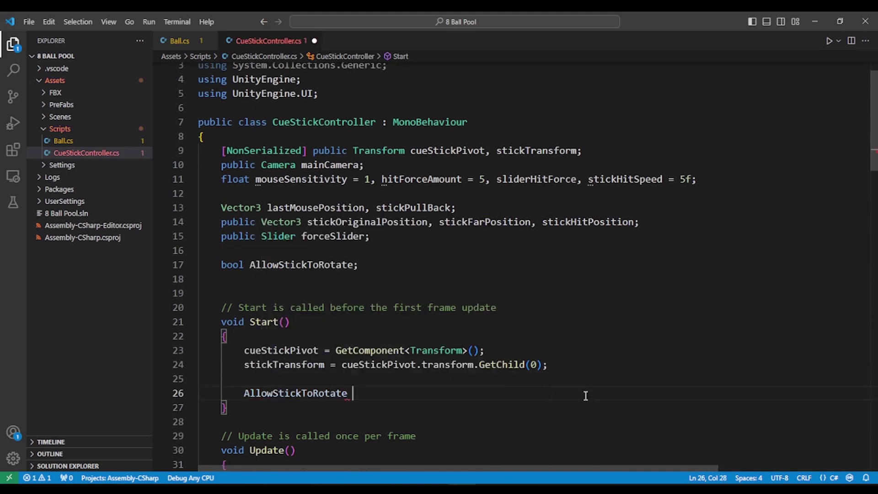
type("true")
type(";")
key("ctrl+s")
Review OnSliderValueChange by selecting its lines 71–73
scroll(584, 396, "down", 4)
scroll(526, 347, "down", 5)
scroll(471, 300, "down", 5)
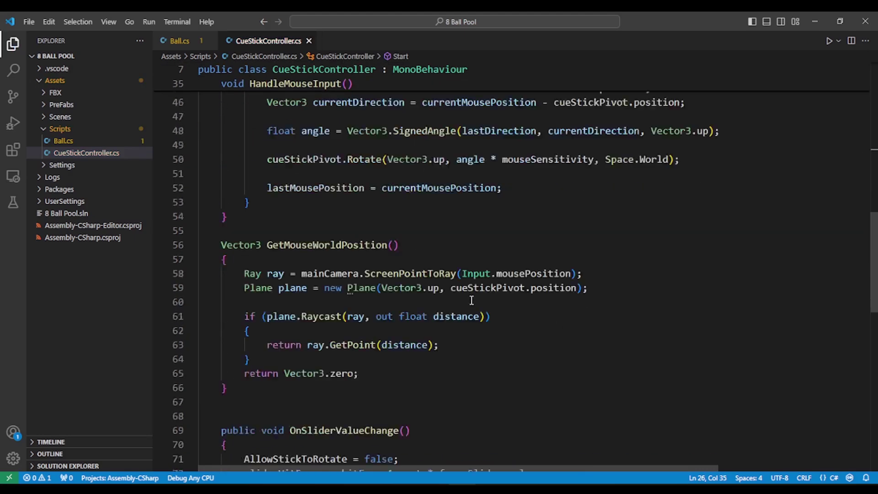
scroll(471, 300, "down", 2)
scroll(471, 300, "down", 3)
scroll(349, 302, "down", 3)
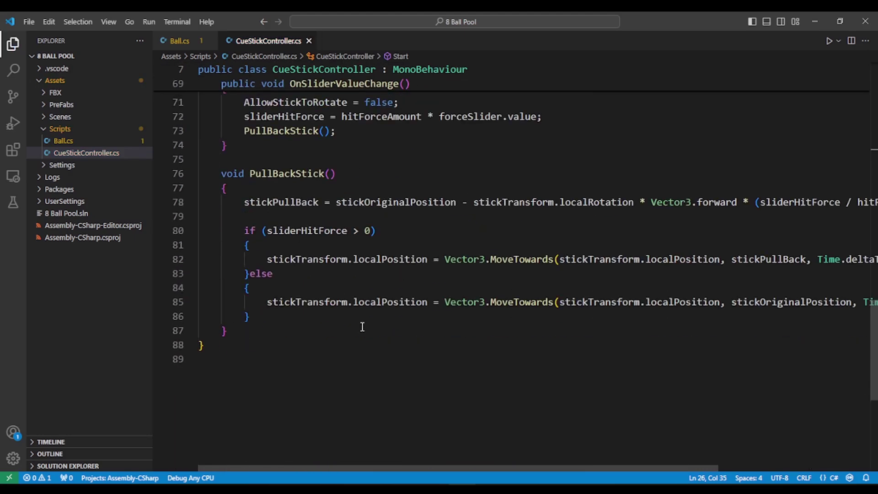
scroll(369, 357, "up", 3)
scroll(405, 272, "up", 1)
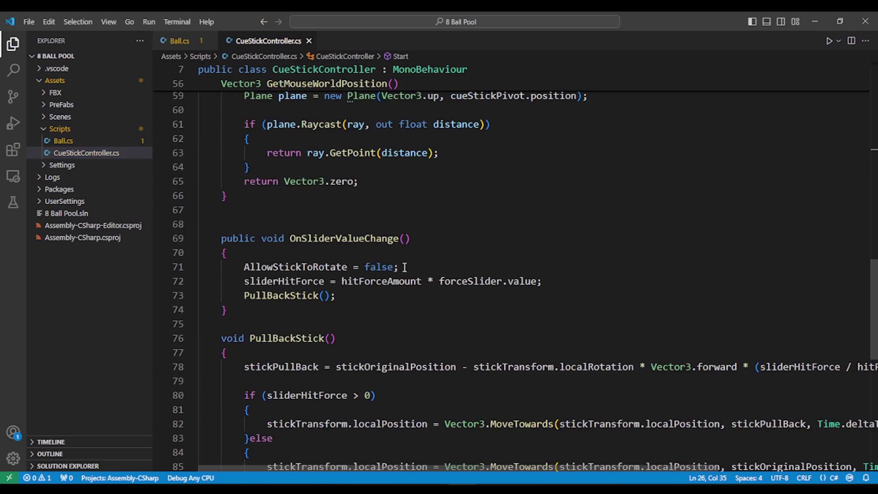
left_click_drag(404, 268, 244, 266)
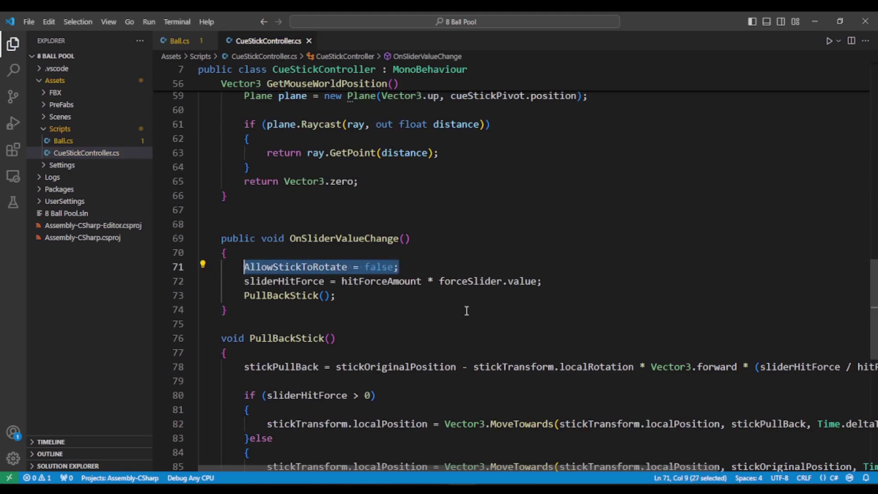
scroll(367, 245, "down", 2)
left_click(295, 158)
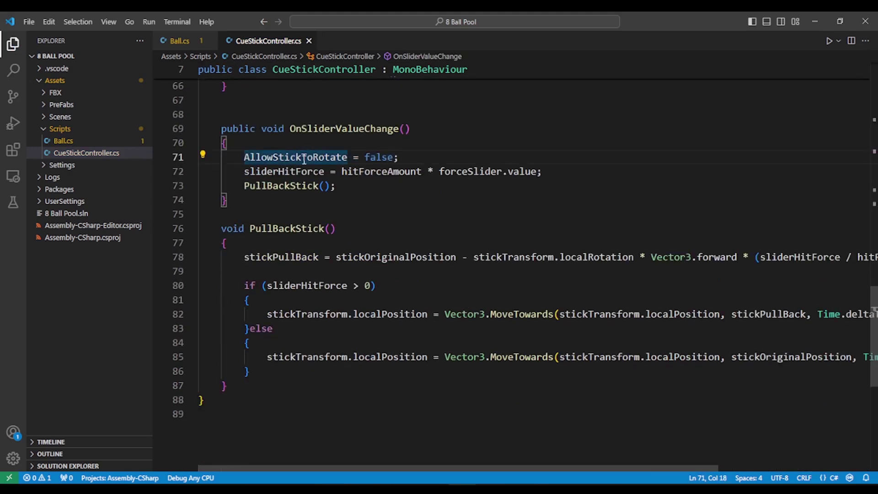
left_click(347, 463)
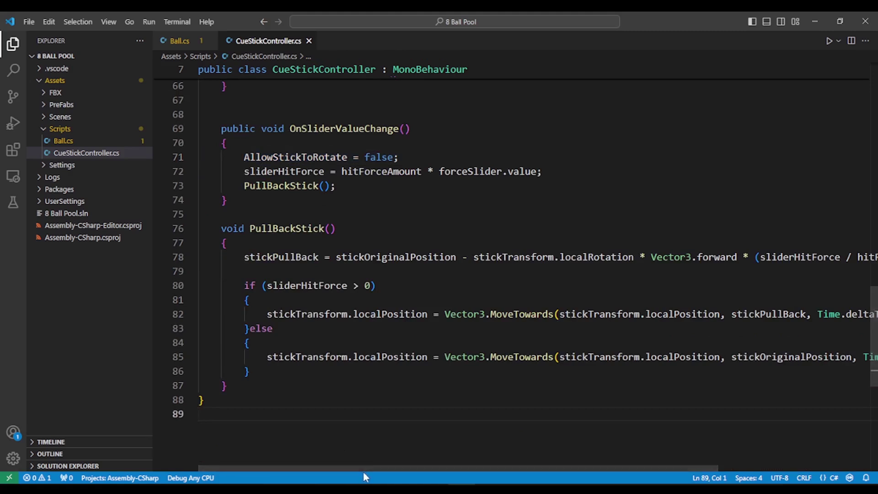
left_click_drag(355, 468, 359, 467)
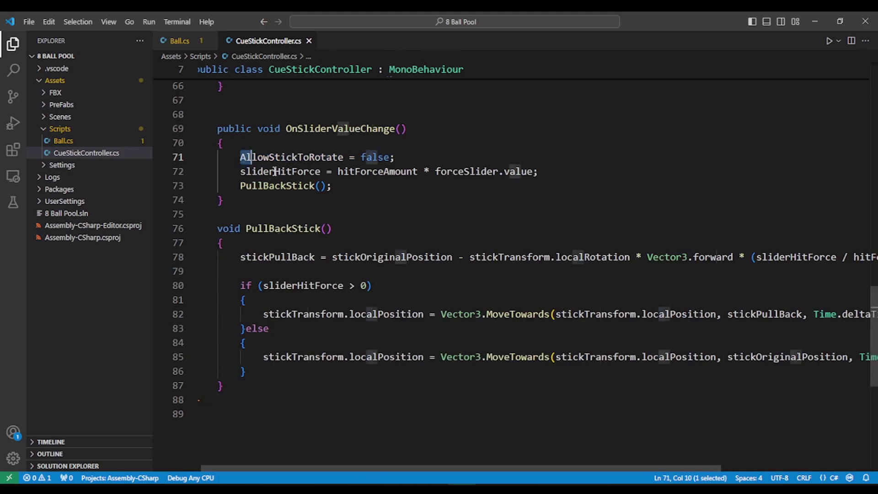
left_click_drag(241, 157, 361, 183)
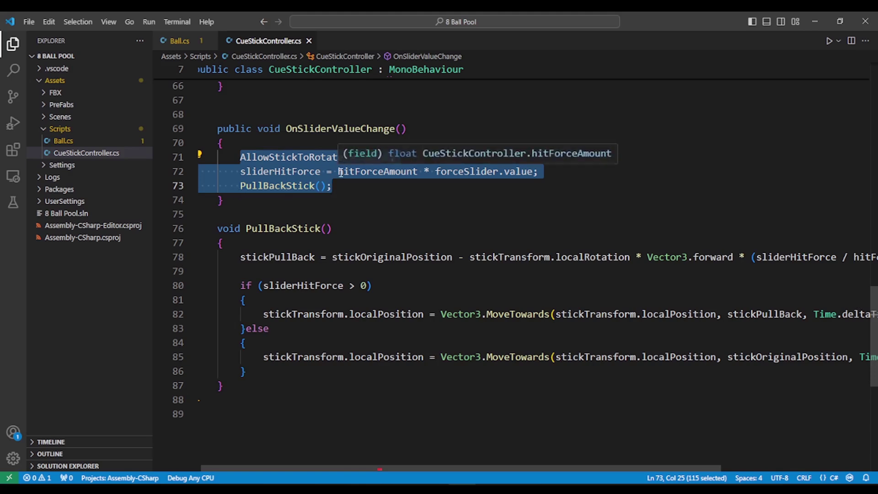
scroll(311, 216, "up", 2)
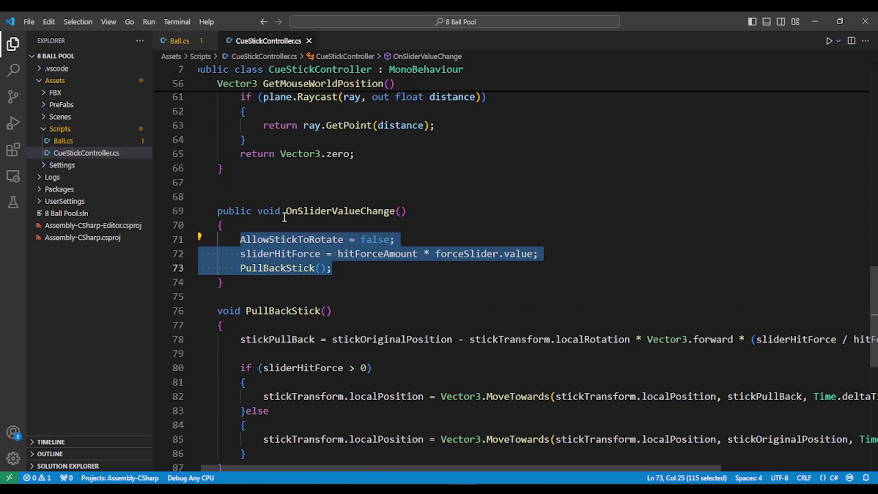
Let Unity recompile the script, then select AllowStickToRotate's false value on line 71
key("alt+Tab")
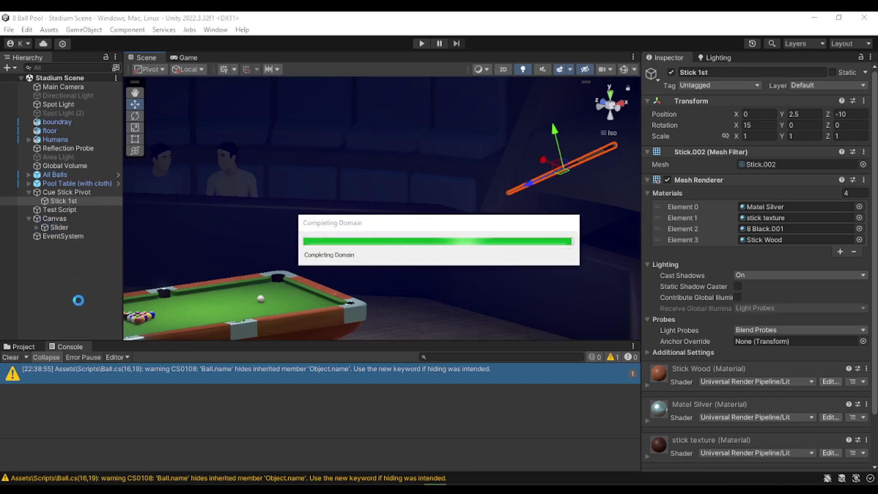
key("alt+Tab")
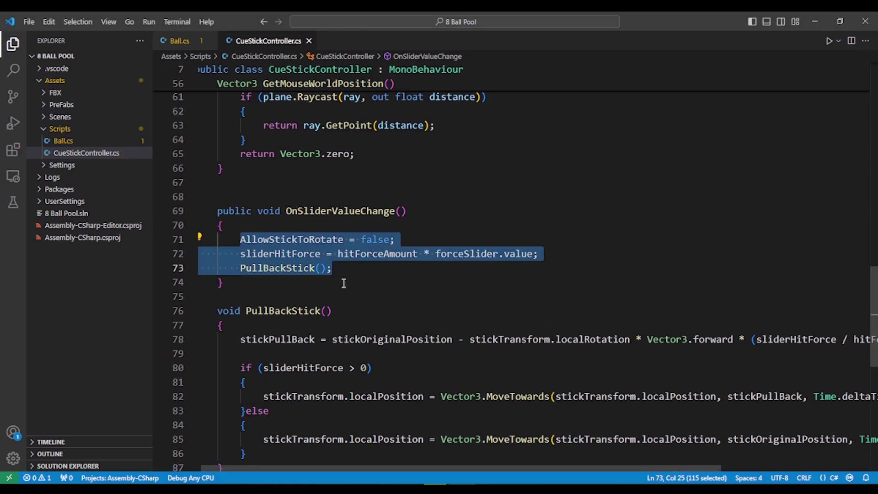
left_click(343, 283)
left_click(273, 240)
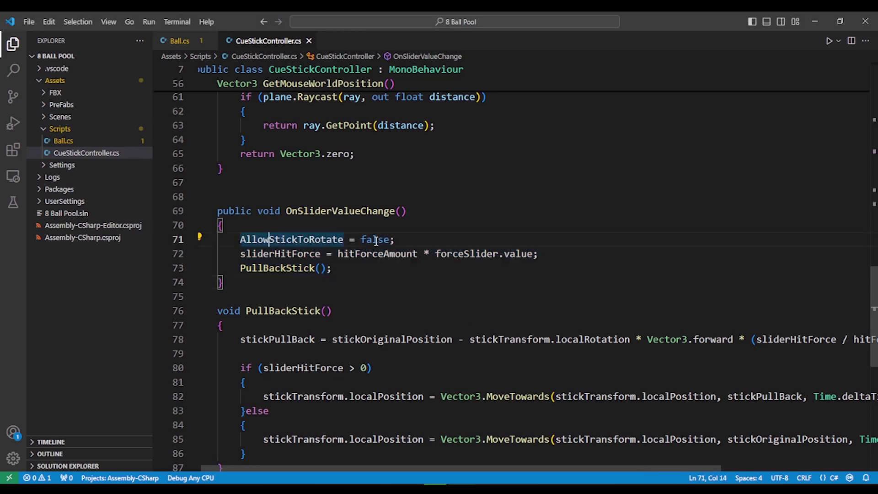
left_click_drag(362, 239, 388, 240)
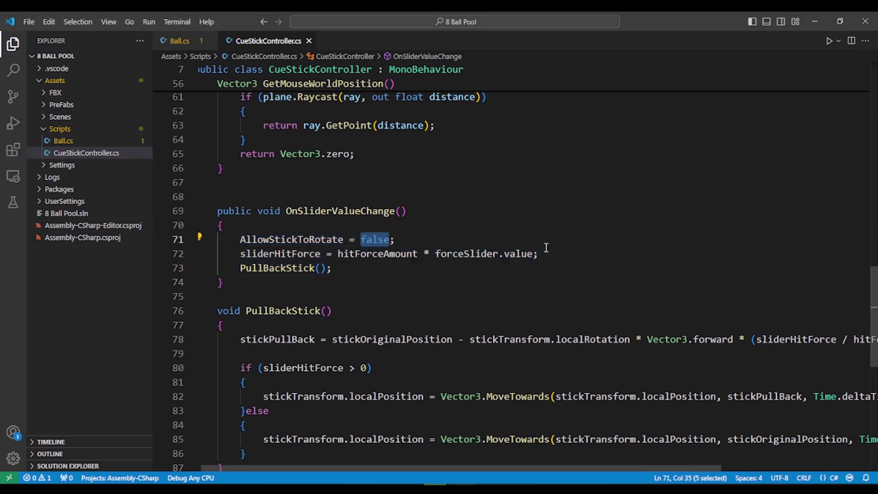
Clear the warning from Unity's console and bring the Scripts folder into view
key("alt+Tab")
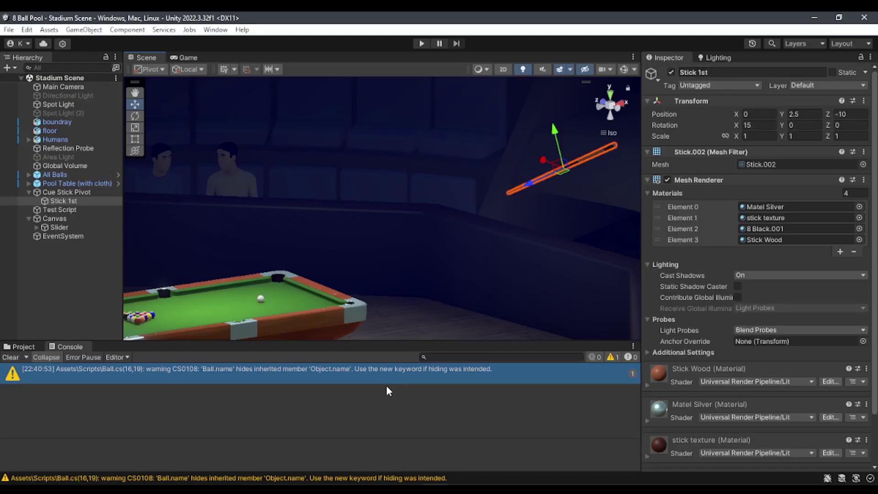
left_click(9, 357)
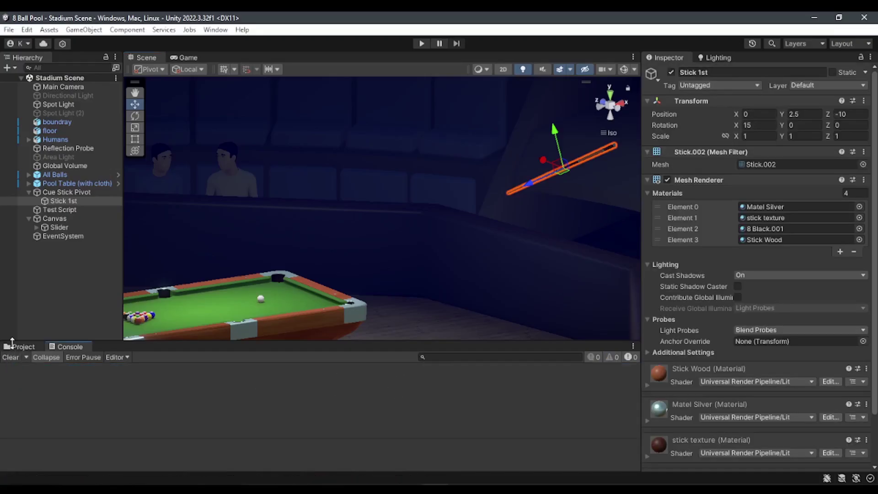
left_click(20, 347)
Recheck the controller script, then select Cue Stick Pivot to view its Cue Stick Controller settings
key("alt+Tab")
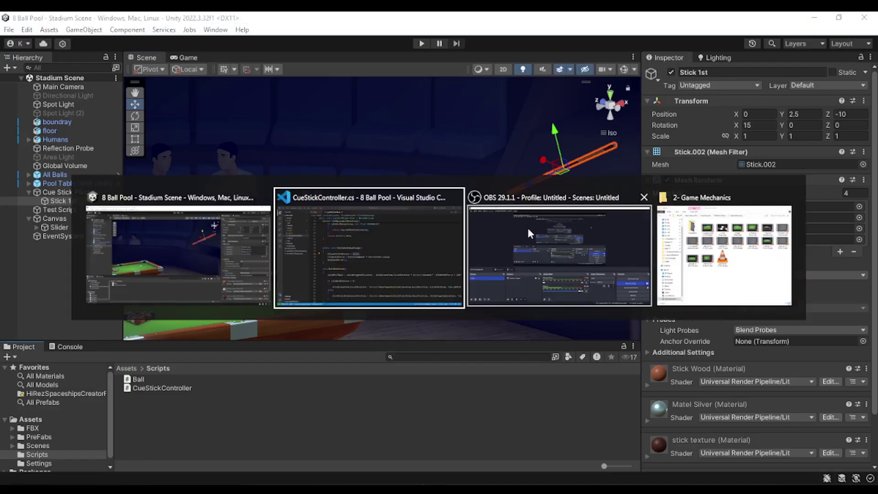
scroll(521, 379, "down", 5)
scroll(494, 388, "up", 1)
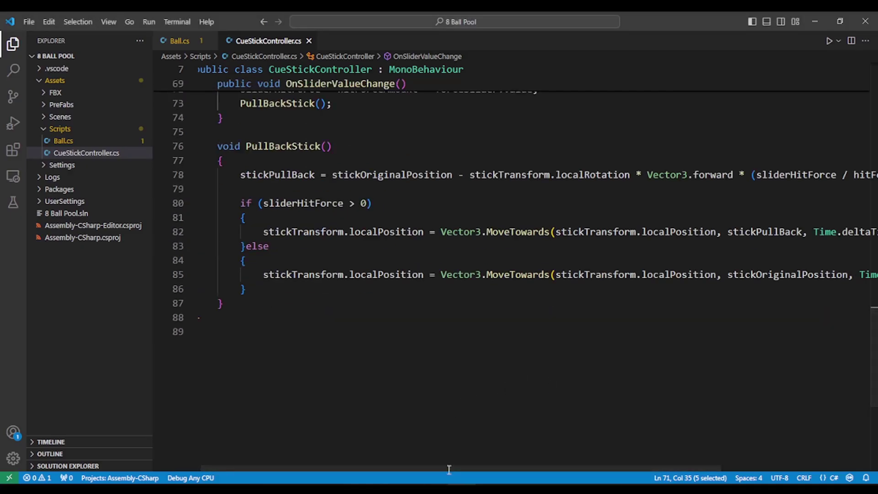
left_click_drag(450, 467, 446, 466)
key("alt+Tab")
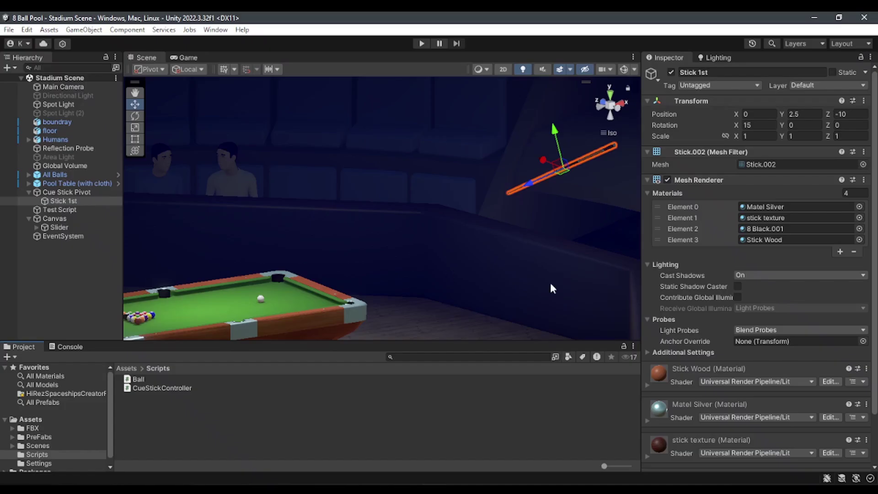
left_click(66, 192)
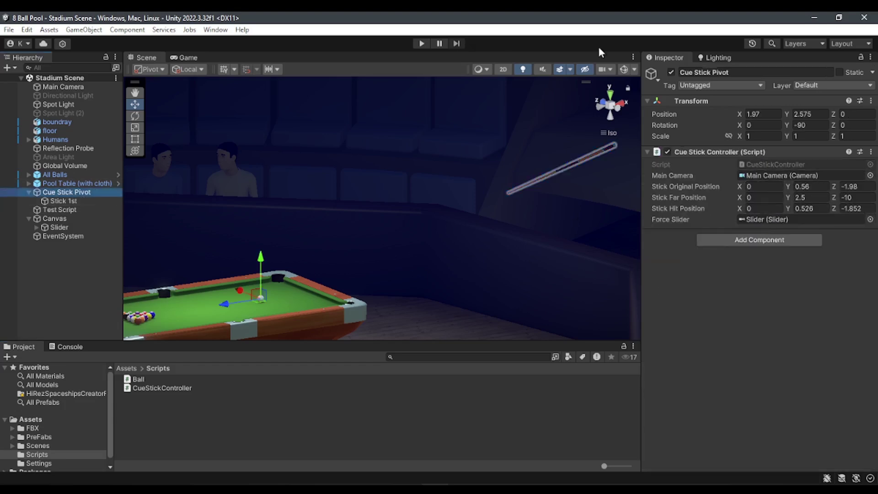
Start and stop the game, select the Stick 1st child object, and run it again
left_click(421, 44)
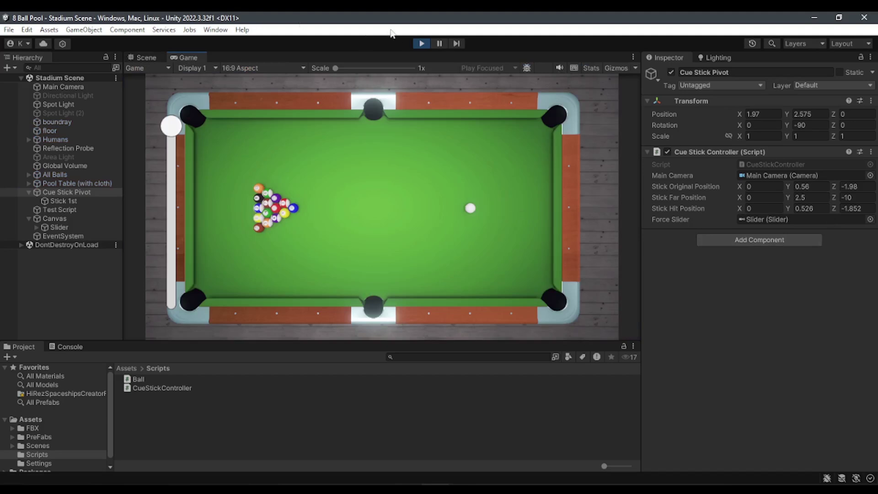
left_click(423, 43)
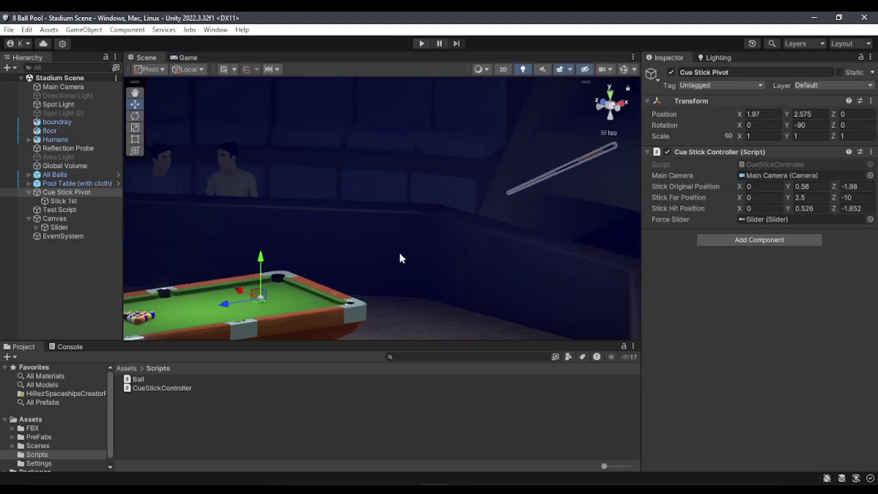
key("Down")
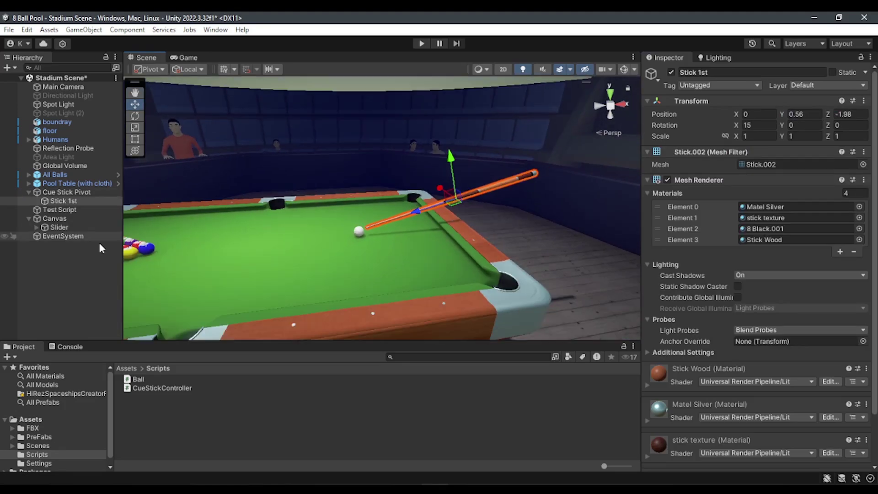
left_click(421, 44)
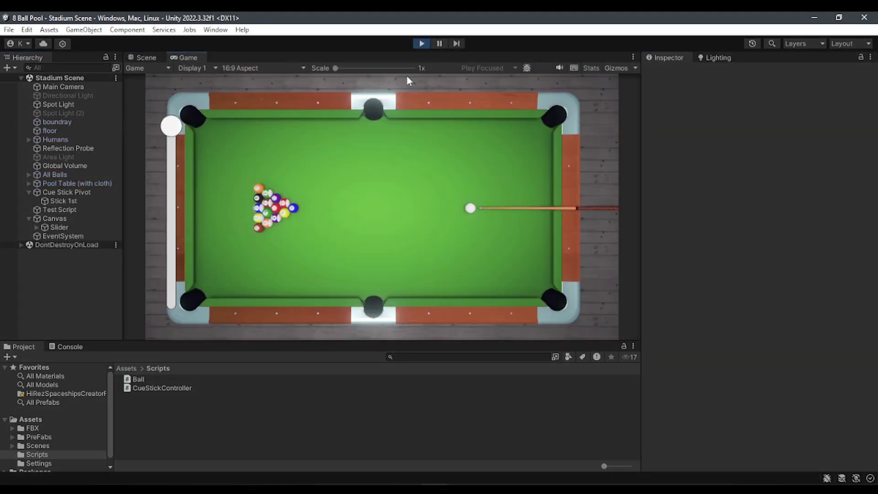
Drag the power slider down and partway back up to pull the cue stick back
mouse_move(179, 132)
left_mouse_down()
mouse_move(172, 263)
mouse_move(175, 106)
left_mouse_up()
left_click_drag(175, 136, 172, 257)
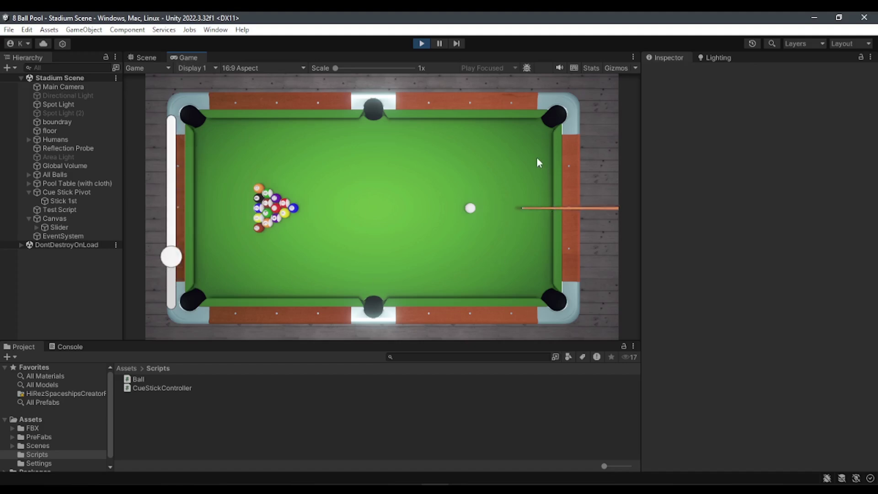
left_click_drag(171, 257, 168, 202)
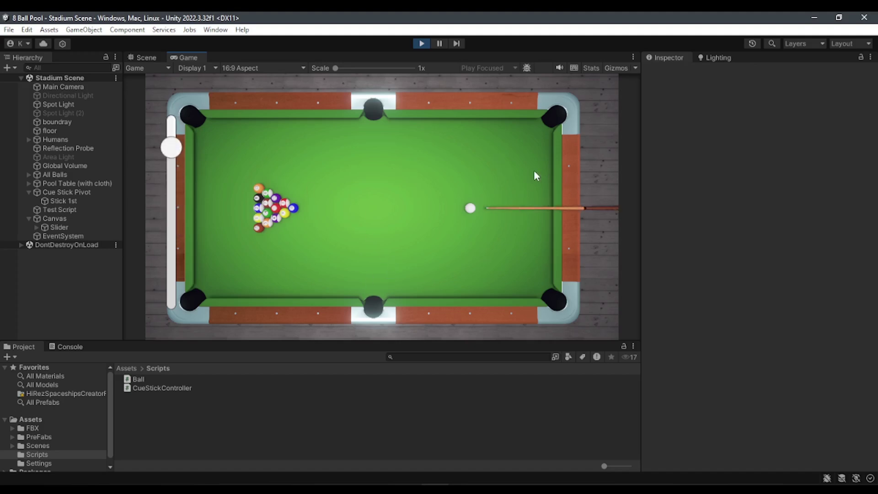
key("alt+Tab")
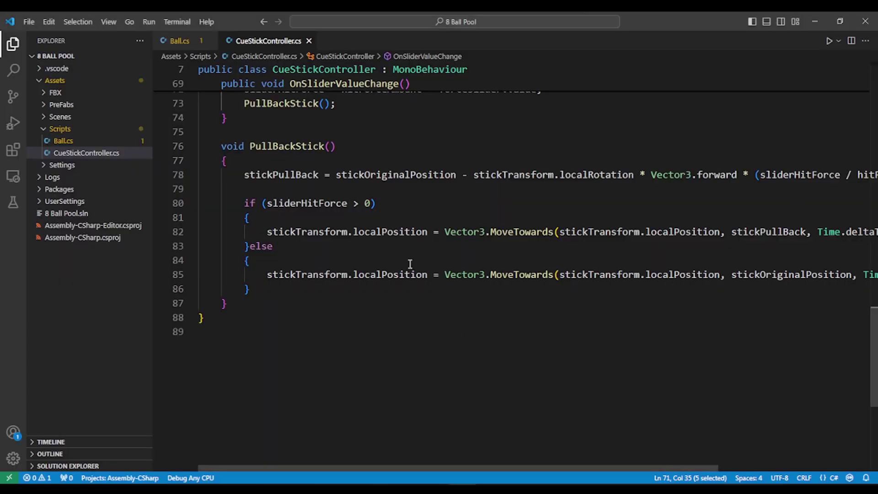
Check AllowStickToRotate in the script, retest the slider pull-back, then stop the game
scroll(303, 297, "up", 3)
left_click(299, 158)
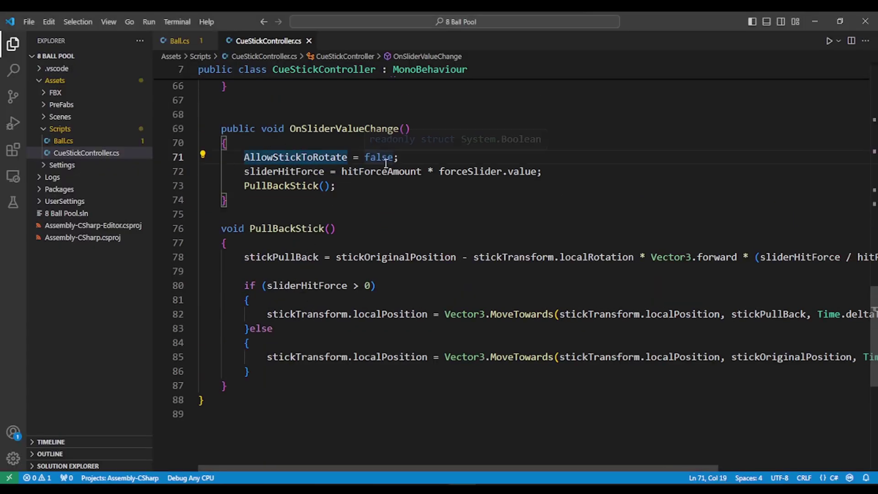
key("alt+Tab")
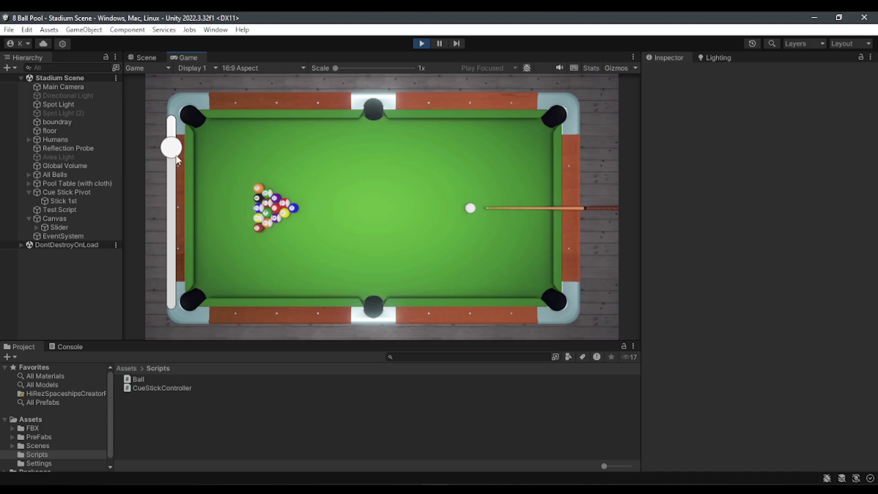
mouse_move(178, 160)
left_mouse_down()
mouse_move(171, 129)
mouse_move(181, 254)
mouse_move(171, 125)
left_mouse_up()
left_click(422, 44)
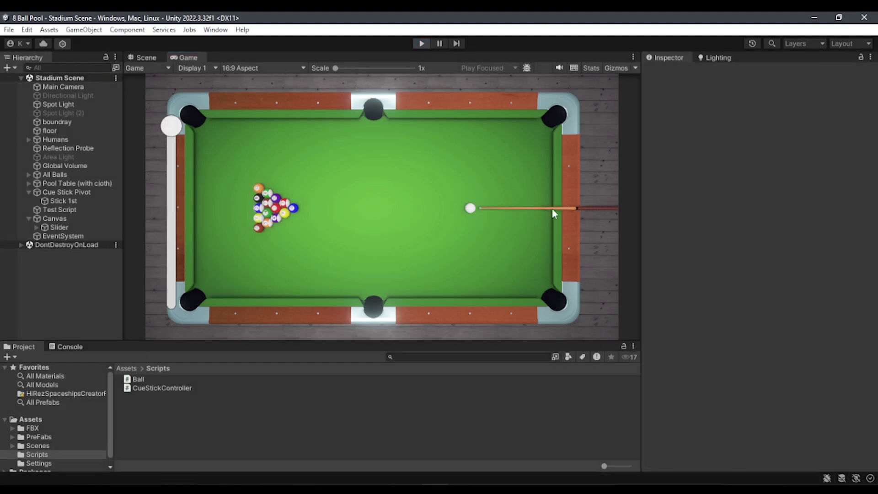
left_click_drag(416, 241, 380, 237, "alt")
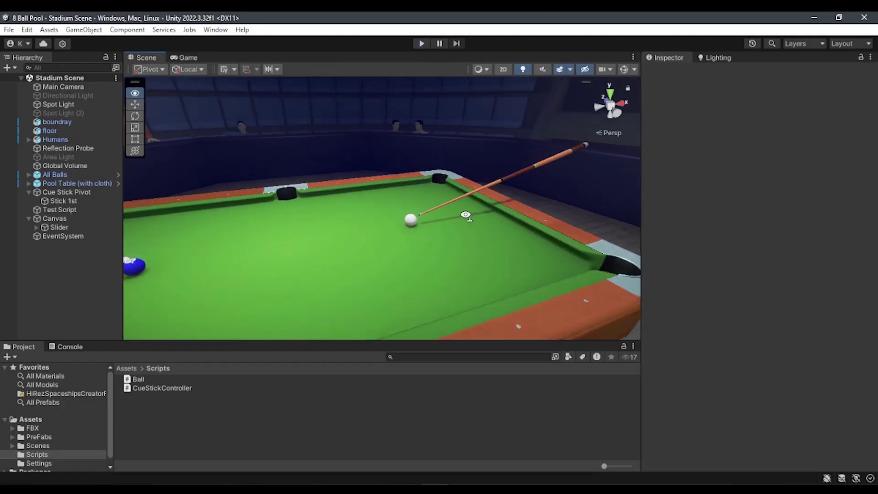
key("alt+Tab")
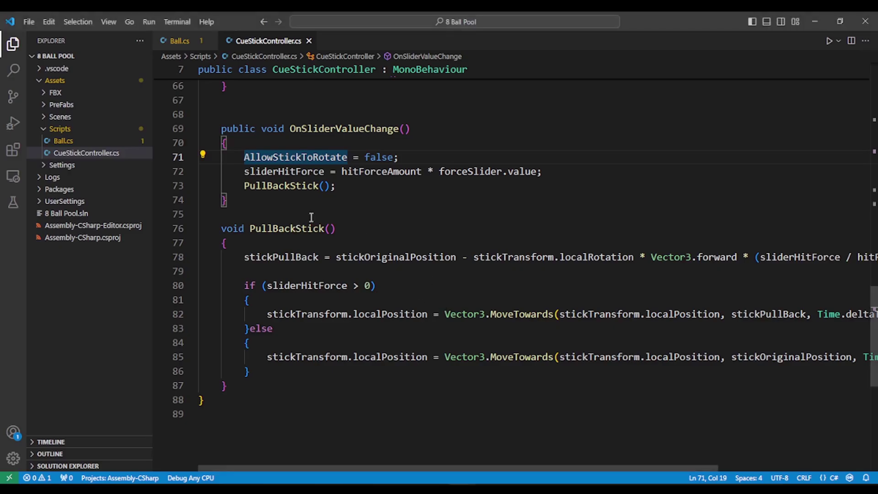
scroll(311, 217, "up", 2)
left_click(319, 211)
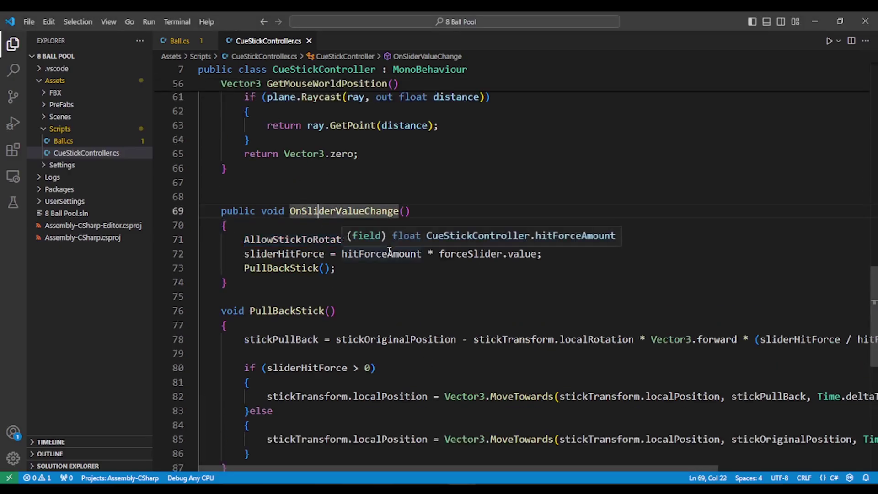
key("alt+Tab")
left_click_drag(217, 145, 180, 178, "alt")
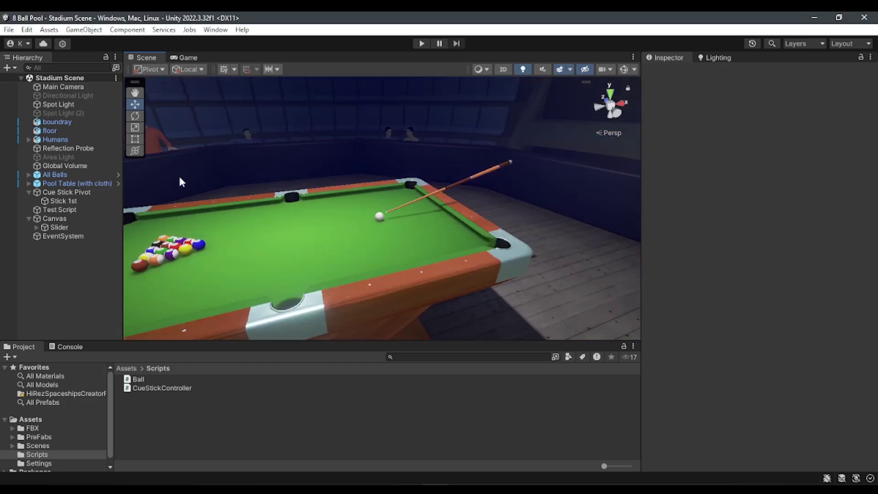
scroll(396, 238, "up", 3)
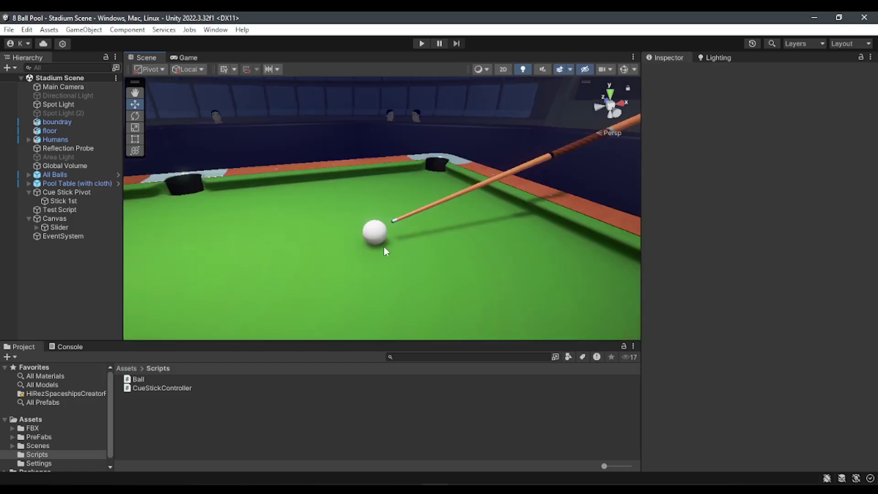
scroll(403, 225, "down", 2)
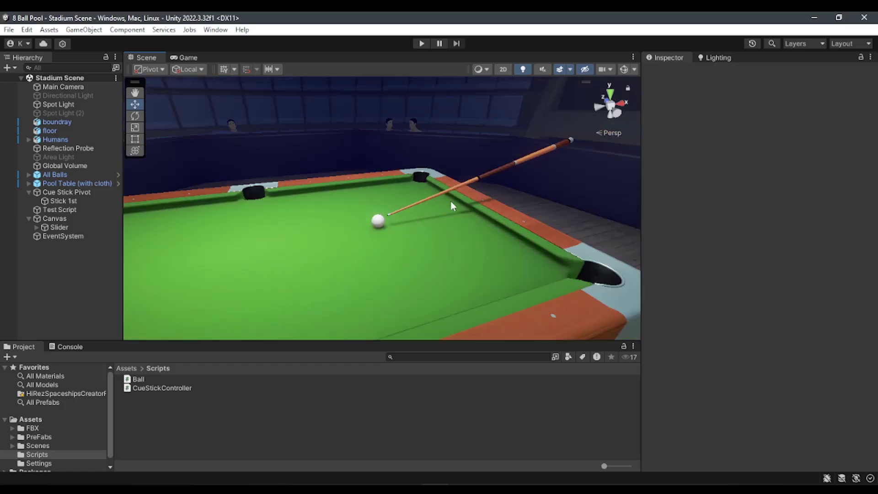